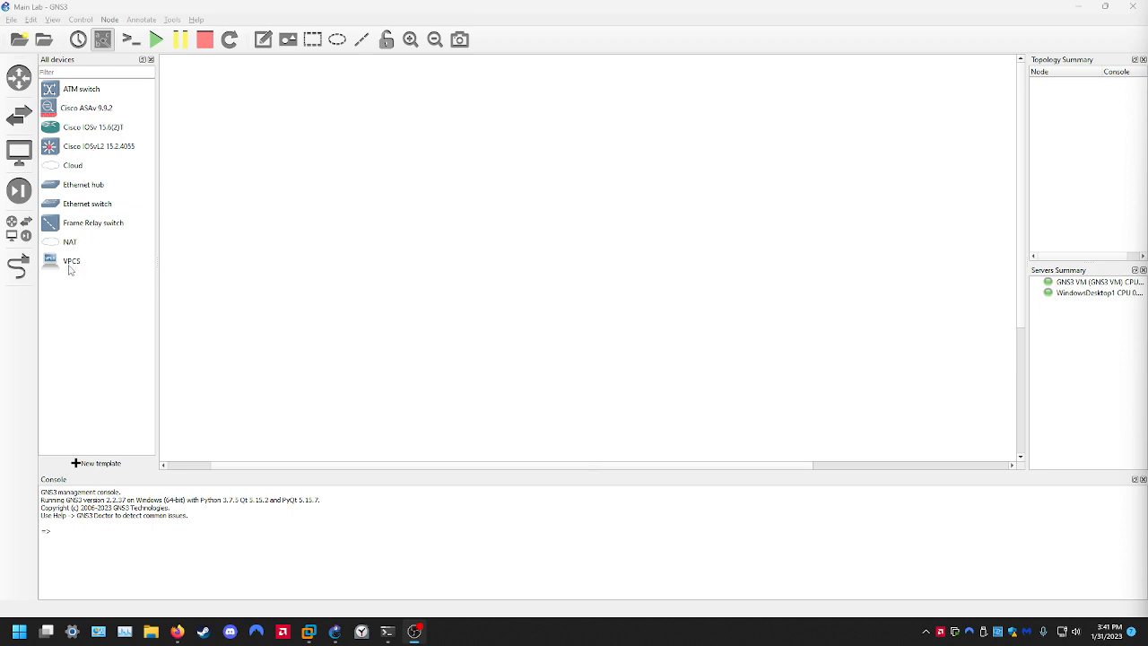
Add a VPCS node to the empty workspace, hosted on the GNS3 VM server
left_click_drag(70, 271, 394, 321)
left_click(566, 313)
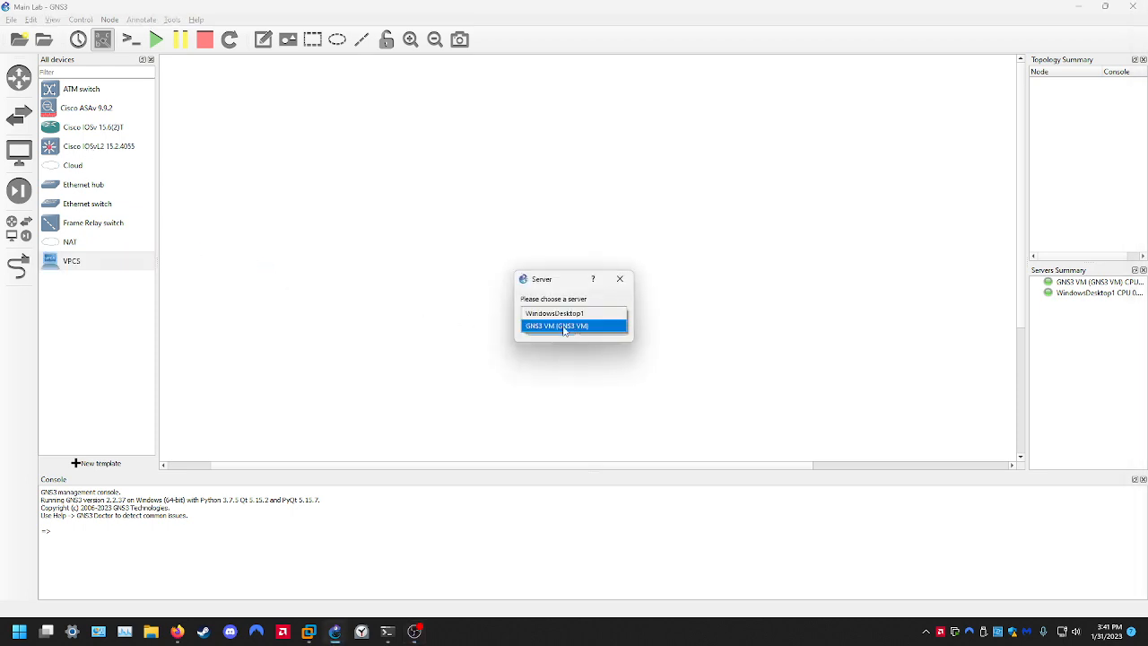
left_click(564, 327)
left_click(557, 328)
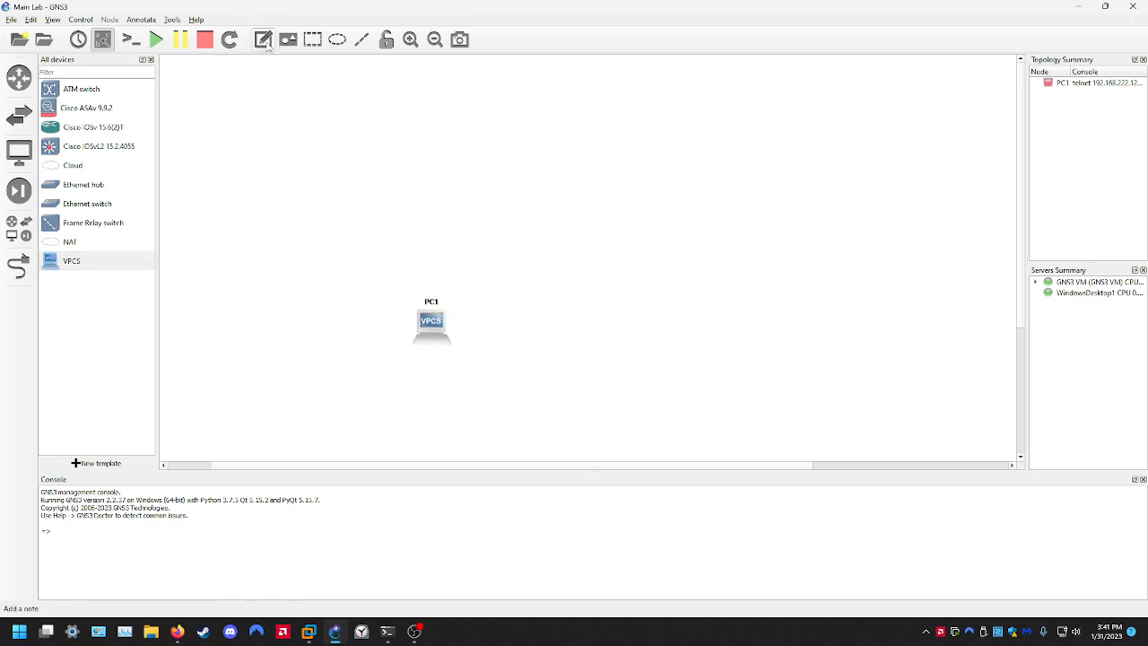
Add a Cisco IOSvL2 15.2.4055 switch and a Cisco IOSv 15.6(2)T router, stacking them vertically above PC1
left_click_drag(77, 143, 469, 227)
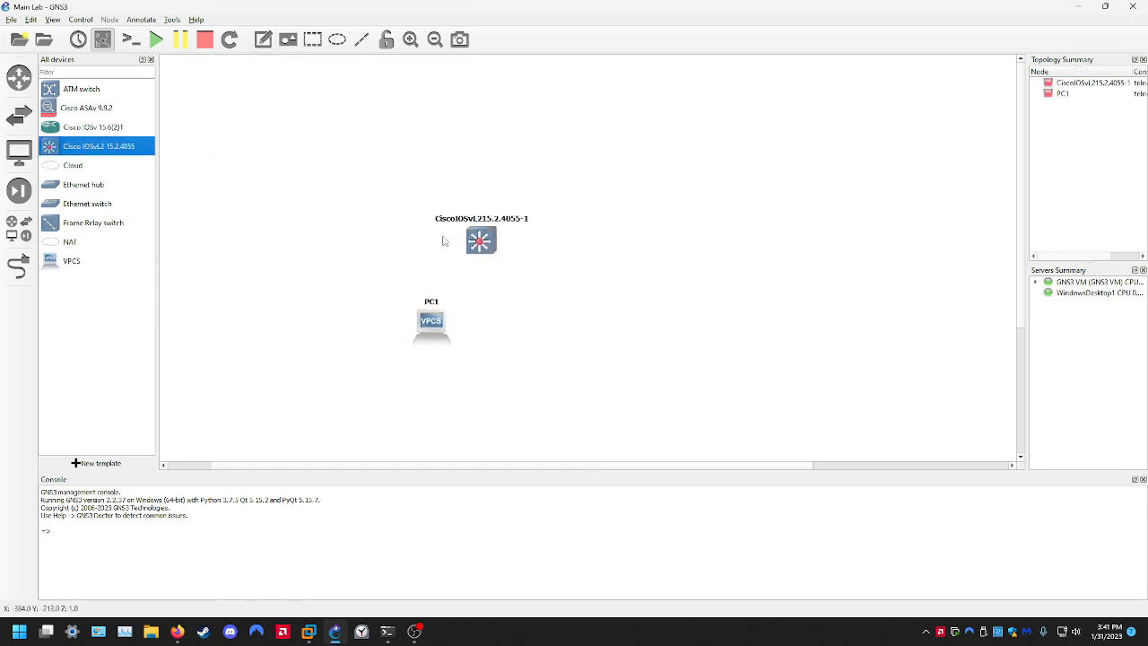
left_click_drag(93, 128, 464, 125)
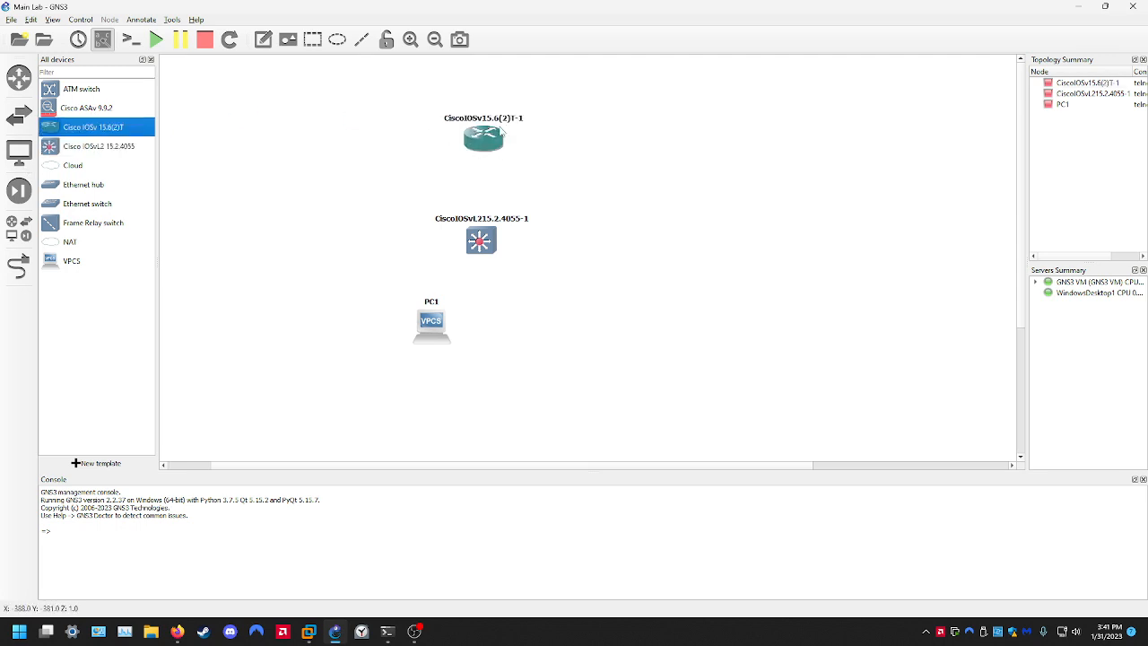
left_click_drag(476, 243, 427, 236)
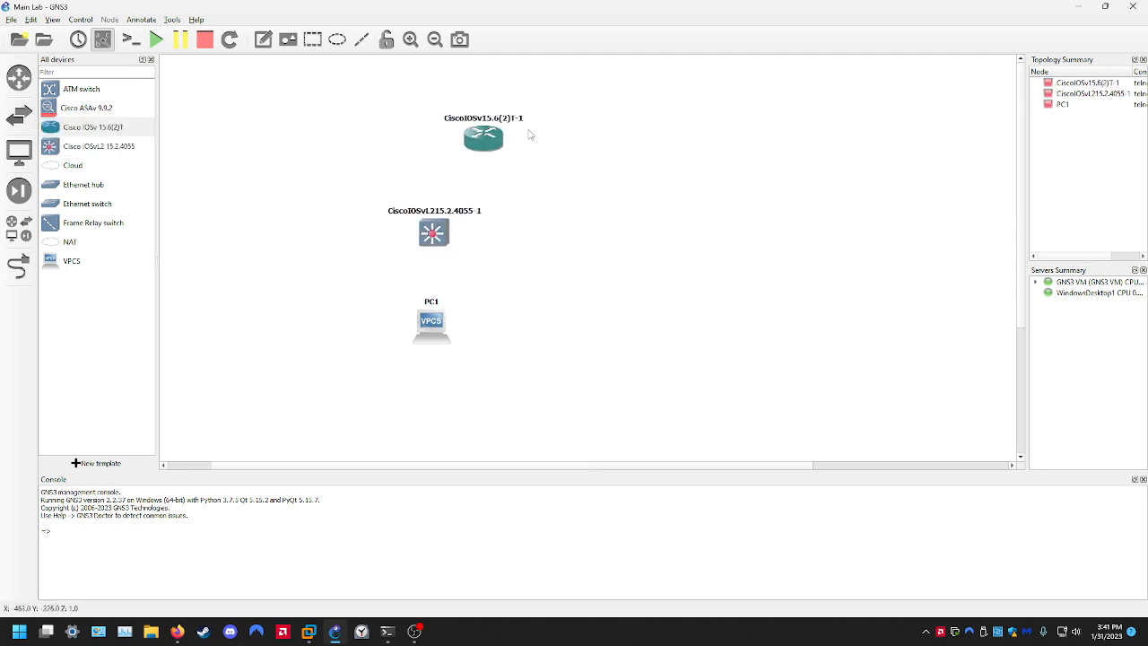
left_click_drag(497, 138, 446, 134)
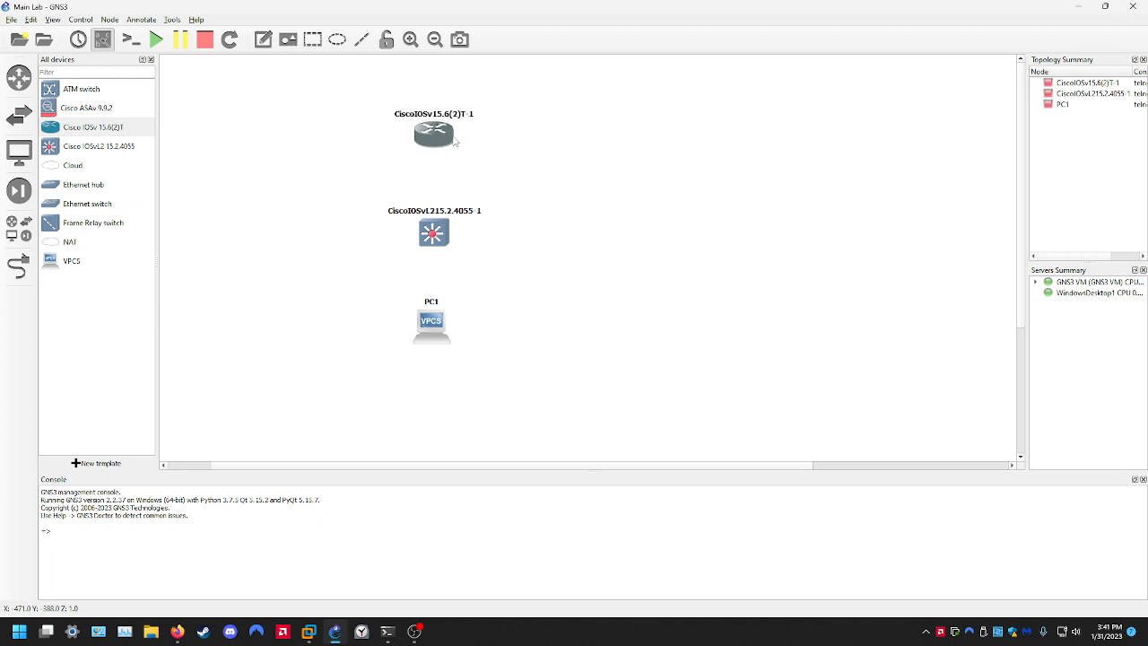
left_click(562, 260)
Link PC1's Ethernet port to the switch's Gi0/1 interface
left_click(18, 266)
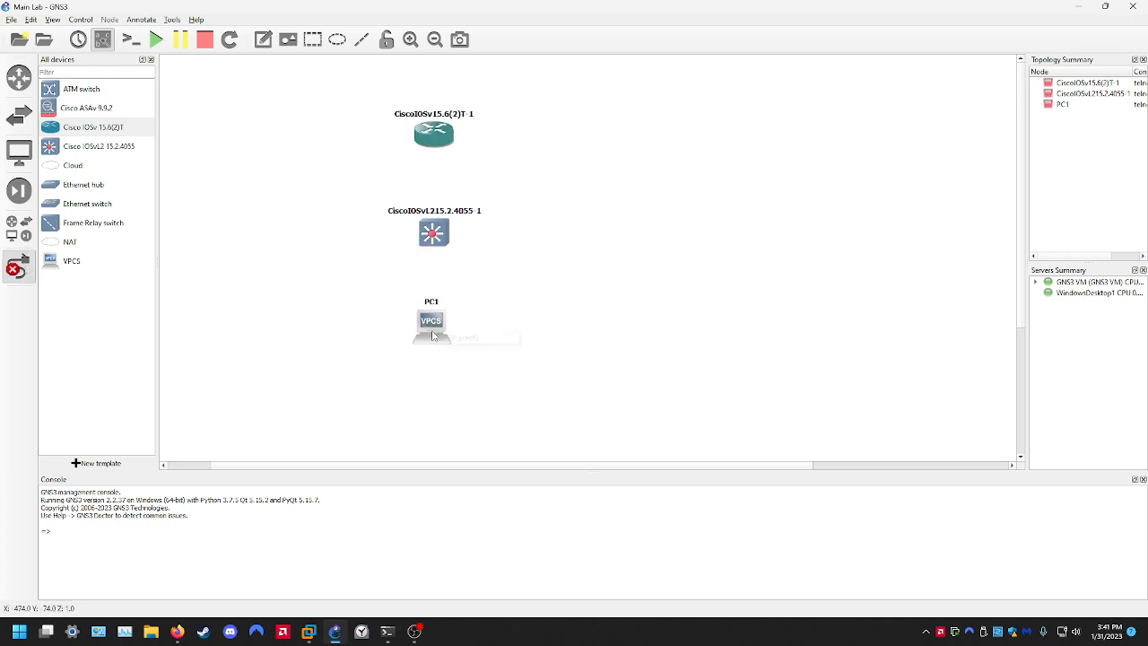
left_click(432, 327)
left_click(434, 240)
left_click(433, 239)
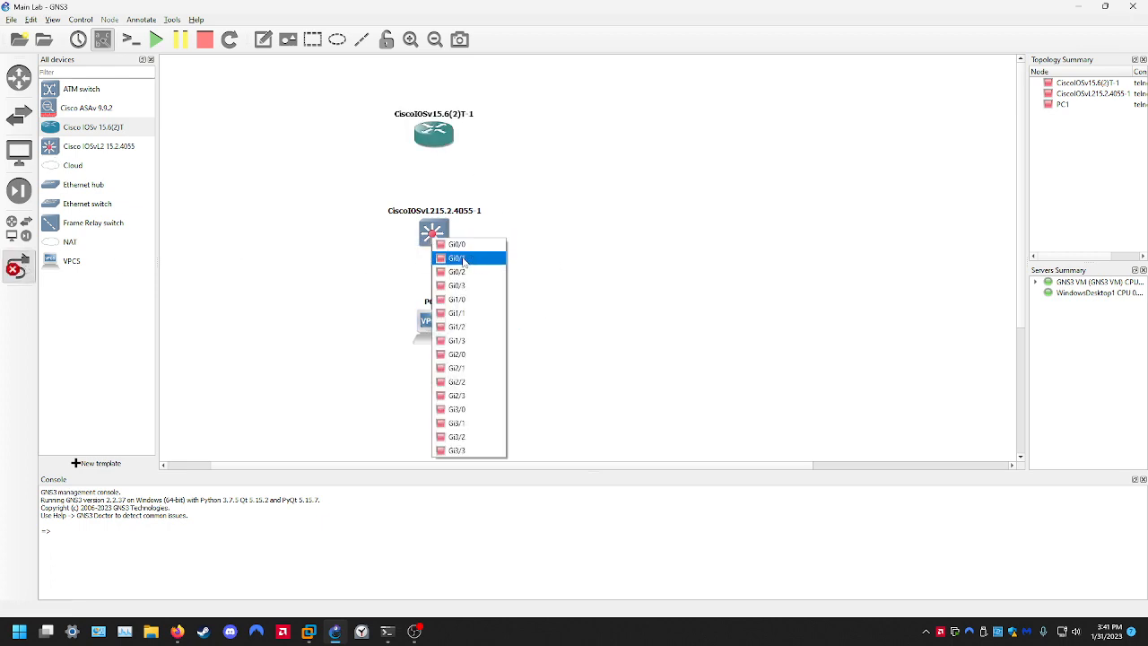
left_click(462, 259)
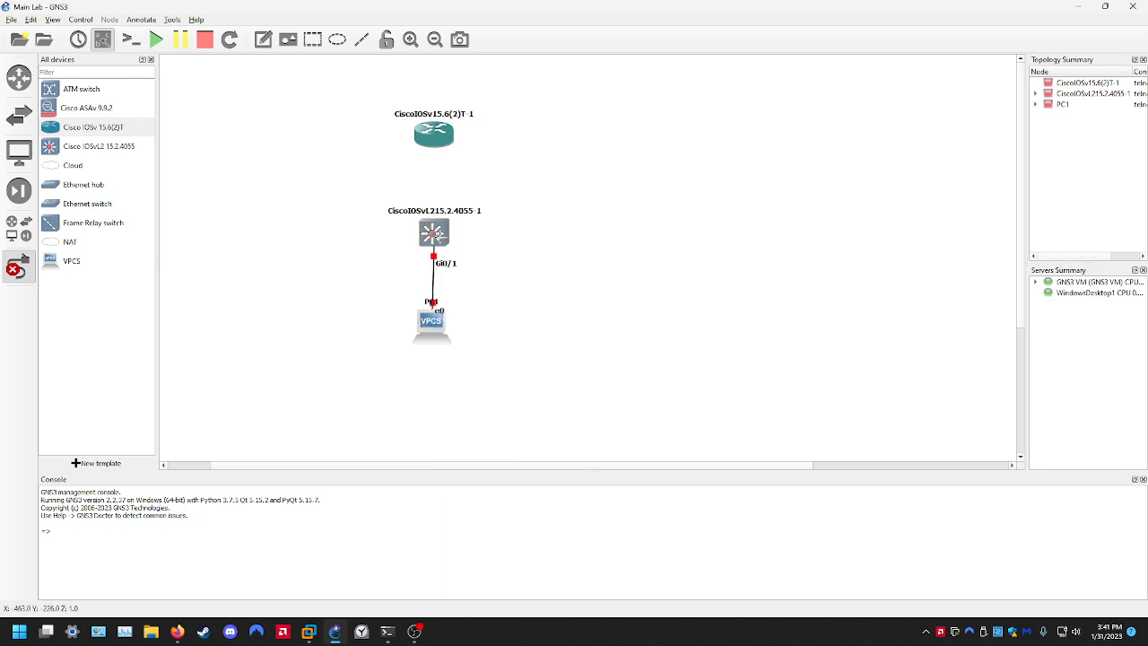
Link the switch's Gi0/0 interface to the router's Gi0/0 interface
left_click(434, 236)
left_click(457, 257)
left_click(437, 134)
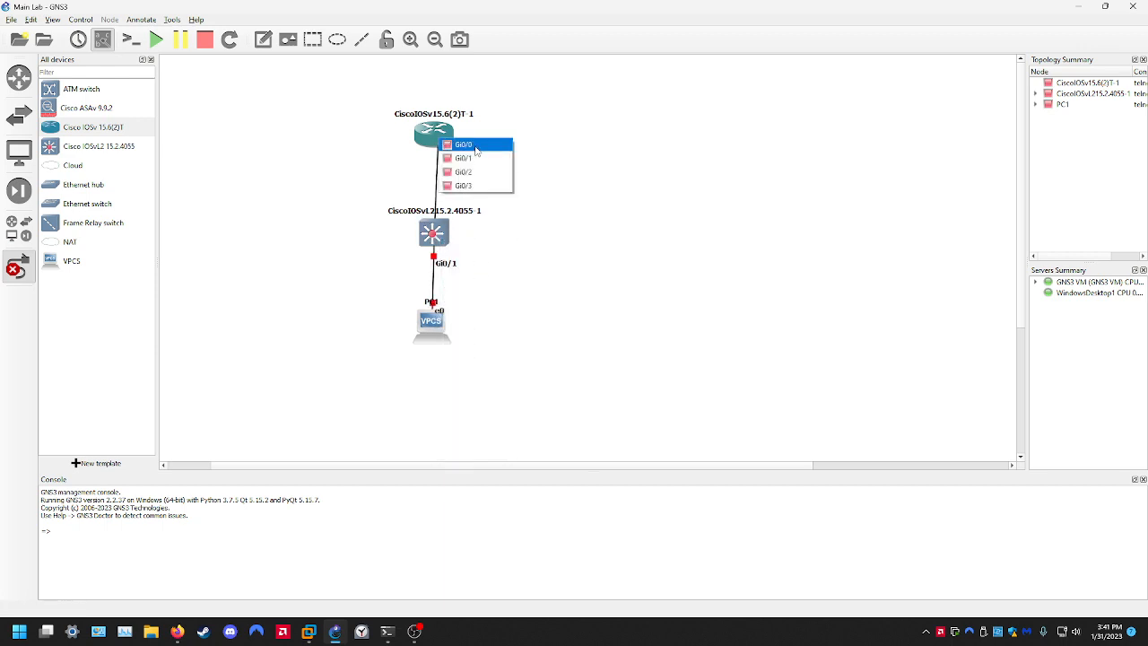
left_click(462, 142)
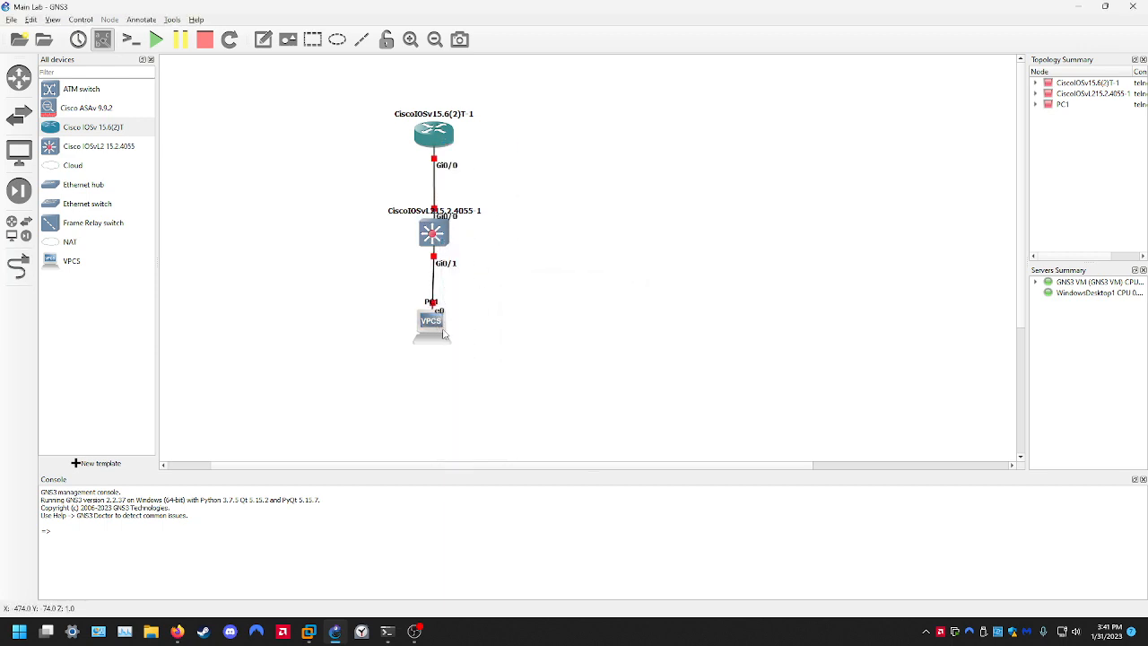
Move PC1 slightly down and reposition the switch's Gi0/1 and Gi0/0 interface labels clear of the links and hostname
left_click_drag(435, 332, 435, 343)
left_click_drag(454, 262, 458, 263)
left_click(540, 271)
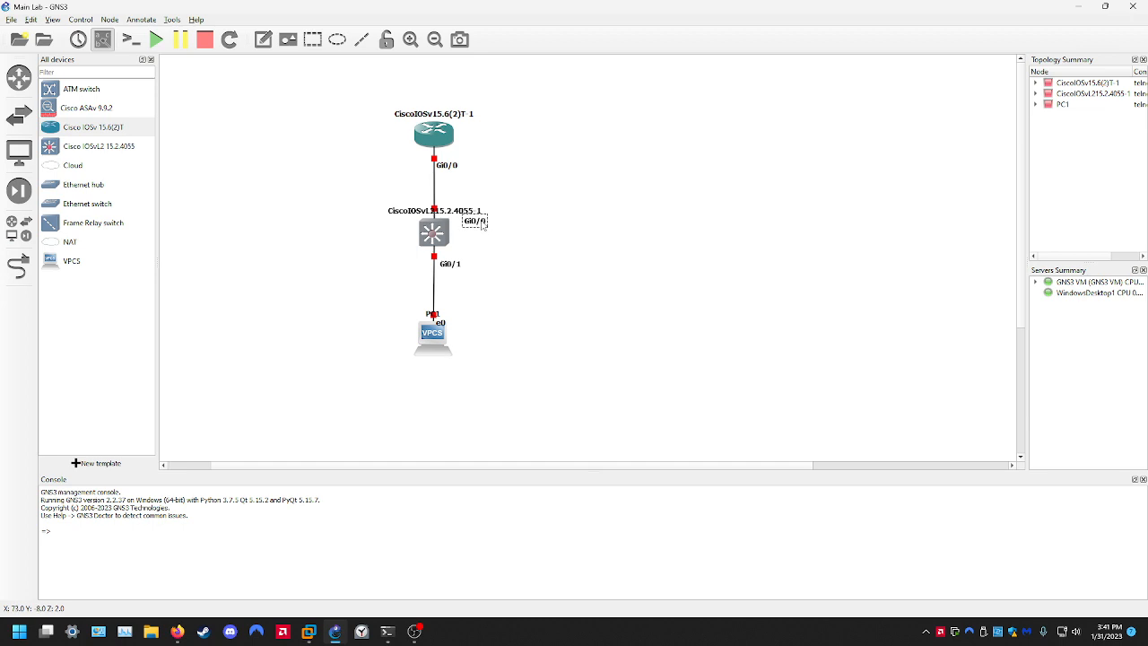
left_click_drag(446, 216, 448, 198)
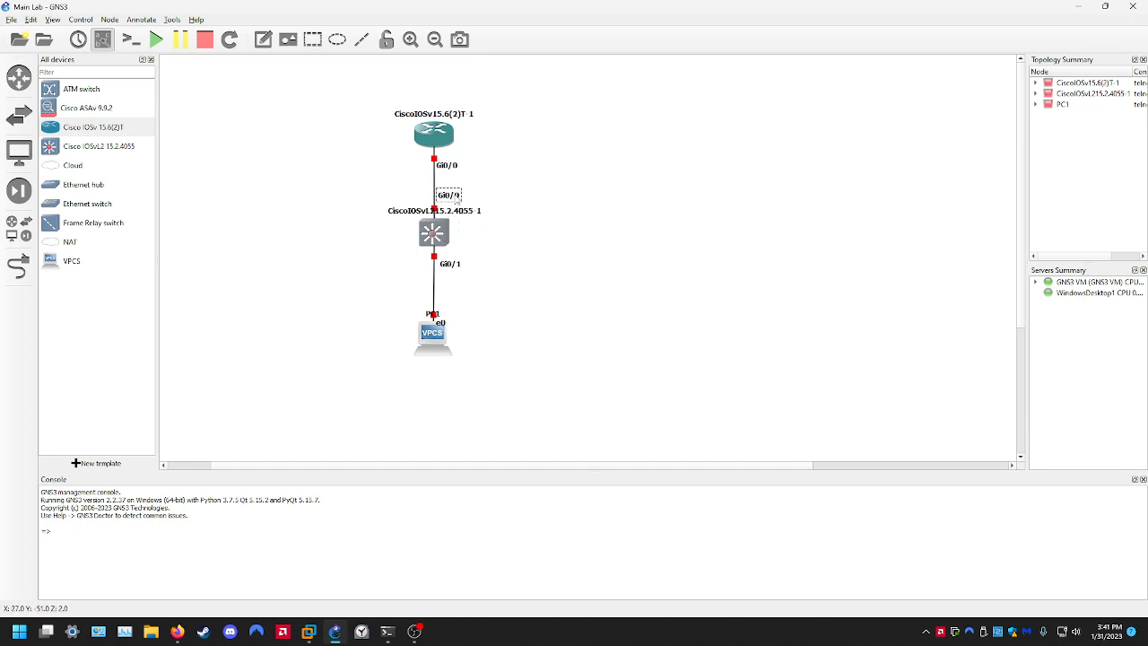
Rename the switch to vm-lan-sw-01 and place its label to the left of the switch icon
double_click(470, 212)
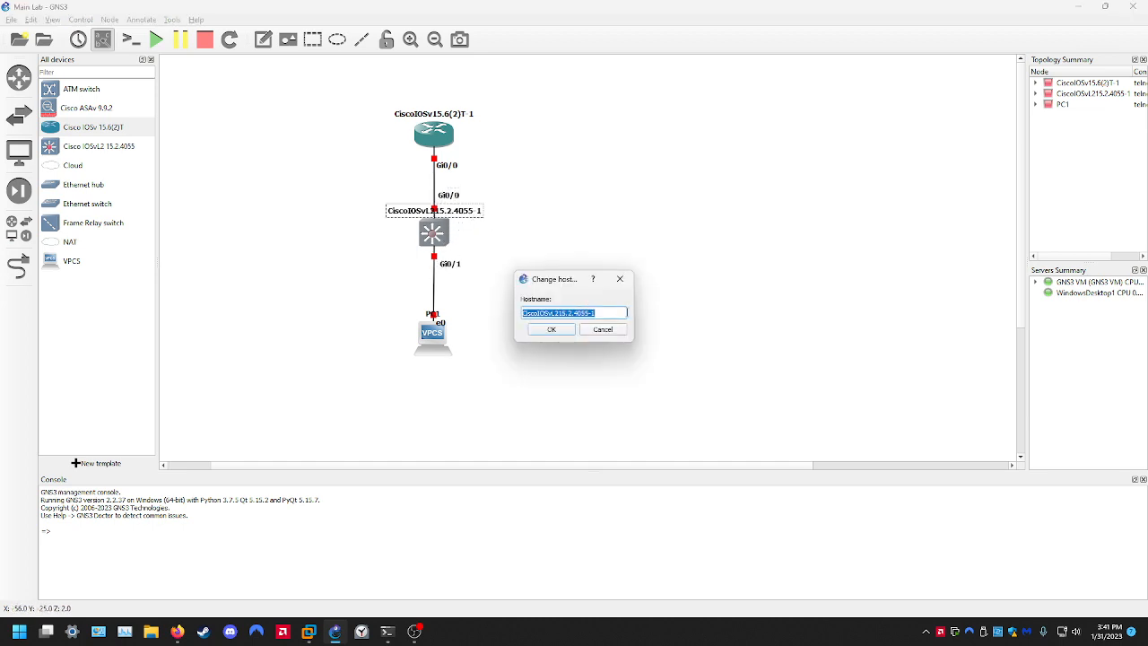
type("vm-lan-sw-01")
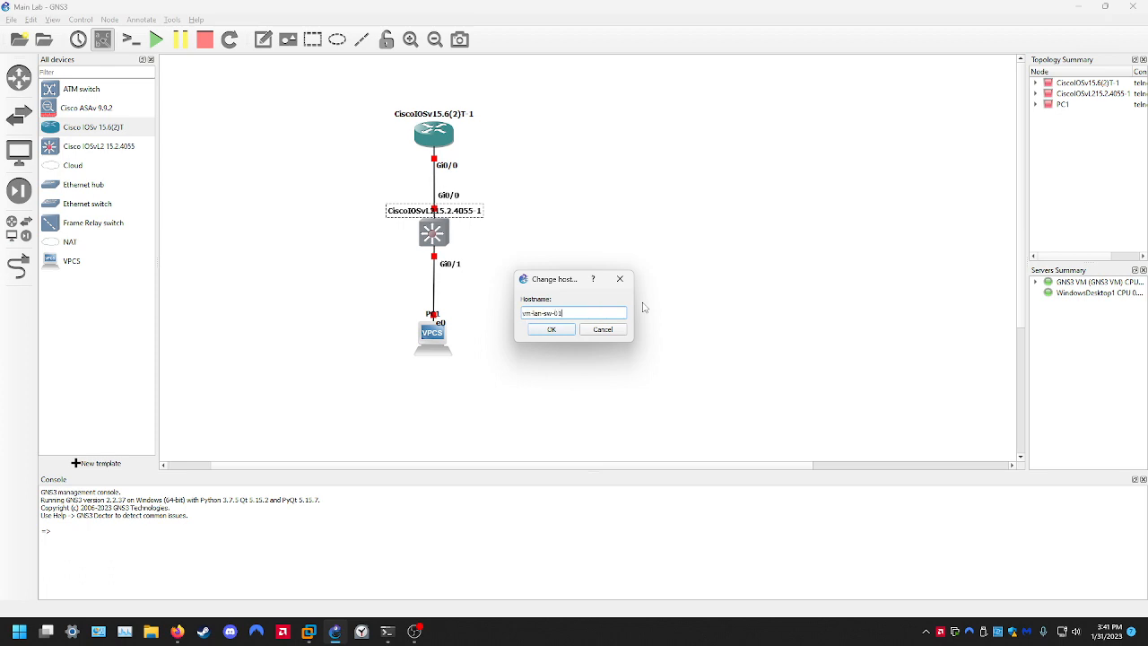
key("Return")
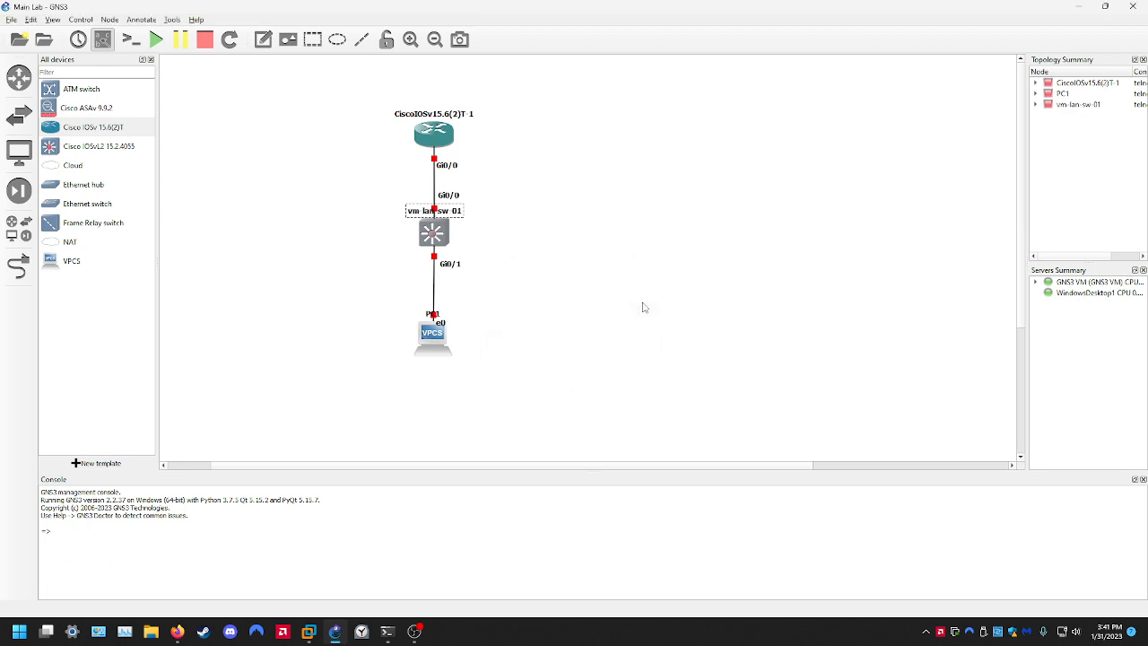
left_click_drag(435, 212, 411, 242)
left_click(628, 230)
left_click(568, 209)
Rename the router to vm-dst-rt-01 and place its label to the left of the router icon
double_click(434, 114)
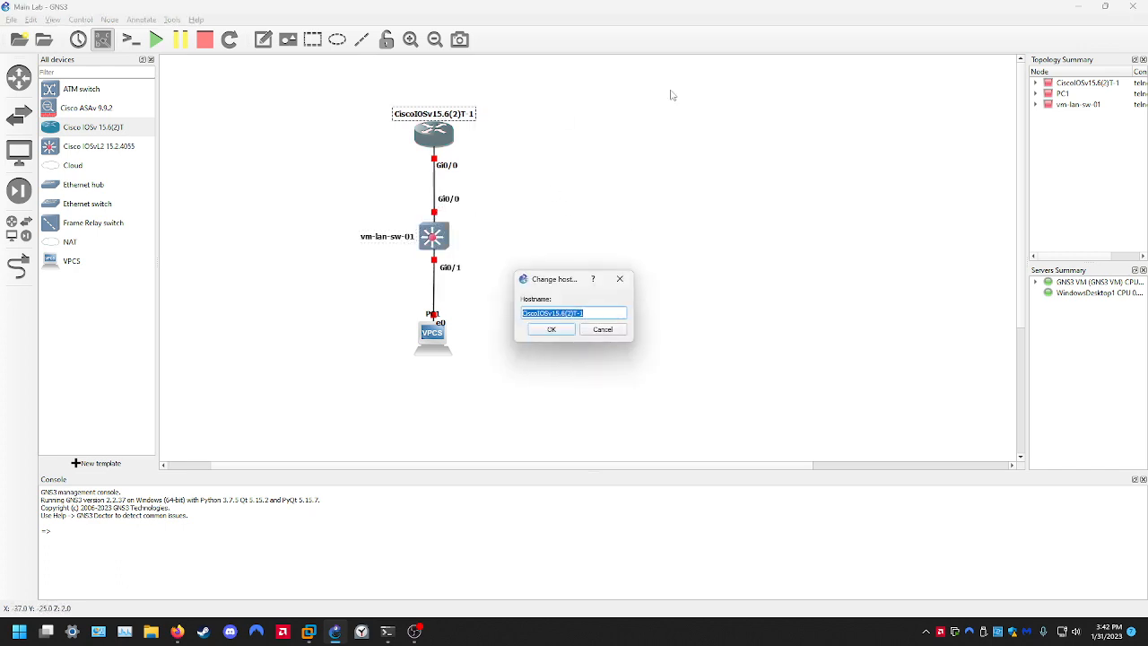
type("vm-dst-rt-01")
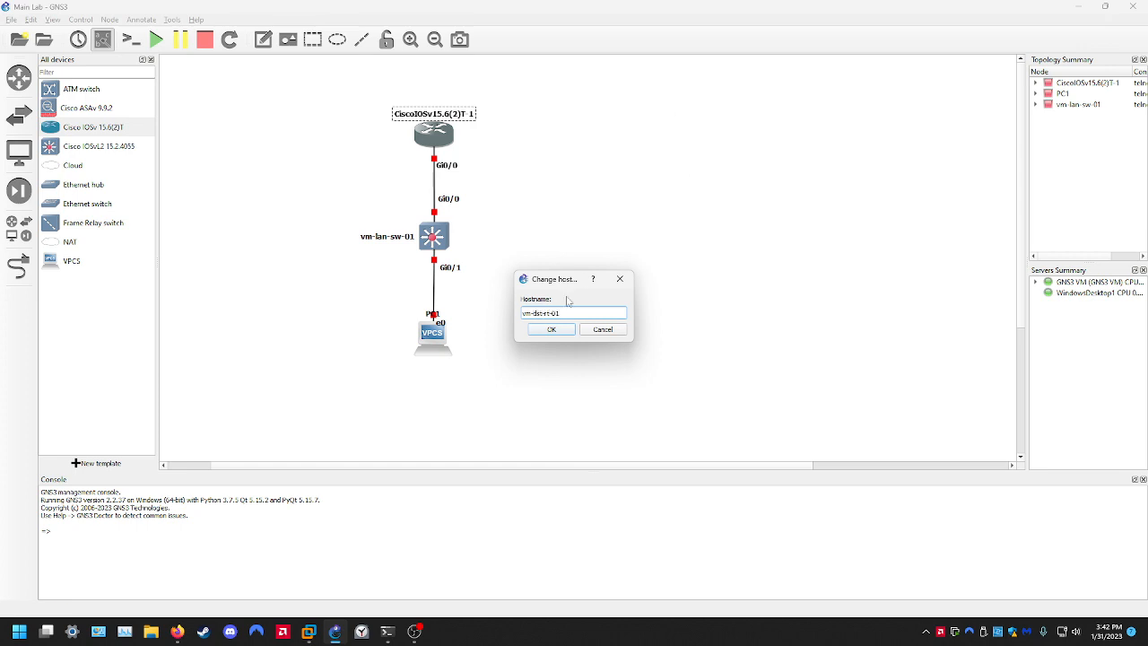
left_click(551, 330)
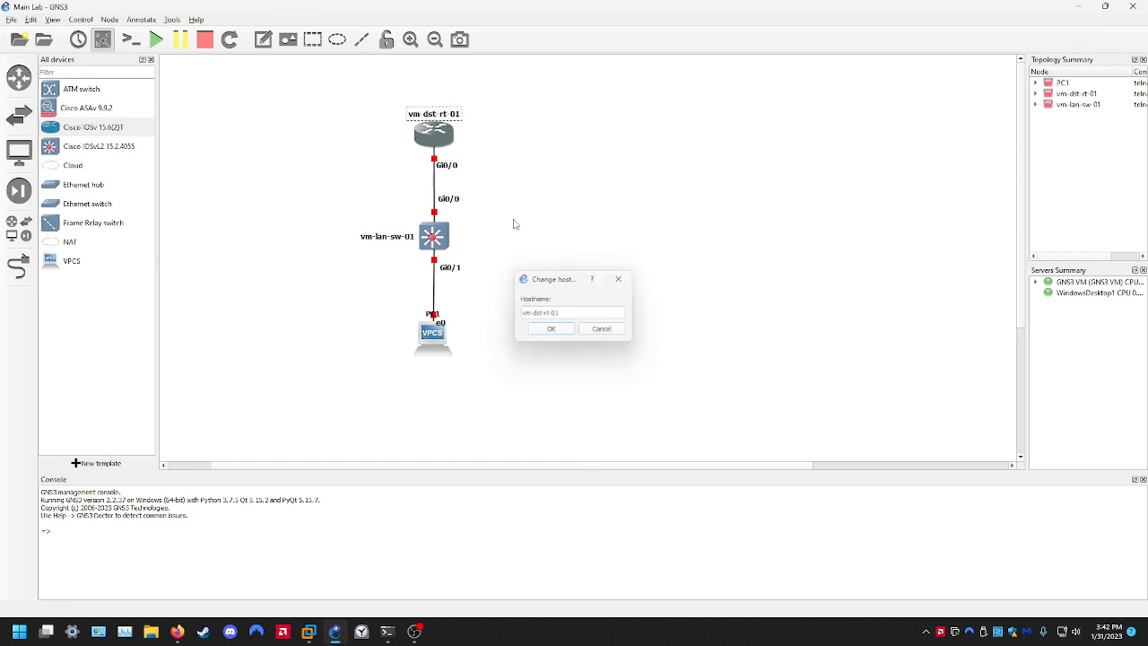
left_click_drag(443, 119, 387, 127)
Dock the GNS3 window to the left half of the screen and start all devices in the topology
left_click_drag(641, 4, 1, 287)
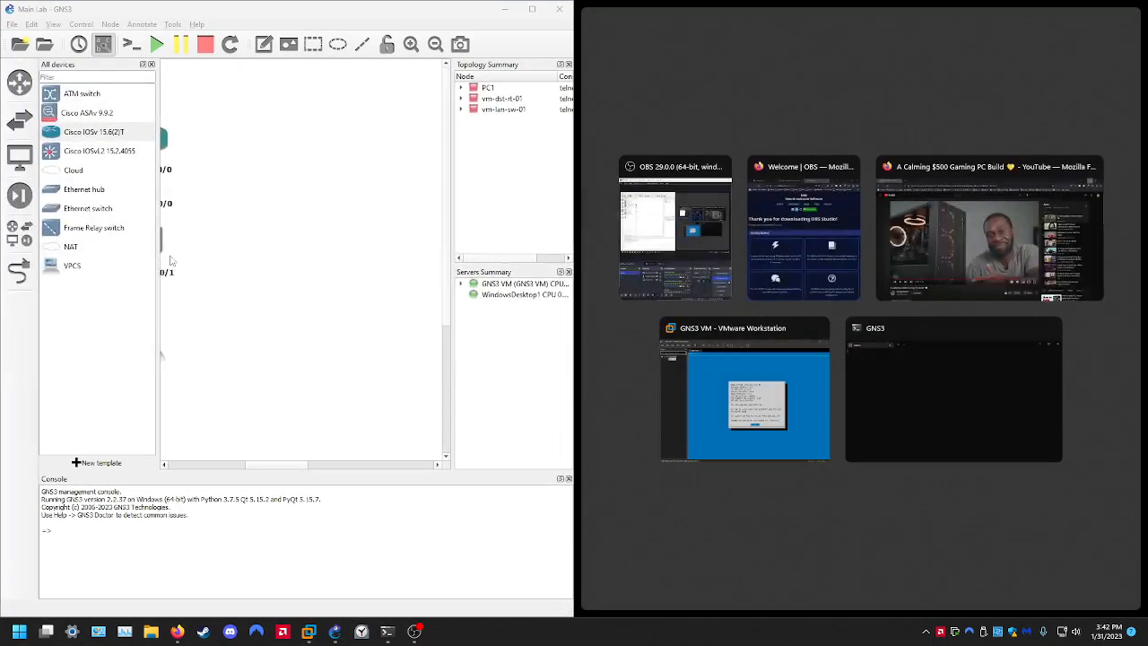
left_click(282, 326)
left_click_drag(239, 466, 228, 466)
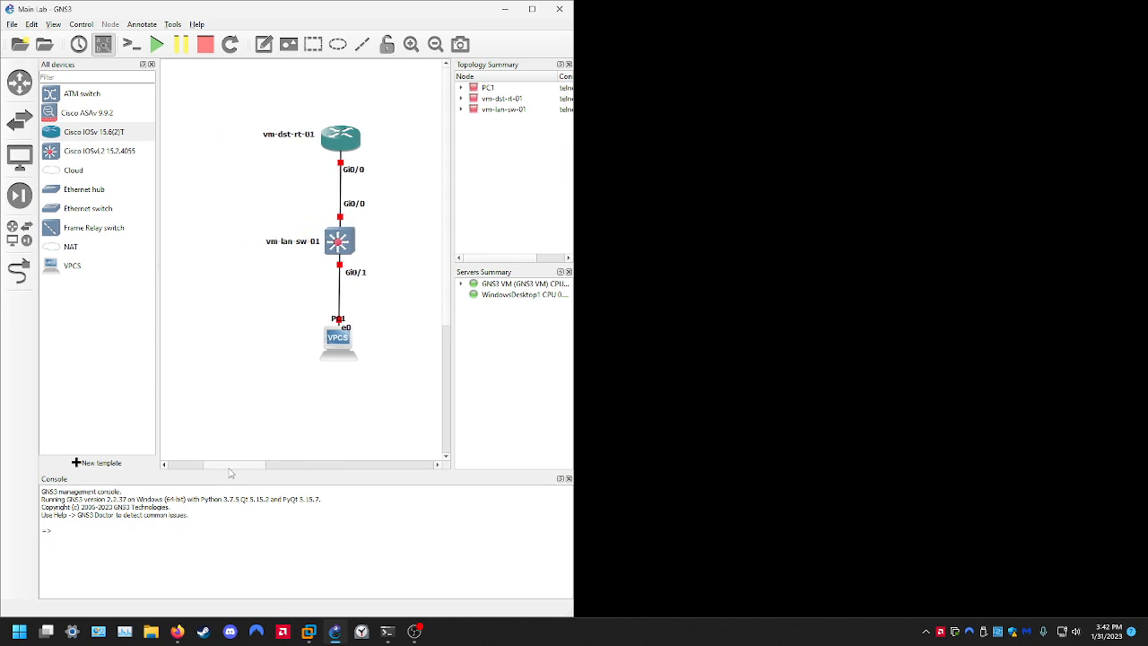
left_click(156, 44)
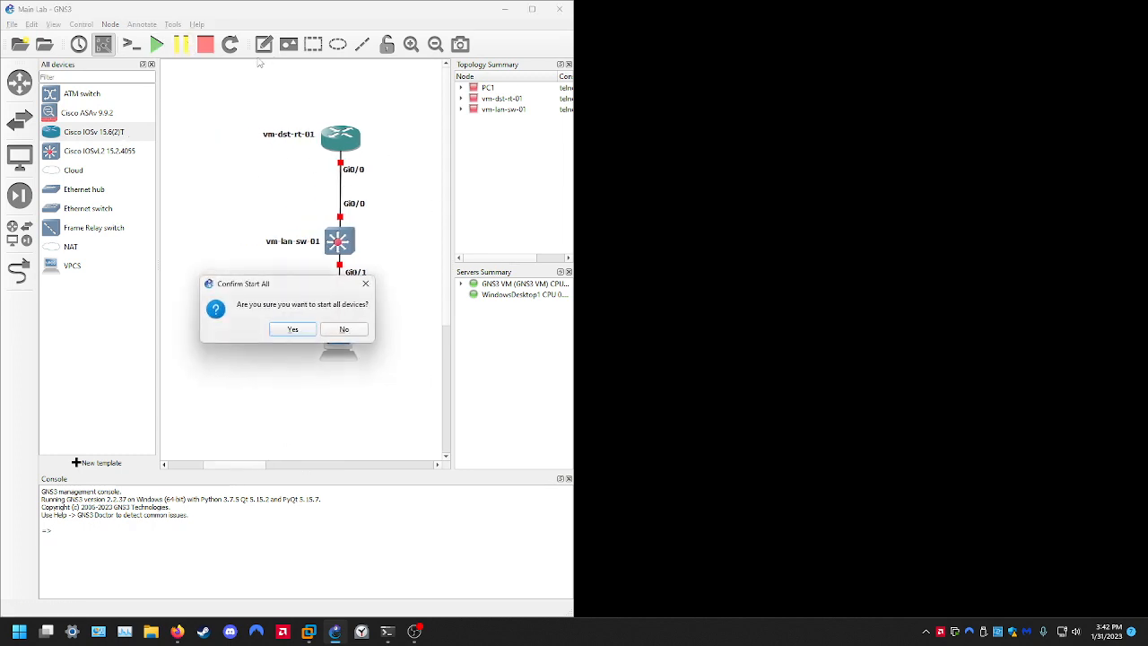
left_click(293, 329)
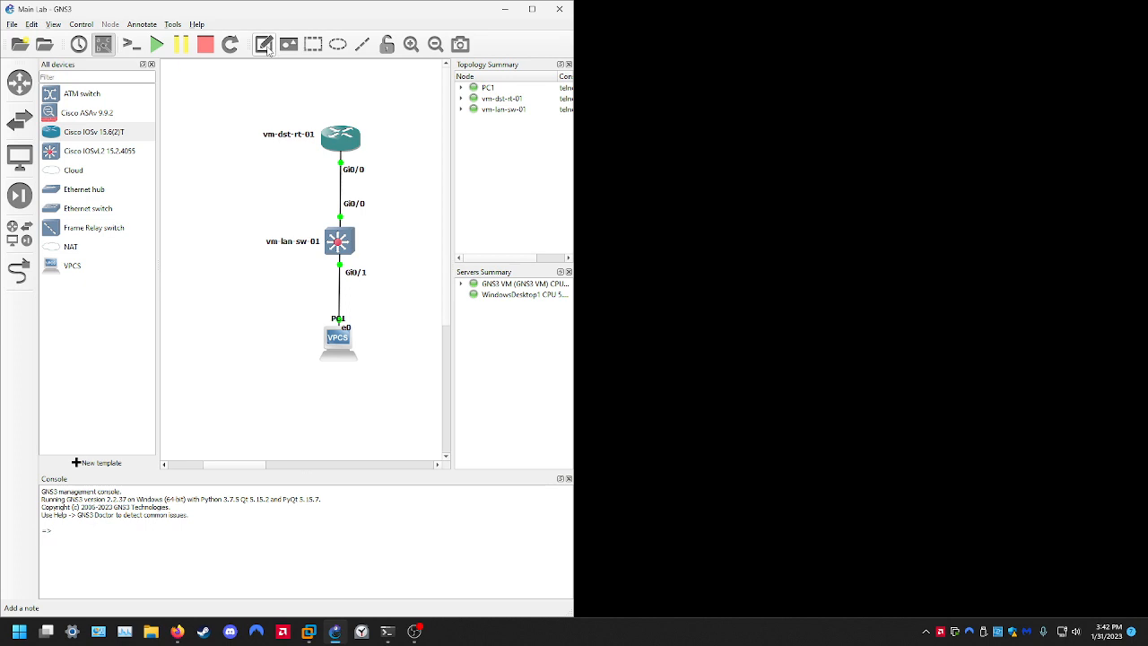
Open consoles to all devices and dock the terminal window beside GNS3 with PC1's session showing
left_click(135, 48)
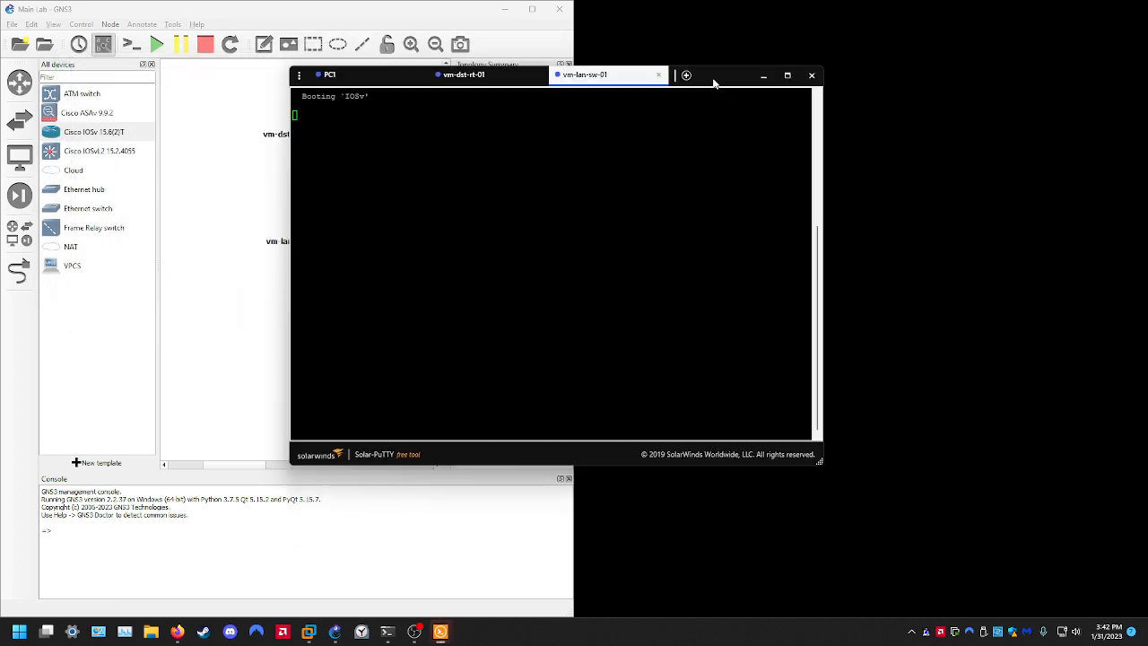
left_click_drag(687, 81, 1126, 249)
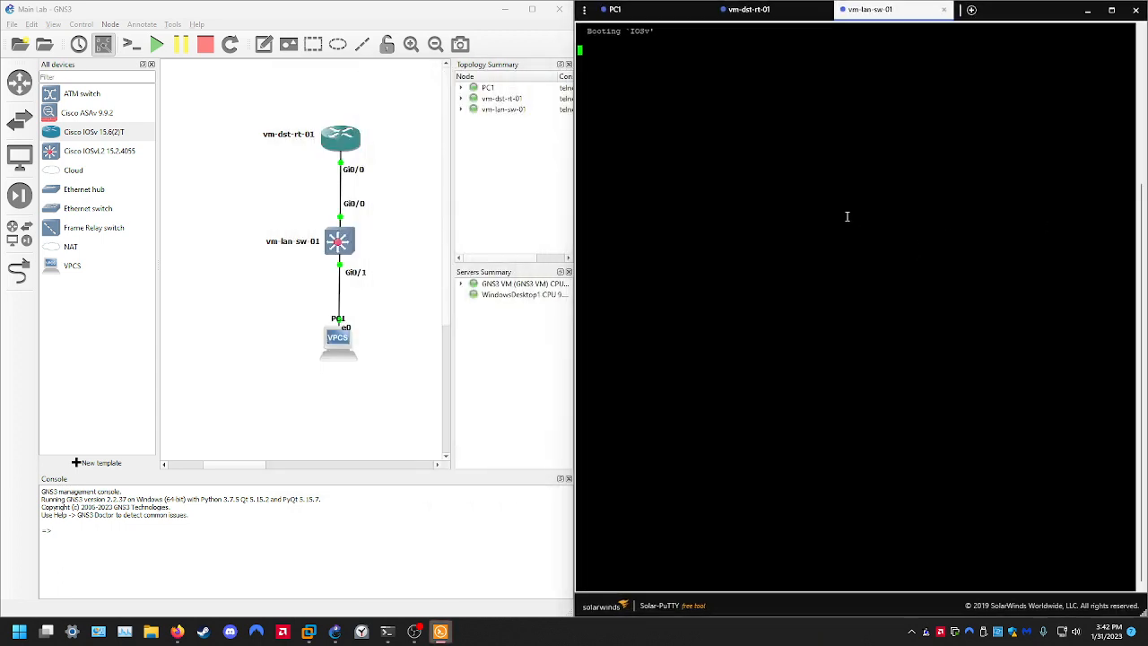
left_click(615, 9)
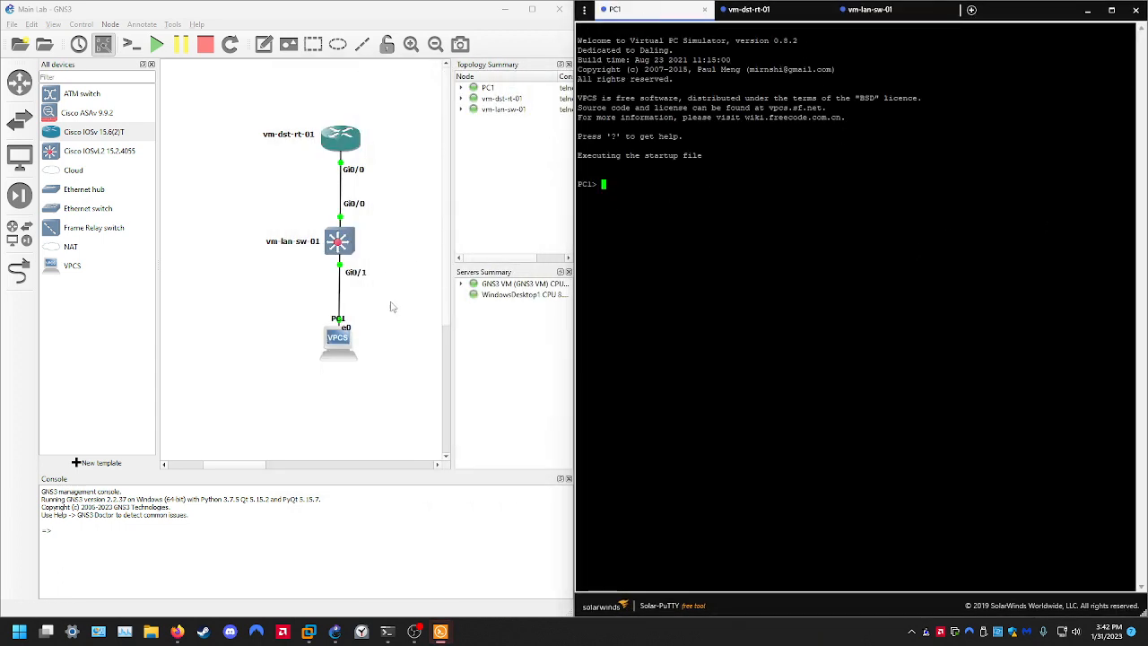
Move PC1's e0 interface label up beside the link, clear of the PC1 name
scroll(268, 291, "down", 3)
scroll(271, 301, "up", 3)
left_click_drag(256, 462, 260, 465)
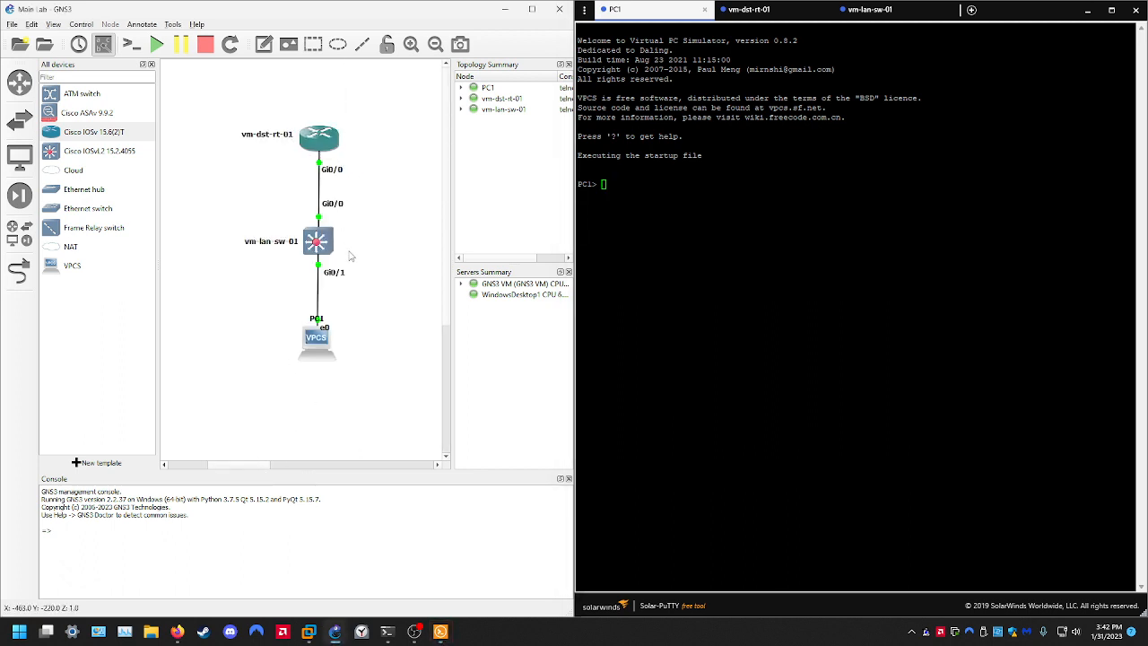
left_click_drag(328, 330, 338, 308)
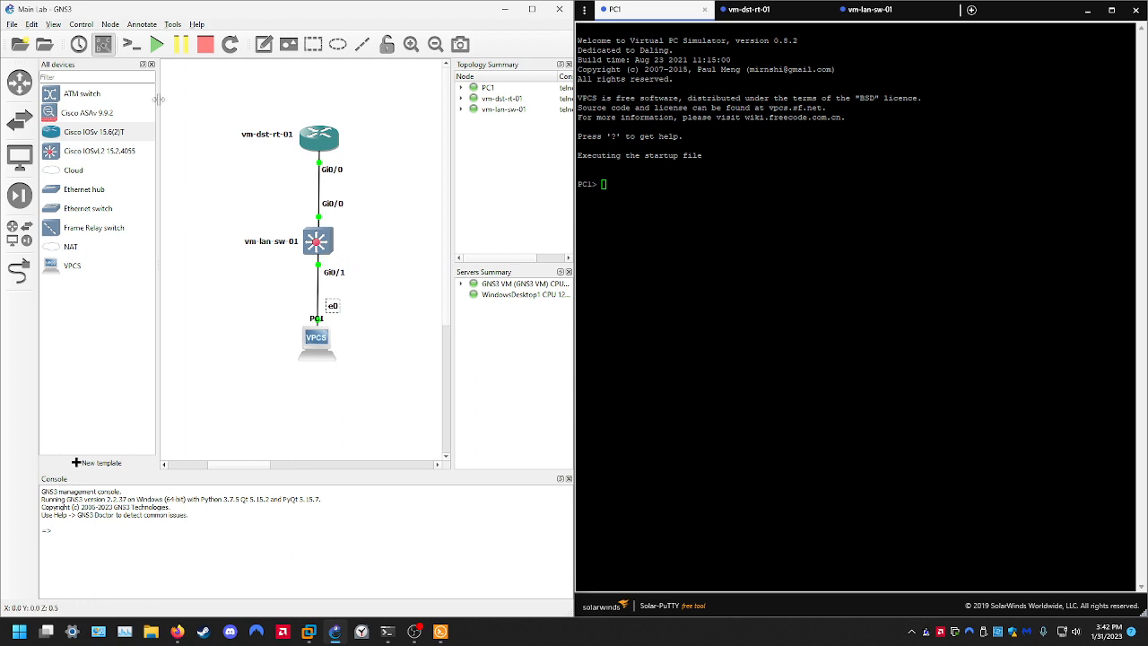
Add the note "VLAN 10 - Clients - 10.1.10.0/24" to the left of the link between the switch and PC1
left_click(264, 44)
left_click(208, 269)
type("VLAN 10")
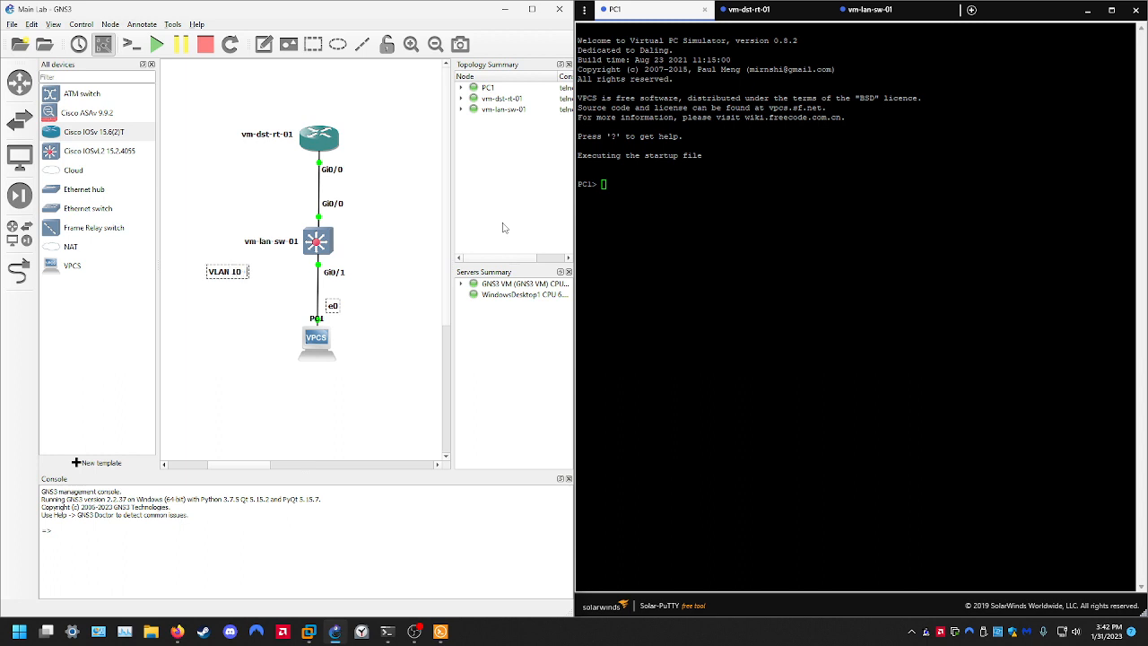
type(" - Clients - 10.1.10.0/24")
left_click(412, 274)
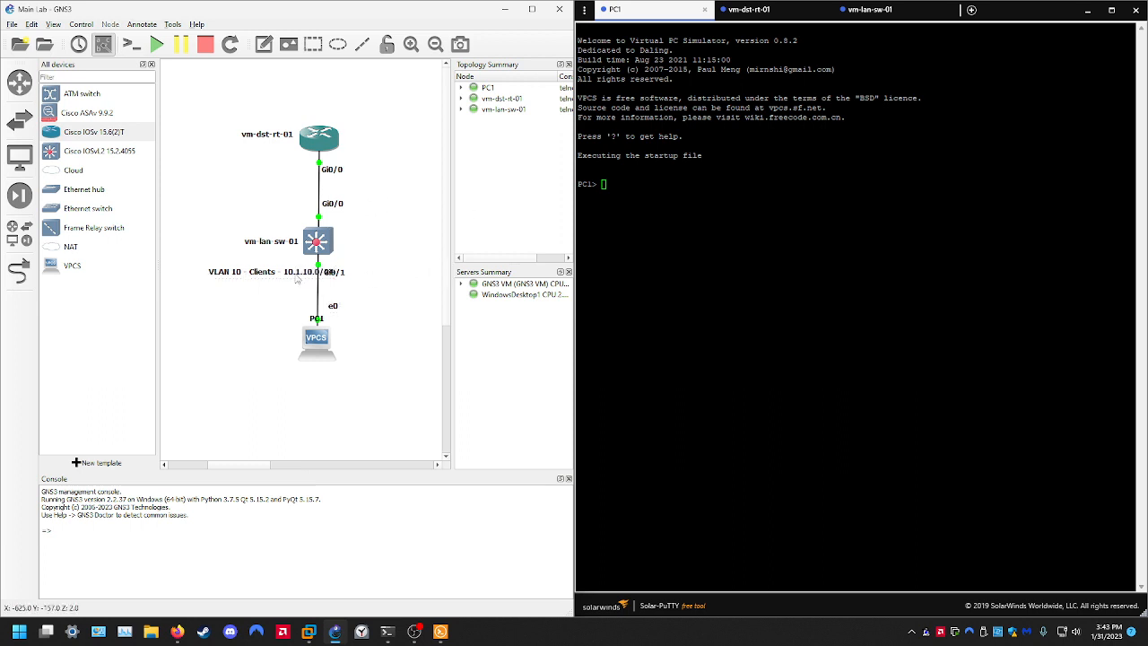
left_click_drag(285, 278, 245, 279)
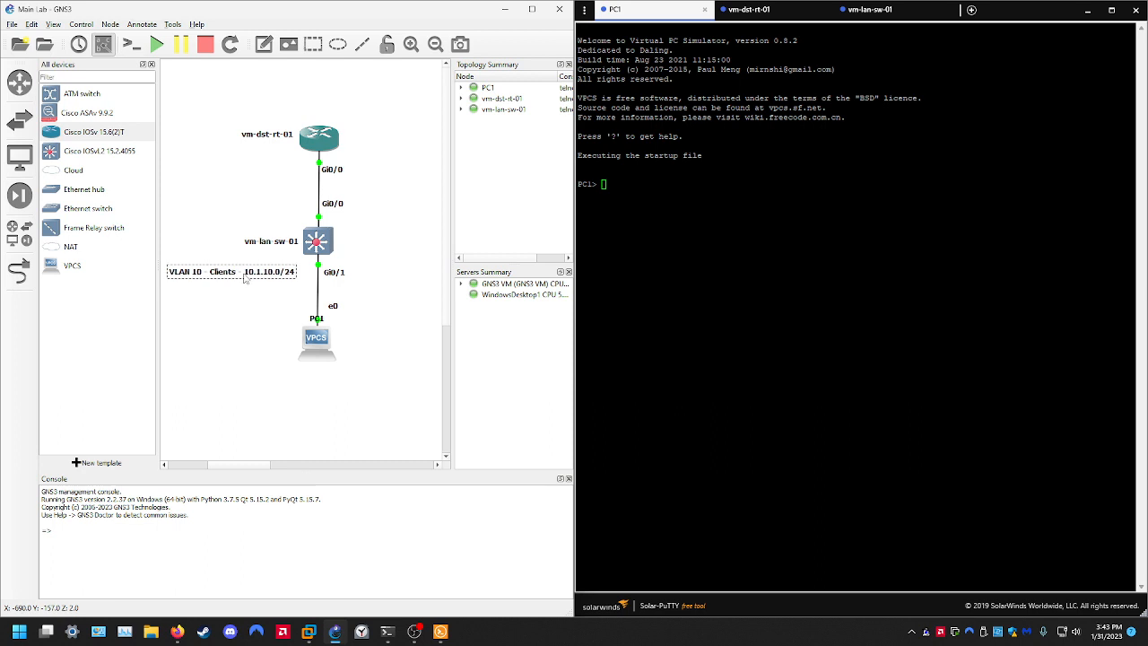
Add a second line "VLAN 30 - MGMT - 10.1.30.0/24" to the VLAN note and shift the note slightly left
double_click(261, 274)
left_click(295, 279)
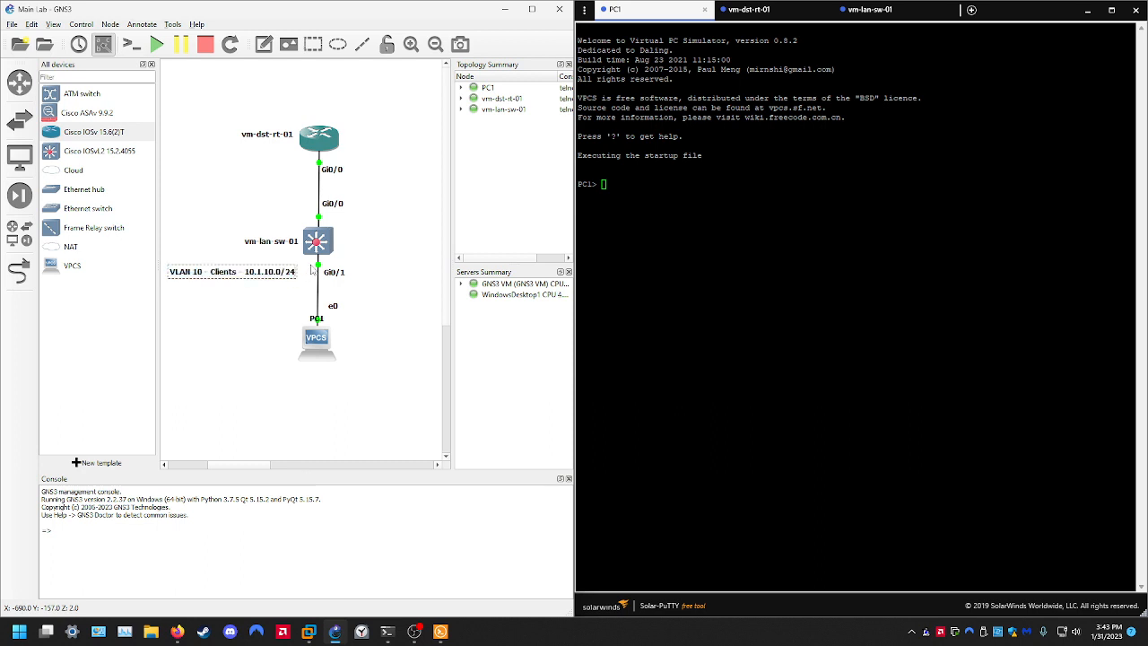
type("VLAN 30 - MGMT - 10.1.30.0/24")
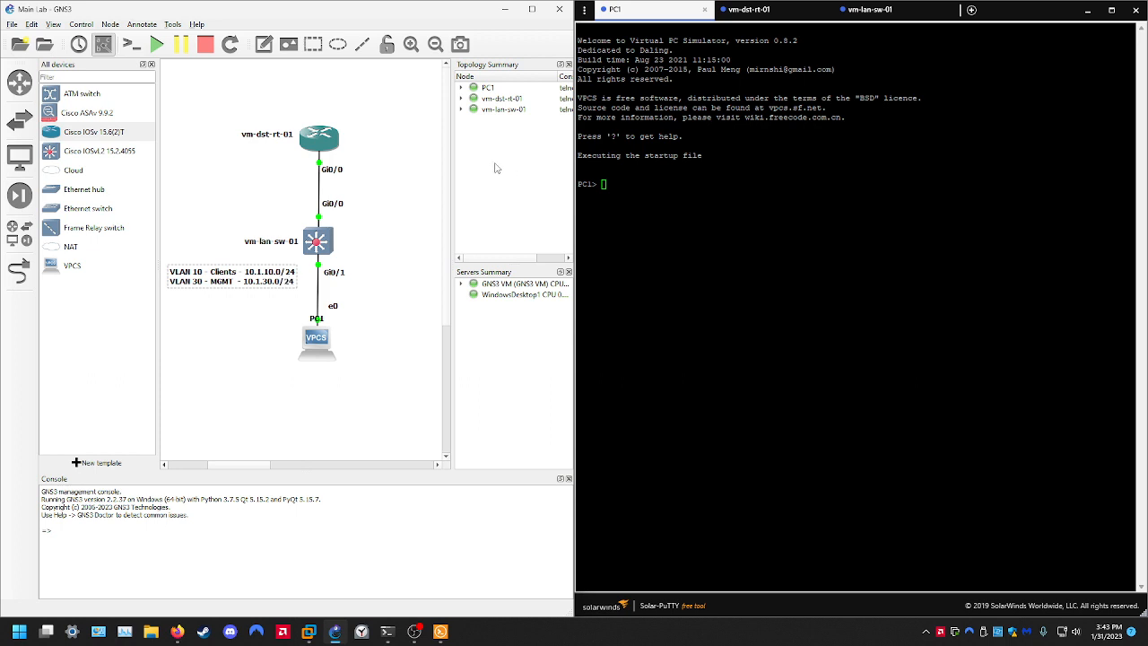
left_click_drag(252, 282, 223, 279)
left_click(290, 355)
left_click(278, 406)
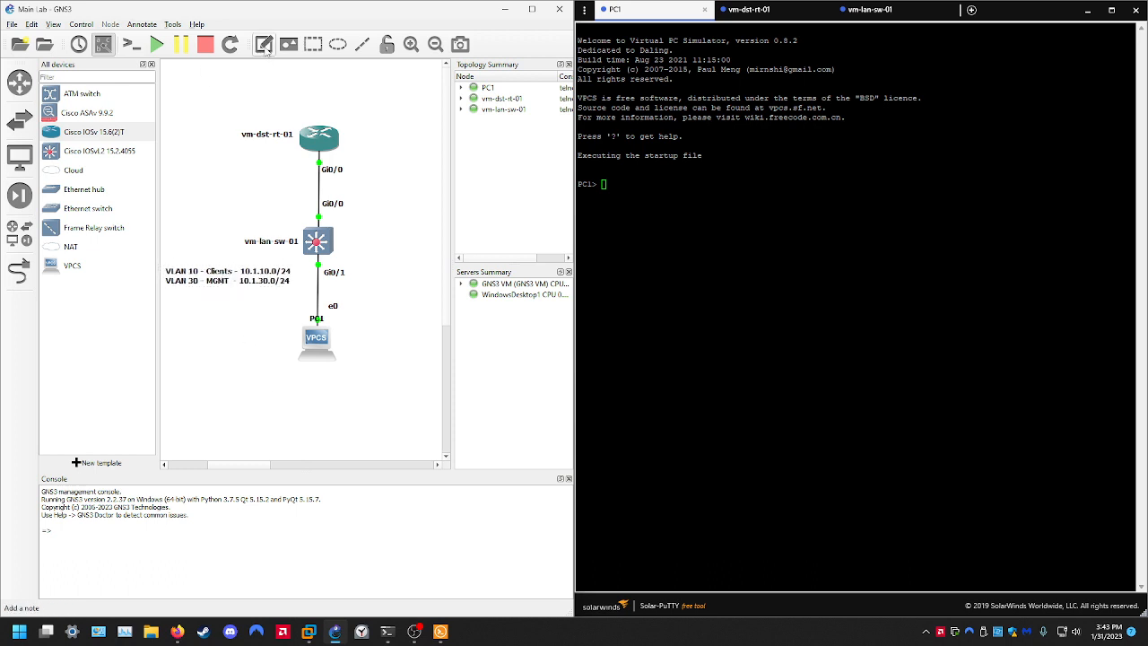
Add the note "10.1.10.254/24" and place it directly beneath the PC1 icon
left_click(264, 49)
left_click(286, 382)
type("10.1.10")
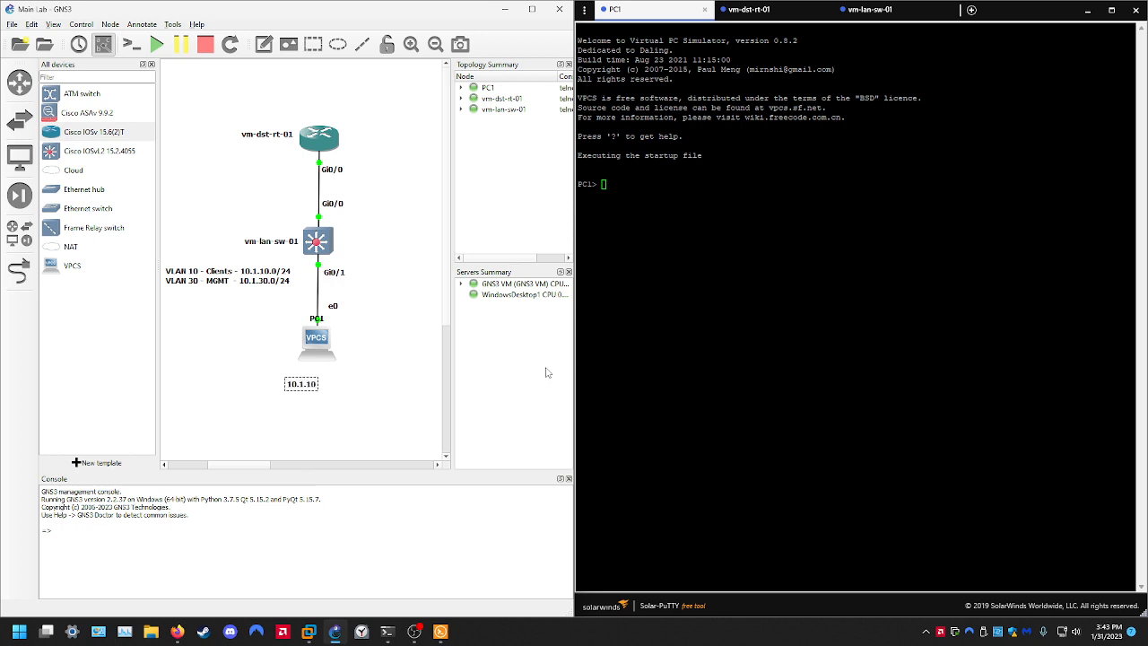
type(".254/24")
left_click_drag(313, 387, 310, 373)
left_click(373, 415)
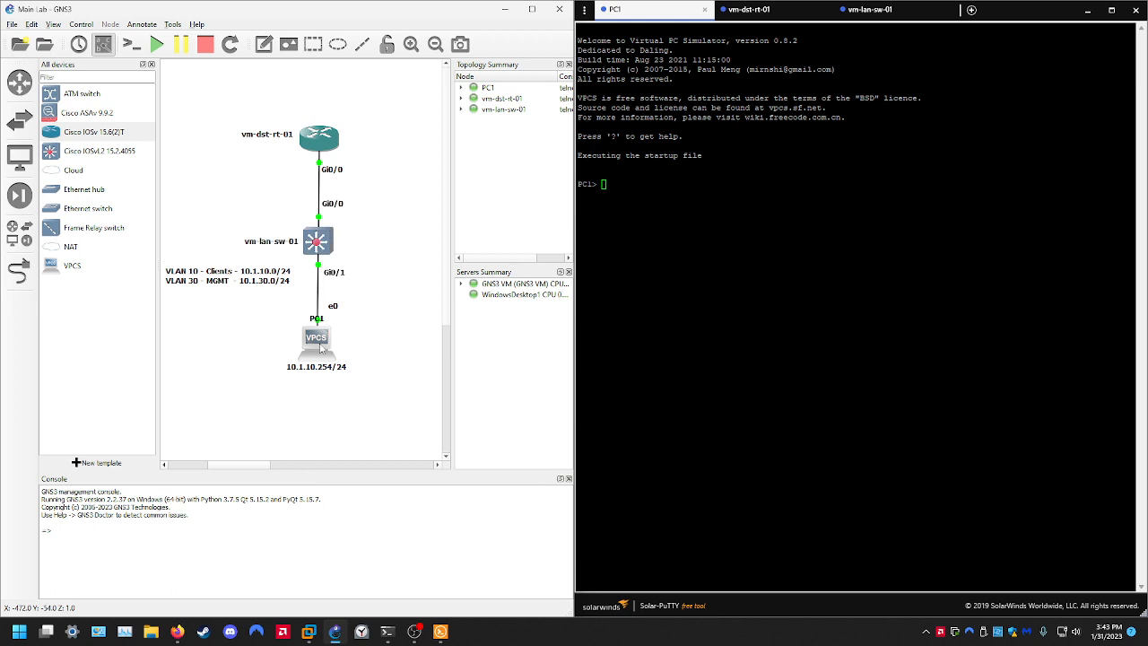
Add the note "access vlan 10" just below the switch's Gi0/1 label
left_click(264, 44)
left_click(368, 284)
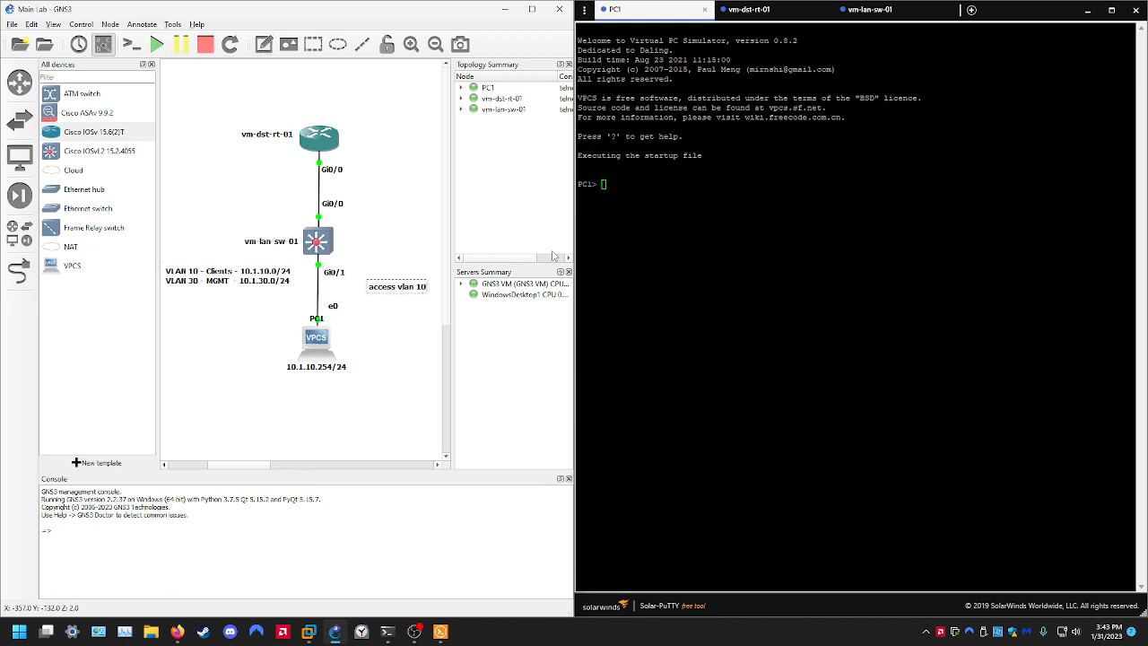
left_click_drag(385, 290, 352, 291)
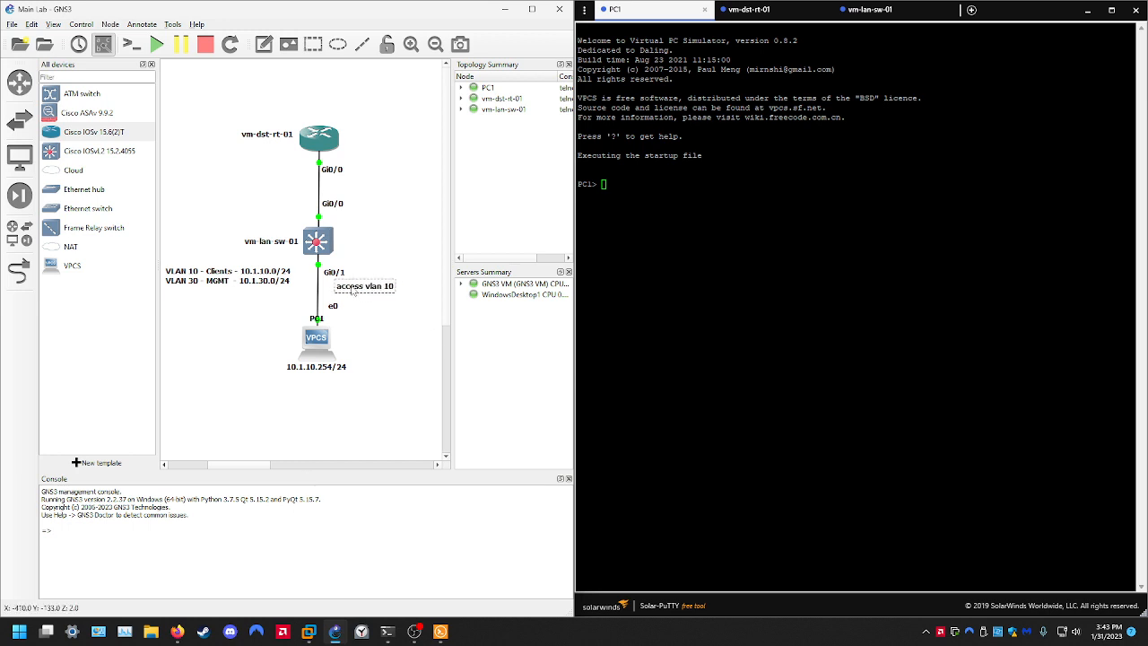
Add the note "10.1.1.1/30" beside the router's Gi0/0 label and a duplicate changed to "10.1.1.2/30" beside the switch's Gi0/0 label
left_click_drag(158, 247, 412, 394)
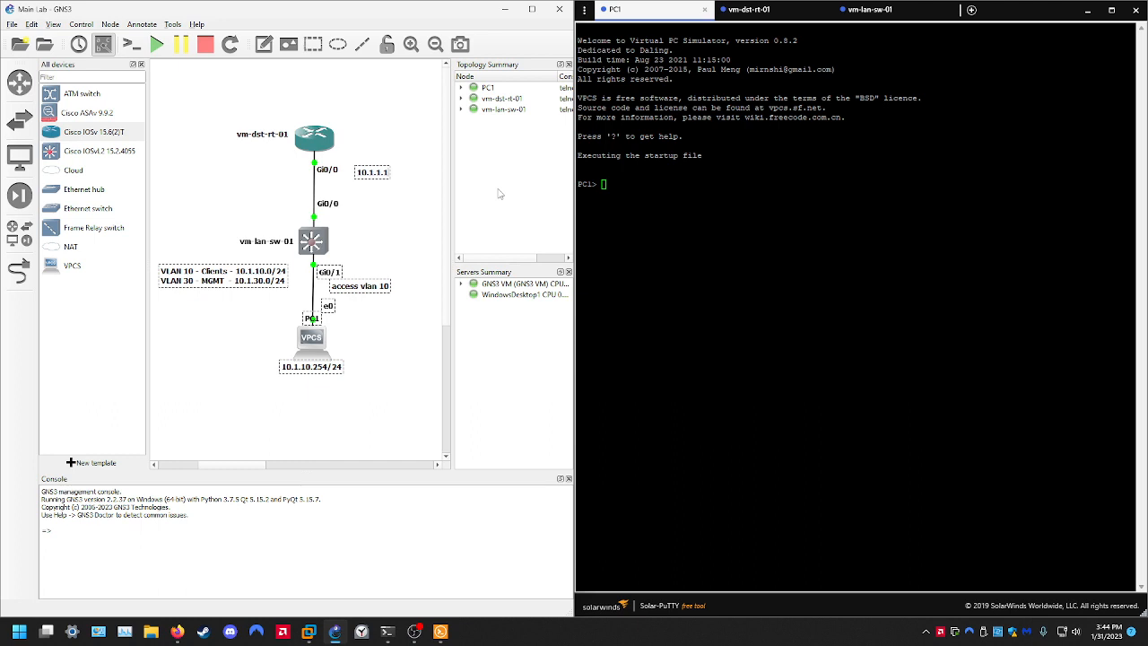
type("30")
left_click_drag(384, 173, 382, 205)
right_click(382, 175)
left_click(406, 179)
key("BackSpace")
type("2")
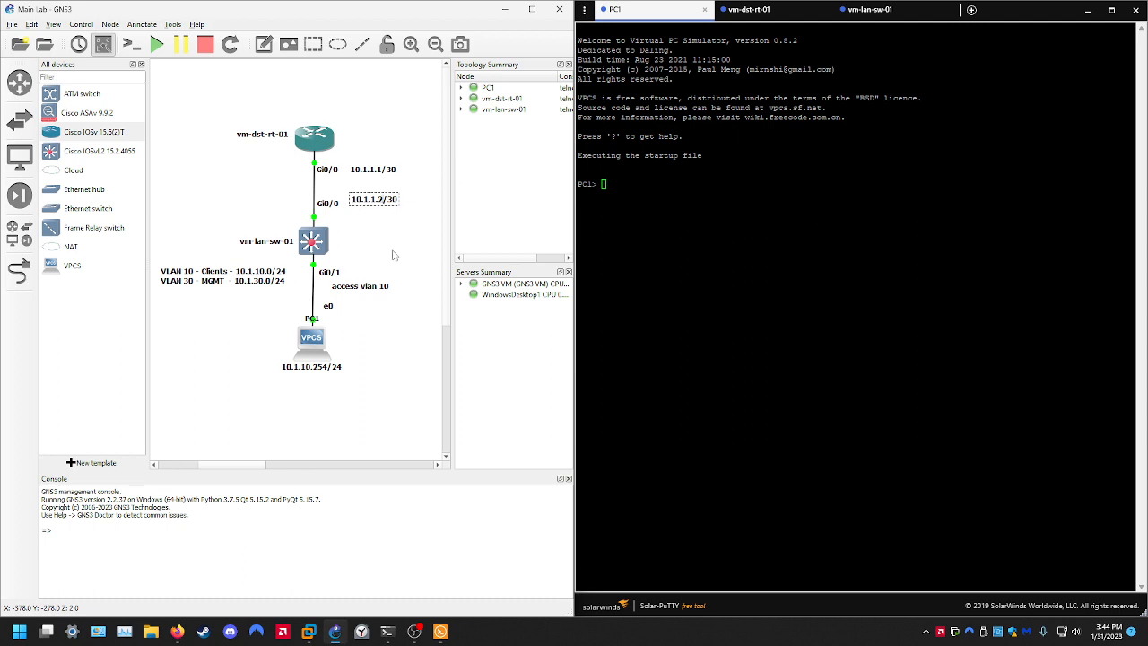
left_click(403, 237)
left_click_drag(373, 199, 373, 203)
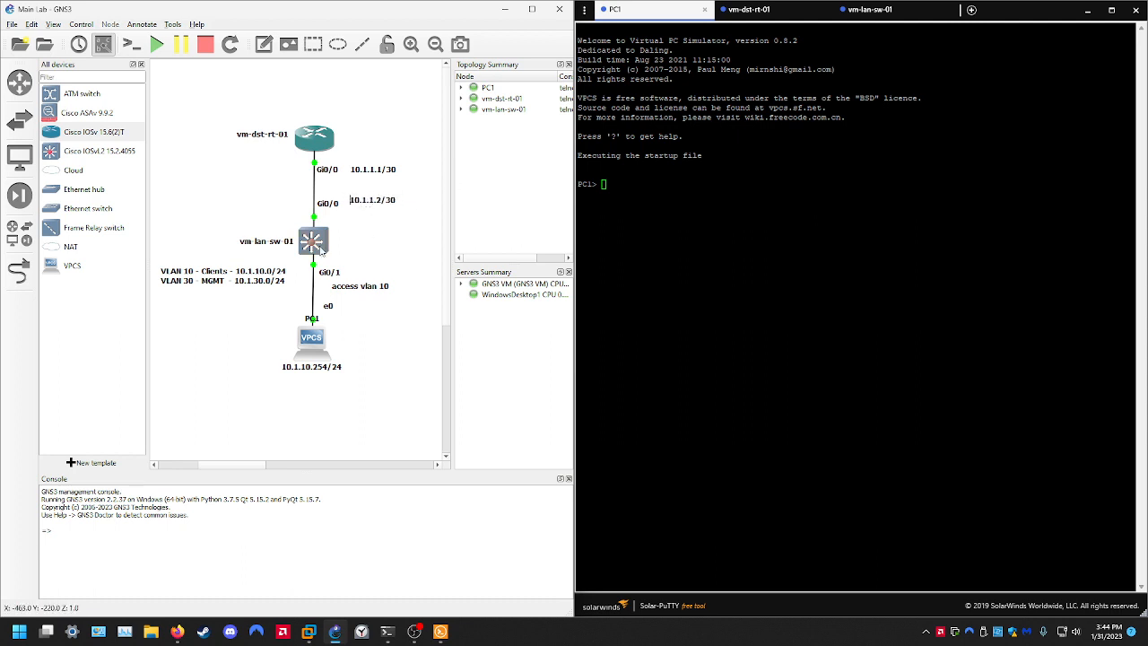
left_click_drag(293, 155, 346, 220)
left_click(396, 238)
Add a NAT node hosted on the GNS3 VM server and place it above the router
left_click_drag(85, 253, 341, 96)
left_click(331, 315)
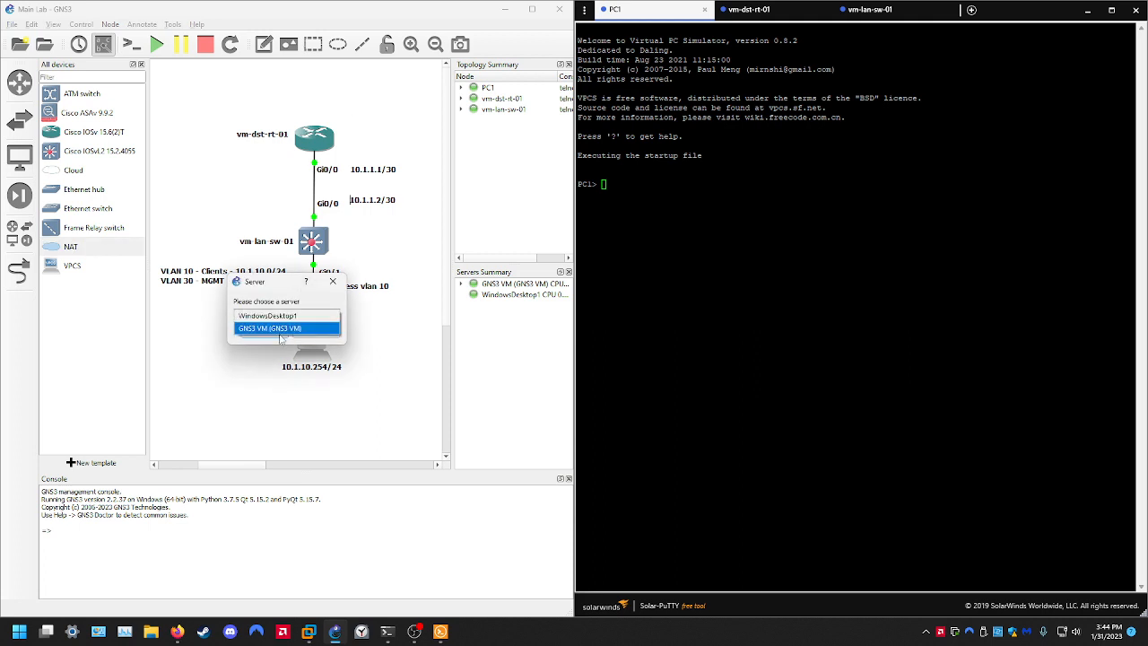
left_click(281, 328)
left_click(264, 331)
left_click_drag(380, 109, 324, 93)
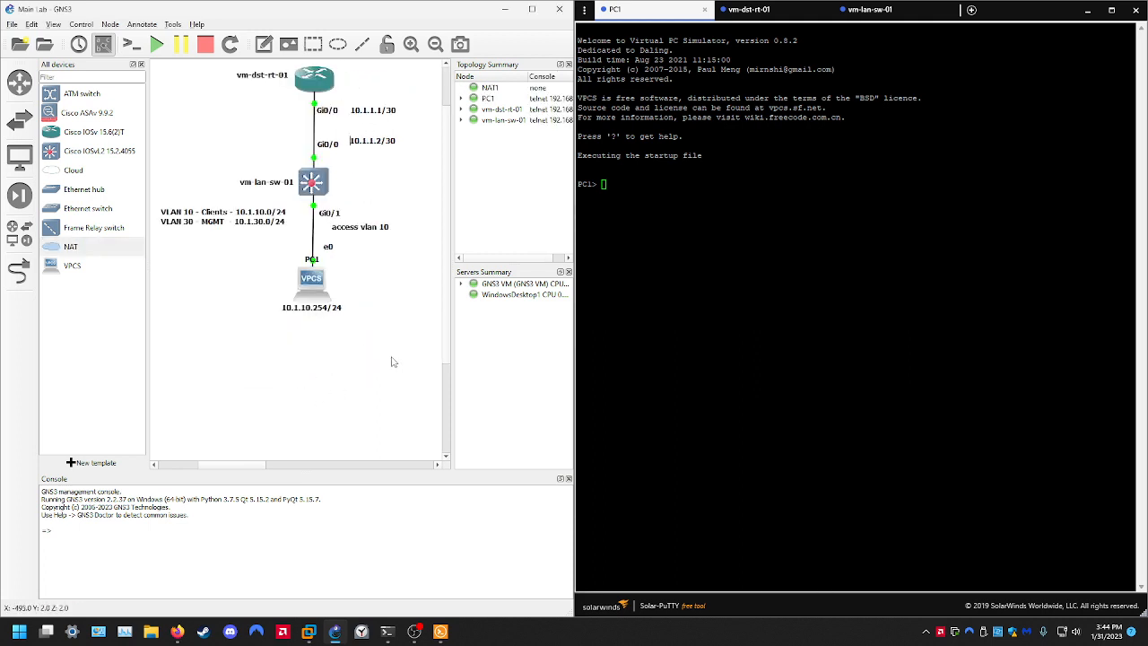
Move the router, switch, PC and their notes down together, and lower the NAT cloud to sit above the router
left_click_drag(164, 120, 430, 413)
left_click_drag(318, 248, 316, 294)
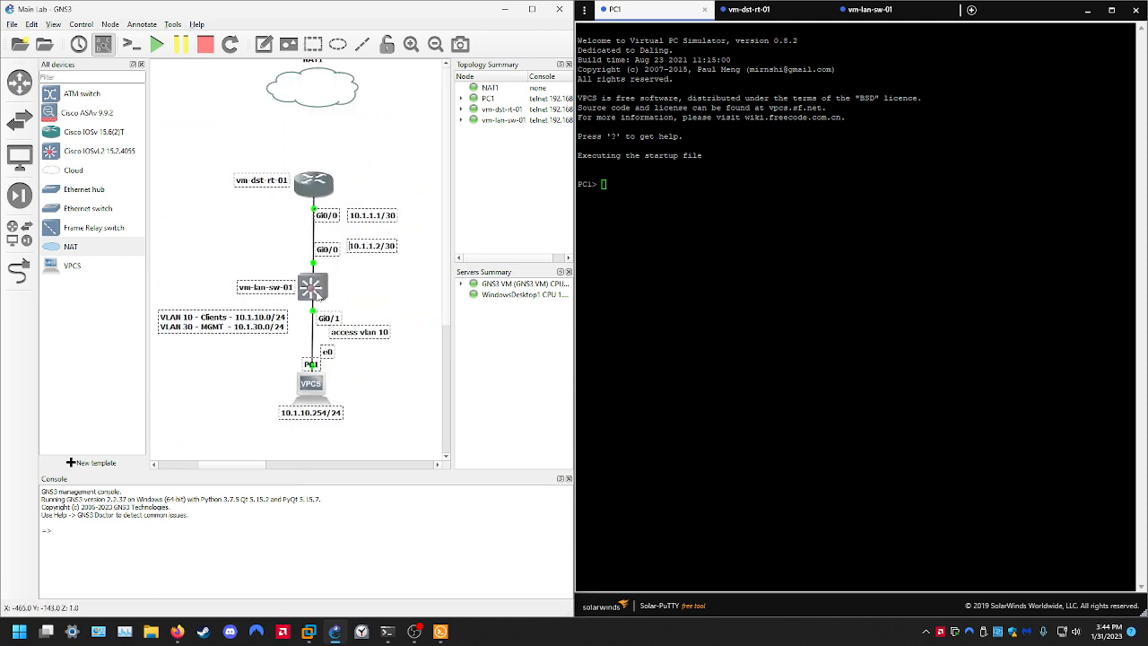
left_click(392, 362)
left_click_drag(324, 94, 322, 115)
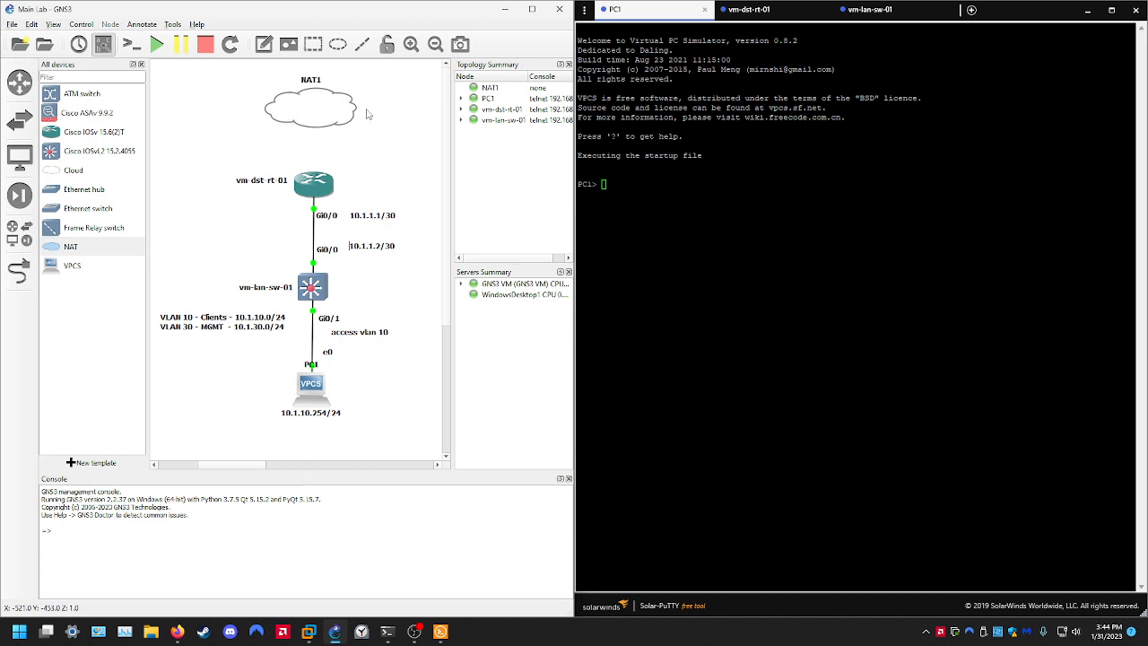
Link the router's Gi0/1 interface to the nat0 port of the NAT cloud
left_click(18, 270)
left_click(313, 185)
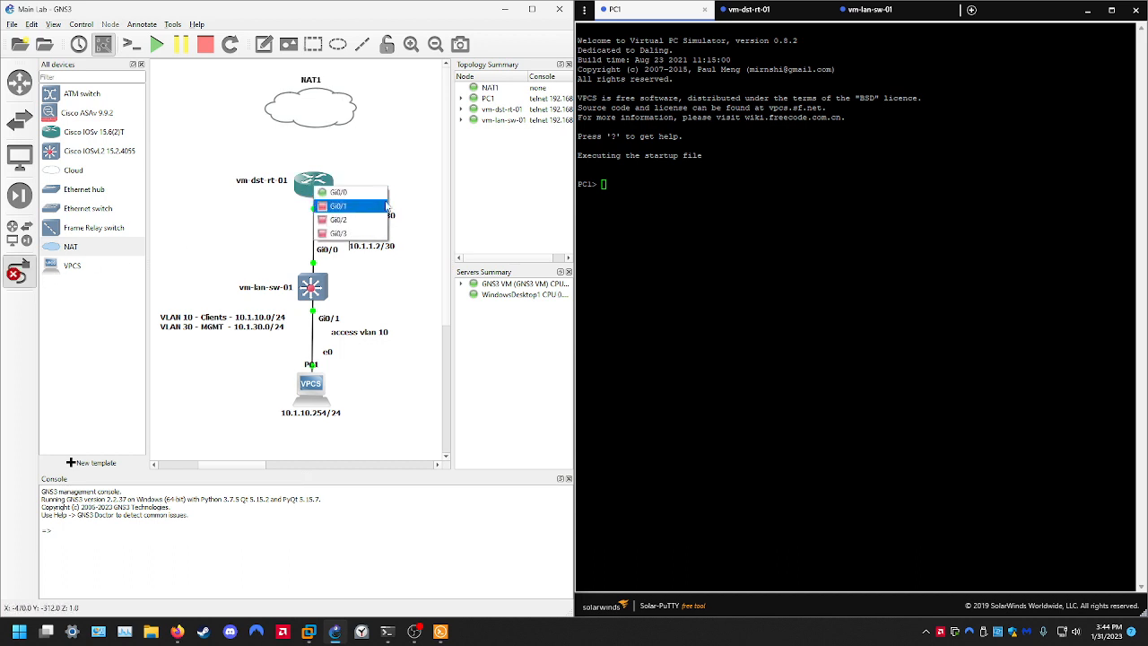
left_click(355, 213)
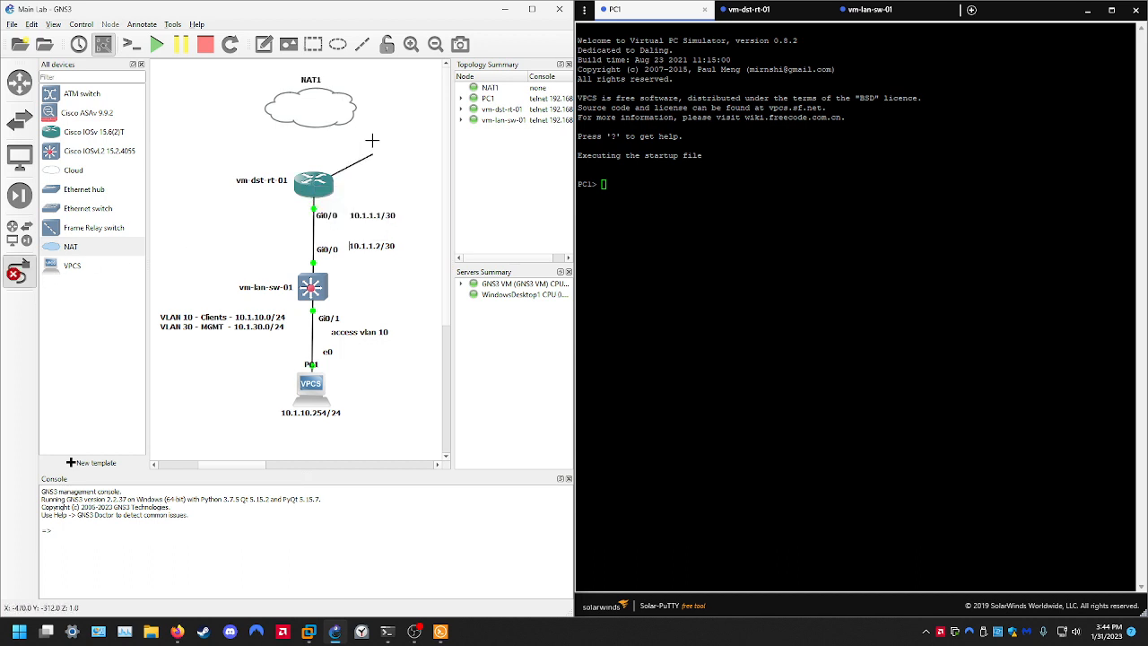
left_click(321, 111)
left_click(355, 117)
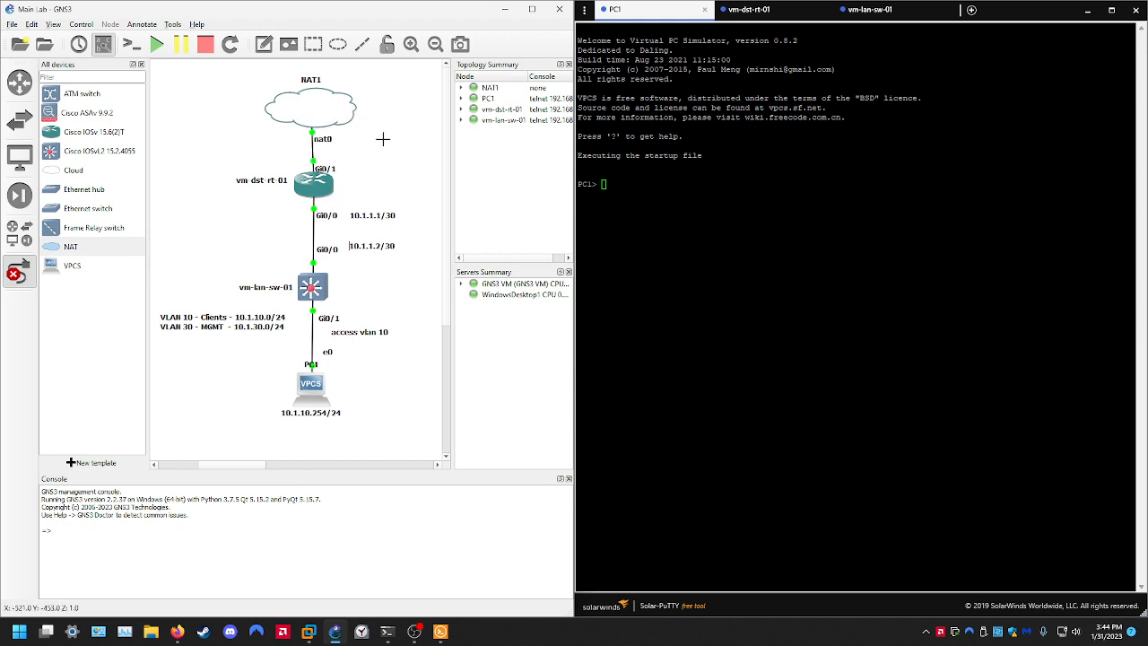
Nudge the NAT cloud slightly up and move the router's Gi0/1 label up, clear of the router icon
left_click_drag(333, 112, 331, 112)
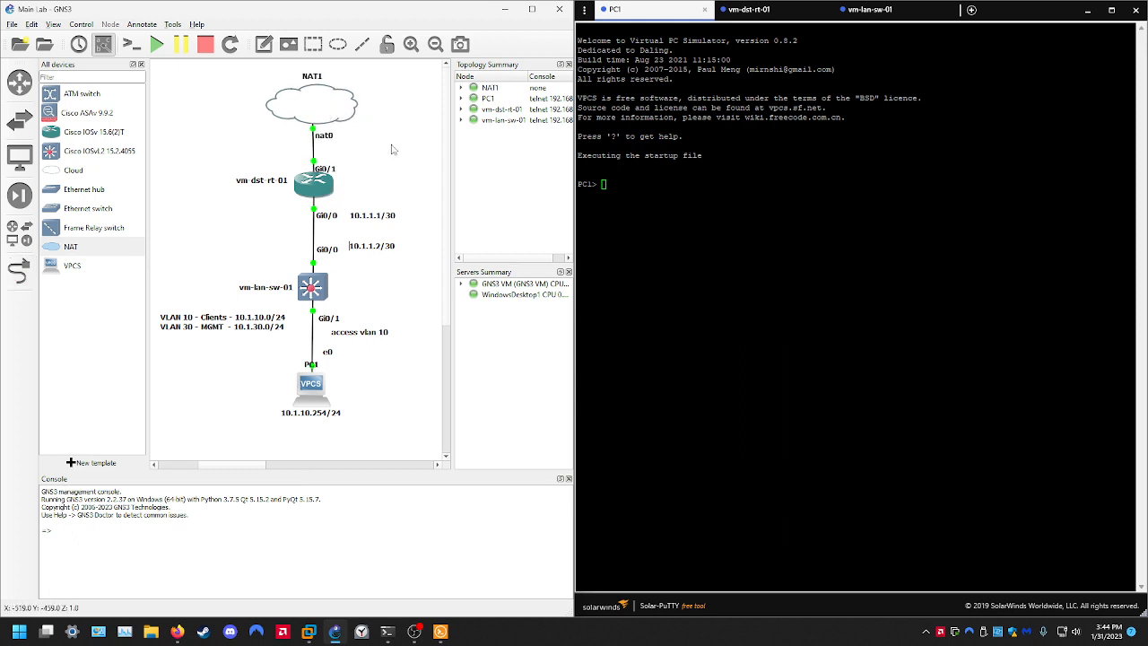
left_click_drag(331, 171, 333, 165)
left_click(339, 166)
Add the note "ip route 0.0.0.0 0.0.0.0 xxxx" and place it directly beside the router on its right
left_click(264, 44)
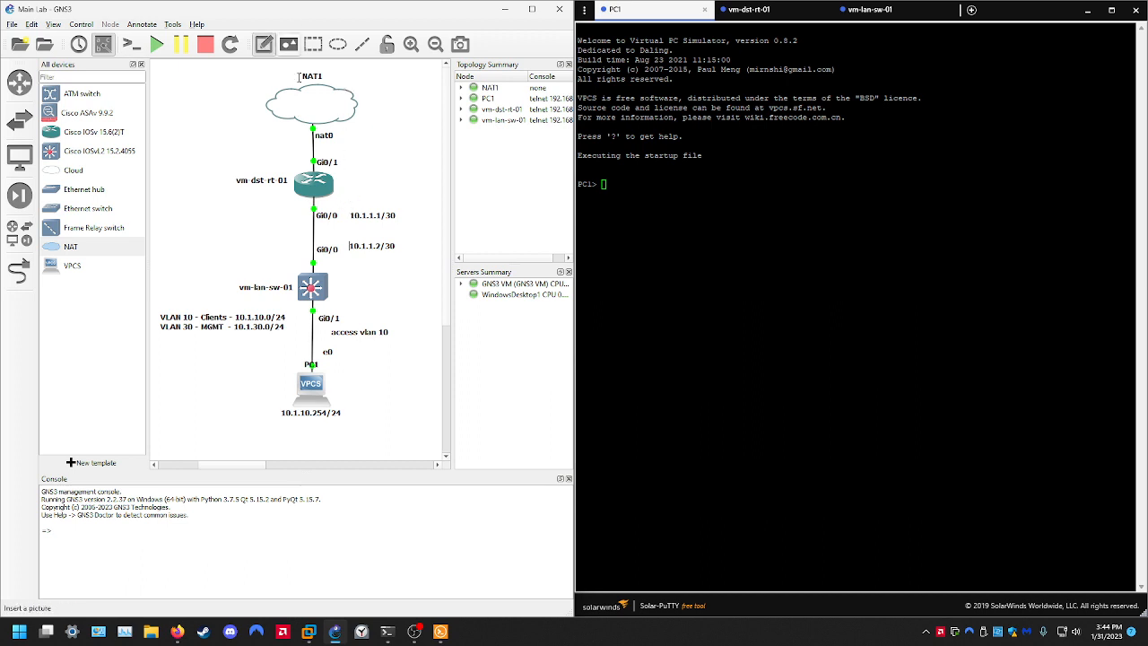
left_click(358, 186)
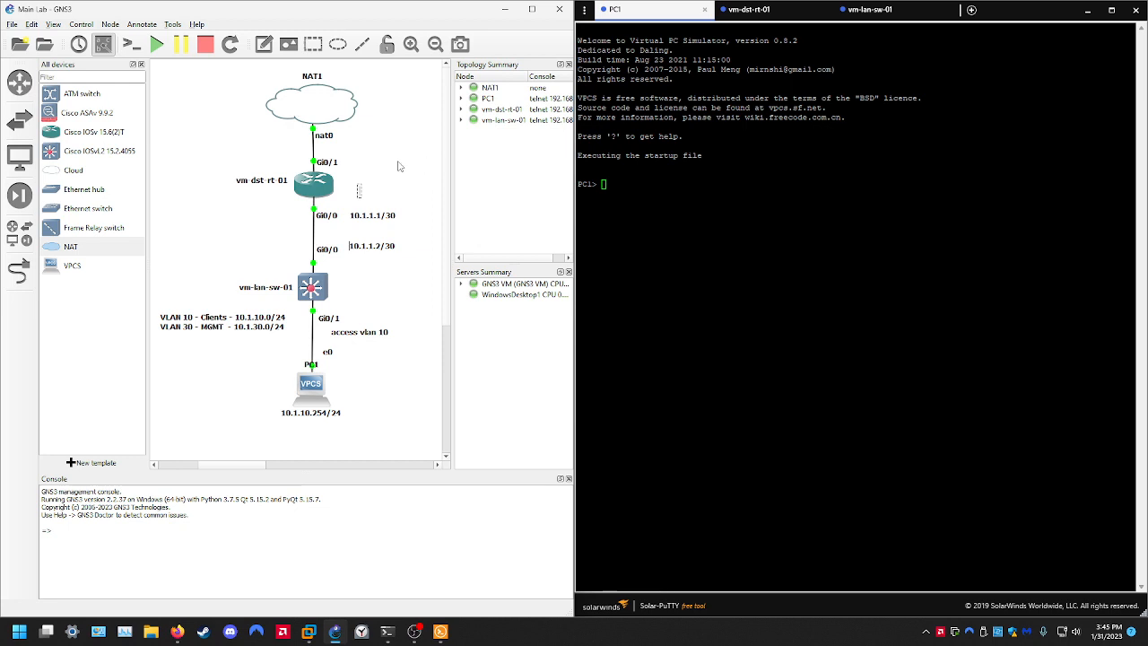
type("ip route 0.0.0.0 0.0.0.0.")
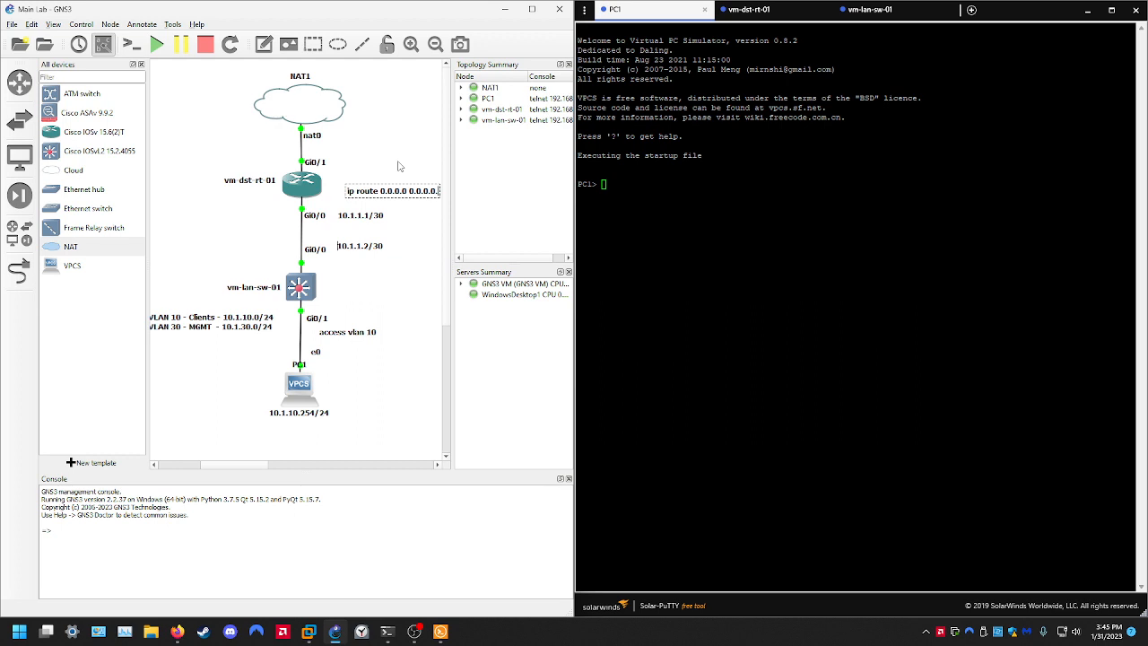
key("BackSpace")
type("xxxx")
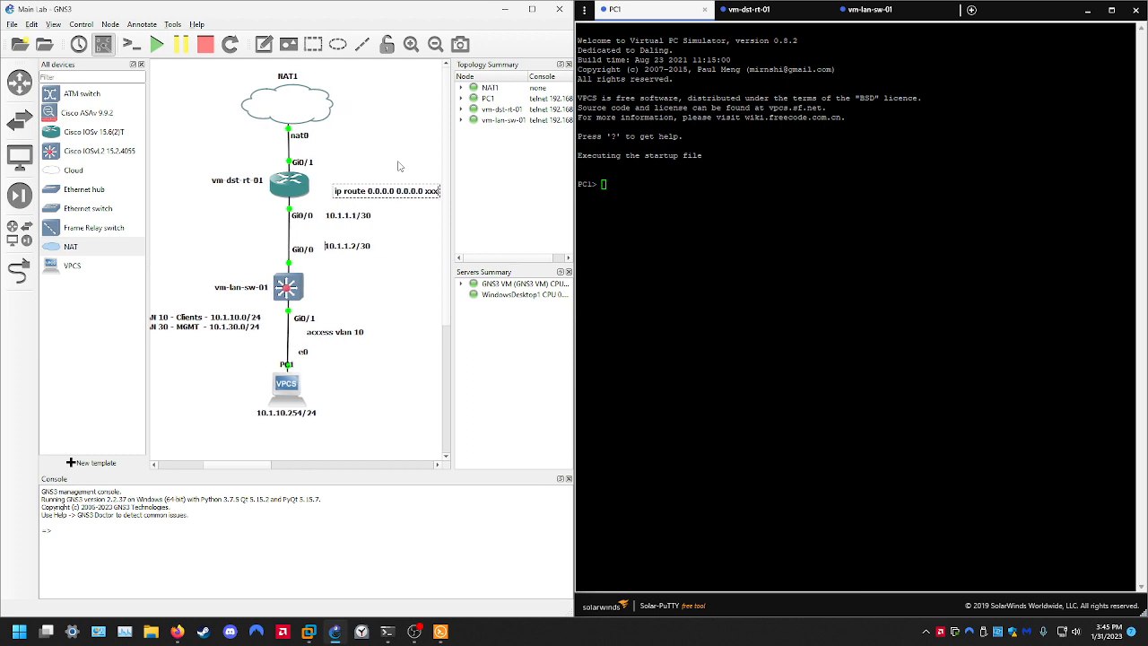
left_click(294, 135)
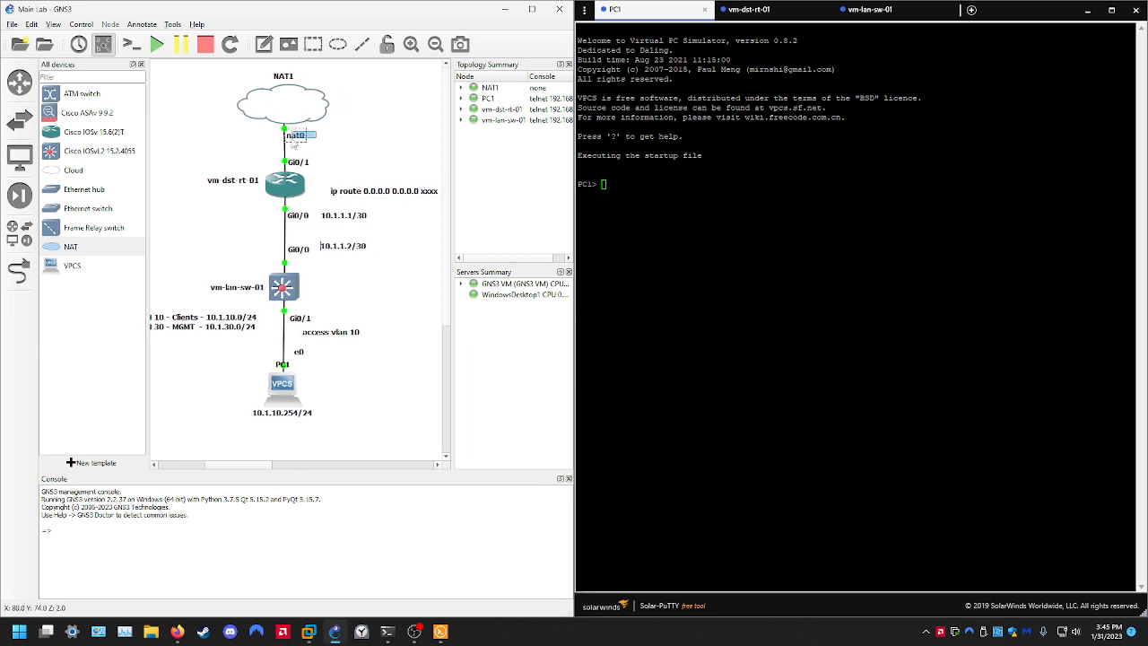
left_click_drag(390, 191, 370, 191)
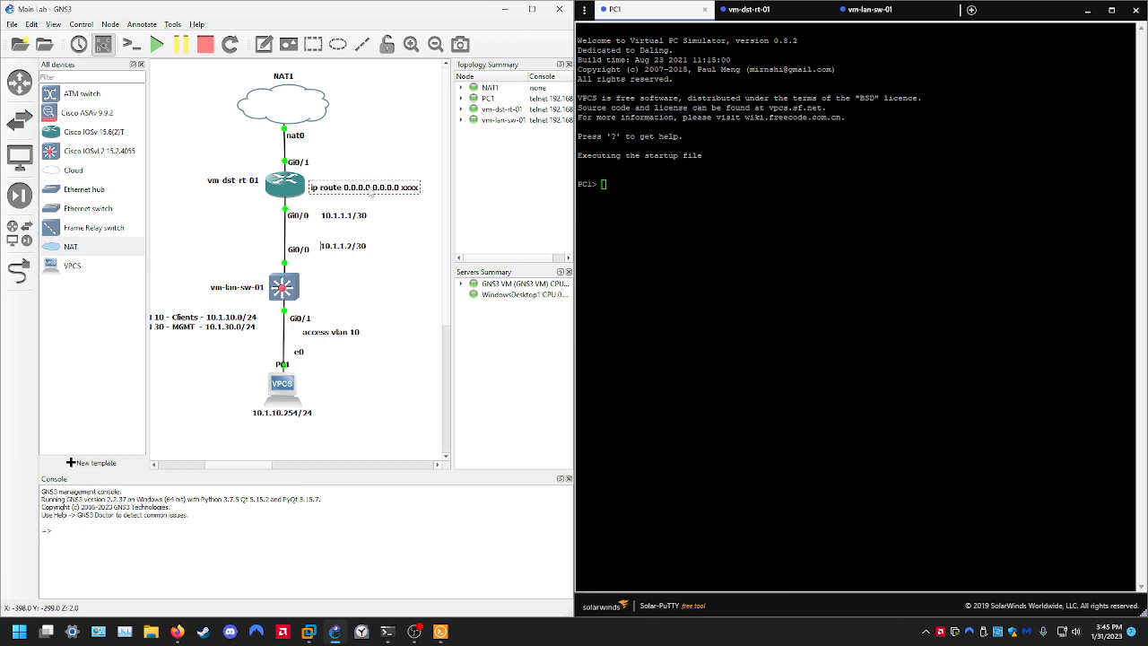
Add the note "DHCP" and place it beside the router's Gi0/1 label
left_click(308, 165)
left_click(350, 167)
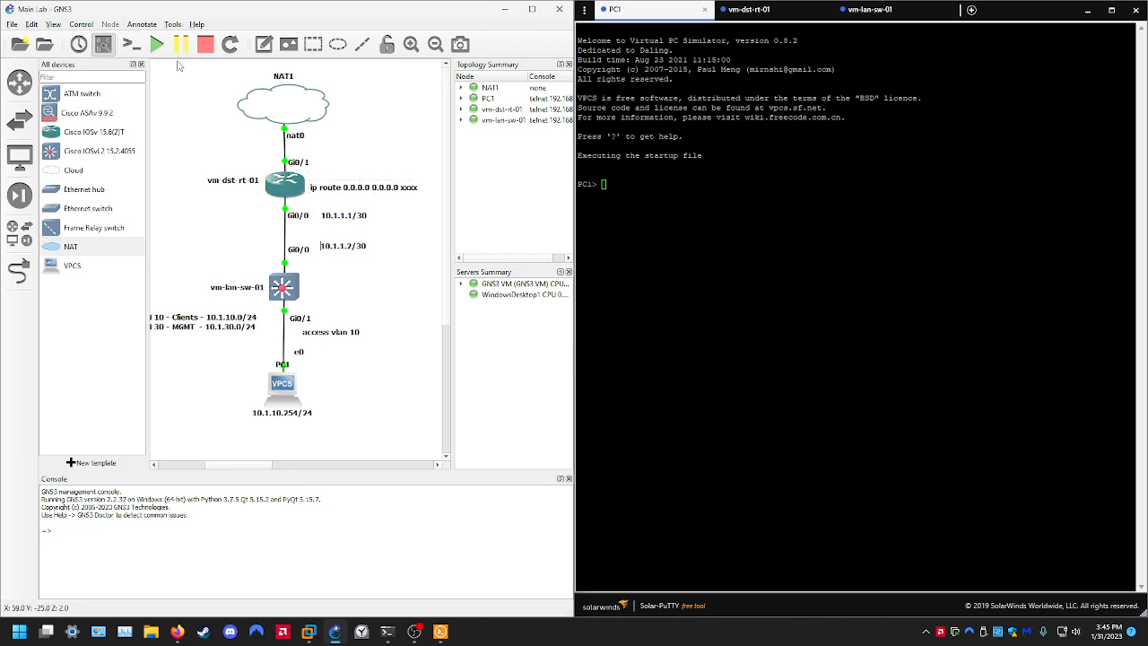
left_click(264, 44)
left_click(335, 162)
type("DCHP")
key("BackSpace")
key("BackSpace")
key("BackSpace")
type("HCP")
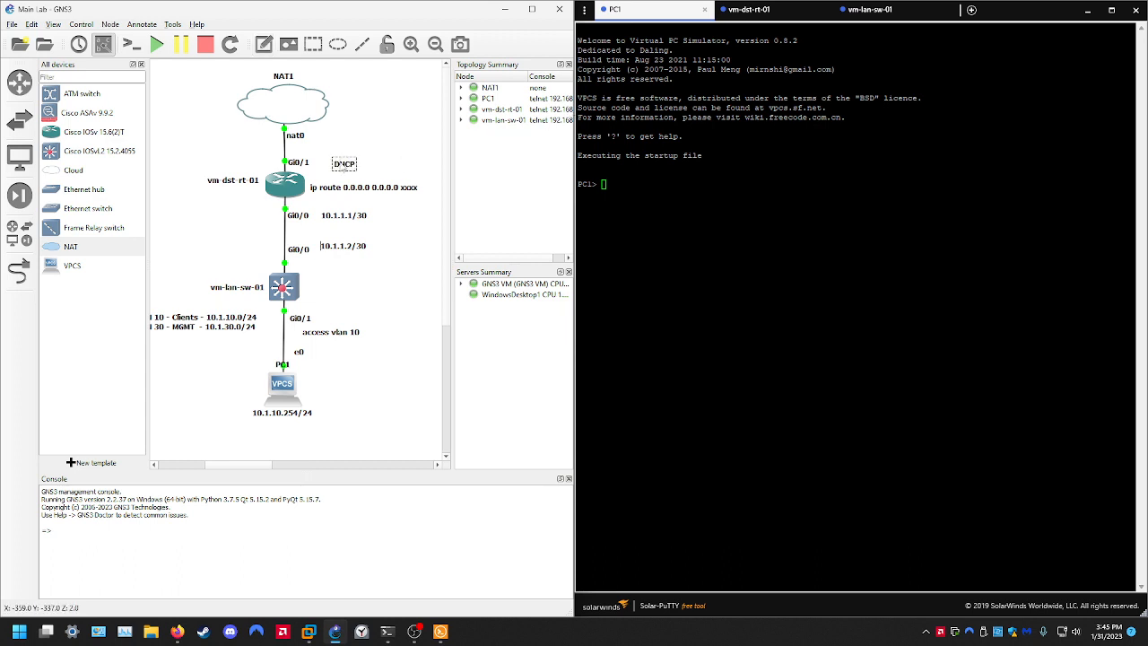
left_click(404, 163)
left_click_drag(350, 165, 330, 165)
left_click_drag(256, 152, 343, 173)
left_click_drag(260, 199, 396, 233)
left_click(416, 260)
left_click_drag(260, 143, 364, 173)
left_click(386, 179)
Add a second line "ip route 10.1.0.0 0.0.255.255" to the default route note beside the router
left_click_drag(314, 204, 423, 187)
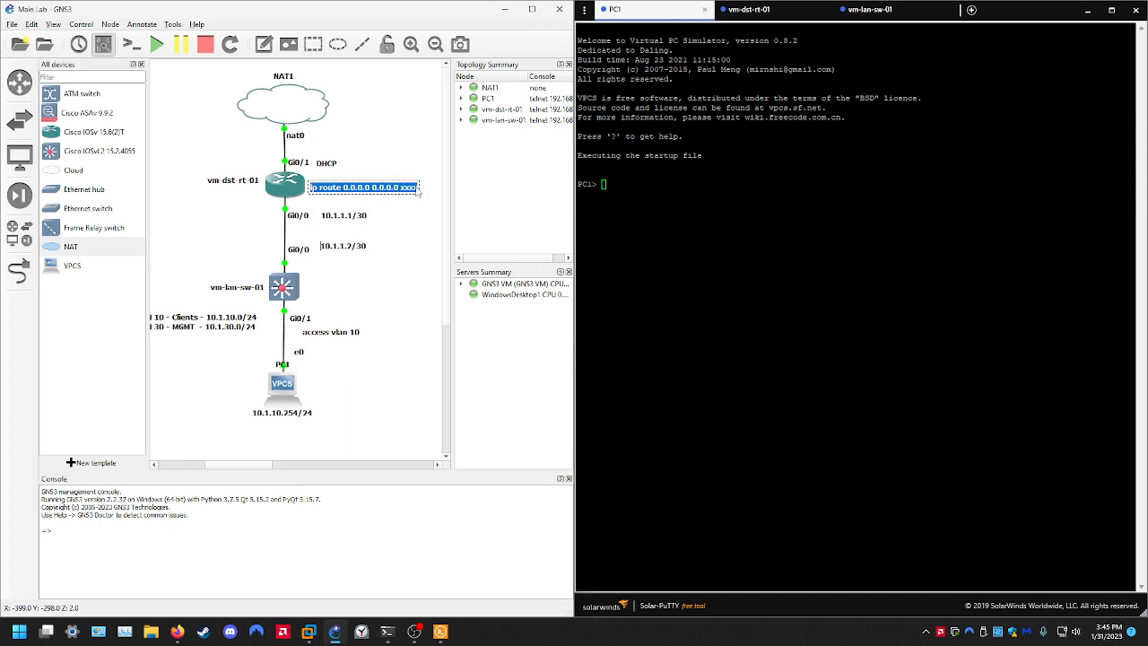
key("Return")
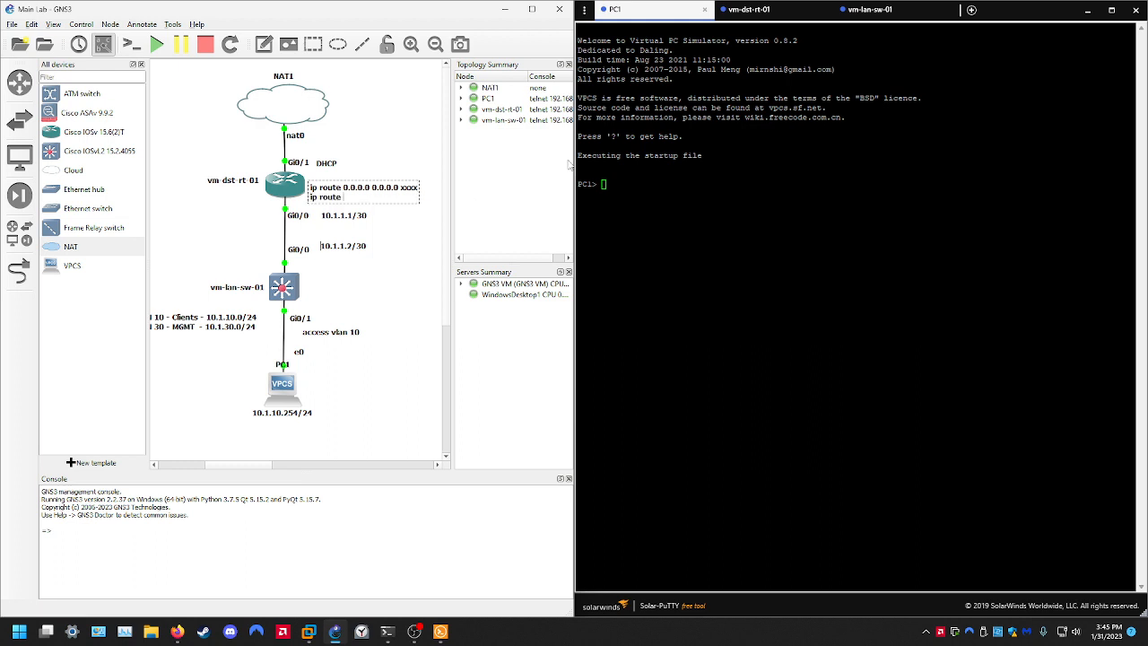
left_click_drag(181, 210, 167, 280)
left_click(344, 202)
double_click(357, 197)
left_click(353, 197)
type("10")
type("255.255")
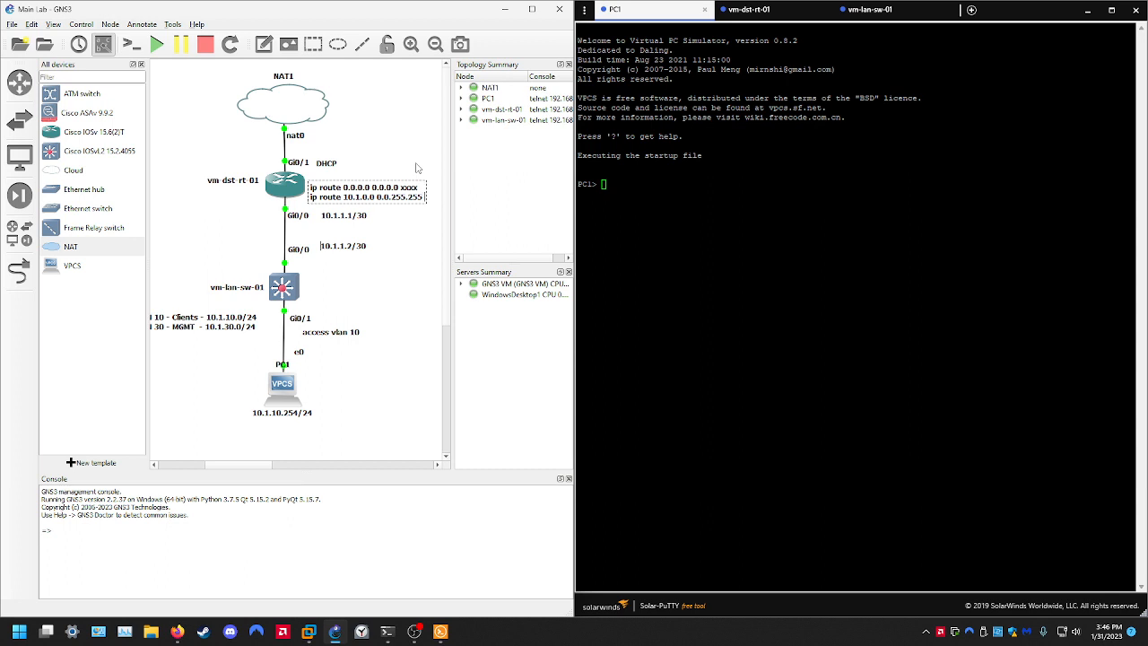
Change the second route line's mask to 255.255.0.0, append next hop 10.1.1.2, and nudge the note slightly up
key("BackSpace")
key("BackSpace")
key("BackSpace")
key("BackSpace")
key("BackSpace")
key("BackSpace")
key("BackSpace")
key("BackSpace")
key("BackSpace")
type("255.255.0.0")
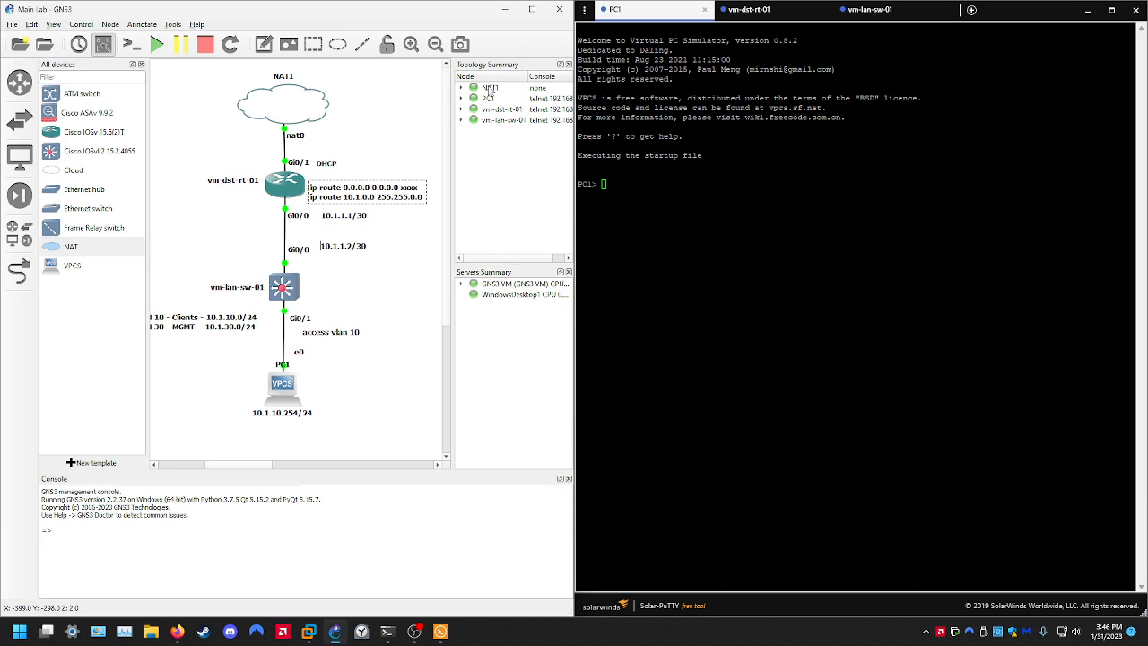
type("10.1.1.2")
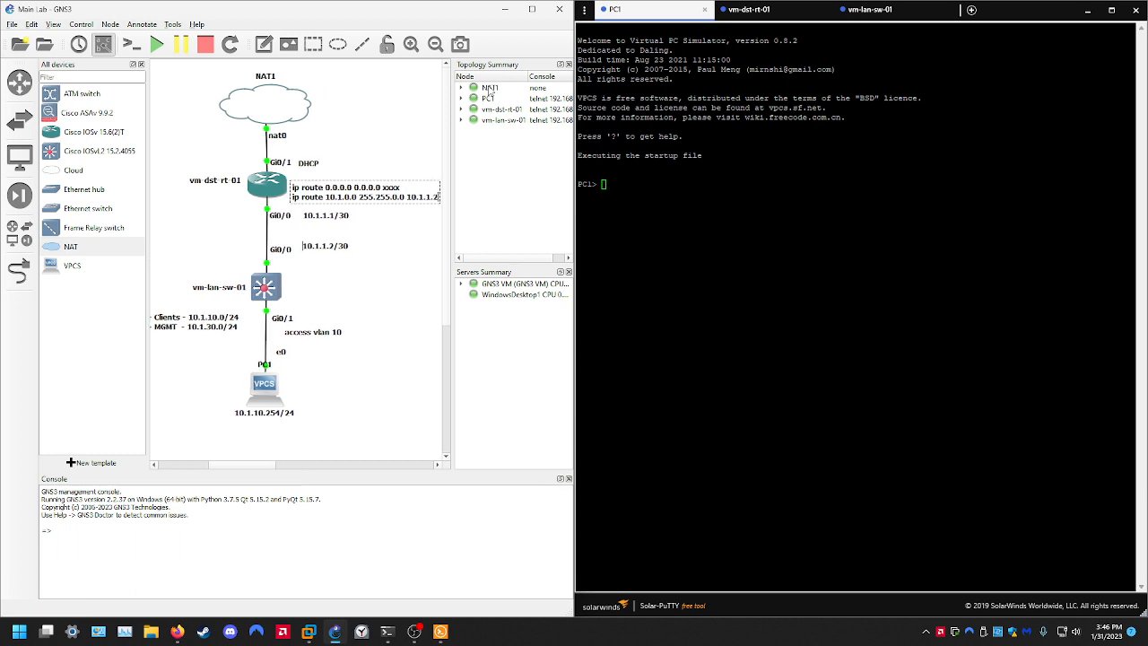
left_click(380, 250)
left_click_drag(336, 196, 335, 195)
left_click(388, 242)
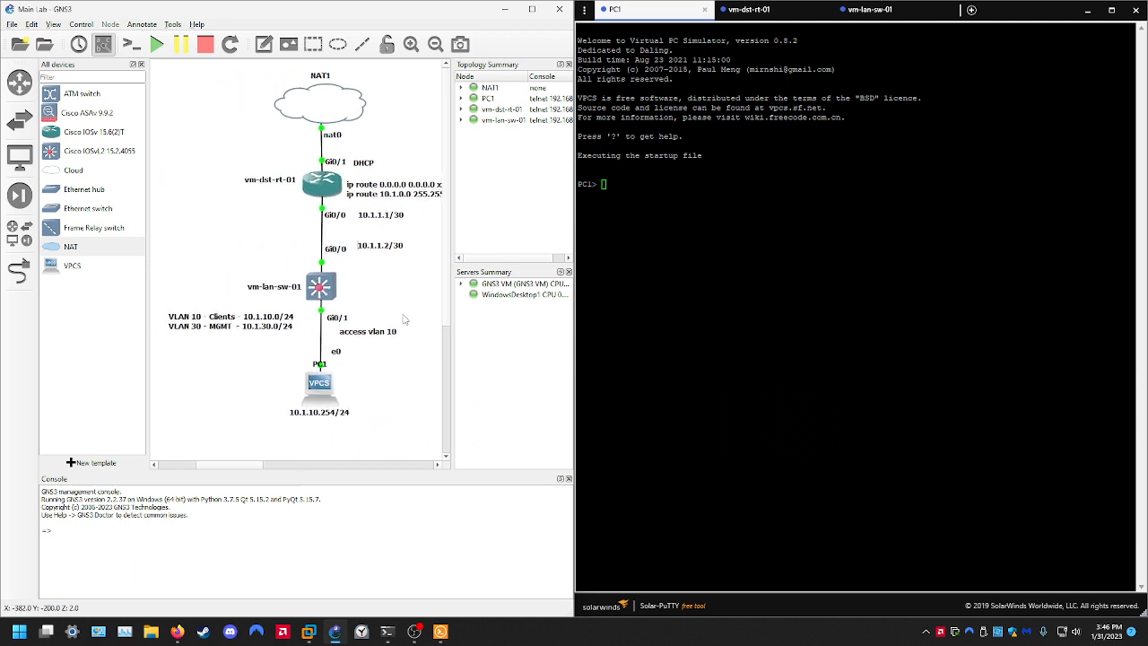
Add the two-line note "ACL: NAT_Inside" / "permit 10.1.0.0 0.0.255.255" to the left of the router and shift it slightly left
left_click(263, 44)
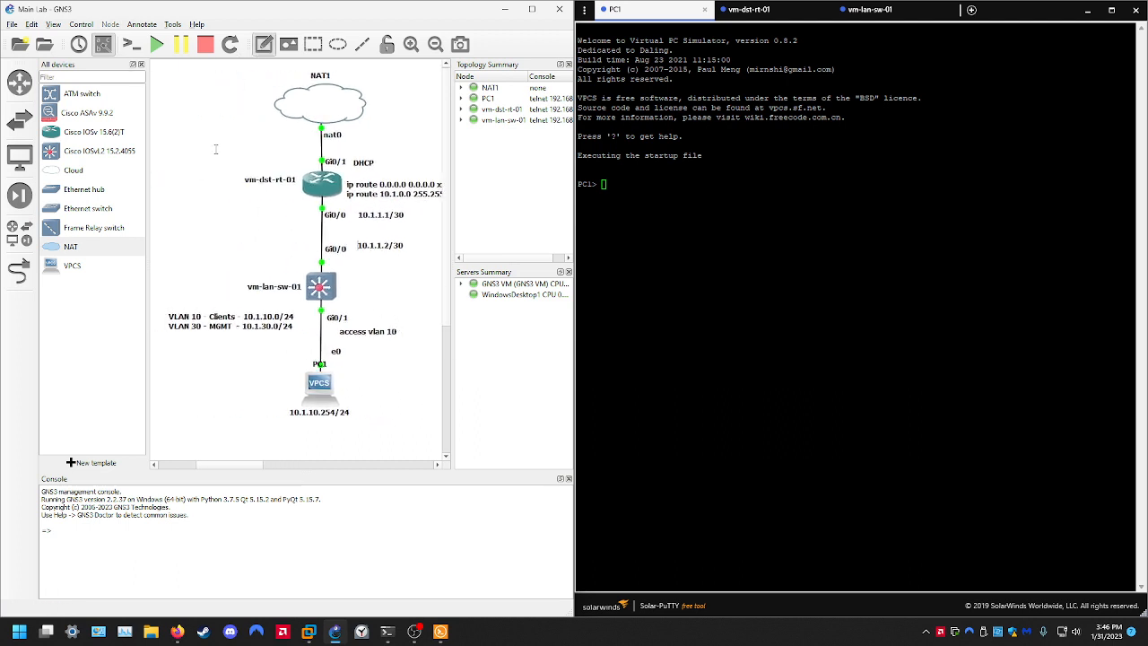
left_click(173, 191)
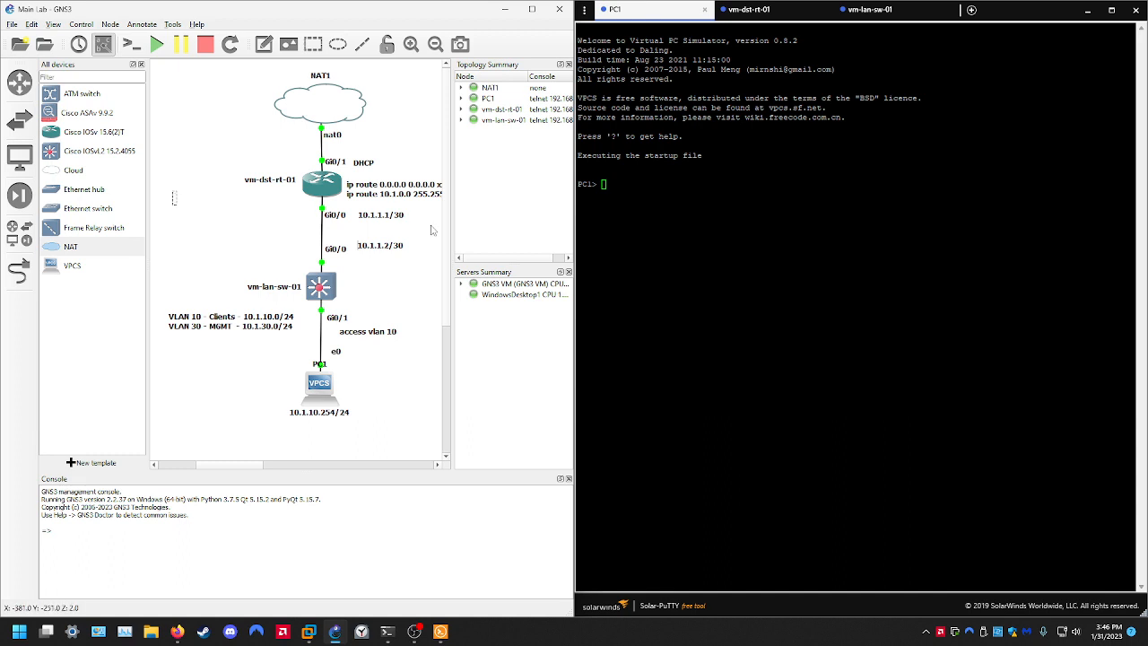
type("ACL: NAT_Inside")
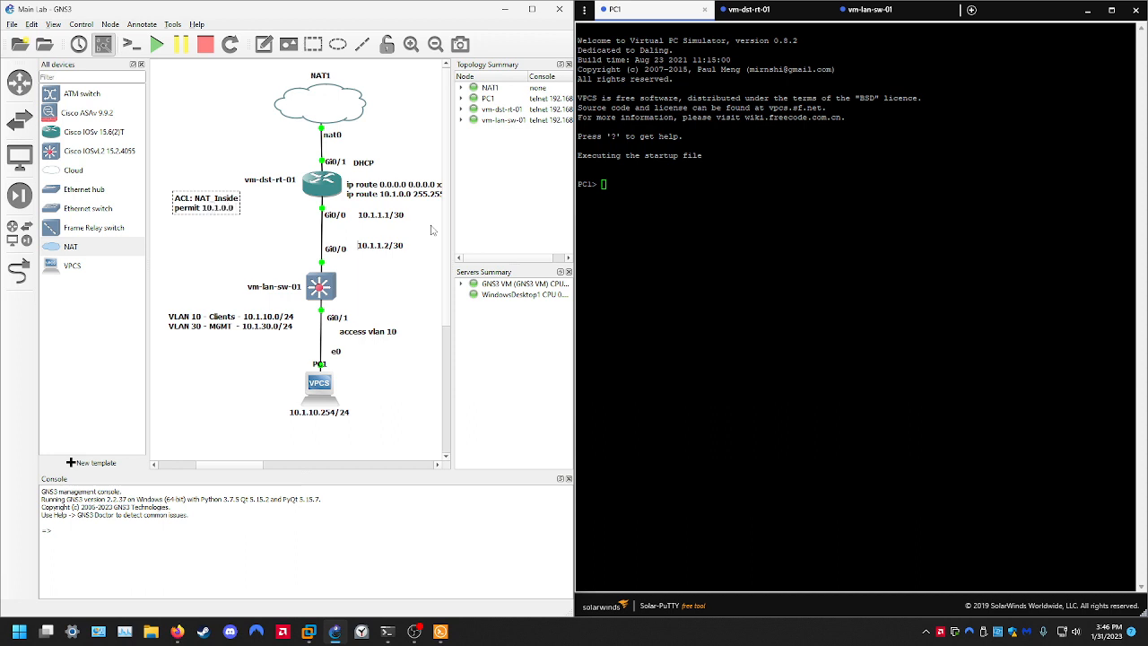
type("10.1.0.0 0.0.255.255")
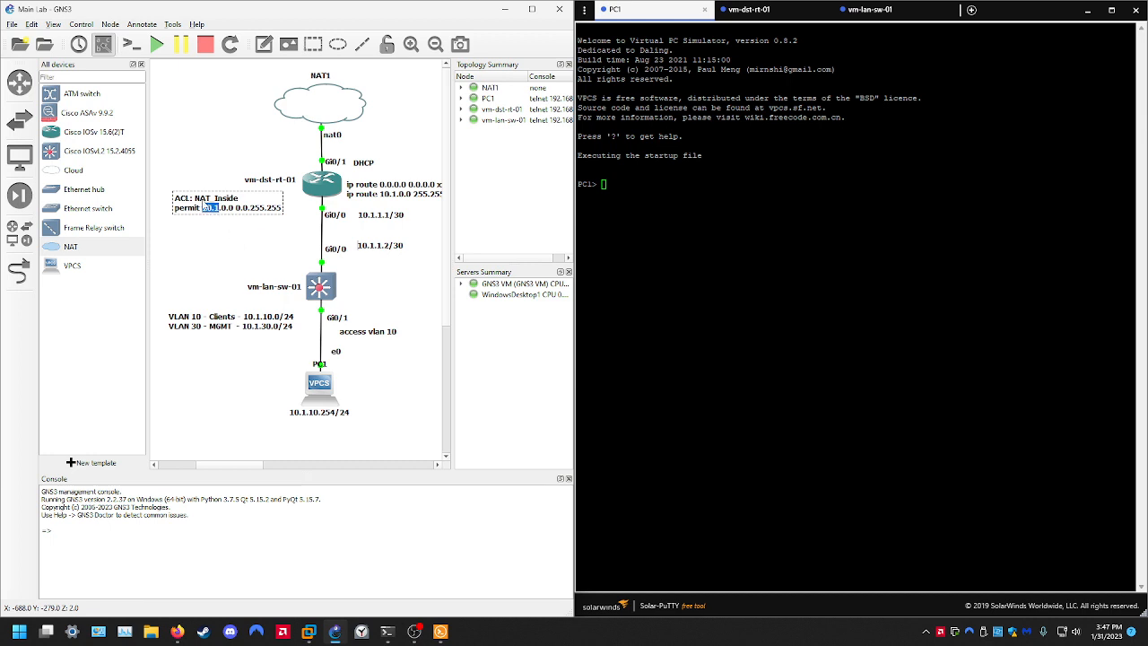
left_click(214, 214)
left_click_drag(203, 211, 291, 215)
left_click(247, 232)
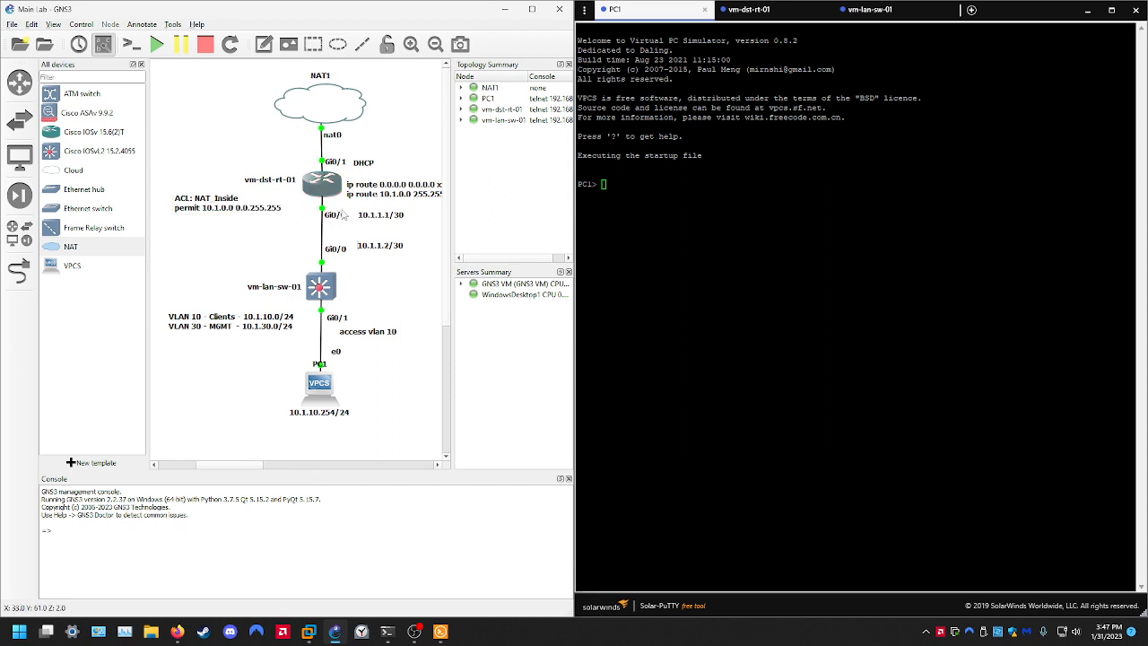
double_click(198, 208)
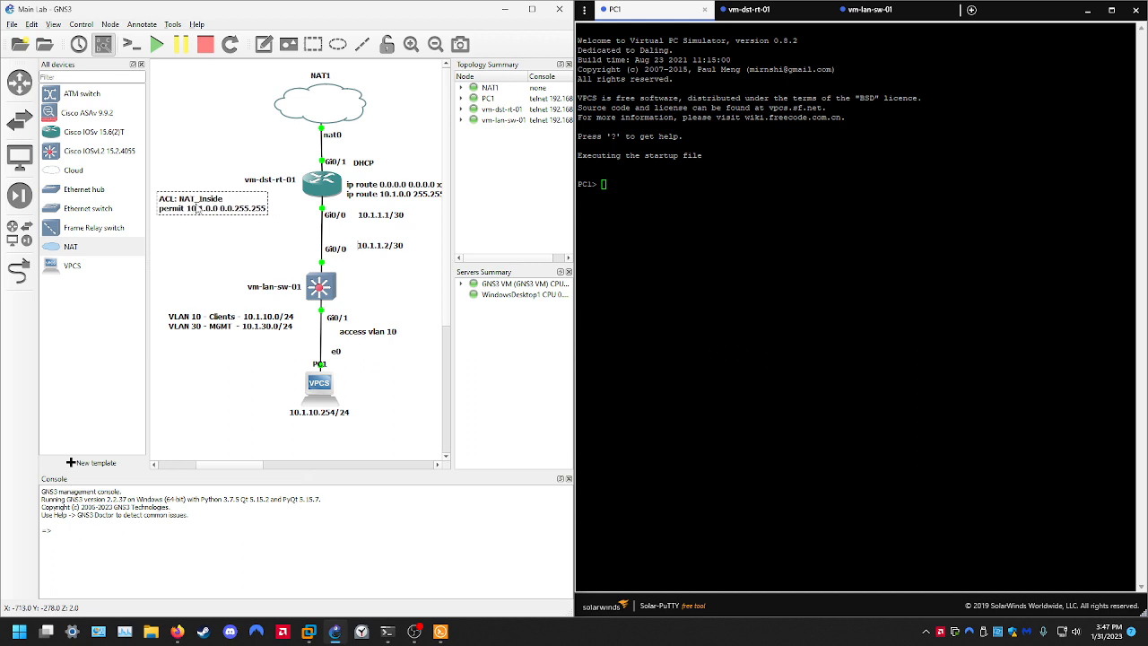
Append "(Outside)" to the DHCP note beside the router's Gi0/1 label
left_click(223, 263)
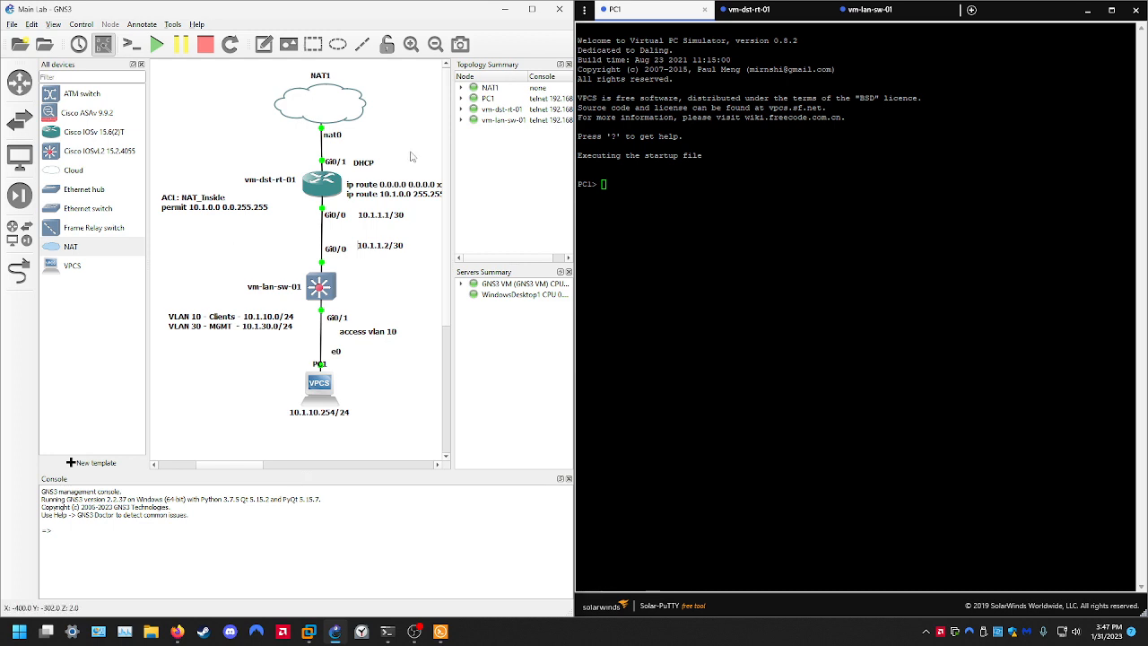
left_click(363, 162)
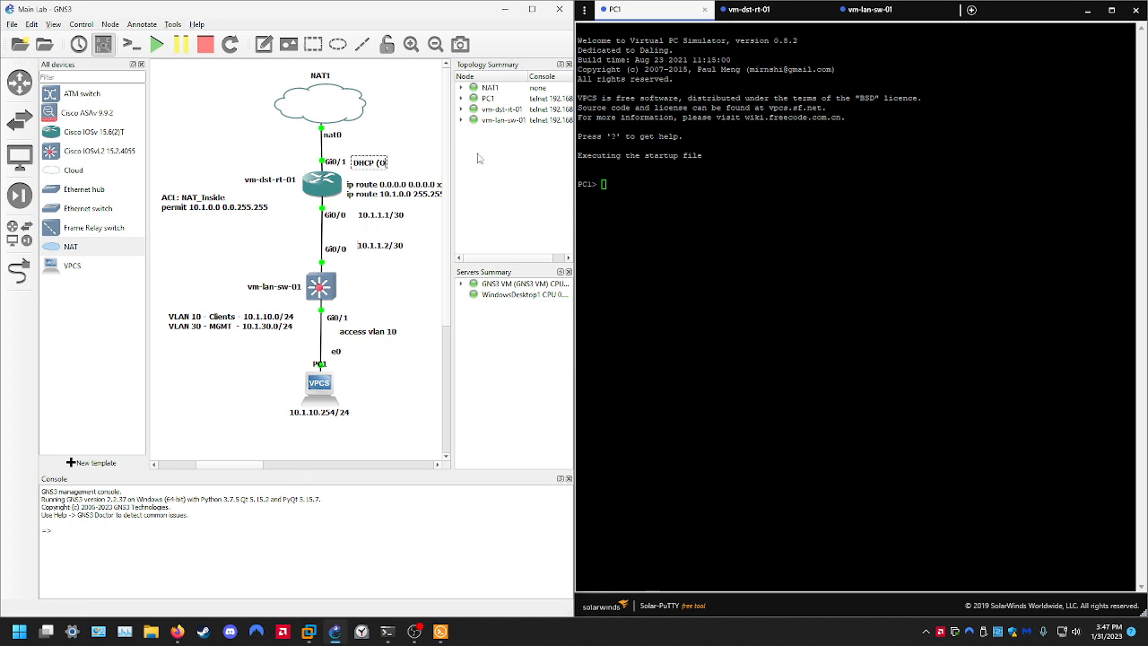
type("utside)")
Append "(Inside)" to the 10.1.1.1/30 note beside the router's Gi0/0 label
left_click(341, 220)
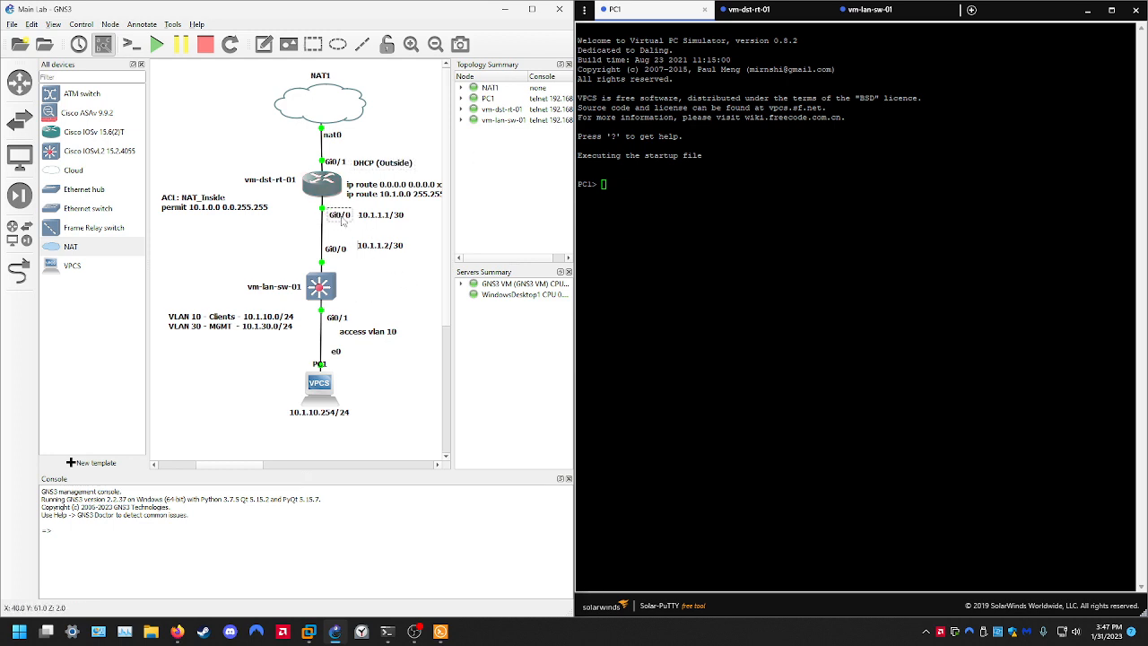
double_click(342, 220)
key("Escape")
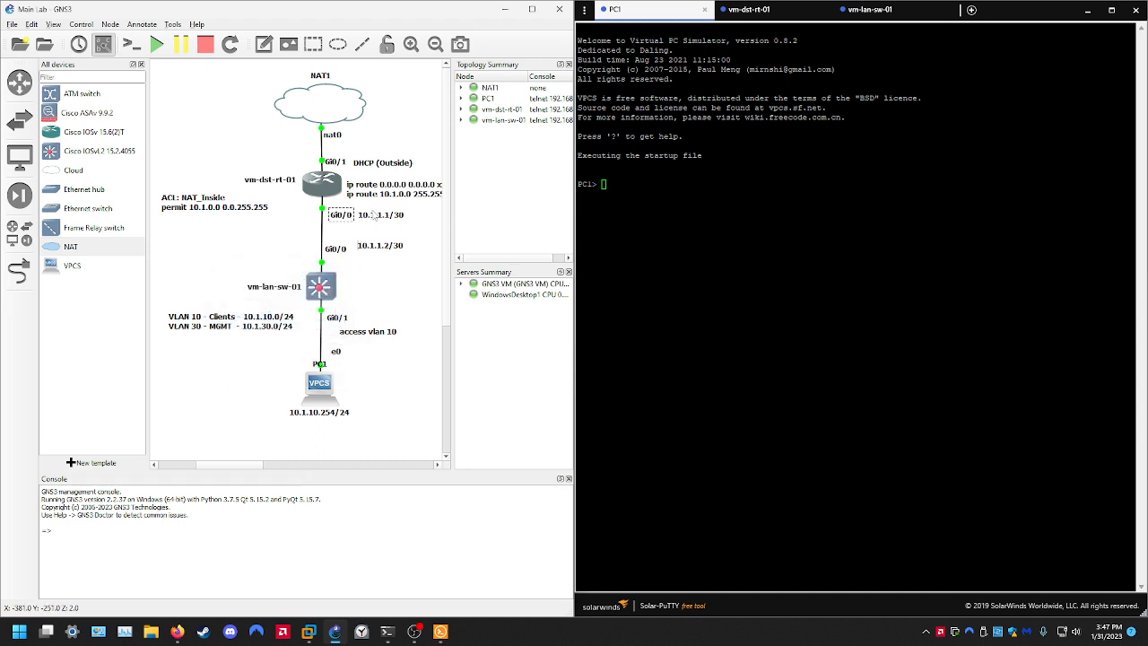
left_click(373, 216)
double_click(359, 220)
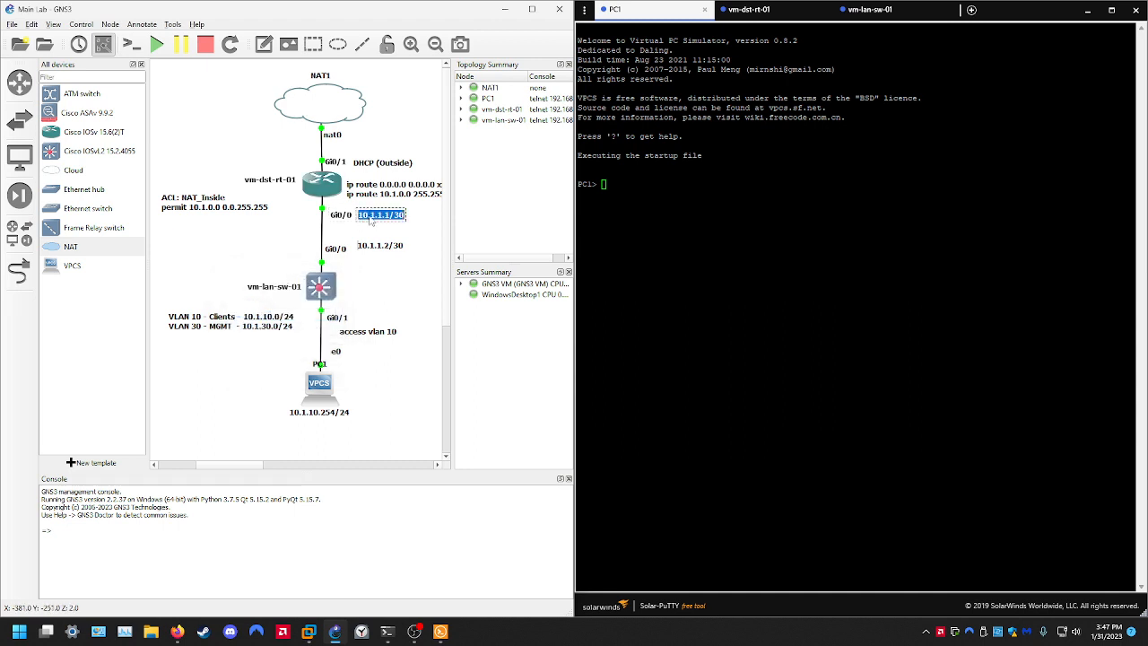
left_click(471, 159)
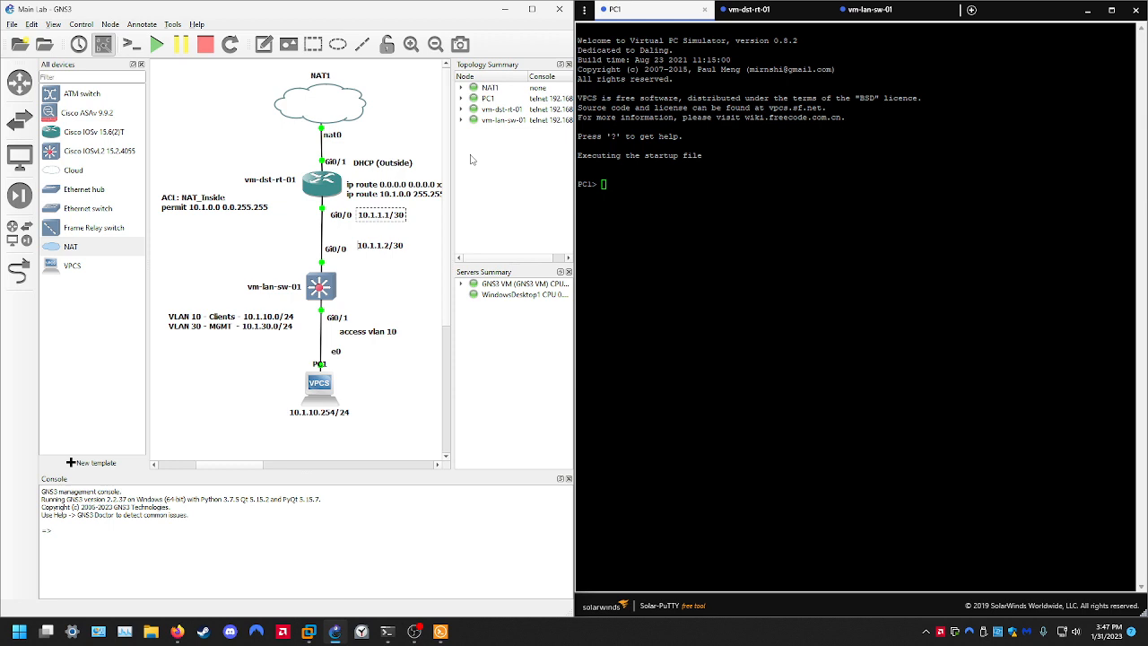
type("(Inside)")
left_click(412, 339)
scroll(350, 223, "down", 4)
scroll(351, 224, "up", 4)
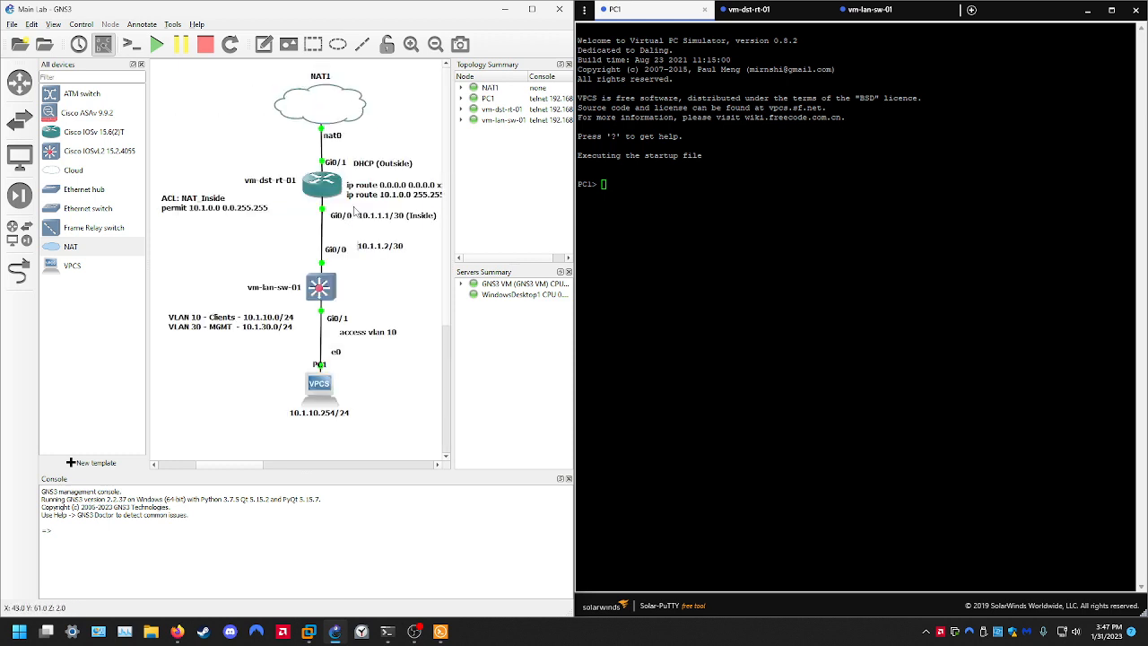
left_click_drag(250, 465, 260, 465)
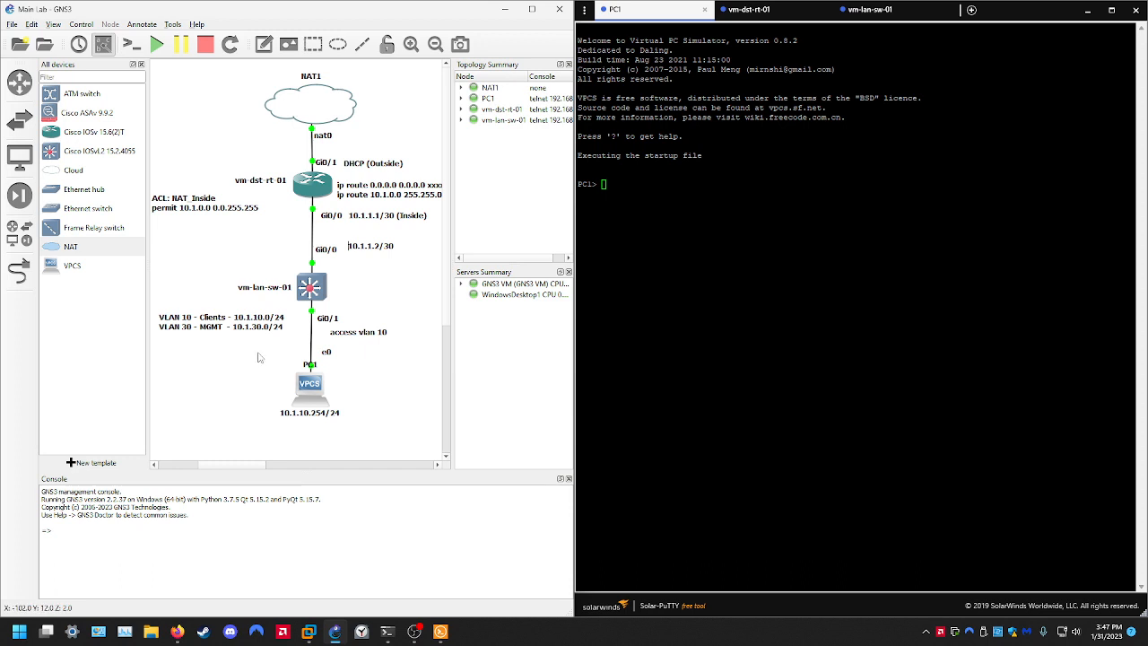
left_click_drag(251, 465, 250, 464)
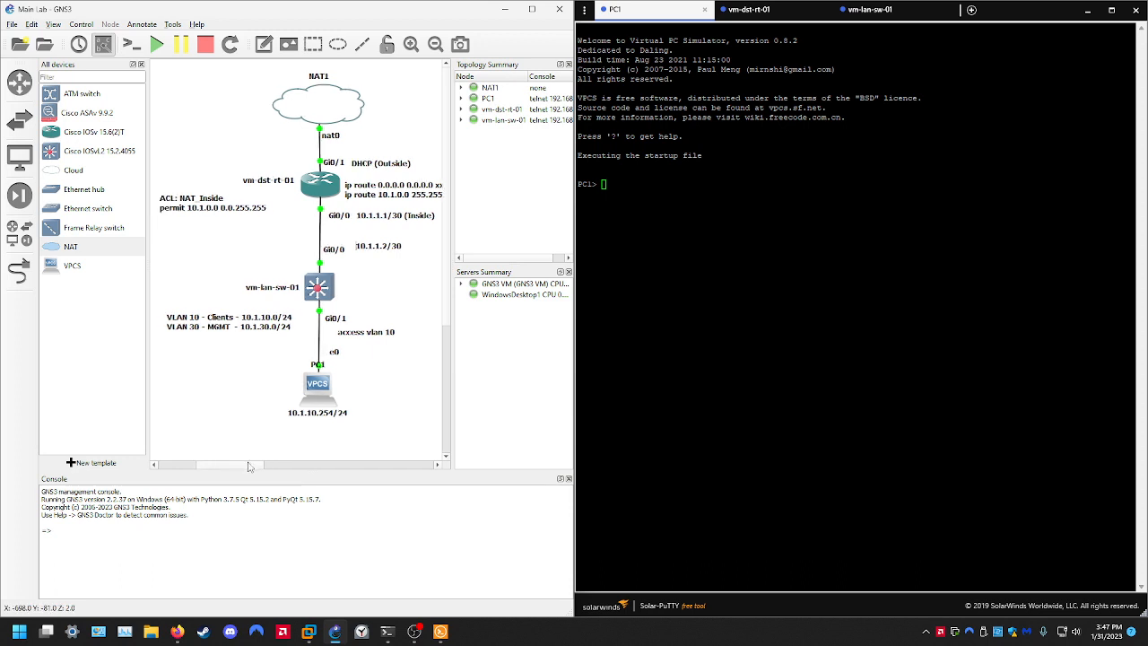
Display PC1's current IP settings in its console with "show ip"
left_click(747, 176)
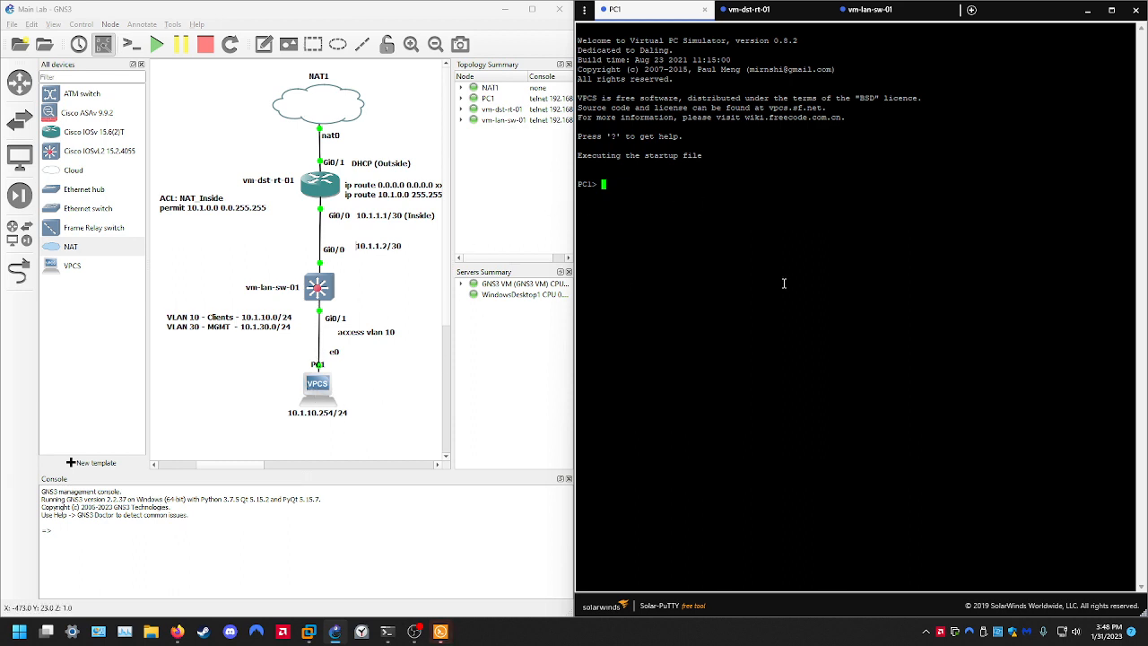
type("show ip")
key("Return")
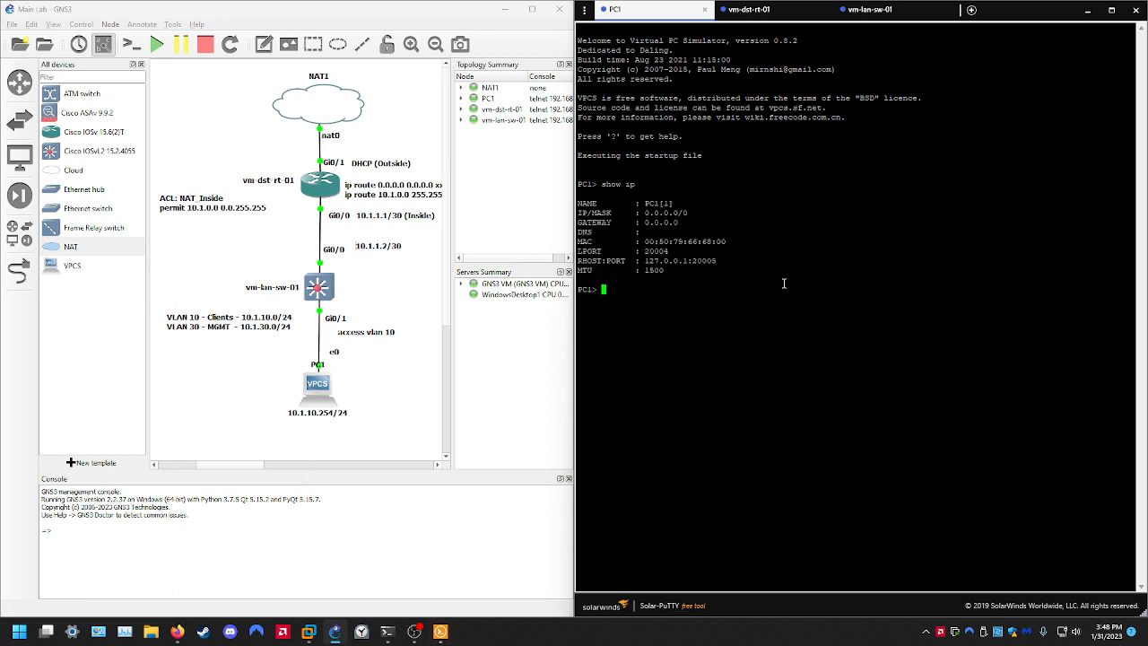
key("Return")
key("Return")
key("Return")
left_click_drag(226, 268, 388, 303)
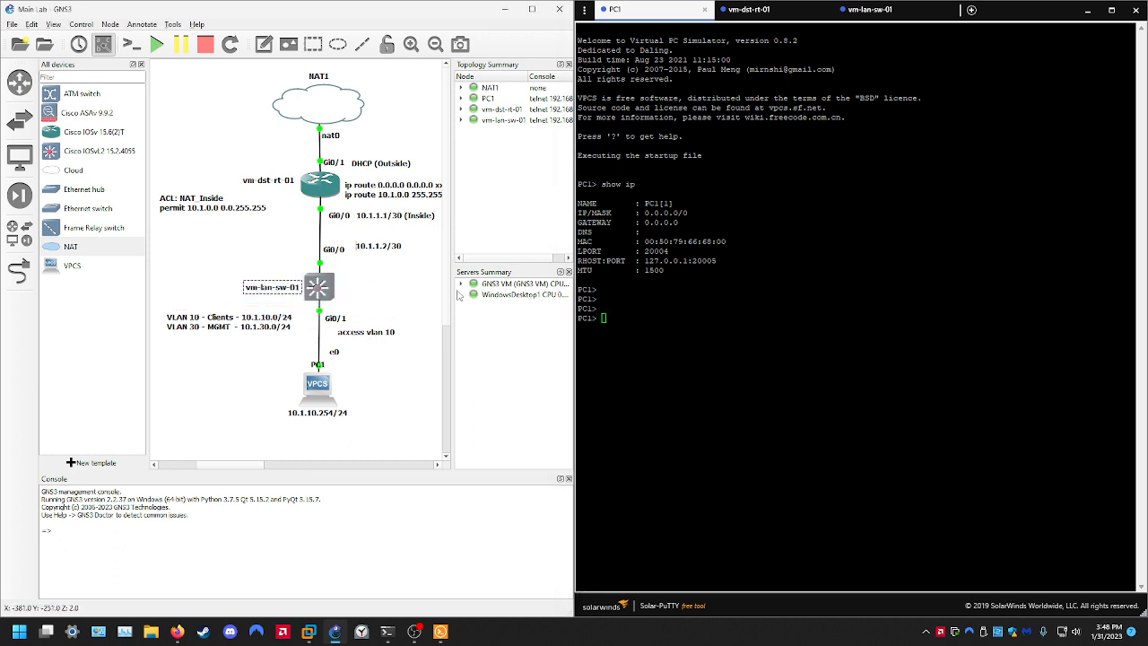
left_click(399, 312)
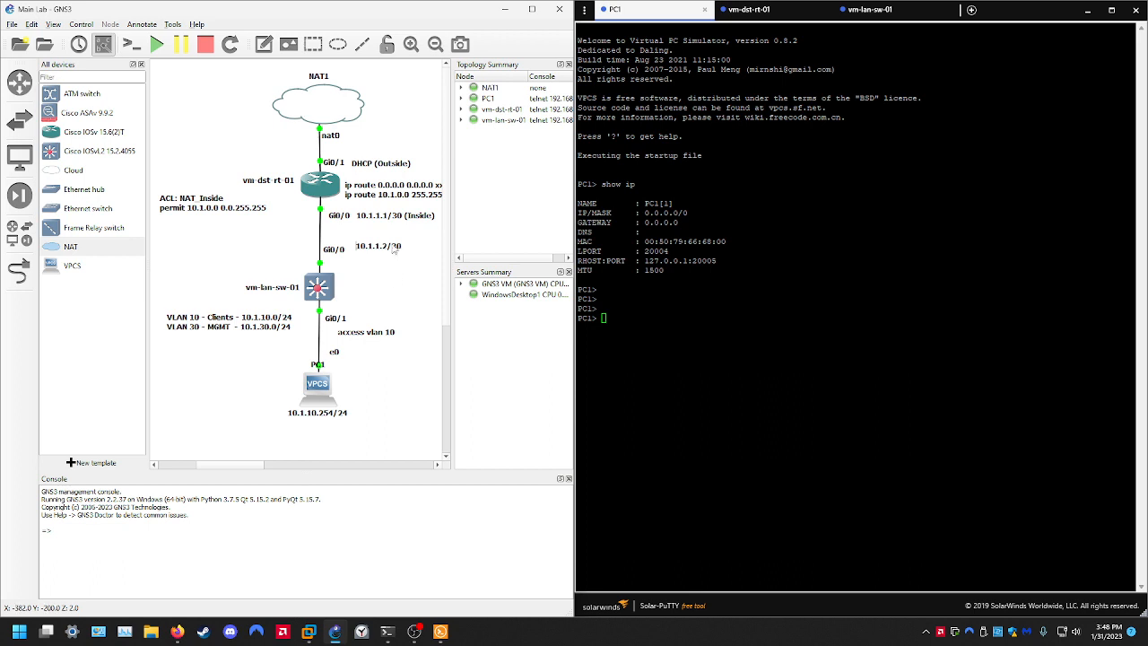
Write the command "ip 10.1.10.254 255.255.255.0" at PC1's prompt without running it
left_click(813, 271)
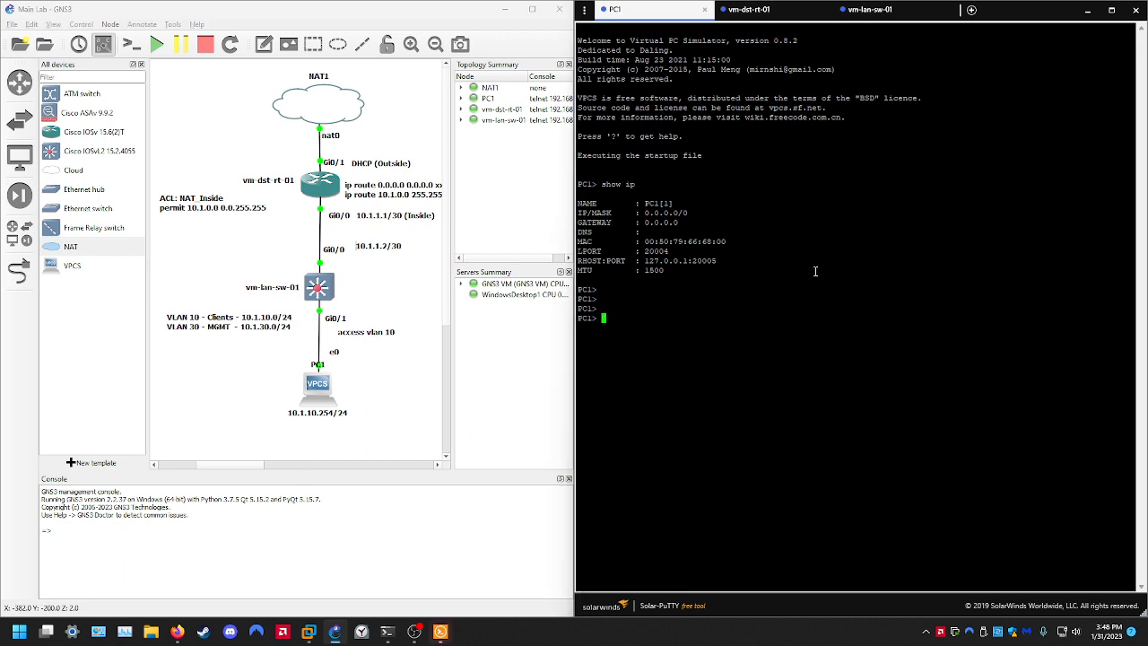
type("10.1.10.254")
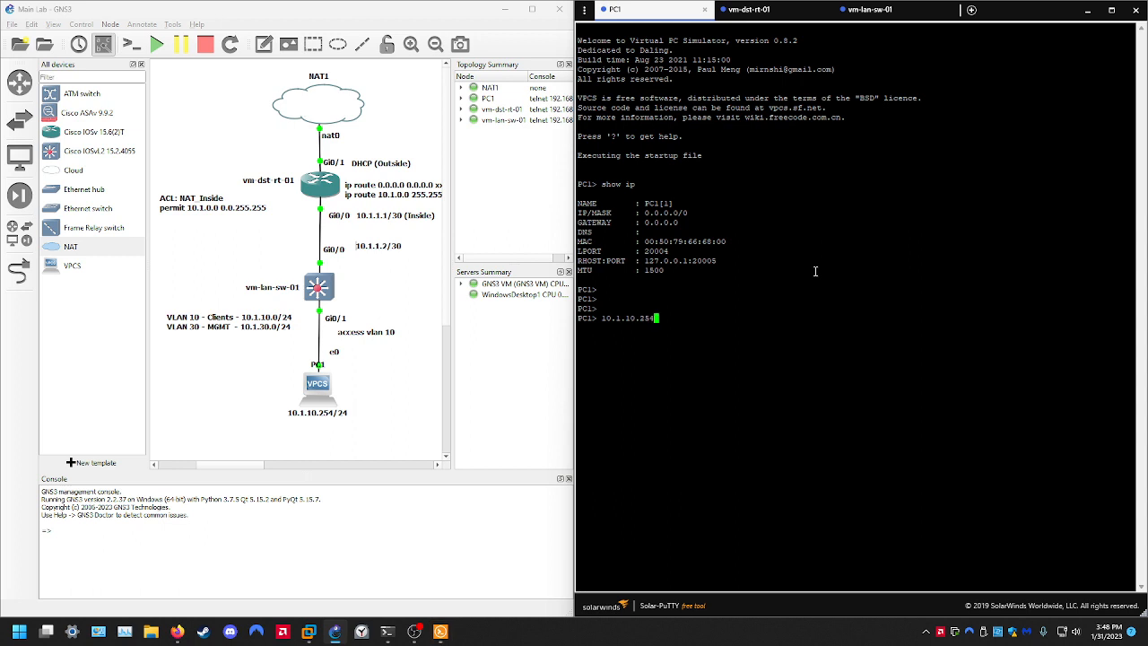
key("Left")
key("Left")
key("Left")
key("Left")
key("Left")
key("Left")
key("Left")
key("Left")
key("Left")
key("Left")
key("Left")
type("ip")
key("Right")
key("Right")
key("Right")
key("Right")
key("Right")
key("Right")
key("Right")
key("Right")
key("Right")
key("Right")
key("Right")
type("255.255.255.0")
Nudge the VLAN list note slightly left and add the note "SVI VLAN 10: 10.1.10.1/24" beside the switch
left_click_drag(259, 331, 244, 331)
left_click(248, 366)
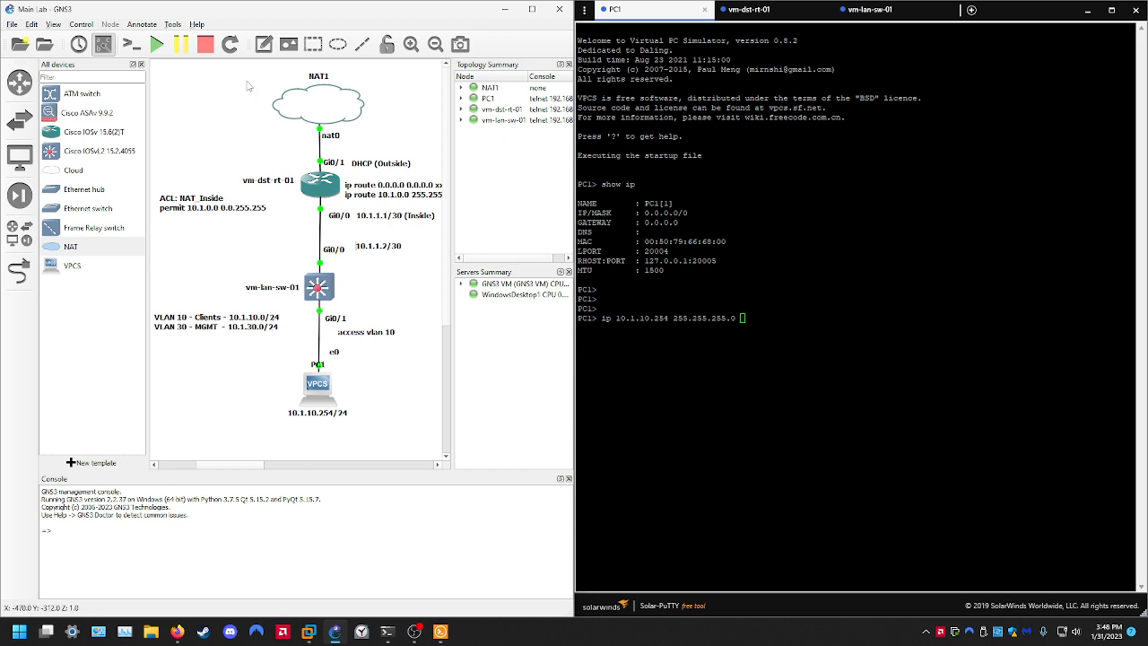
left_click(265, 45)
left_click(345, 287)
type("SVI VLAN")
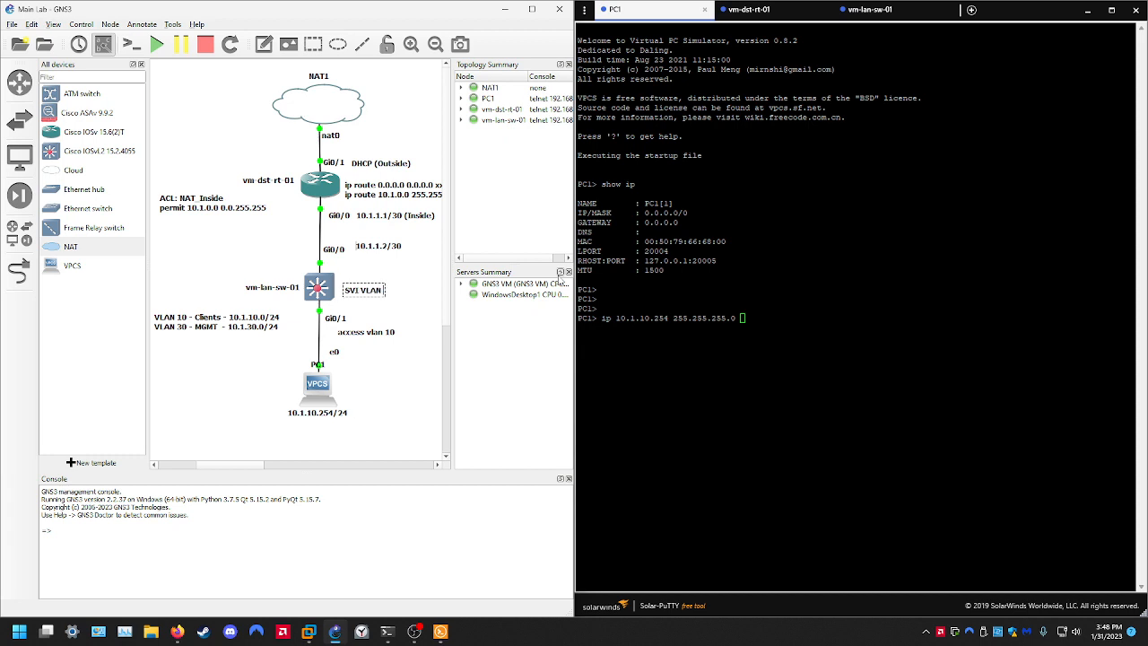
type(" 10: 10.1.10.1/24")
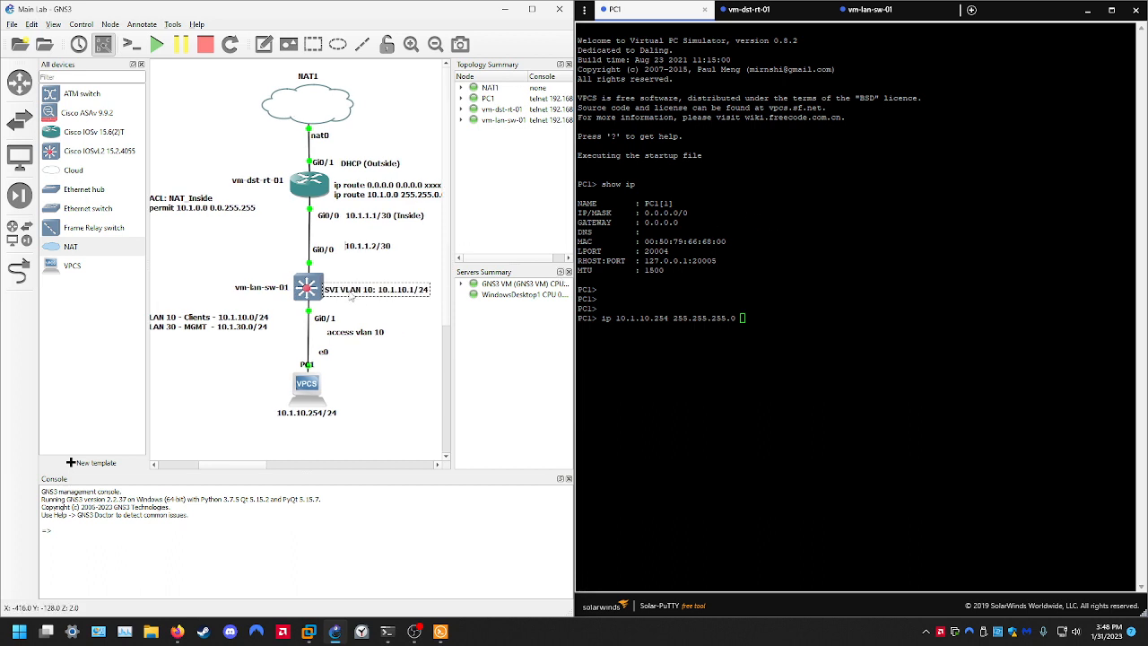
Break the SVI VLAN 10 note into two lines before the address and position it just right of the switch icon
left_click(351, 302)
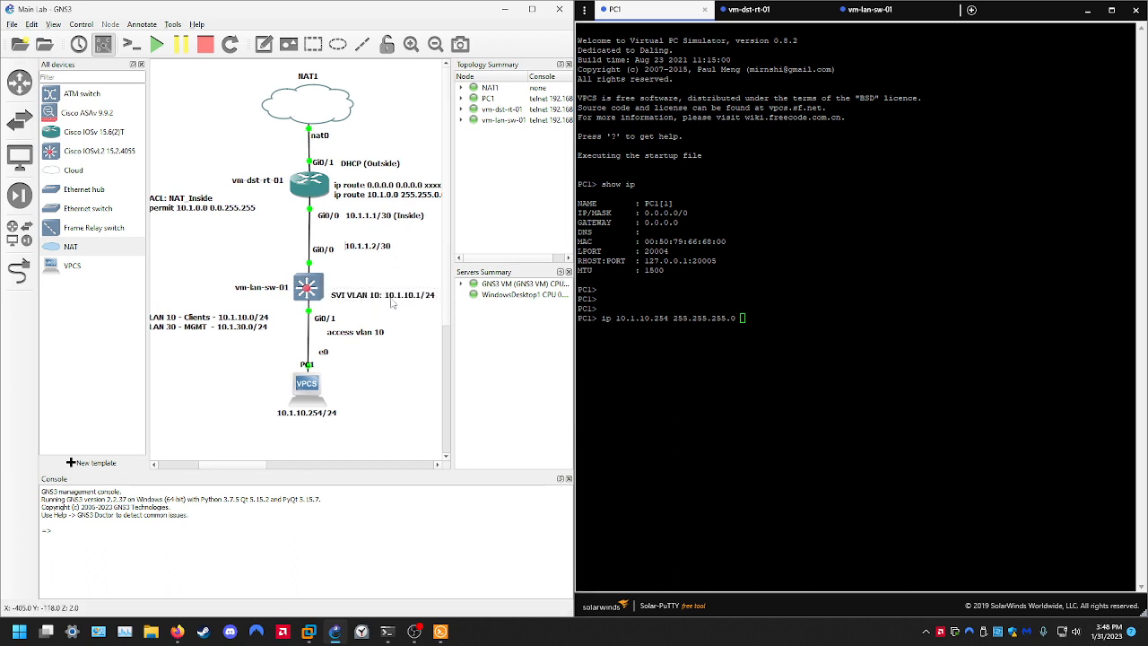
double_click(391, 304)
left_click(385, 301)
key("Return")
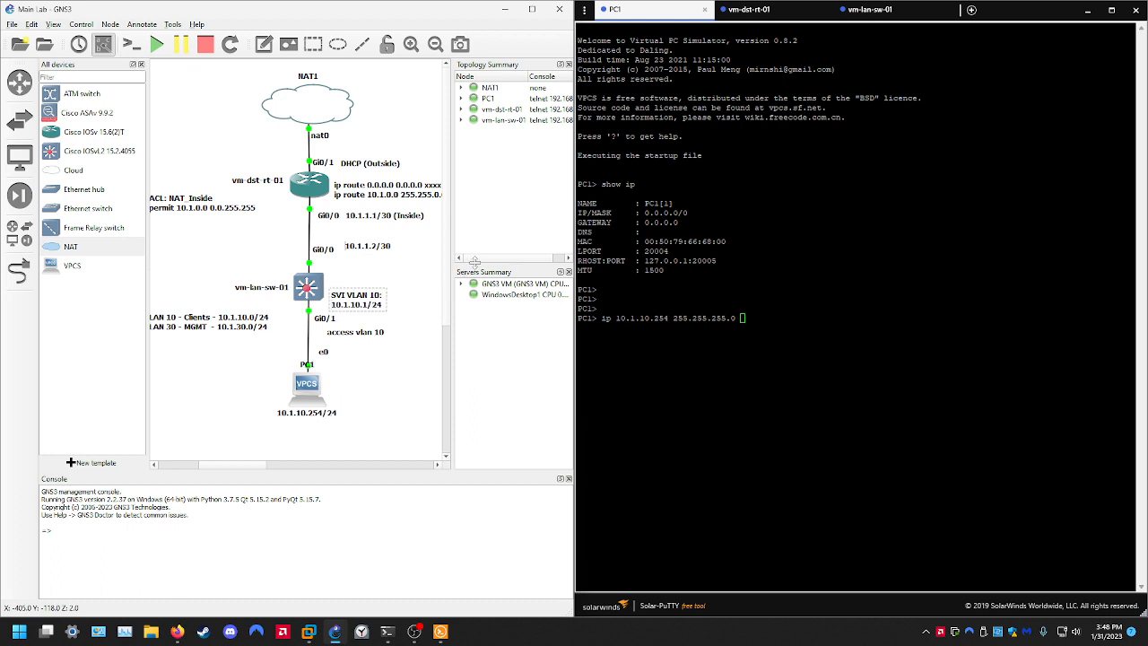
left_click(407, 293)
left_click_drag(362, 299, 365, 289)
left_click(428, 279)
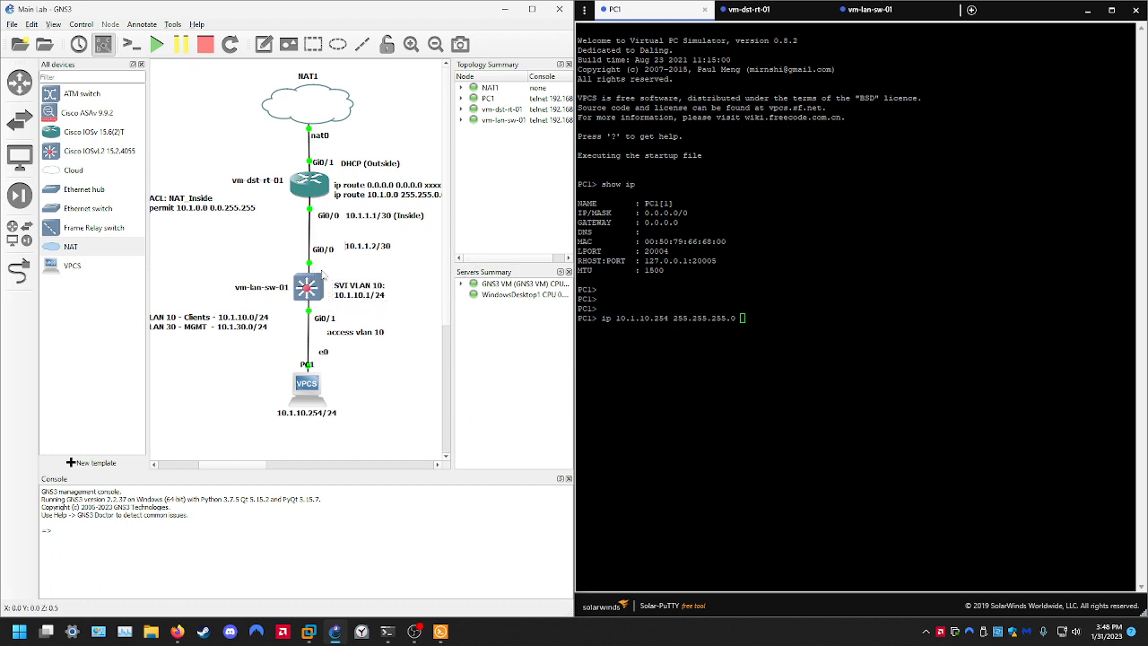
Complete PC1's pending ip command with gateway 10.1.10.1 and run it
left_click(804, 341)
type("10.1.10.1")
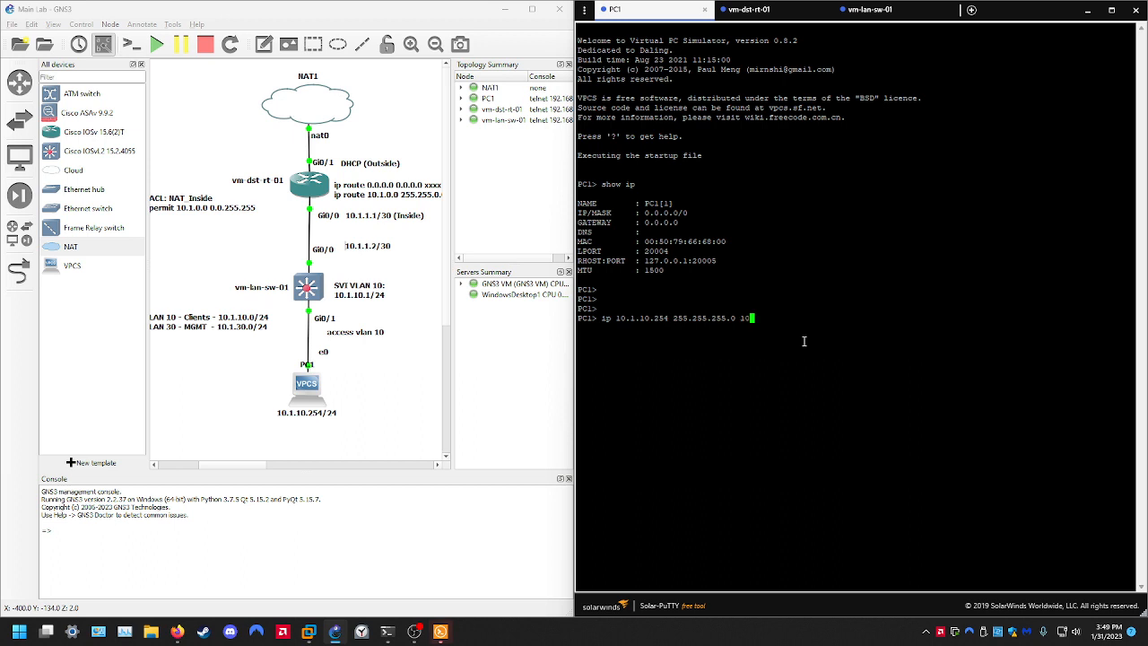
key("Return")
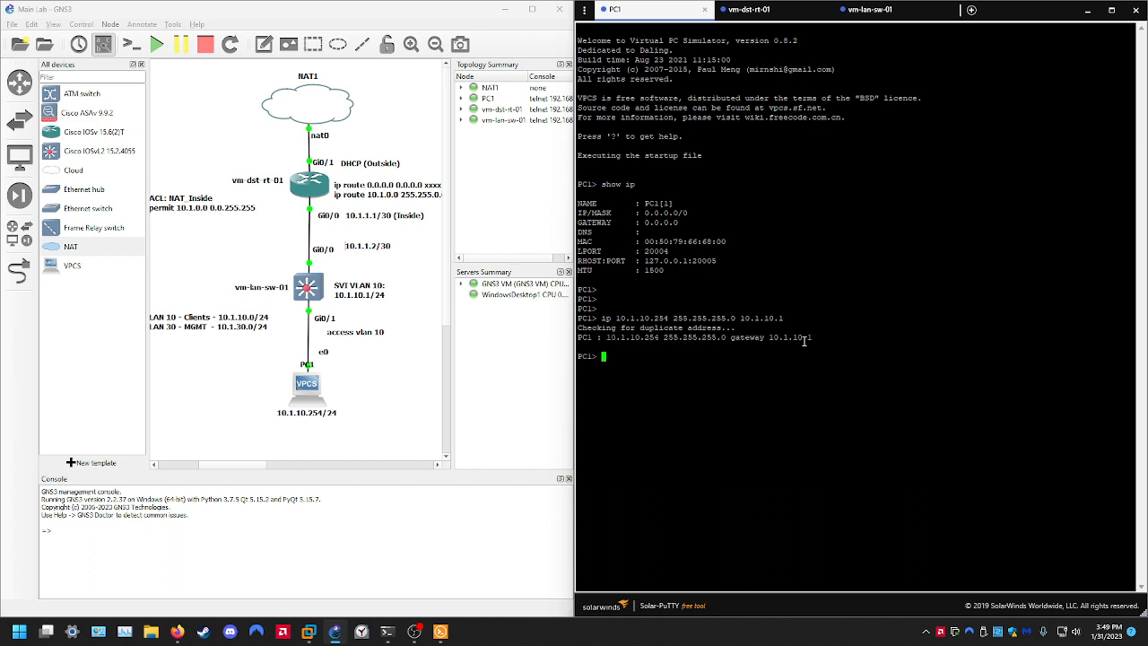
Check PC1's newly assigned address and gateway with "show ip"
key("Return")
key("Return")
key("Return")
type("show ip")
key("Return")
left_click_drag(709, 414, 579, 418)
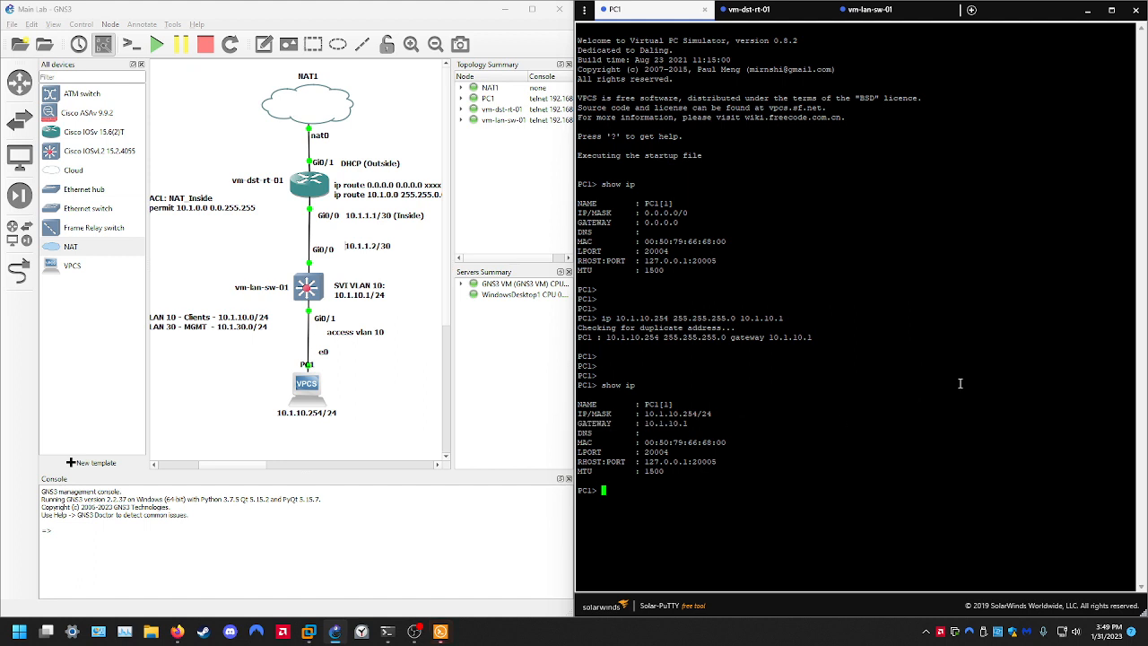
Test PC1's connectivity to its gateway with "ping 10.1.10.1"
type("ping 10.1.10.")
type("1")
key("Return")
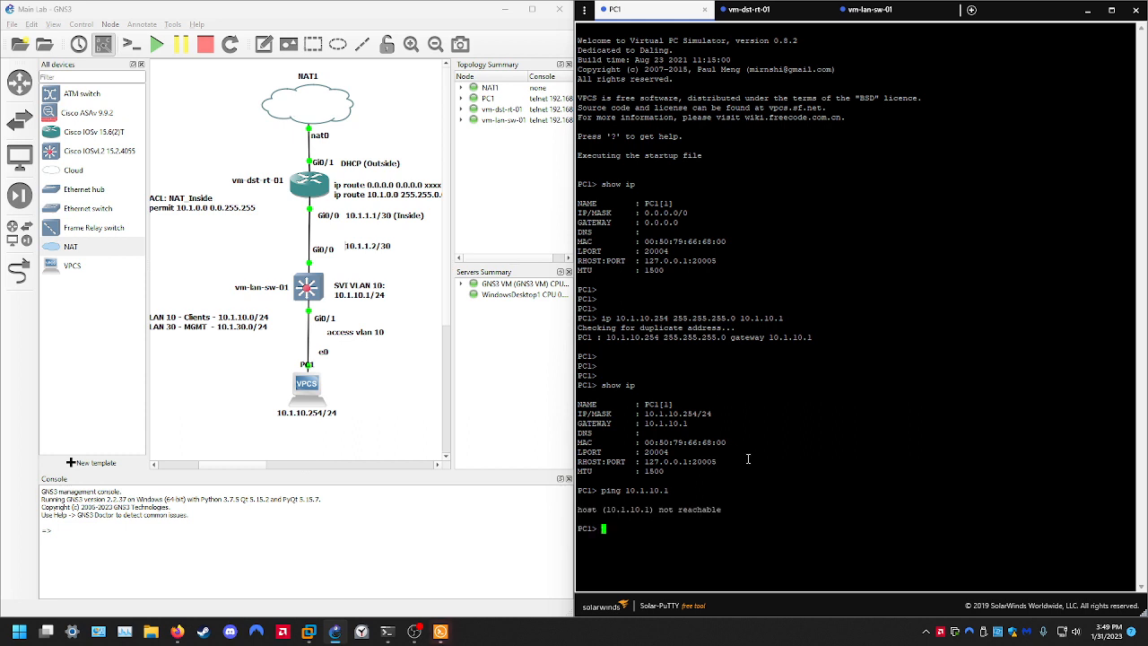
Save PC1's configuration with the "save" command
key("Return")
type("save")
key("Return")
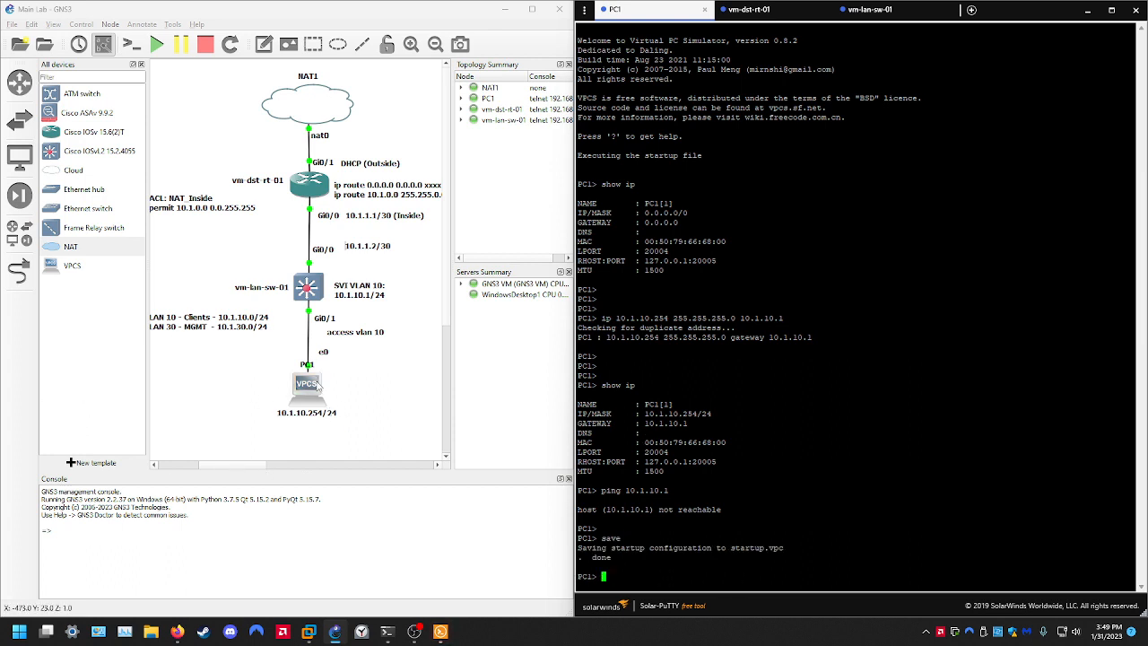
Check the console of router vm-dst-rt-01 by submitting blank lines at its prompt
left_click(781, 11)
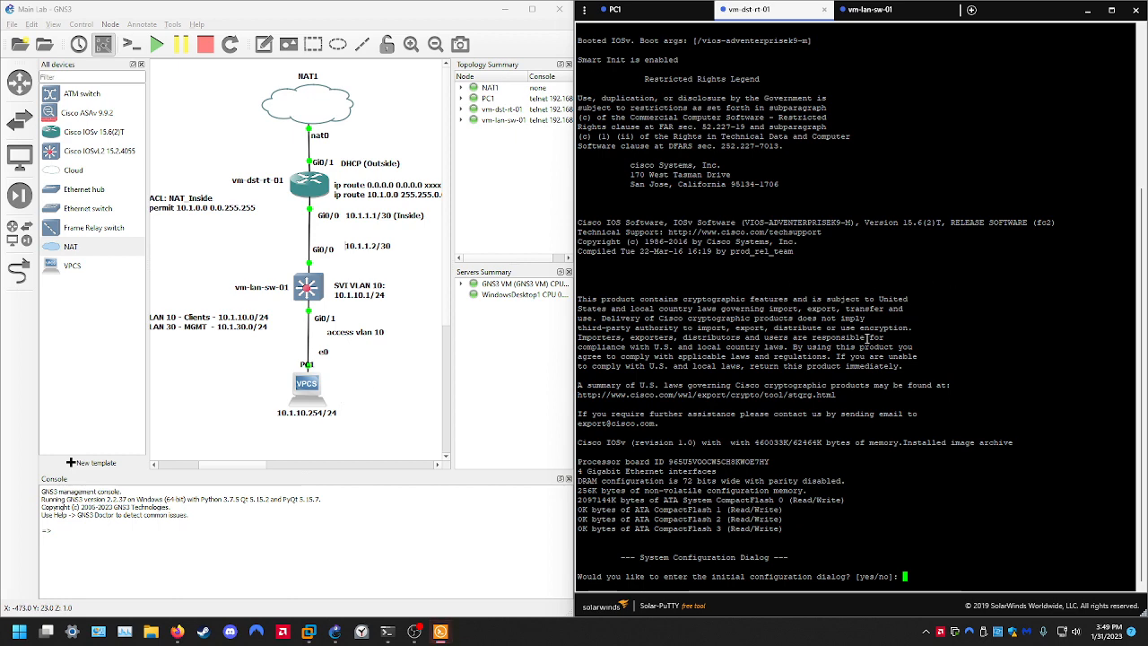
key("Return")
key("Return")
key("Return")
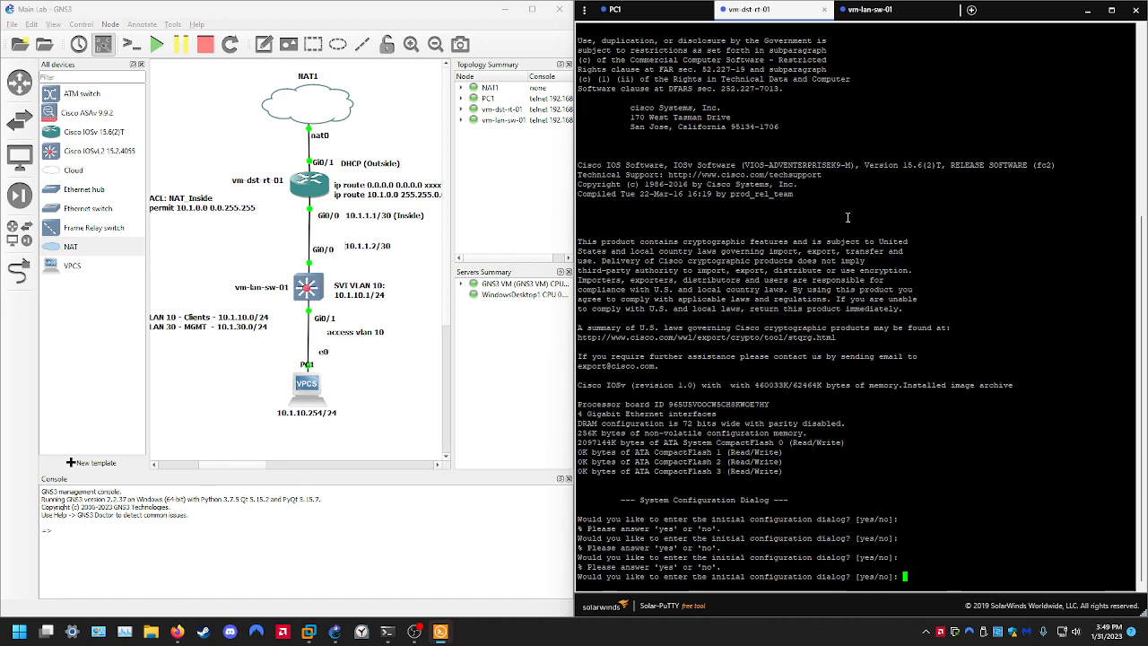
Wake the vm-lan-sw-01 switch console and enter privileged mode with "enable"
left_click(869, 9)
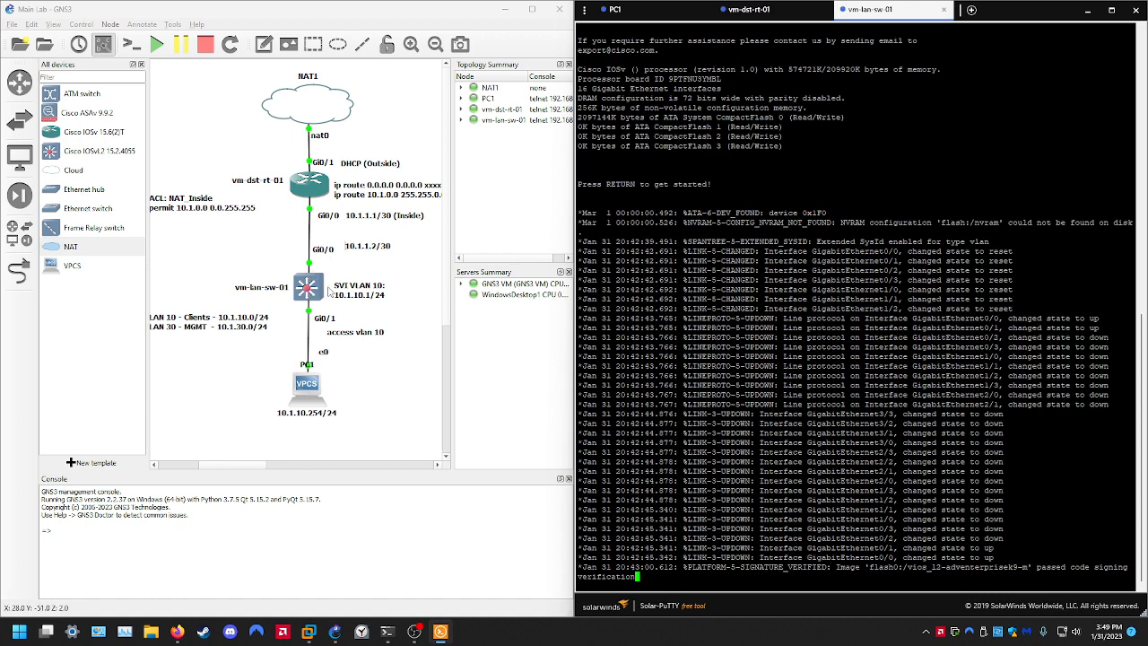
key("Return")
key("Return")
key("Return")
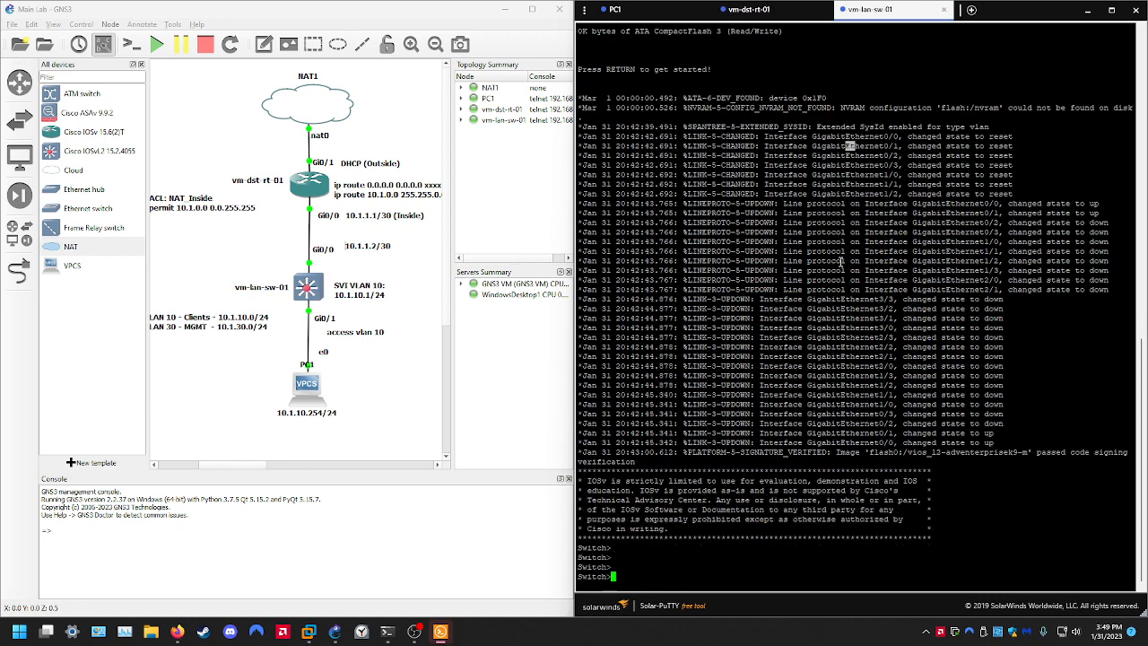
type("enable")
key("Return")
key("Return")
key("Return")
key("Return")
key("Return")
key("Return")
key("Return")
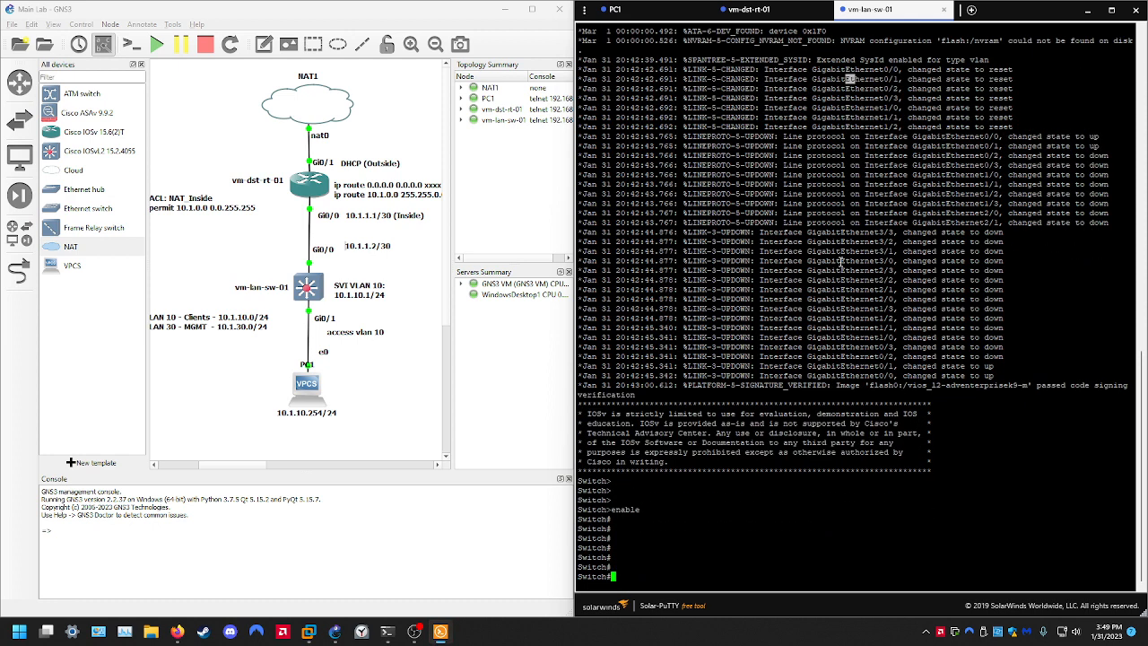
Enter global configuration mode on the switch and set its hostname to vm-lan-sw-01
type("conf t")
key("Return")
key("Return")
key("Return")
key("Return")
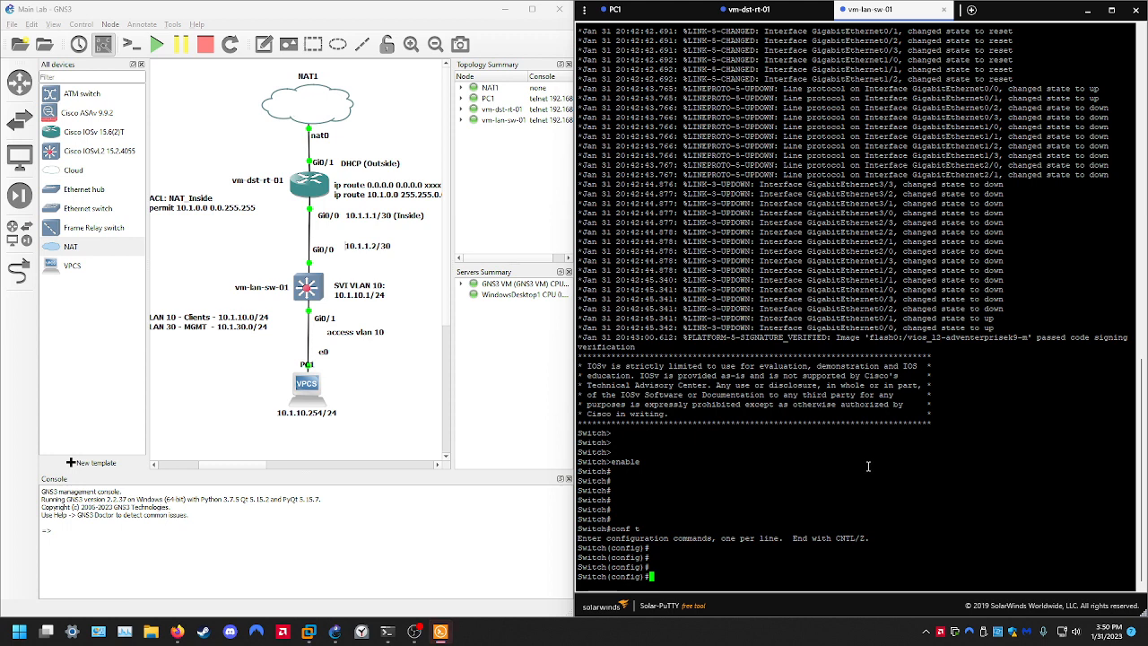
type("hostname vm-lan-sw-01")
key("Return")
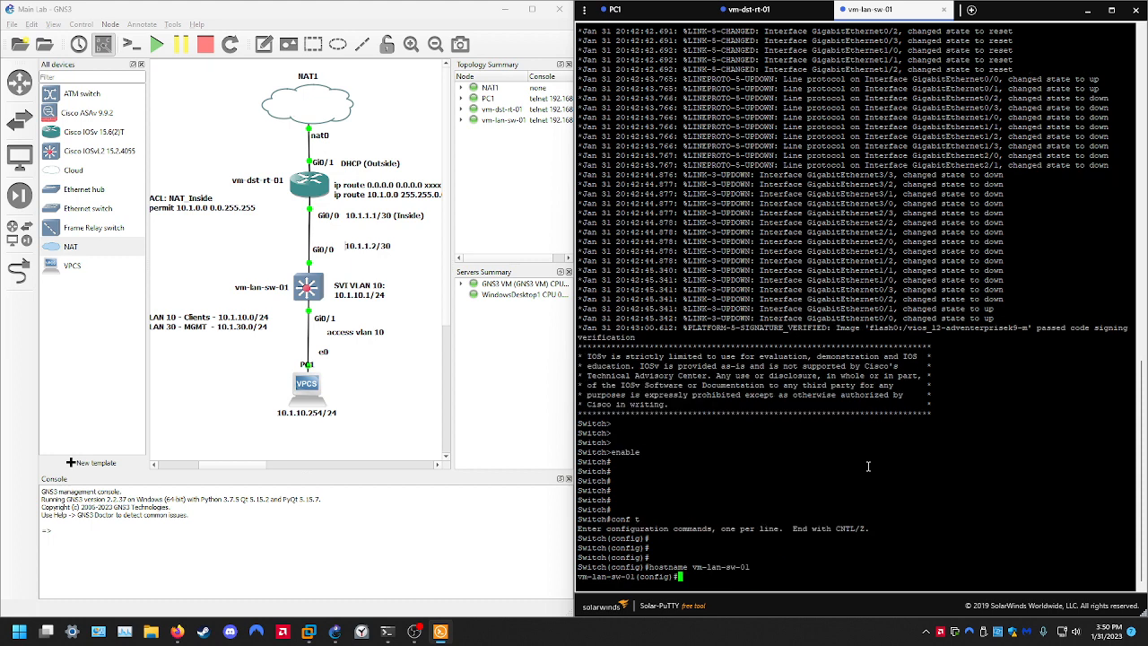
Create the local user admin on the switch with a secret password
key("Return")
key("Return")
key("Return")
key("Return")
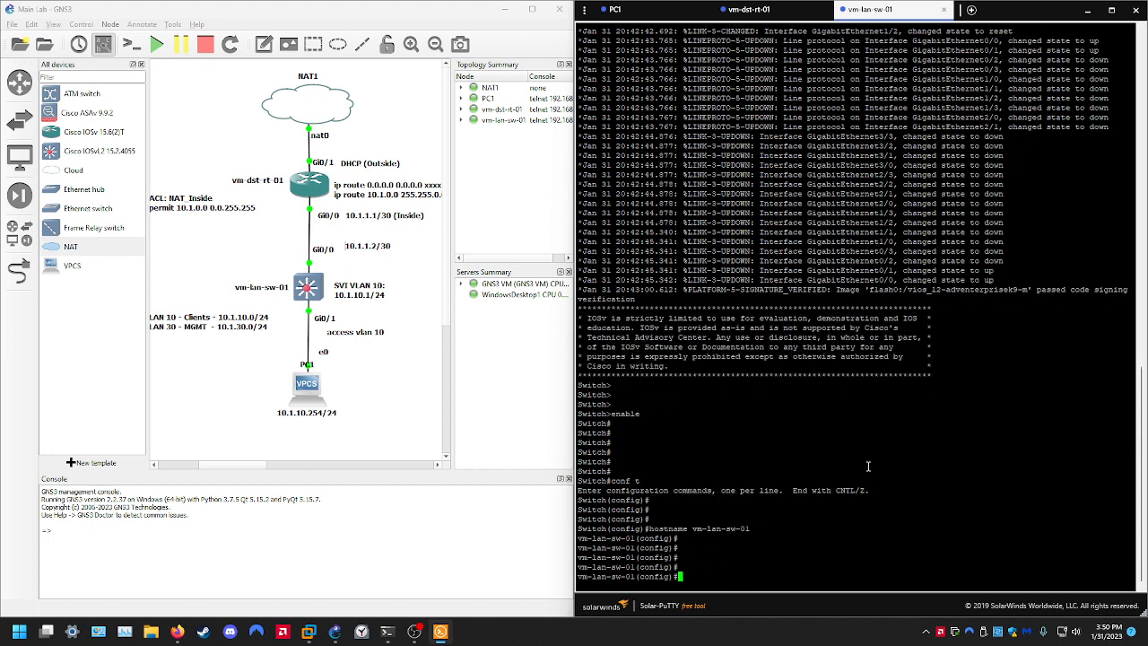
type("username admin secret Cisco123")
key("Return")
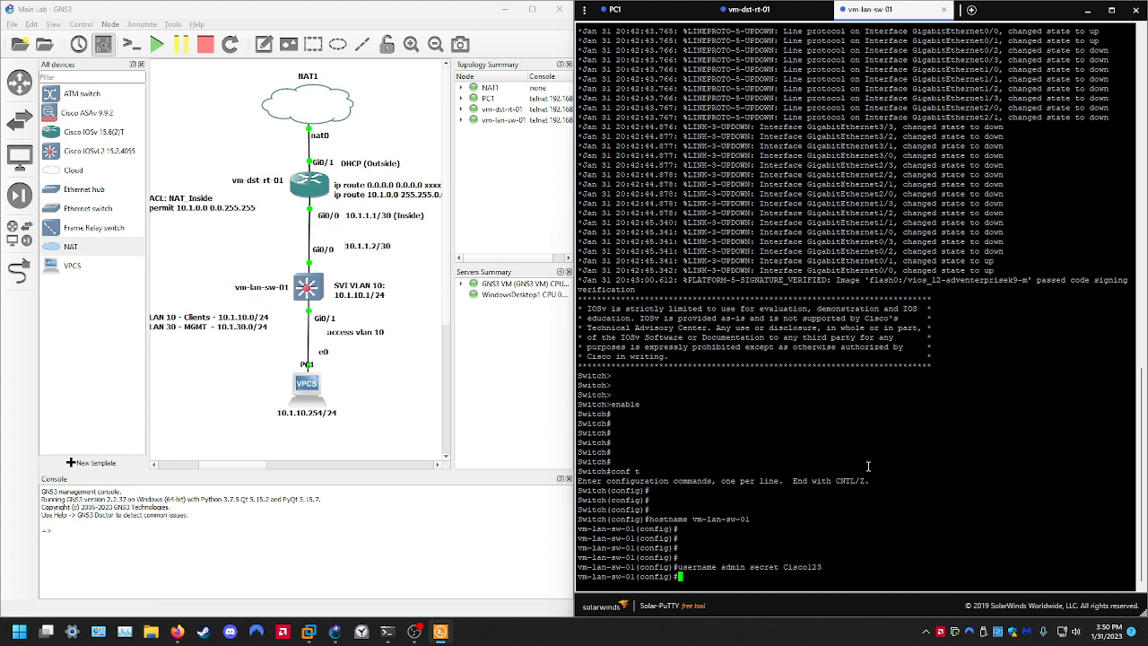
Create VLAN 10 on the switch and name it Clients
key("Return")
key("Return")
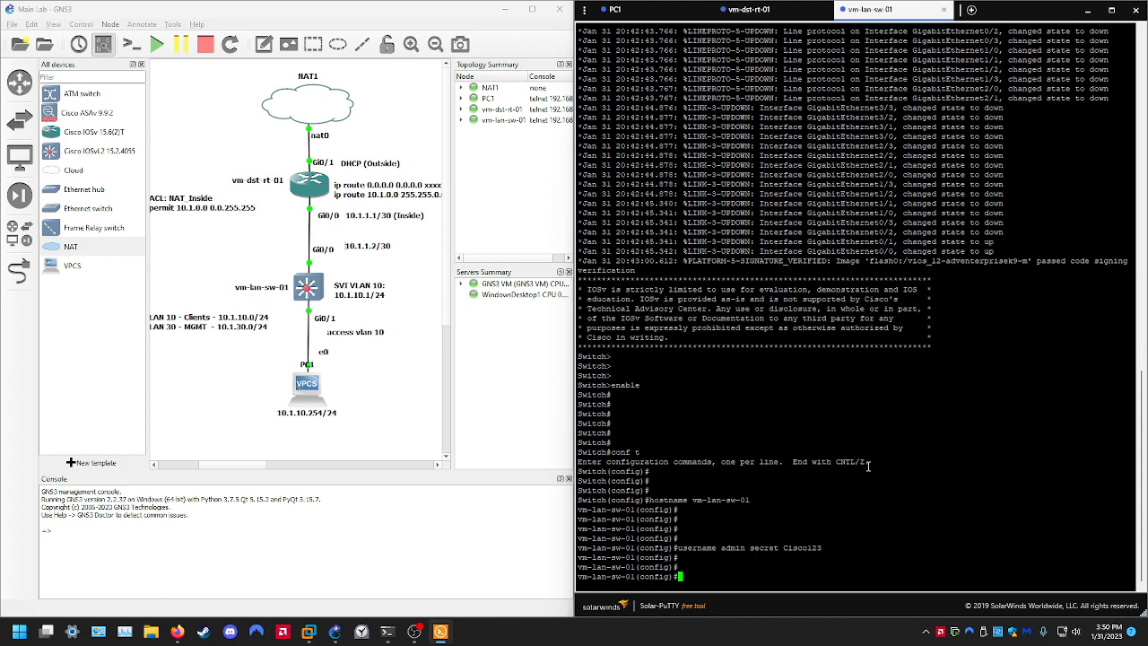
type("vlan 10")
key("Return")
type("name Cl")
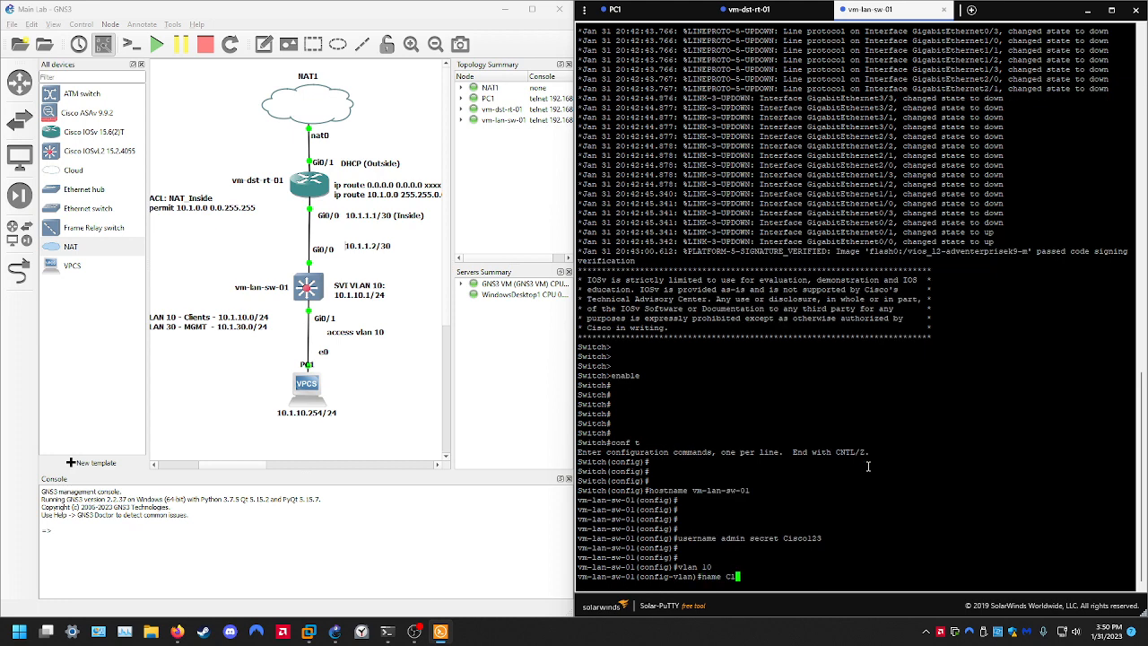
type("ients")
key("Return")
Create VLAN 30 named MGMT on the switch and return to global configuration mode
type("vlan 30")
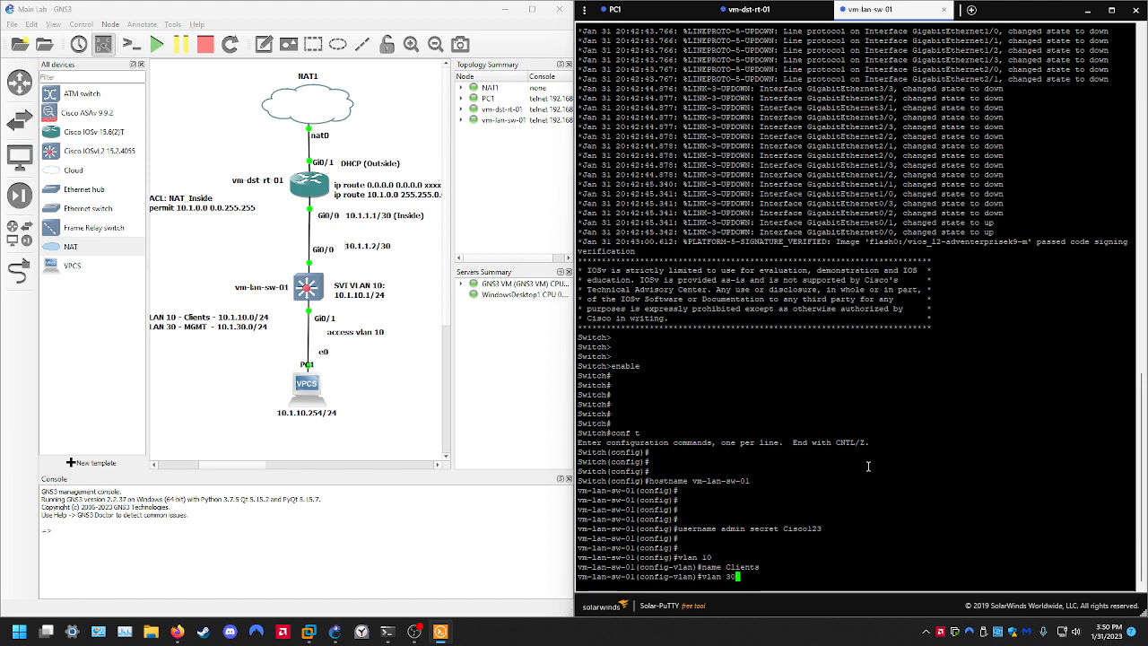
key("Return")
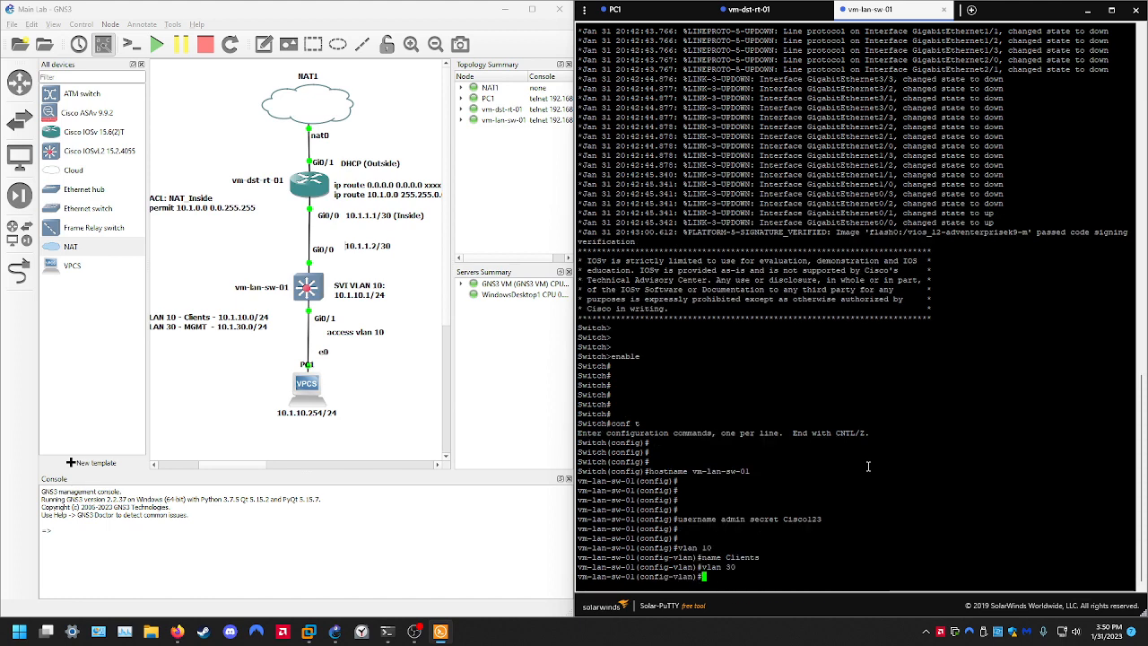
type("name MGMT")
key("Return")
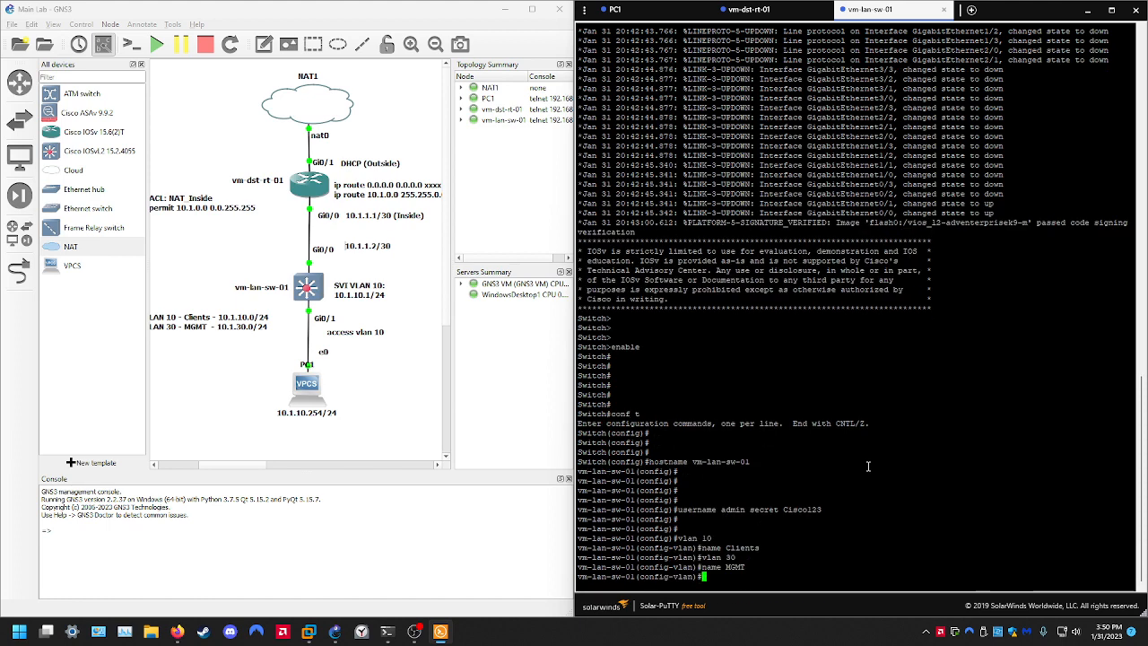
type("exit")
key("Return")
key("Return")
key("Return")
key("Return")
key("Return")
key("Return")
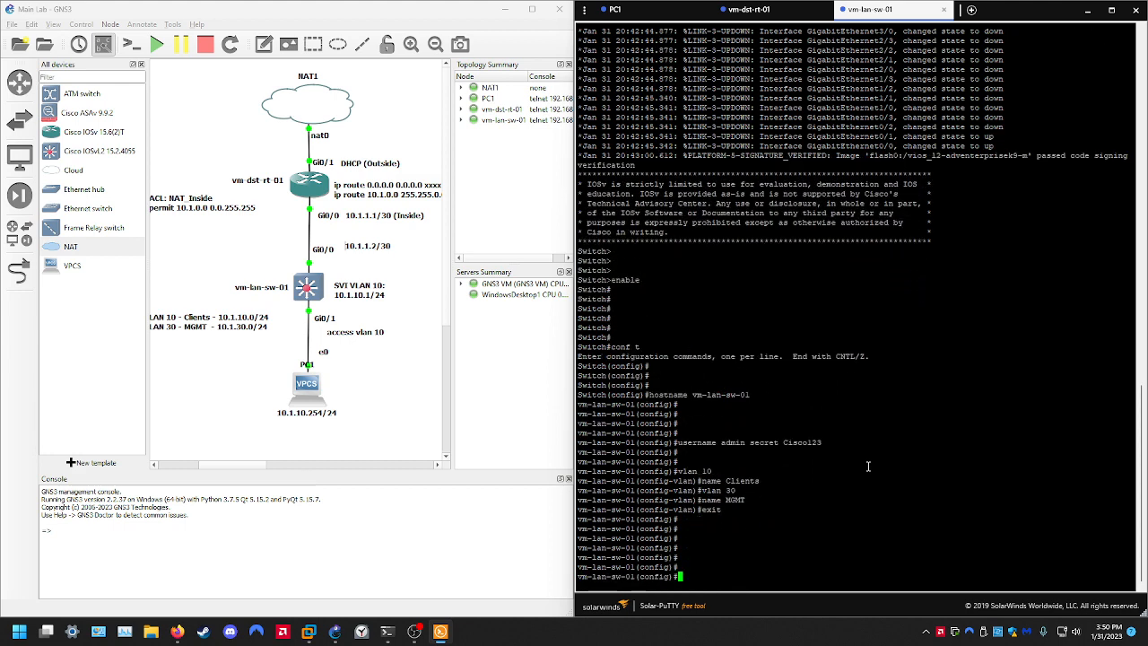
Enter the configuration of interface g0/1 on the switch and set its description to "PC1 (10.1.10.254)"
type("int g0/")
type("1")
key("Return")
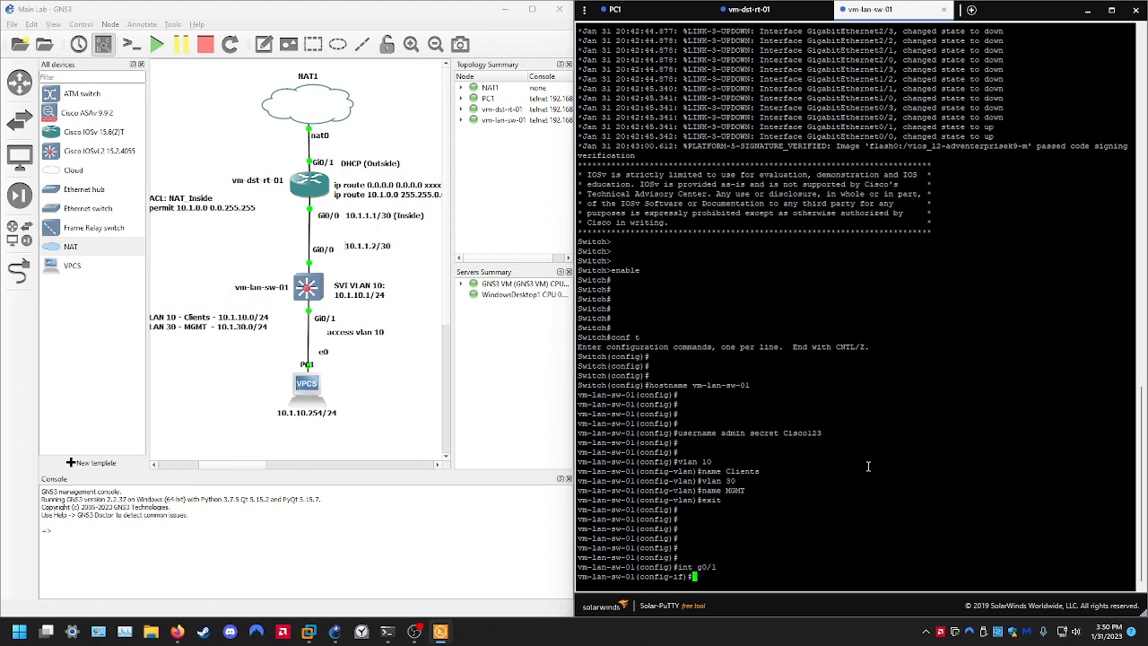
type("description PC1 (10.1.10.254)")
key("Return")
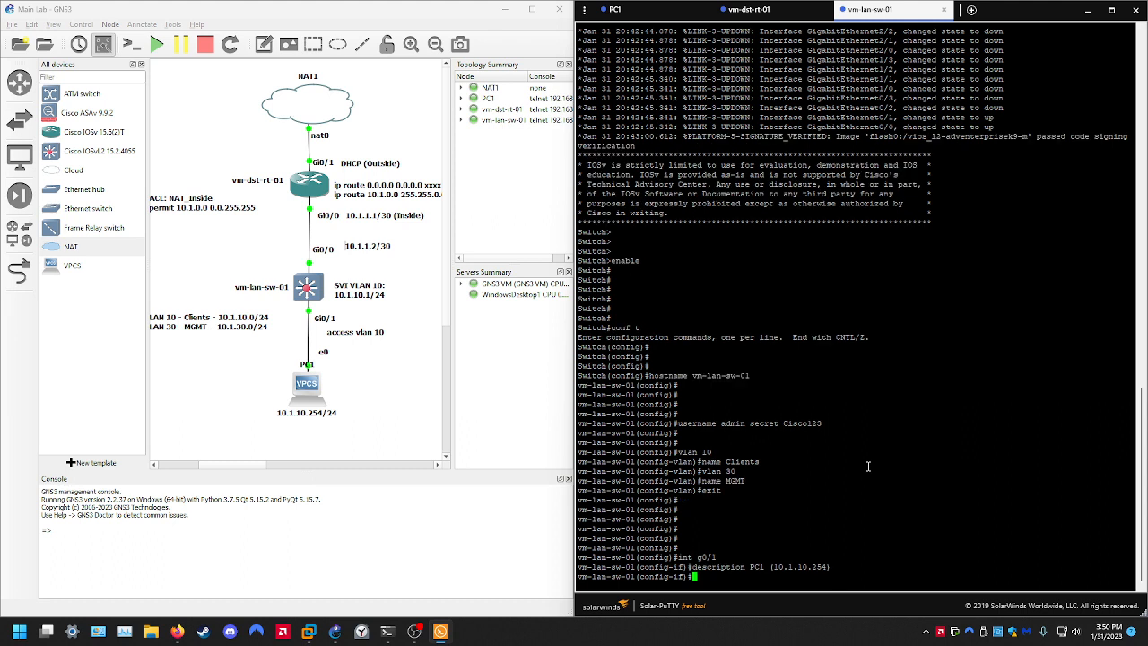
triple_click(758, 566)
left_click(809, 568)
double_click(810, 583)
left_click(825, 583)
key("Return")
key("Return")
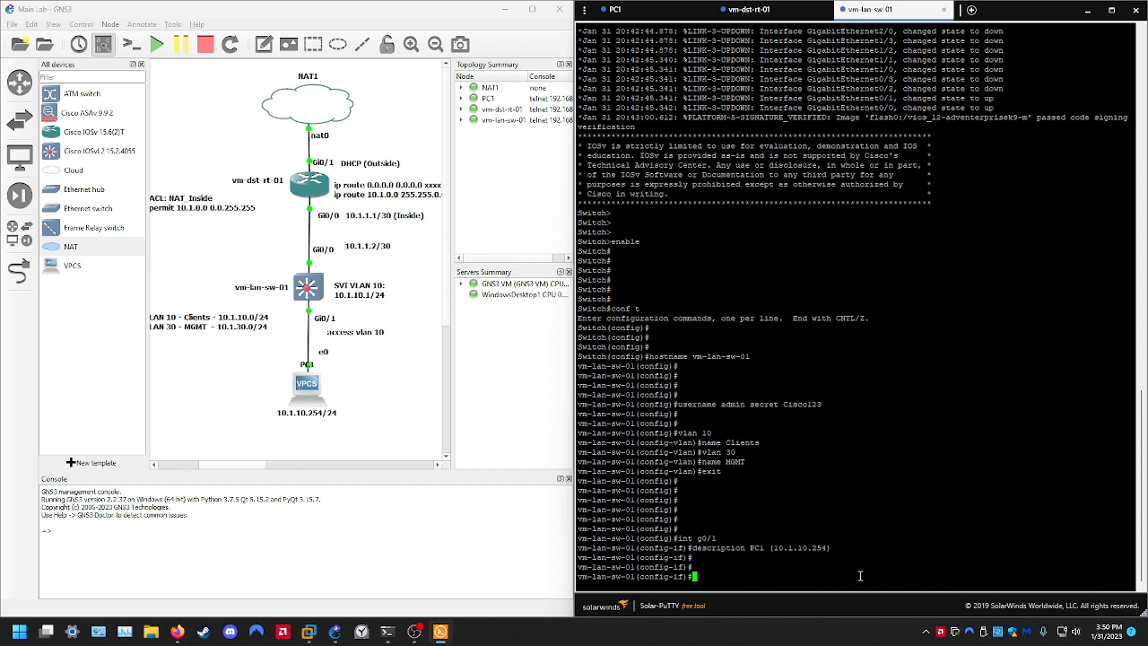
Make g0/1 a switchport in access mode on VLAN 10, and return to privileged mode with "end"
type("switchport")
key("Return")
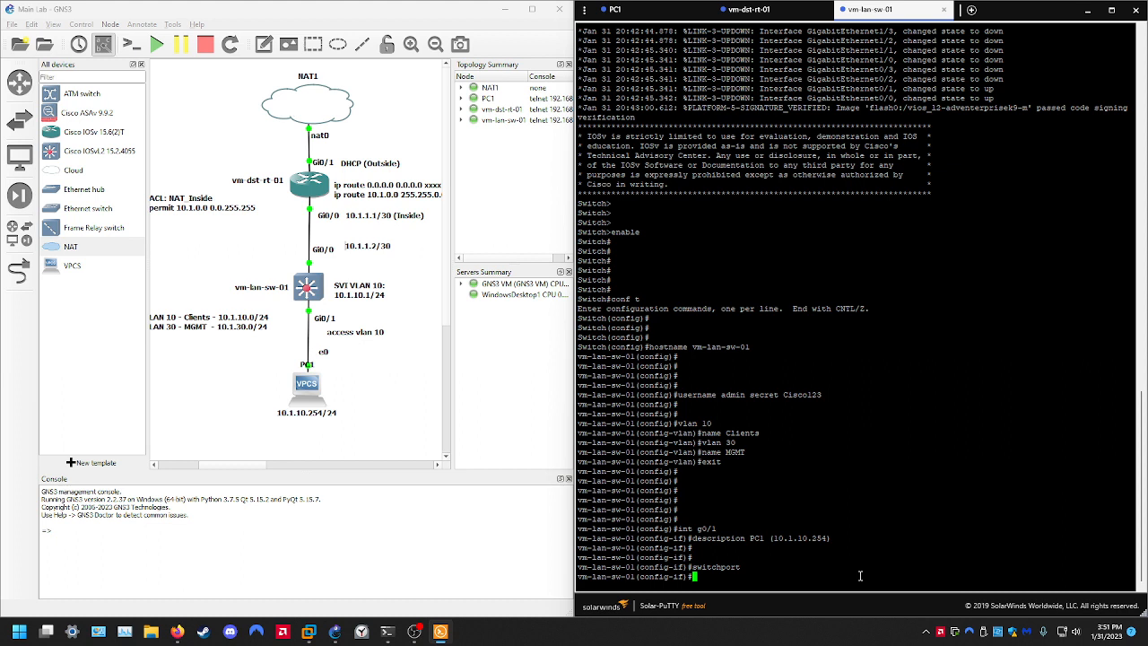
type("switchport mode access")
key("Return")
type("switchport access")
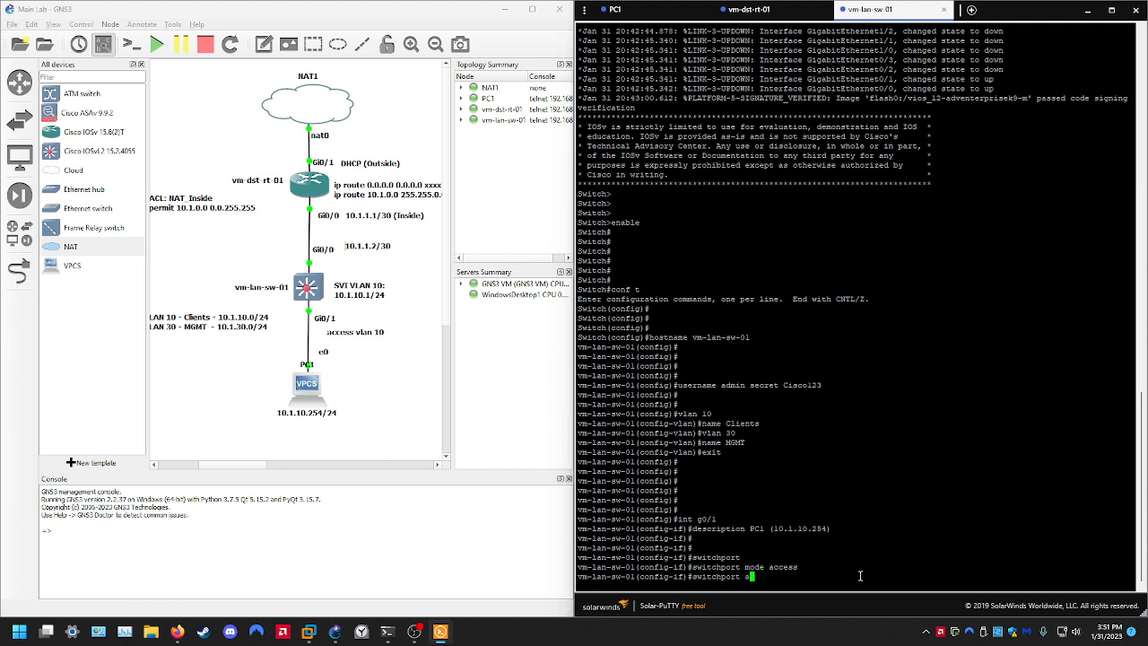
type("an 10")
key("Return")
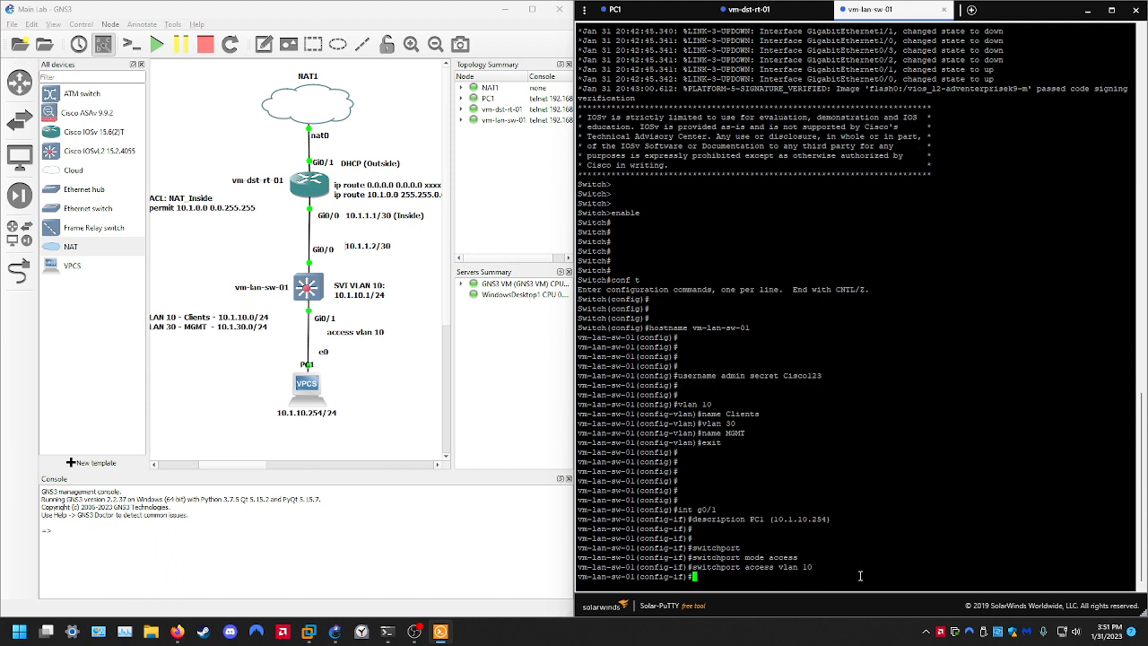
type("end")
key("Return")
key("Return")
key("Return")
key("Return")
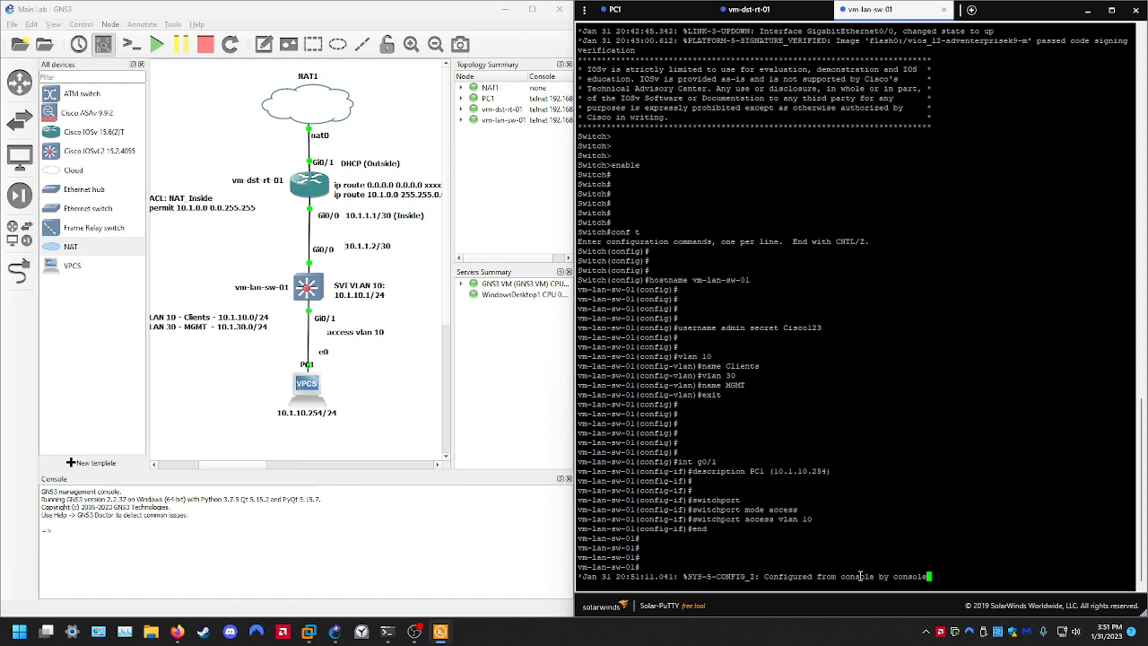
Run "show int status" on the switch and examine the name, status and VLAN of port Gi0/1
key("Return")
key("Return")
type("show int st")
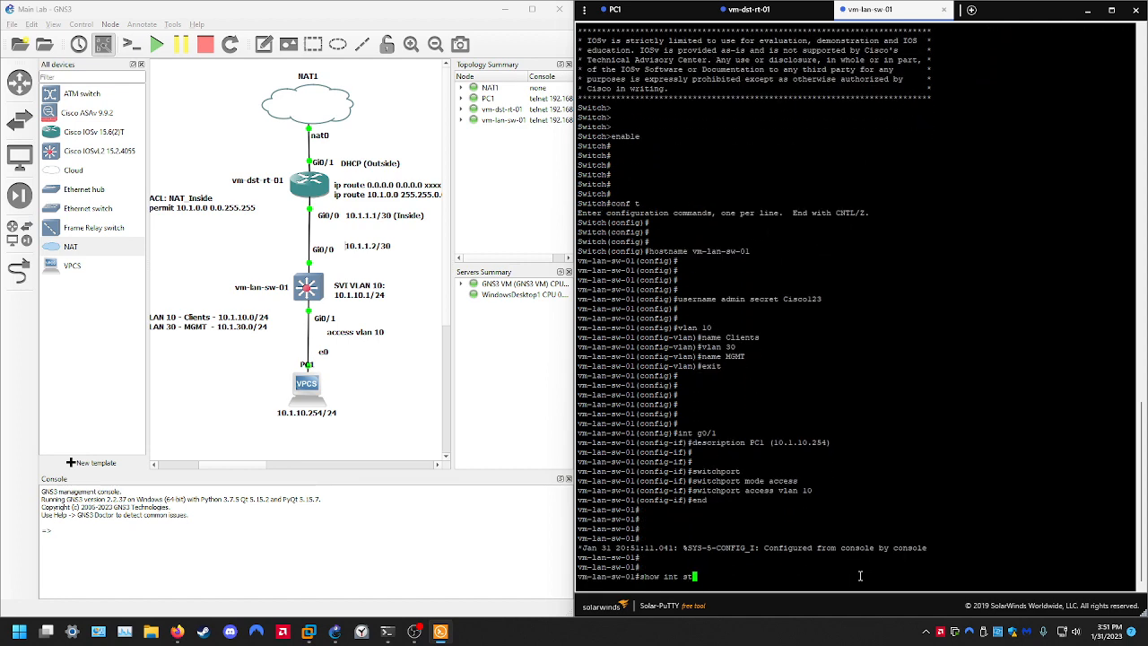
type("atus")
key("Return")
key("Return")
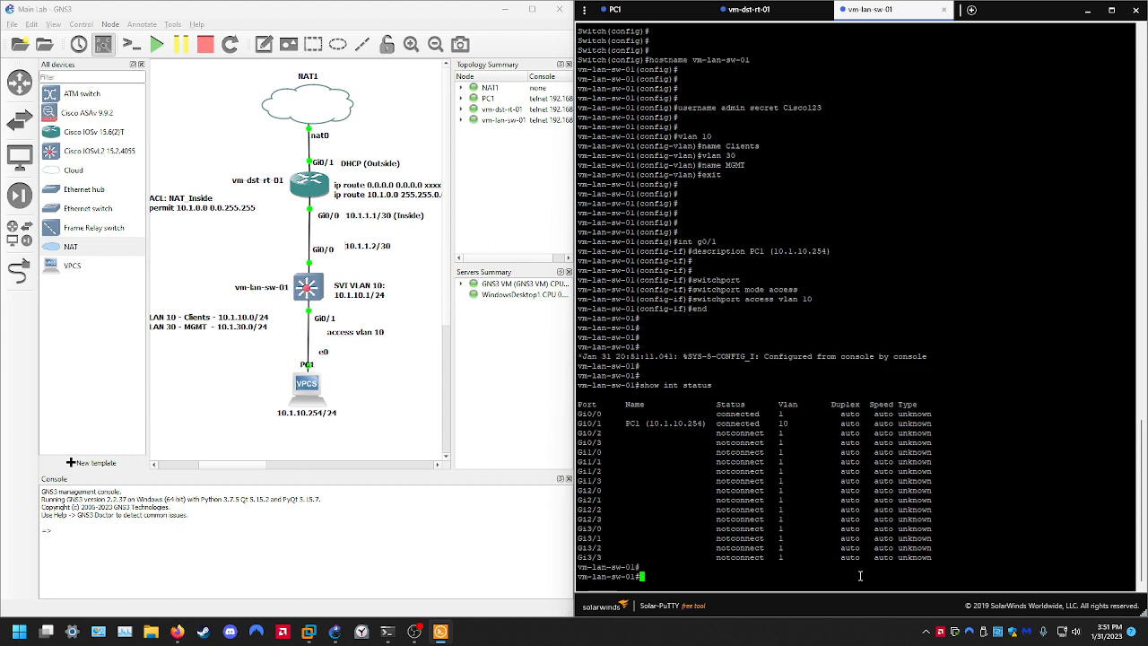
left_click_drag(625, 424, 705, 424)
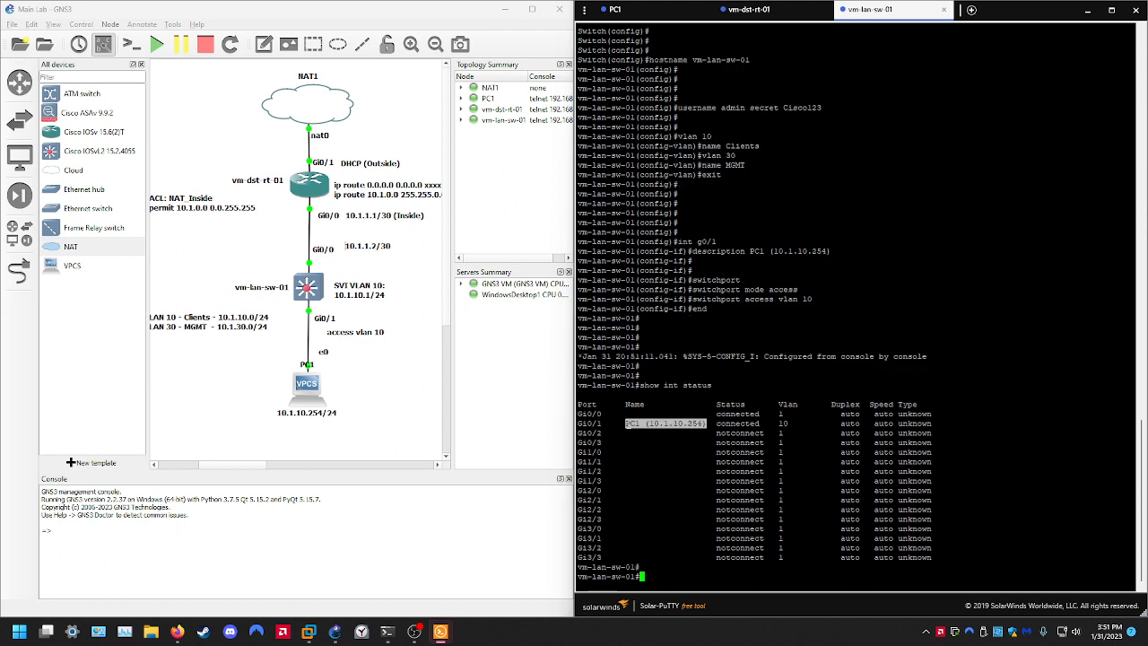
double_click(740, 423)
double_click(785, 424)
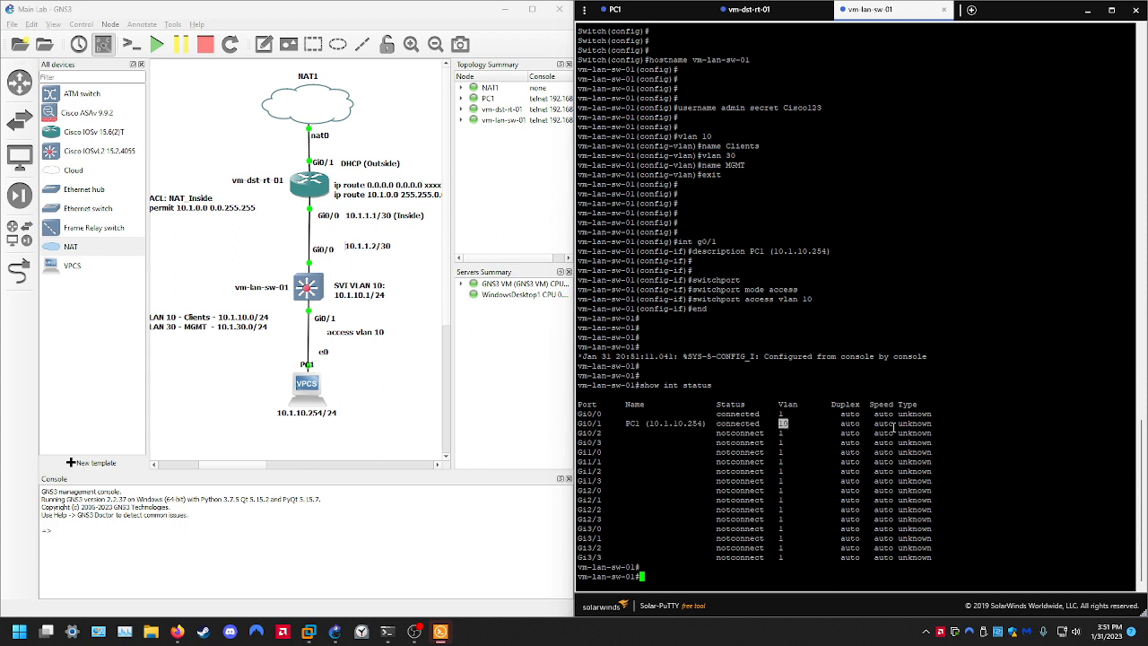
left_click(877, 481)
key("Return")
key("Return")
key("Return")
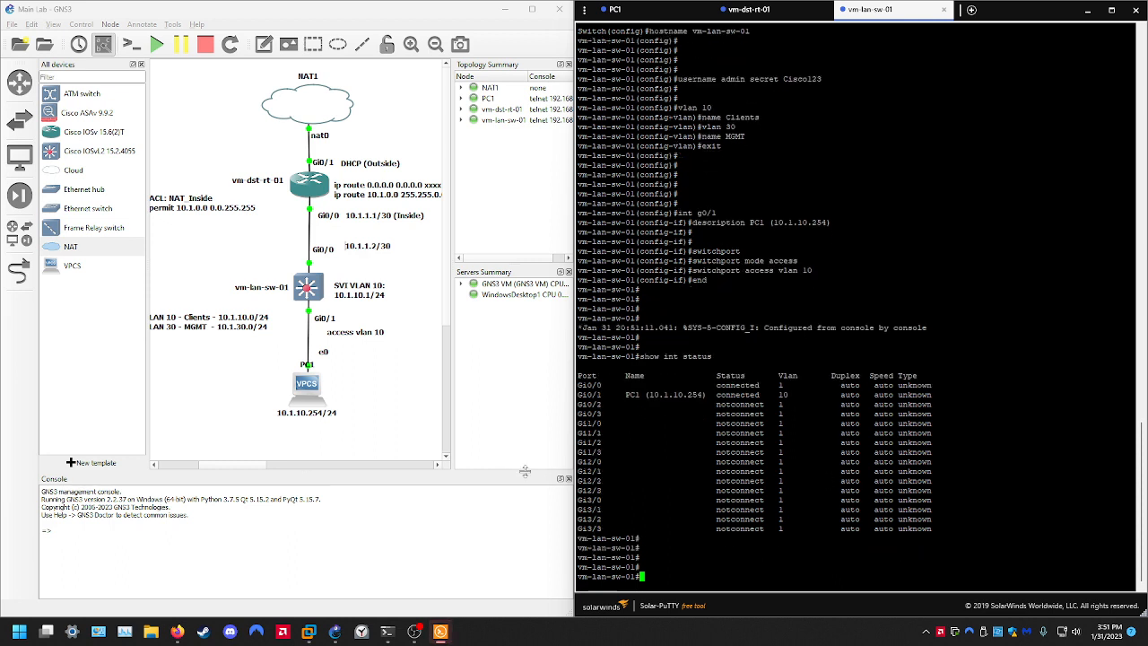
Display the running configuration of interface g0/1 with "show run int g0/1" and review its settings
type("show run int g0/1")
key("Return")
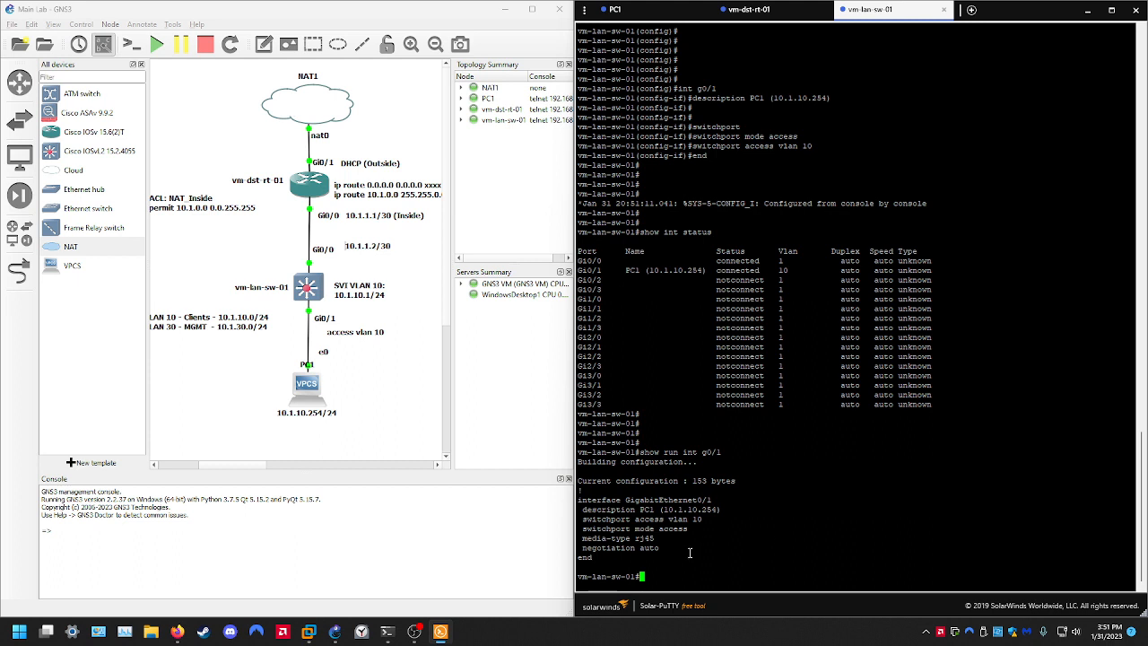
left_click_drag(580, 503, 762, 550)
Enter global configuration mode on the switch and create the switched virtual interface with "interface vlan 10"
type("conf t")
key("Return")
key("Return")
key("Return")
key("Return")
key("Return")
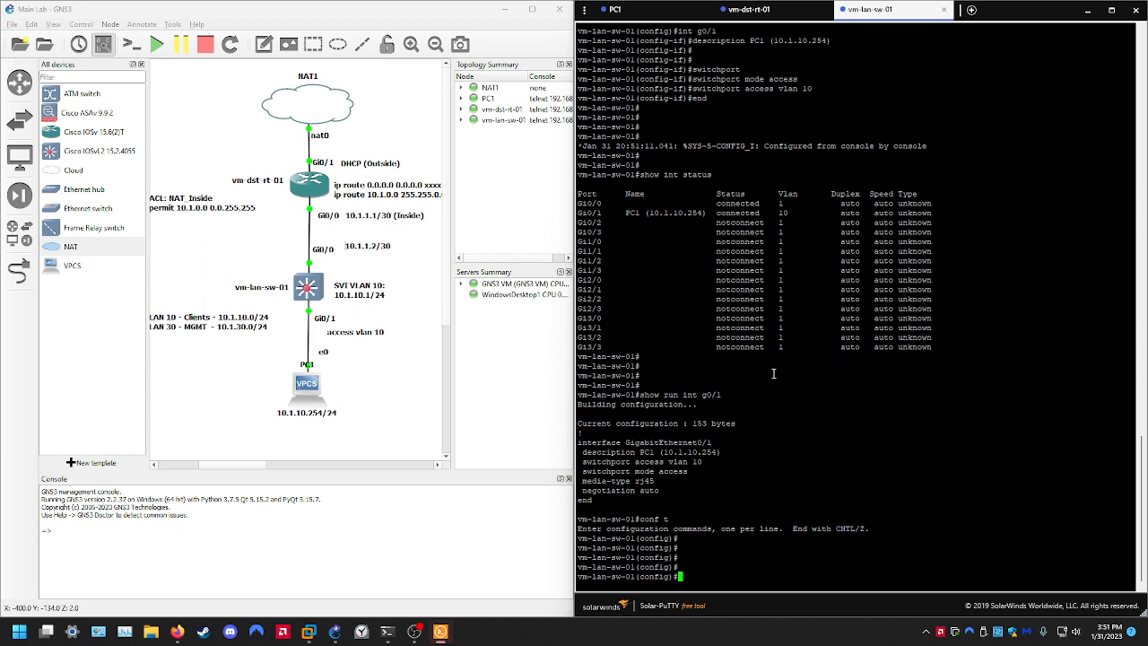
key("Return")
key("Return")
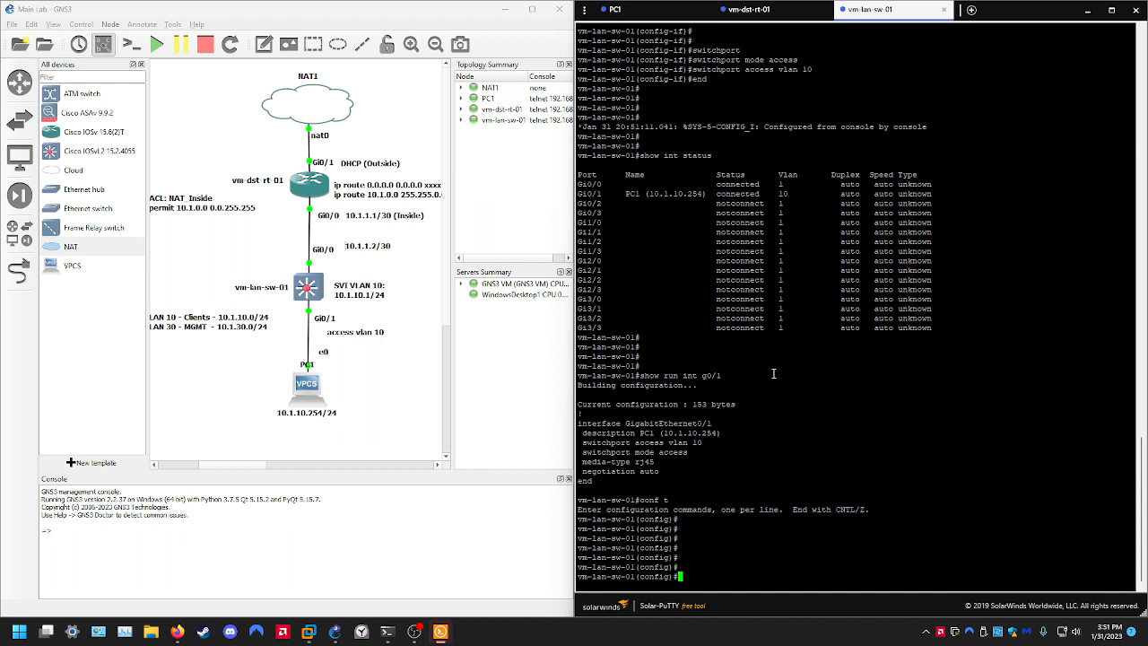
type("interface vlan 10")
key("Return")
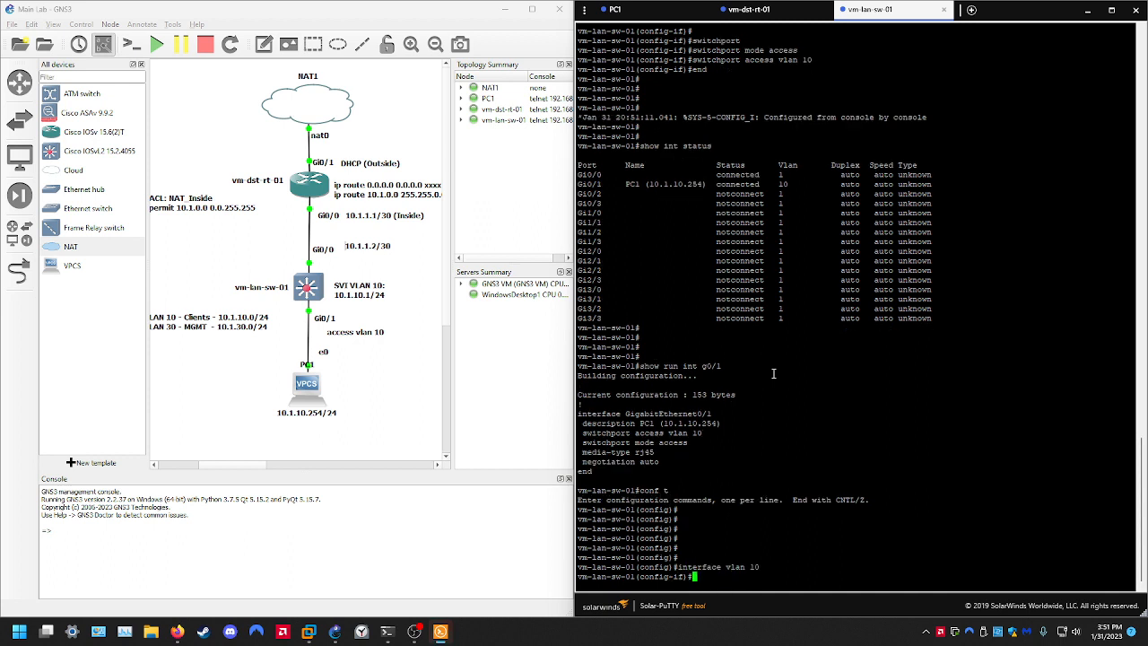
key("Return")
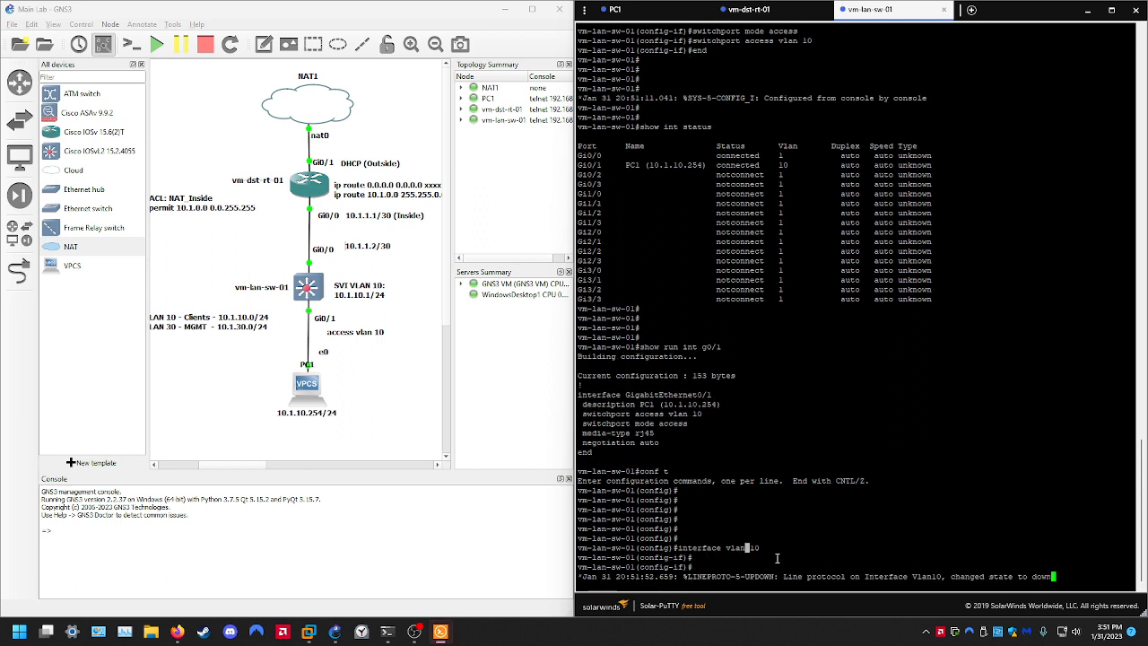
Assign IP address 10.1.10.1 with mask 255.255.255.0 to the VLAN 10 interface and leave configuration mode
left_click(777, 557)
left_click_drag(769, 547, 727, 548)
left_click(806, 544)
key("Return")
key("Return")
key("Return")
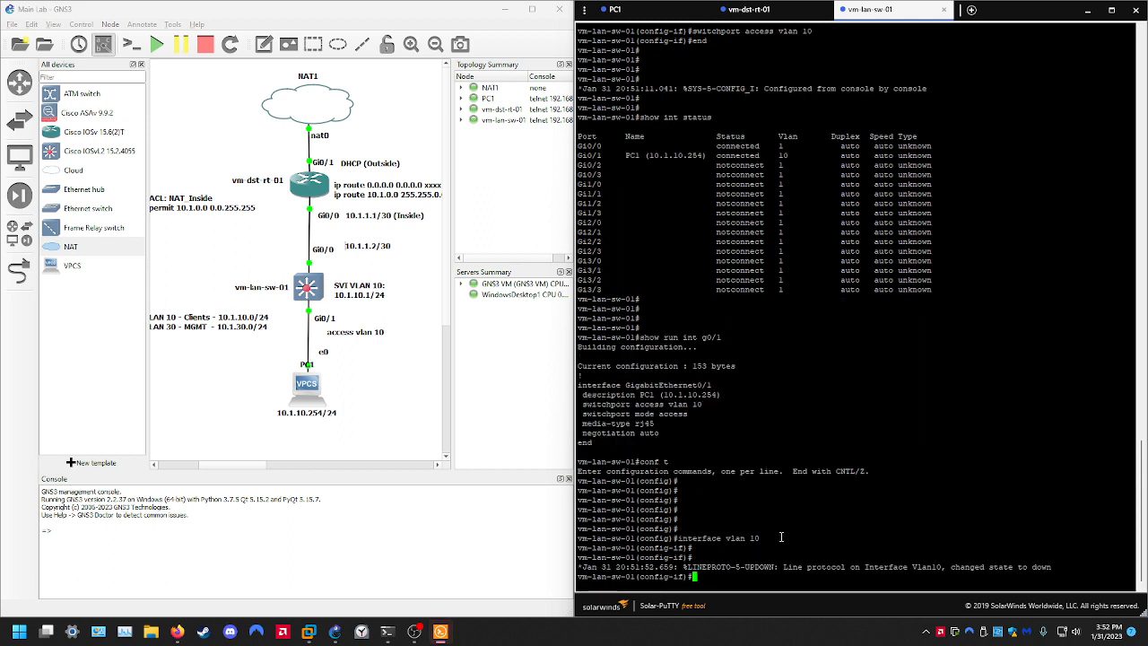
key("Return")
key("Return")
key("Return")
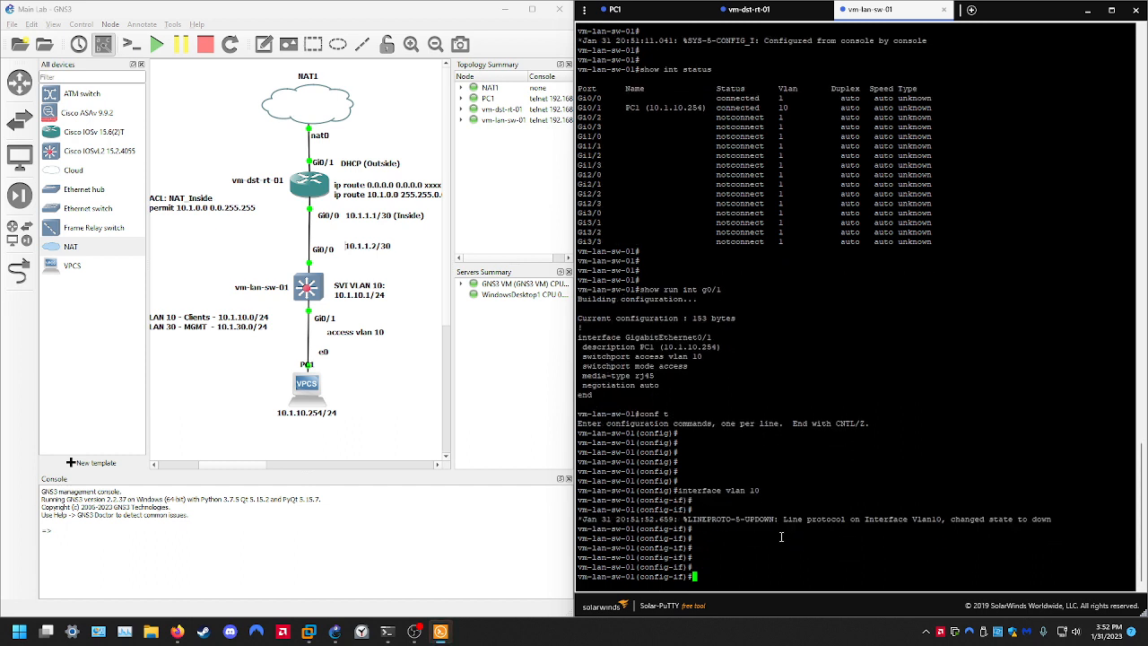
type("ip address 10.1.10.1 255.255.255.0")
key("Return")
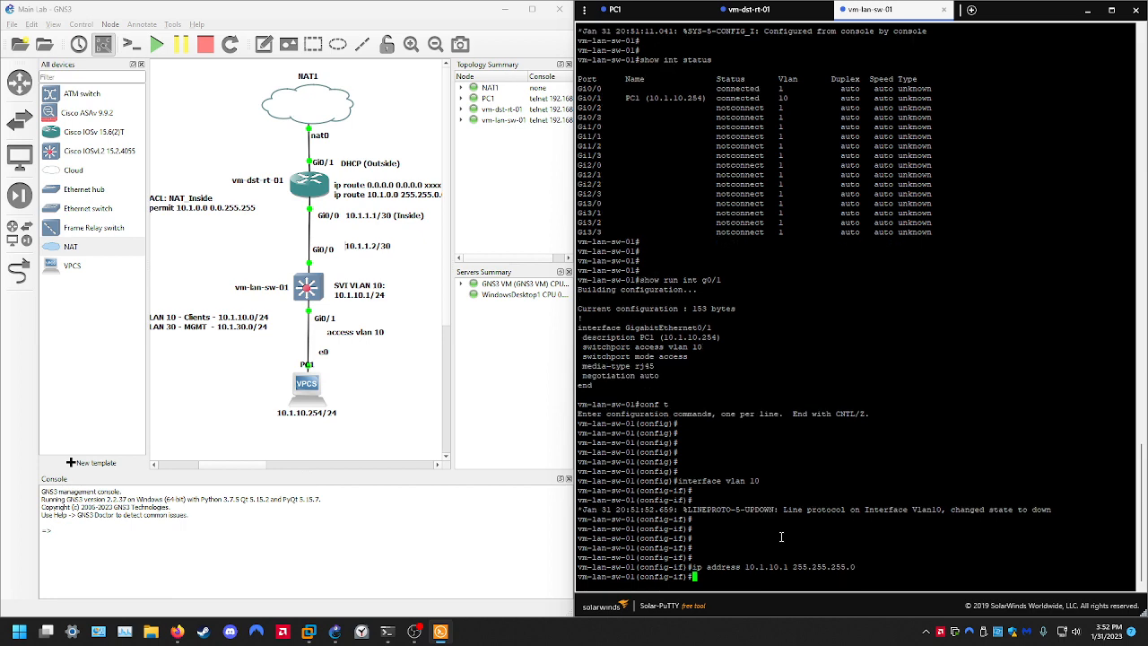
type("end")
key("Return")
Run "show ip int br" on the switch to check the address and status of the VLAN 10 interface
key("Return")
type("show ip int")
key("Return")
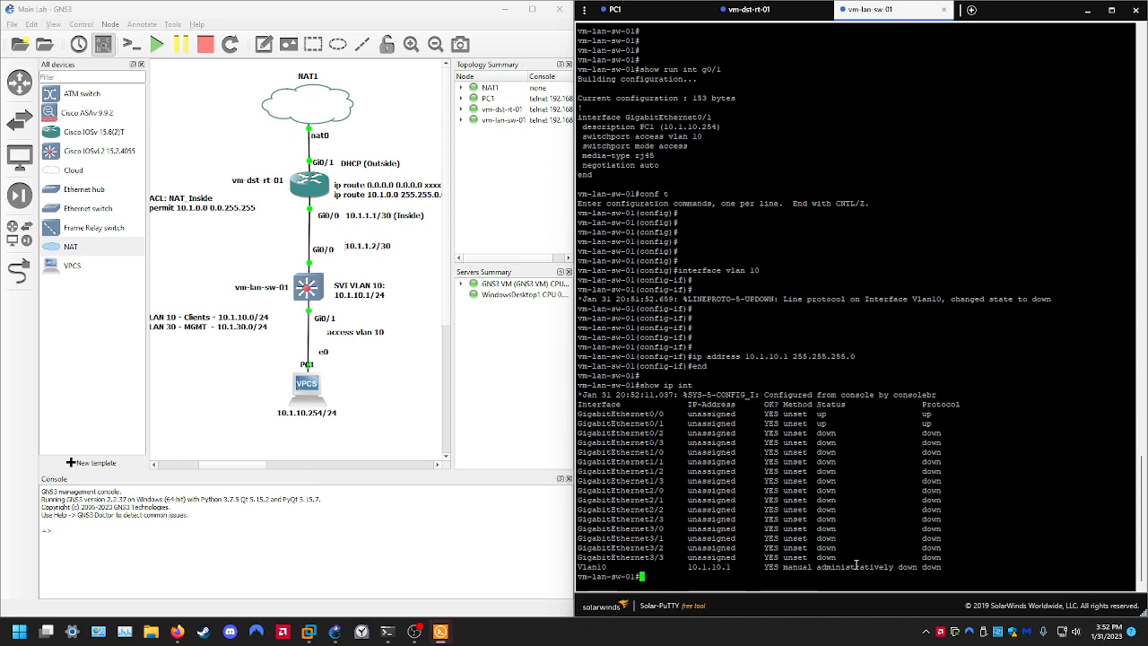
key("Return")
key("Return")
Re-enter configuration of interface vlan 10, enable it with "no shutdown", and return to privileged mode
type("conf t")
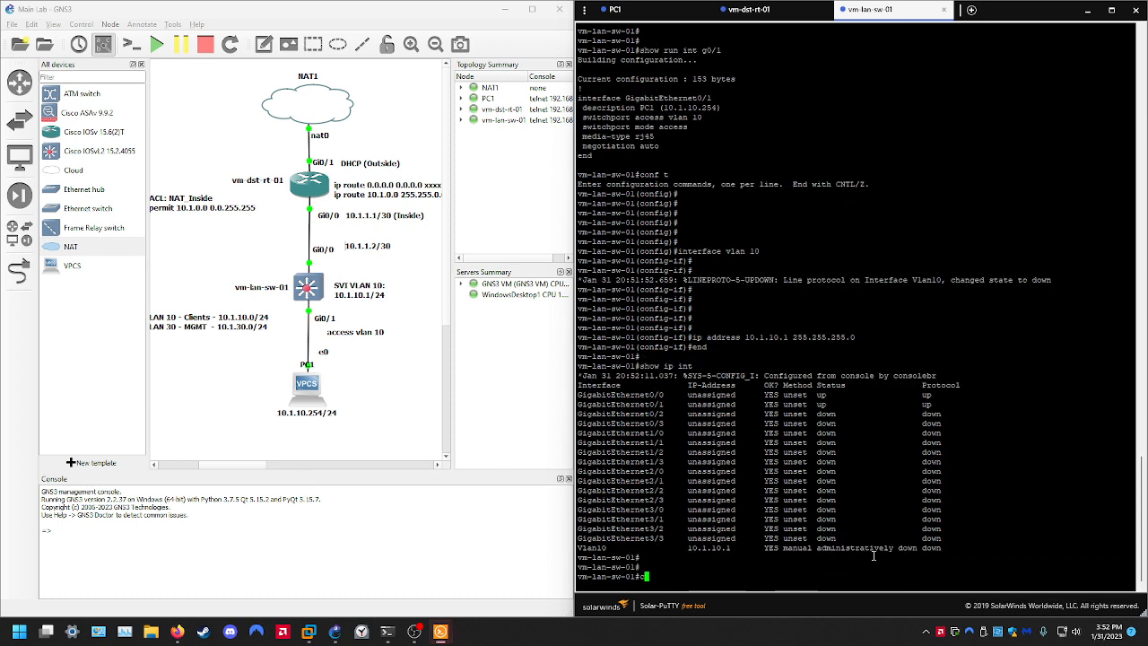
key("Return")
key("Return")
type("int")
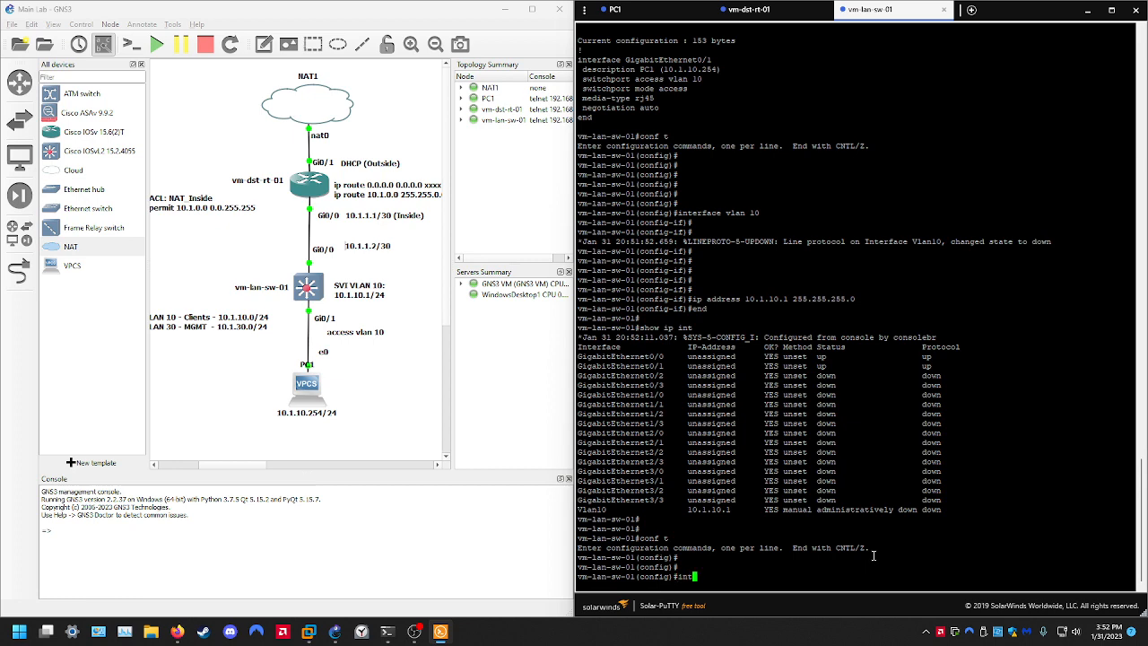
type(" vlan 10")
key("Return")
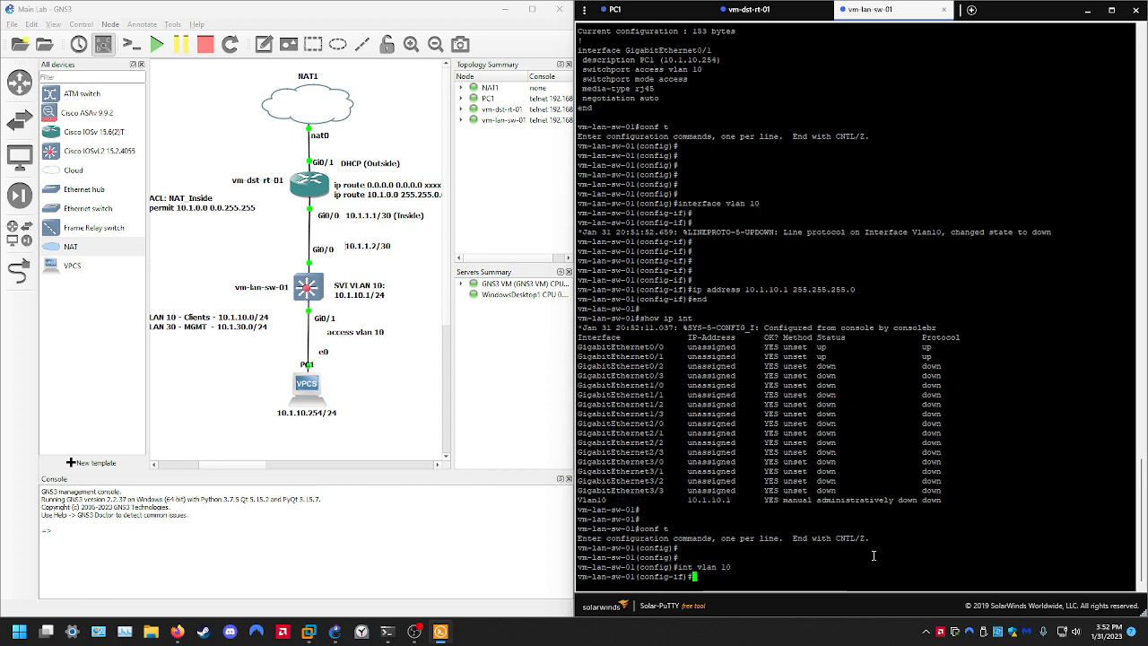
type("no shutdown")
key("Return")
key("Return")
key("Return")
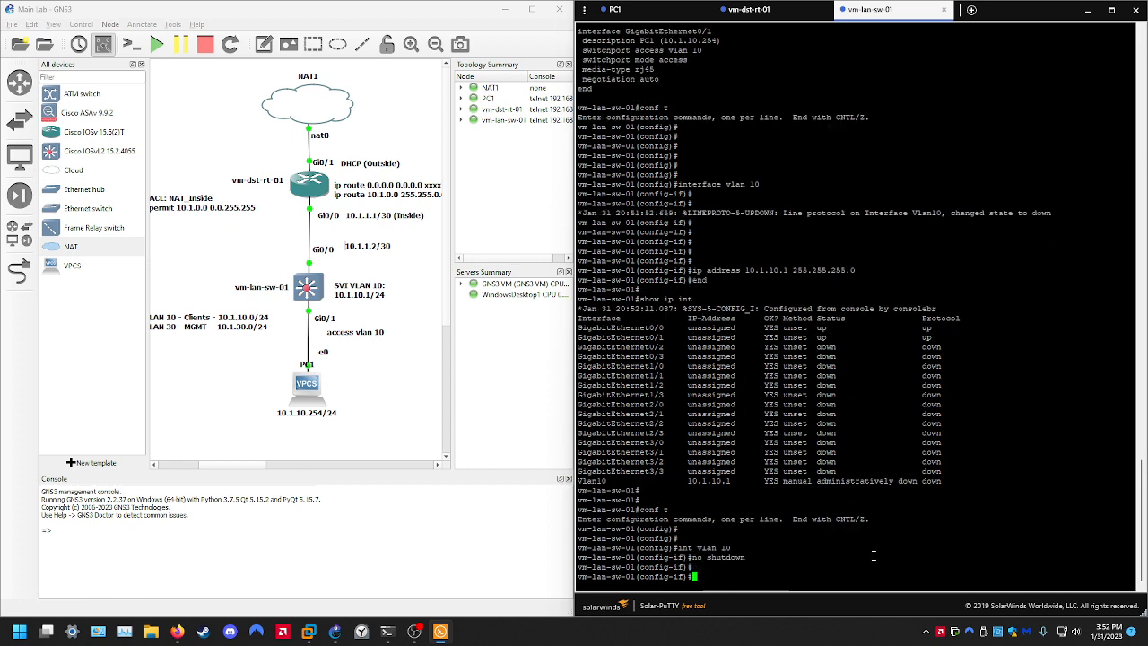
key("Return")
type("end")
key("Return")
Run "show ip int br" again and examine the Vlan10 state and the link messages logged for it
key("Return")
key("Return")
type("show ip int br")
key("Return")
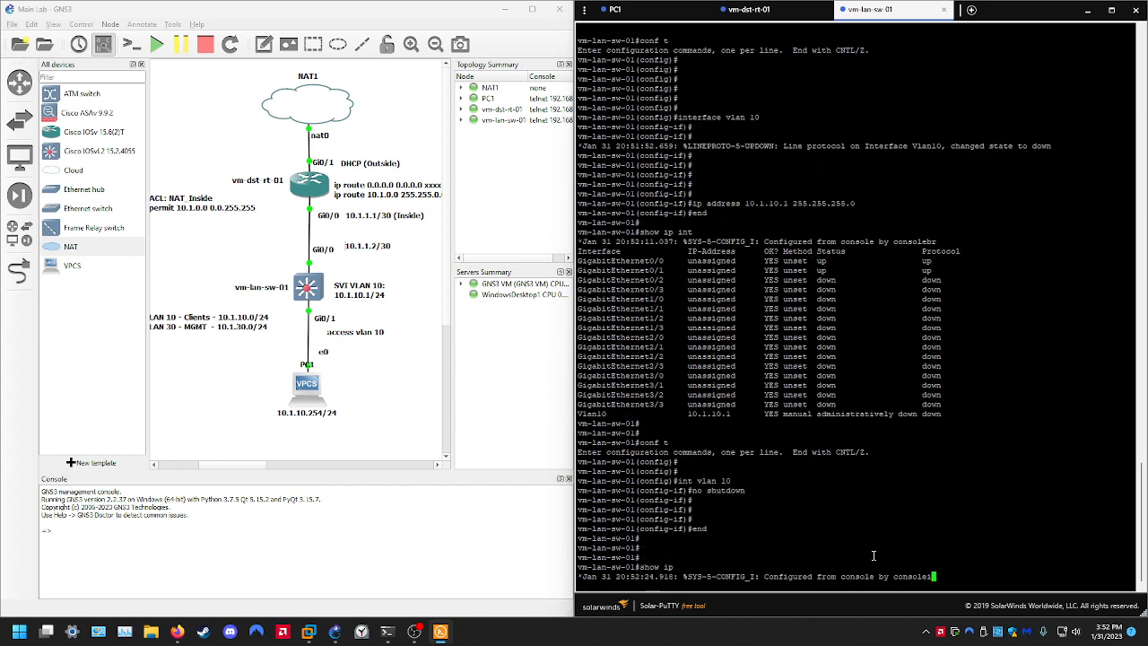
key("Return")
key("Return")
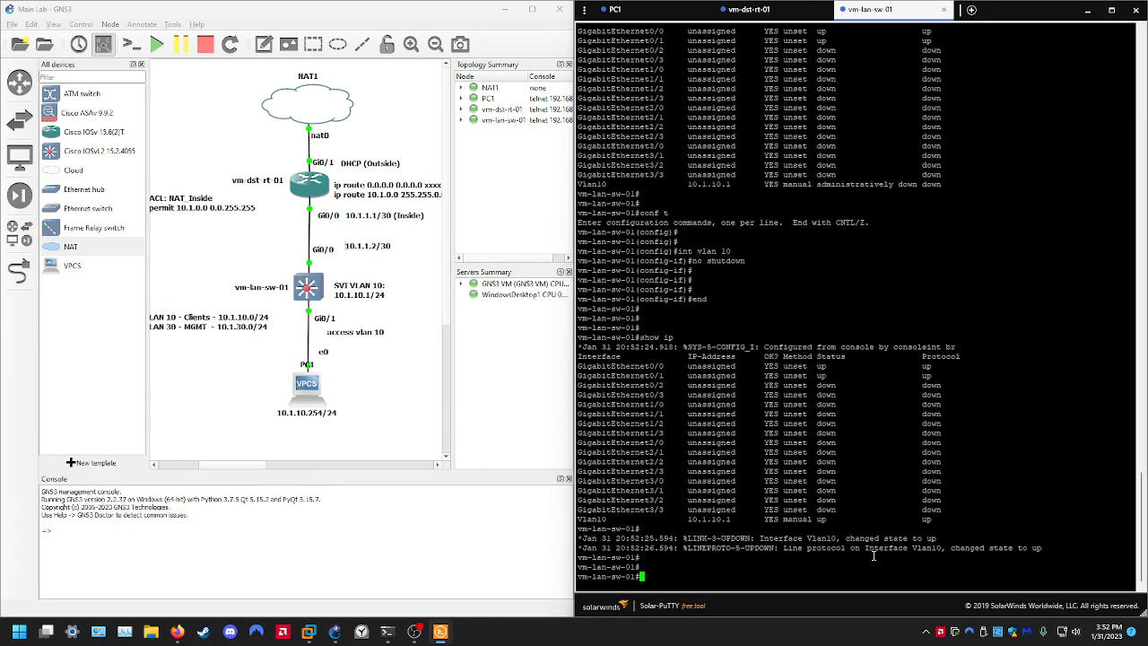
left_click_drag(586, 539, 980, 543)
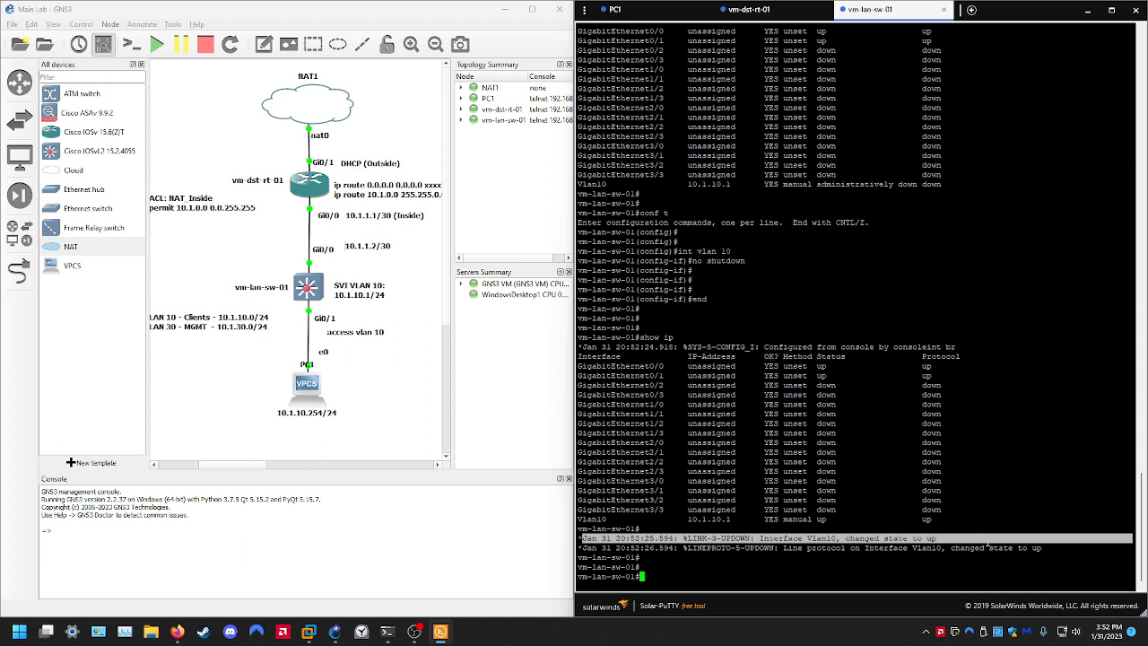
left_click_drag(1012, 544, 1041, 549)
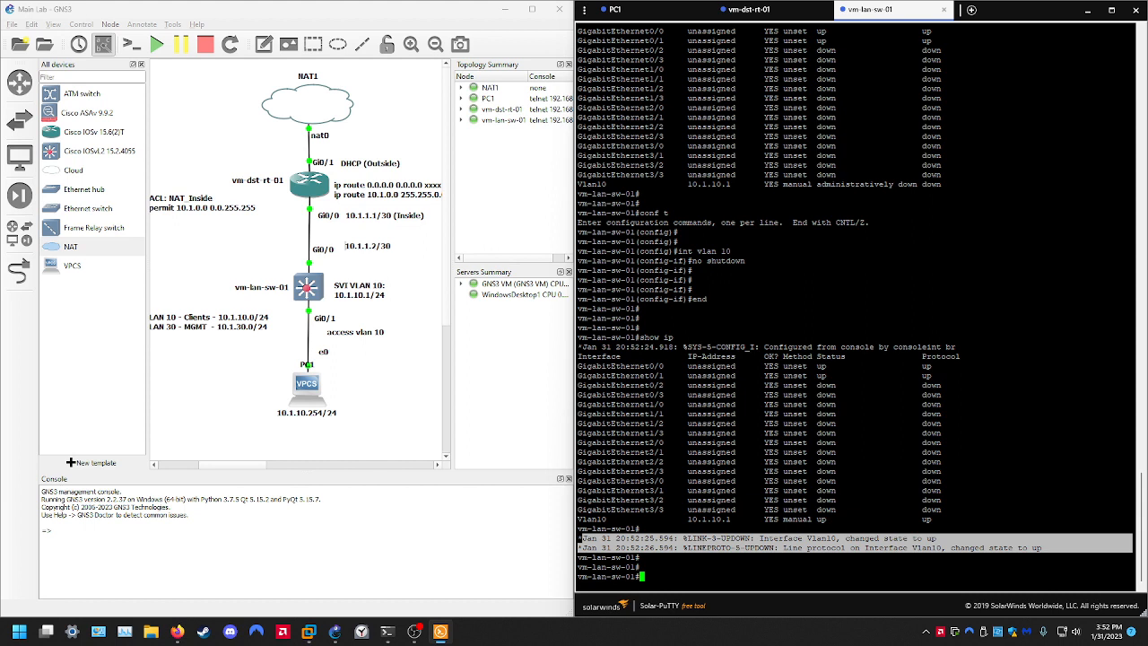
Examine the Vlan10 address and status line in the switch's interface listing
left_click(873, 548)
triple_click(718, 520)
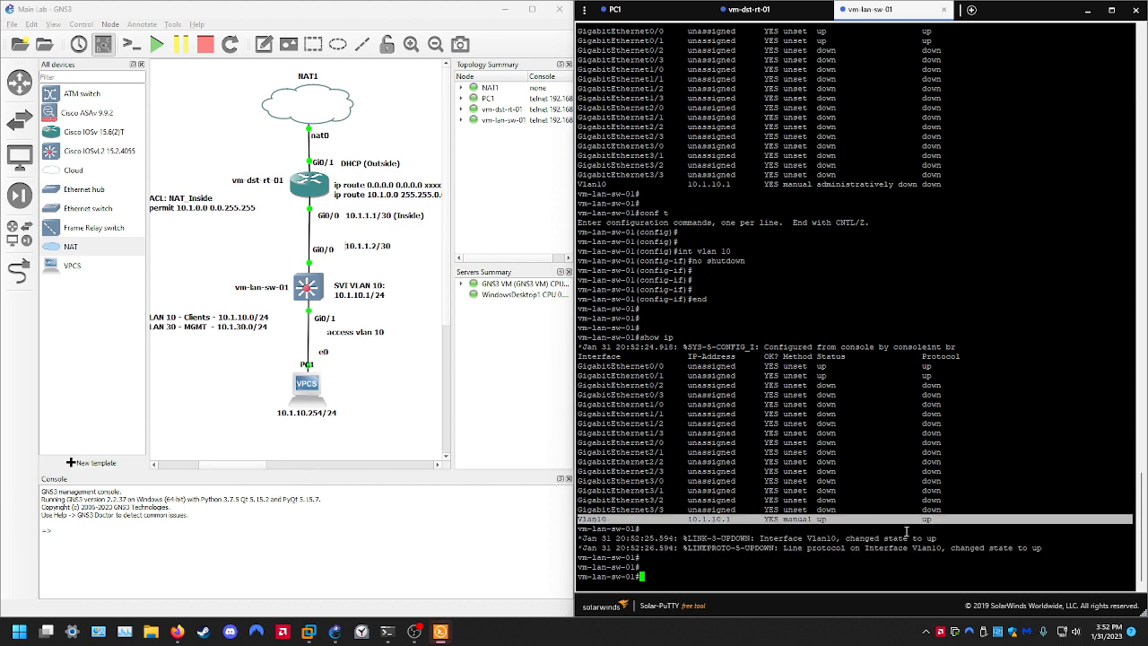
left_click(717, 521)
key("Return")
key("Return")
key("Return")
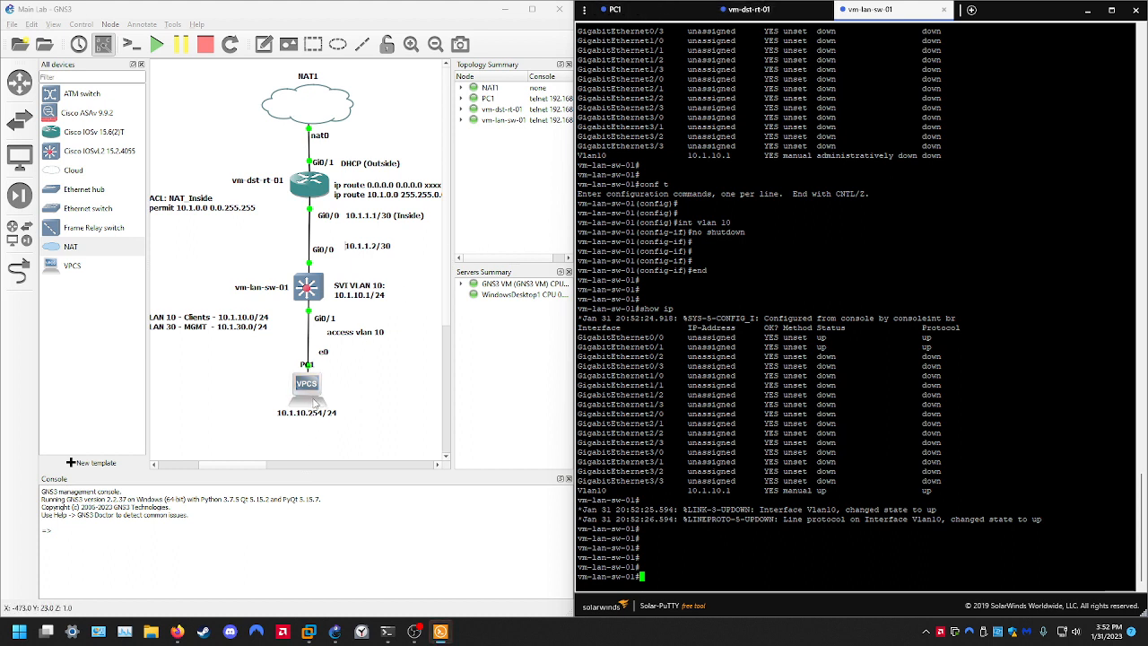
Ping 10.1.10.1 from the PC1 console, stop the command, and check the first reply line
left_click(617, 9)
key("Return")
key("Return")
key("Return")
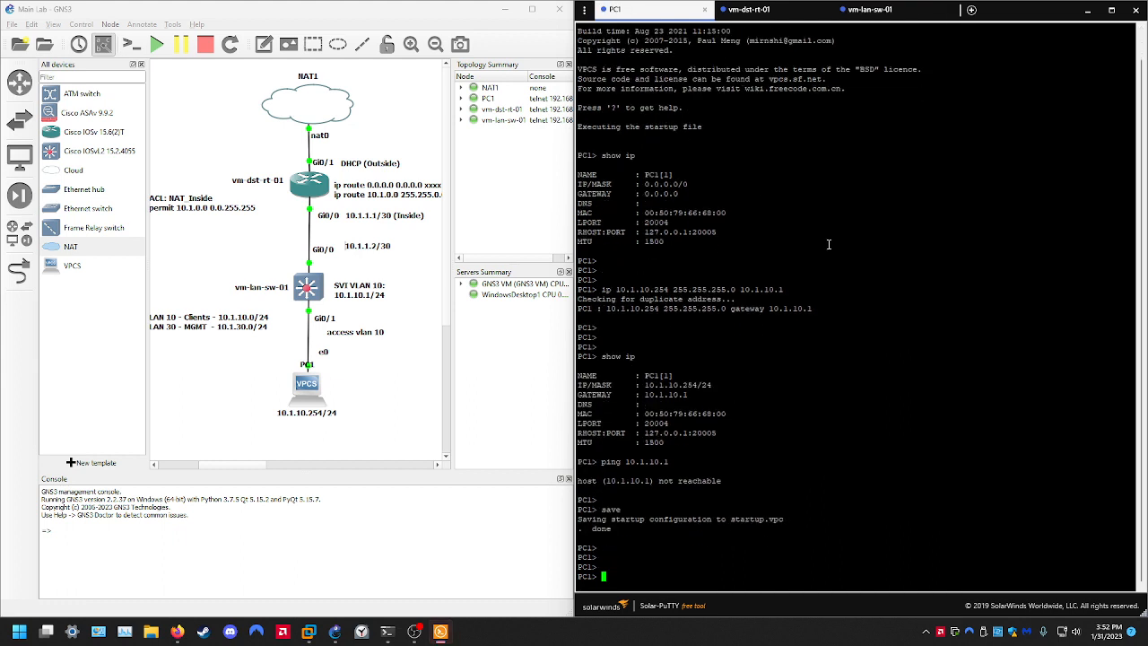
type("ping 10.1.10.1")
key("Return")
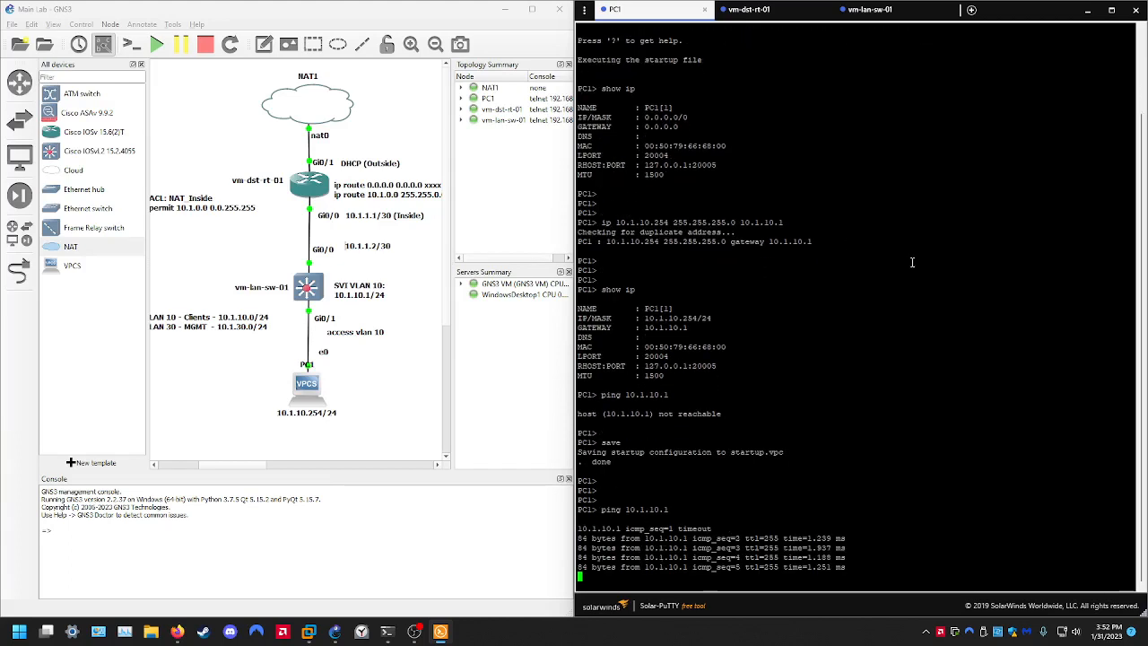
key("ctrl+c")
triple_click(675, 518)
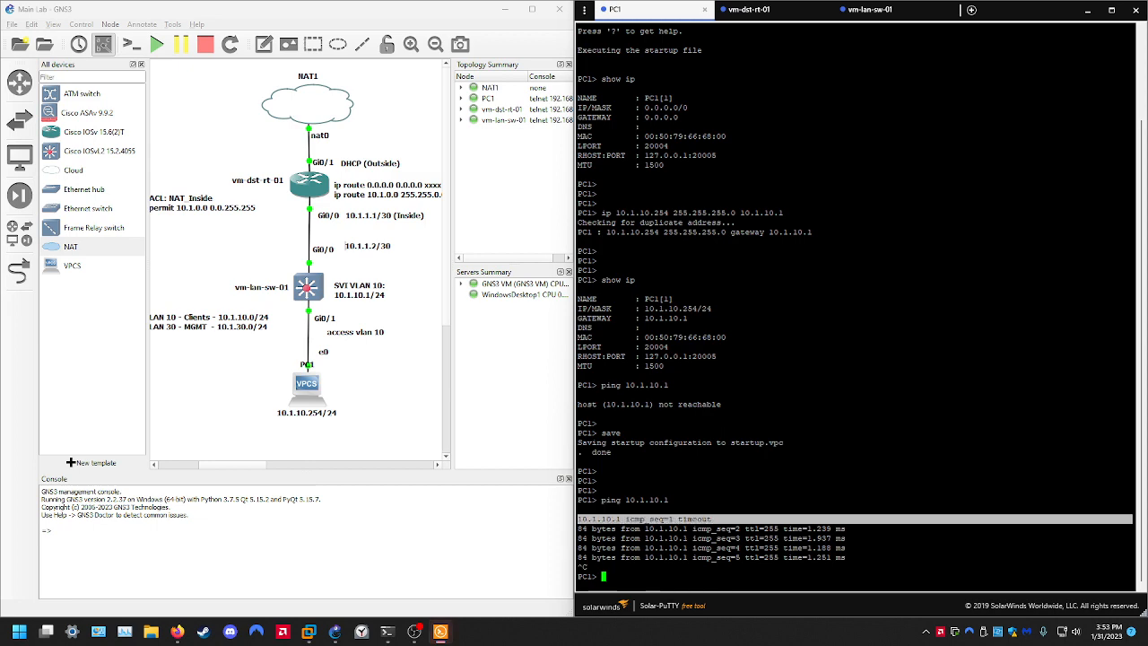
left_click(728, 523)
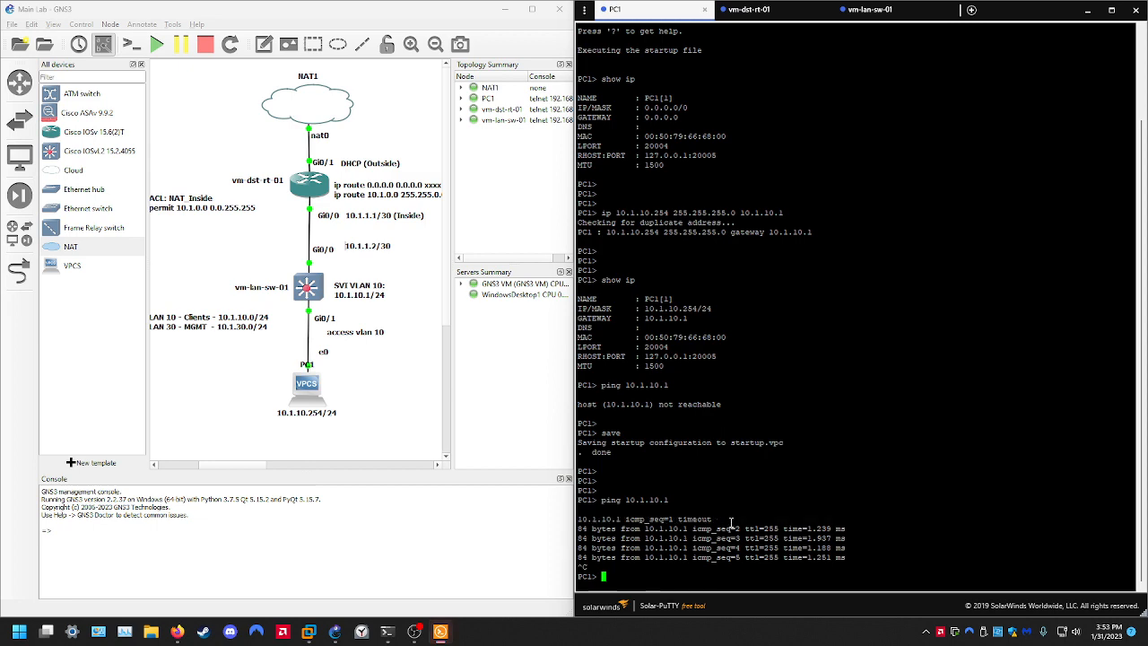
On vm-lan-sw-01, enter global configuration mode and open interface g0/0 for configuration
left_click(742, 12)
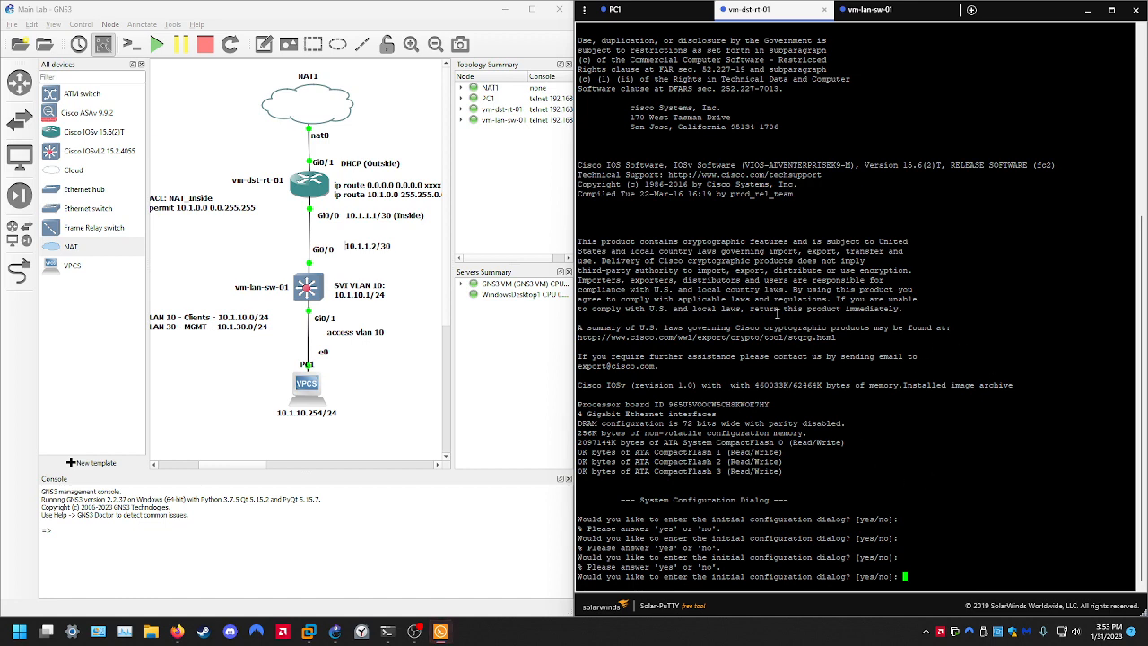
left_click(871, 9)
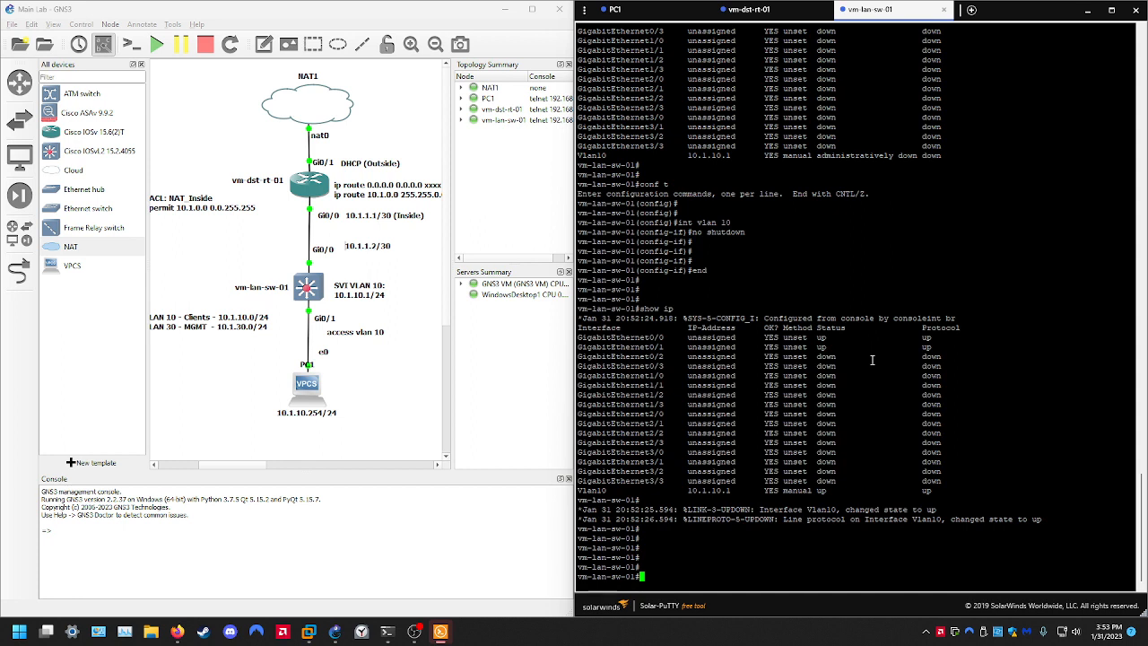
left_click(223, 356)
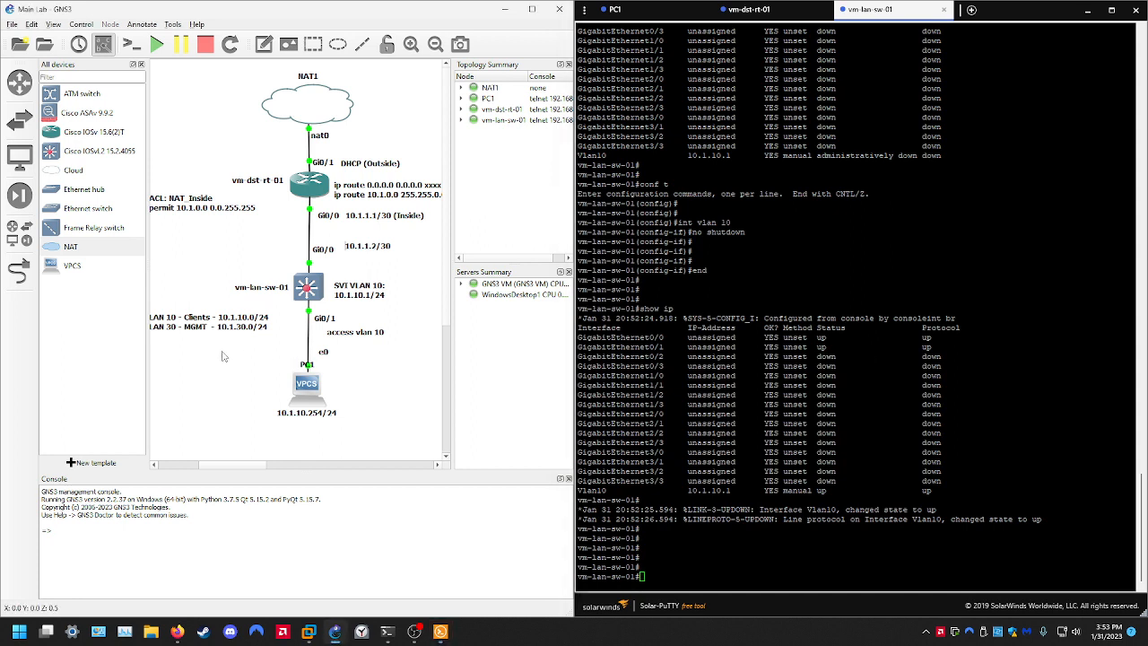
left_click(841, 394)
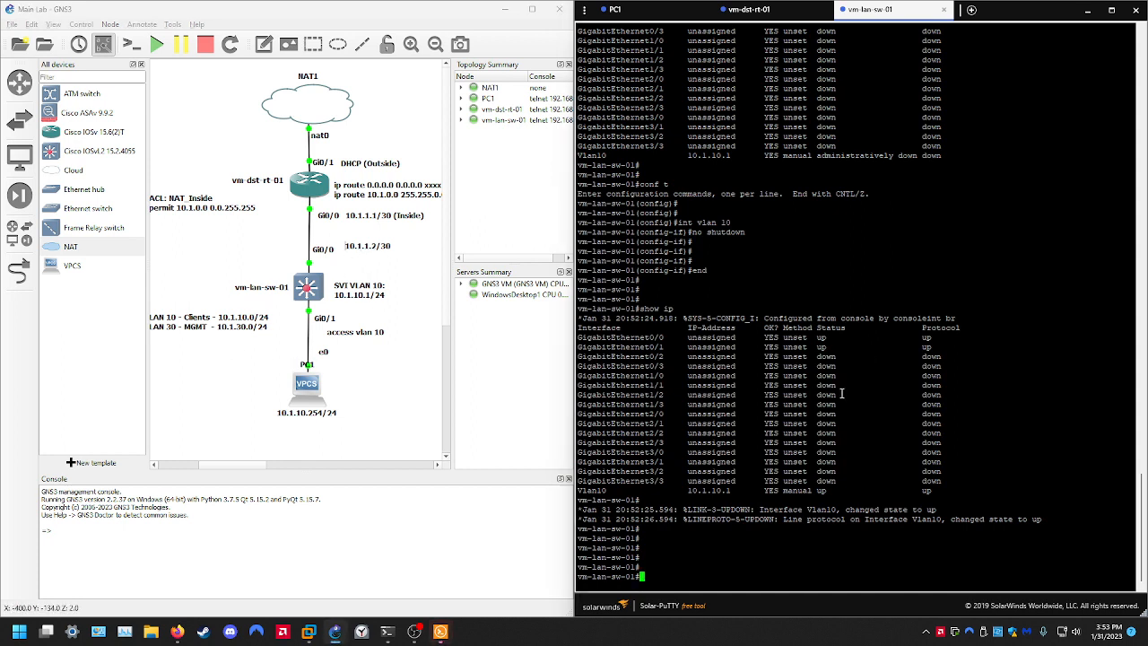
type("conf t")
key("Return")
key("Return")
key("Return")
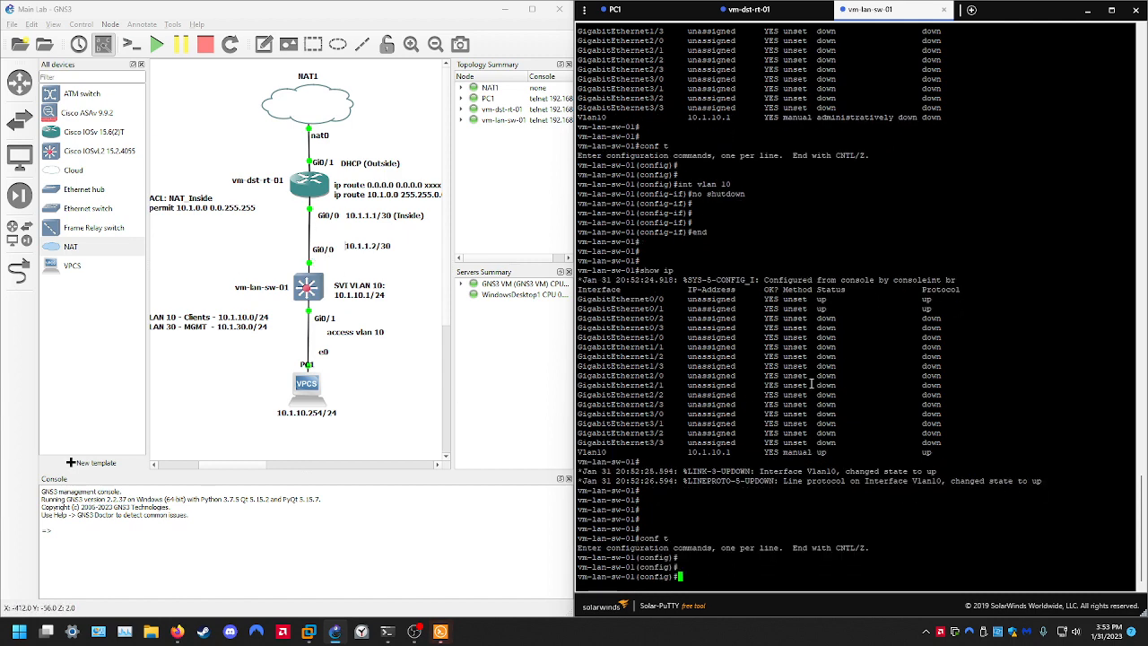
type("int g0/0")
key("Return")
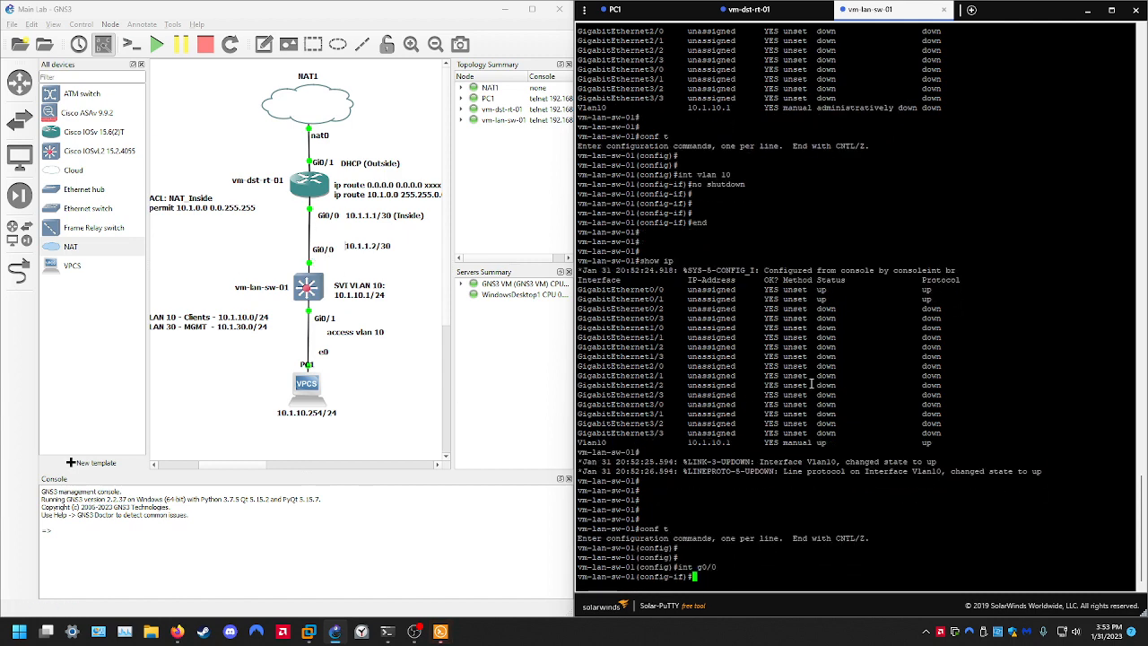
Set the g0/0 interface description to "vm-dst-rt-01 (G0/0 - 10.1.1.1)" and check the entered line
type("description vm-dswt-")
key("BackSpace")
key("BackSpace")
key("BackSpace")
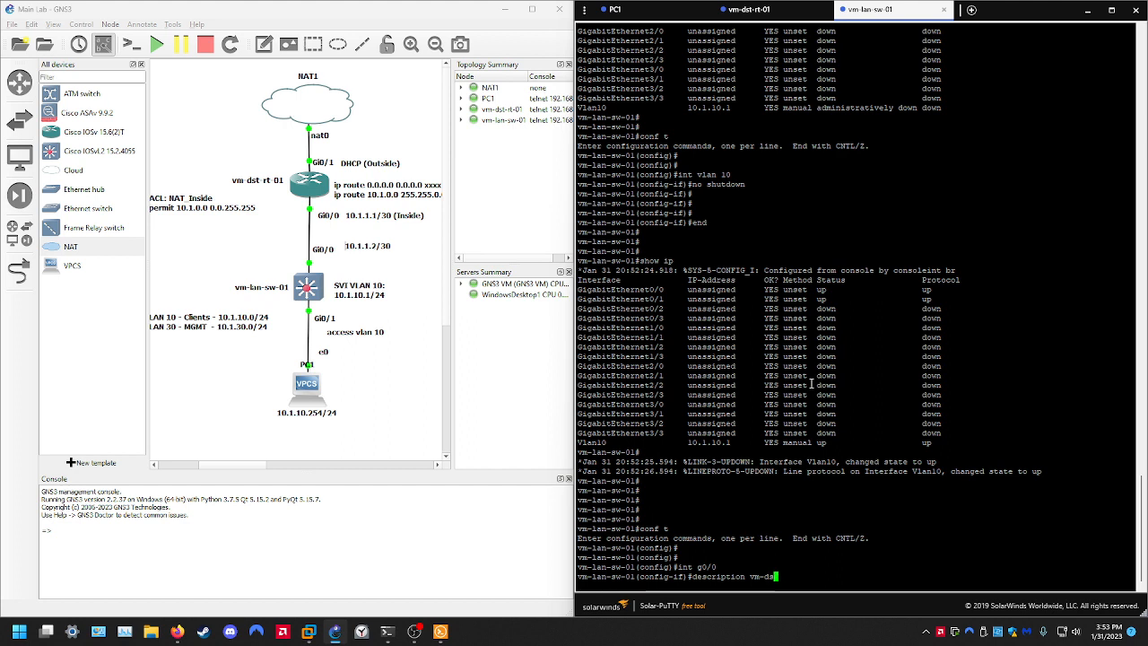
type("t-rt-01 (G0/0 - 10.1.1.1)")
key("Return")
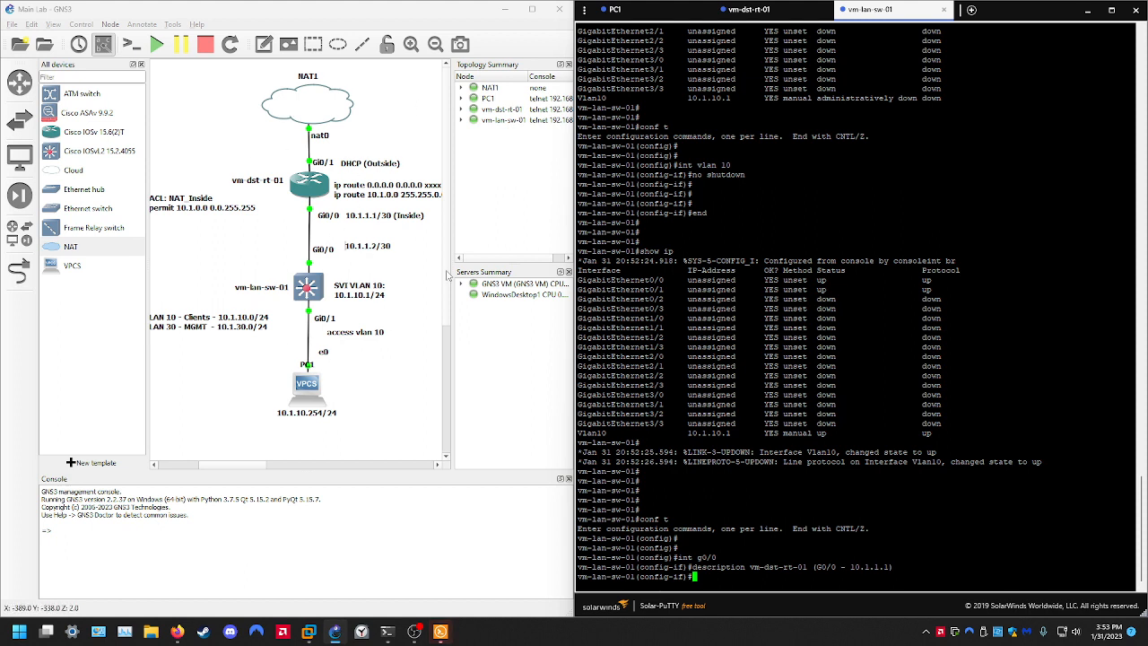
triple_click(844, 561)
left_click(846, 567)
triple_click(854, 569)
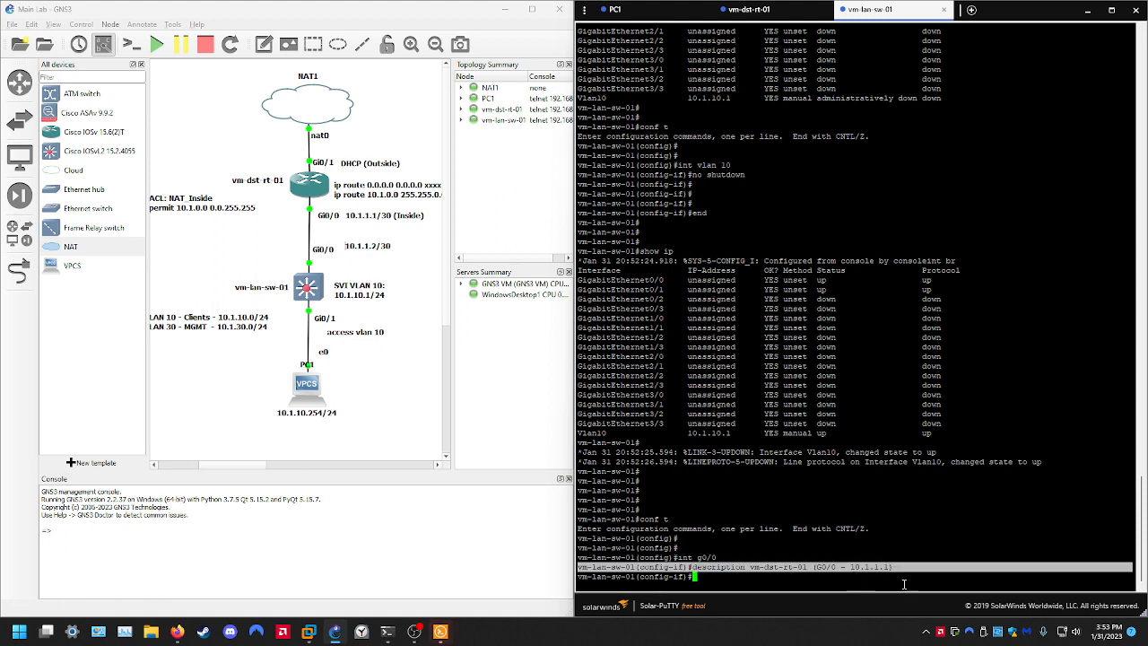
left_click(907, 585)
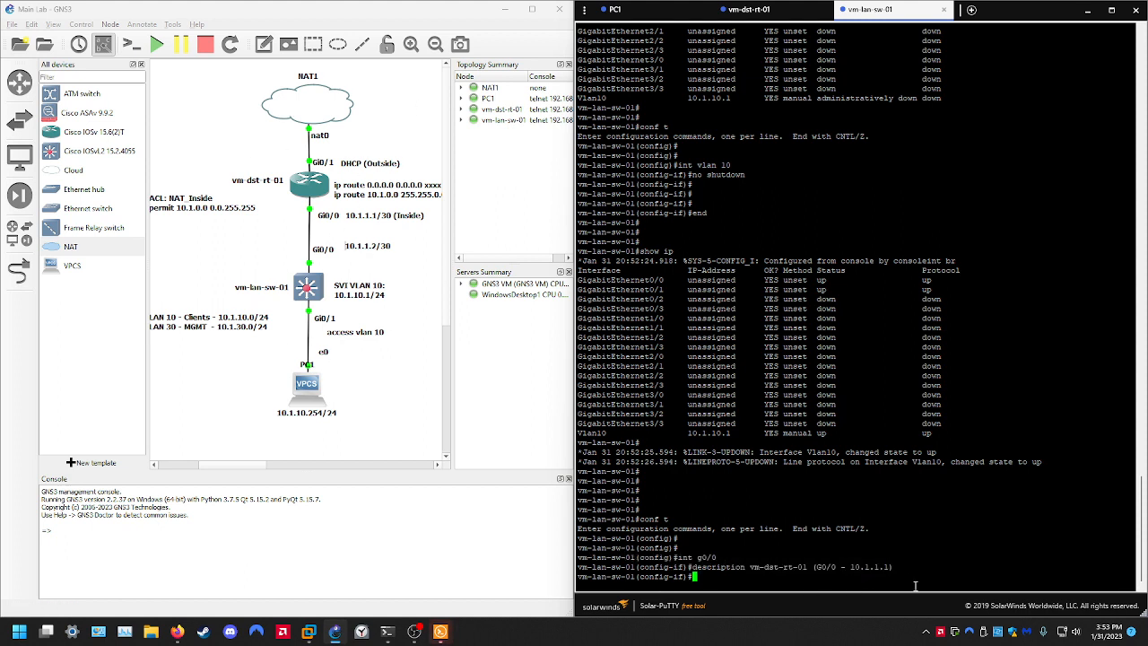
Enable g0/0 with "no shutdown" and try to assign it IP address 10.1.1.2 with mask 255.255.255.252
type("no shutdown")
key("Return")
type("ip ")
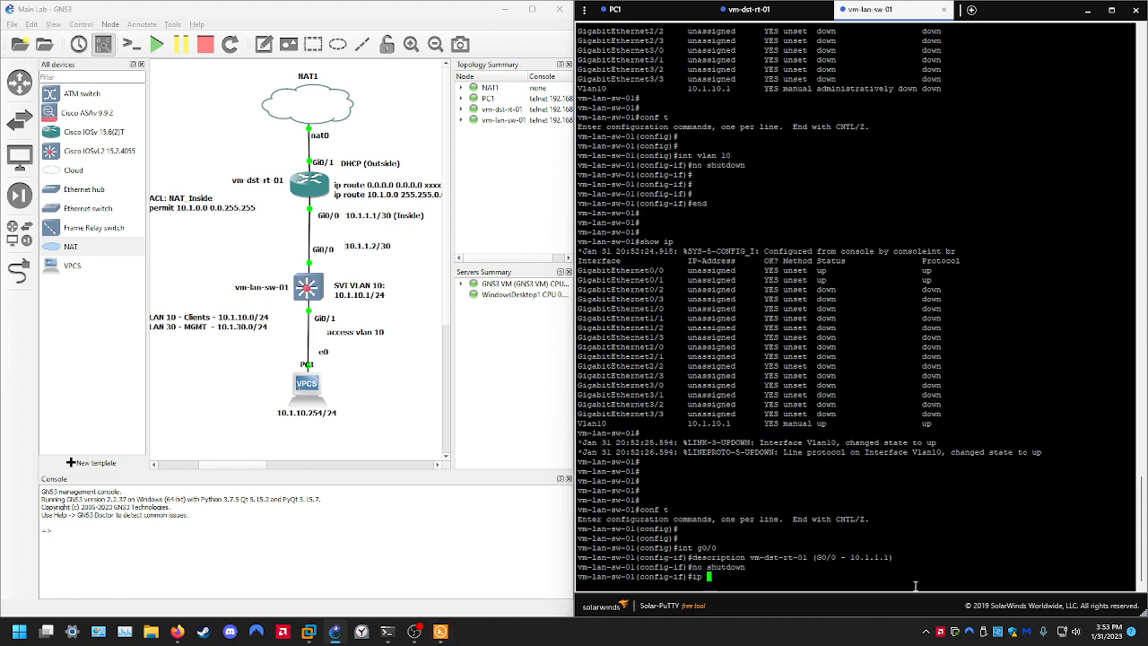
type("address 10.1.1.2 255.255.255.252")
key("Return")
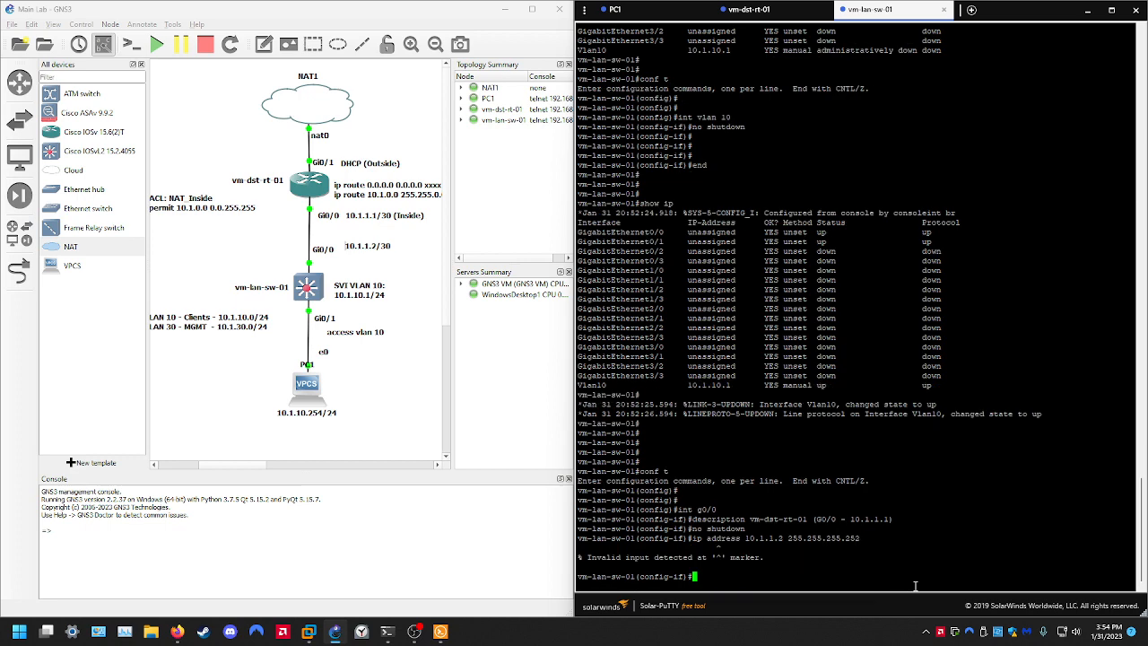
Convert interface g0/0 to a routed port with "no switchport"
key("Return")
key("Return")
key("Up")
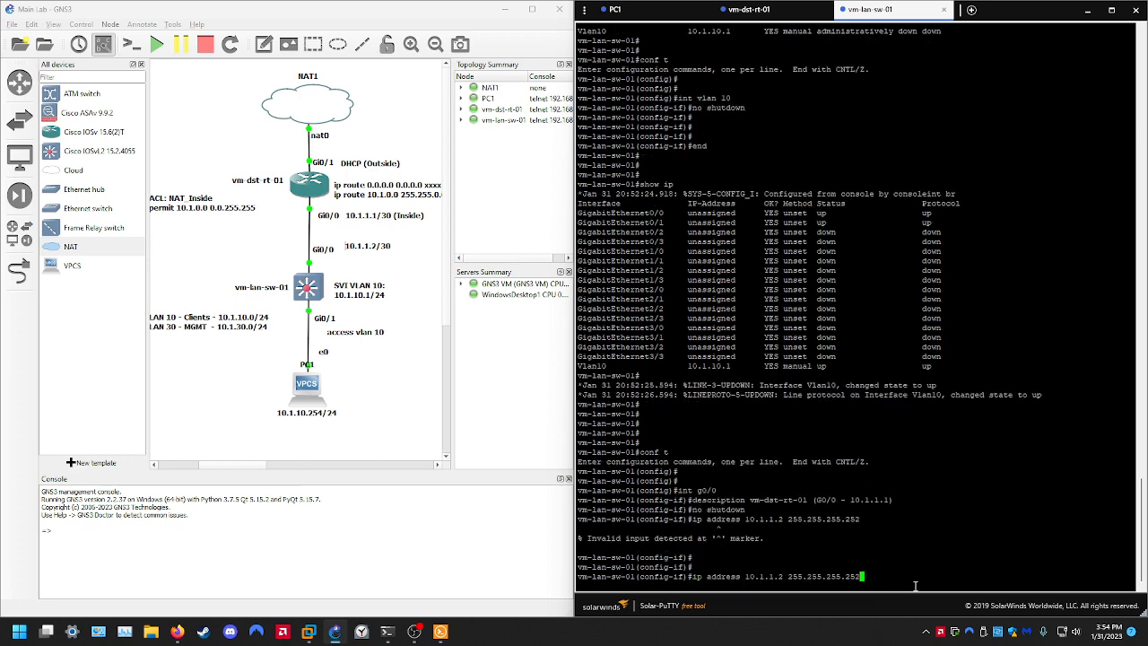
key("Down")
type("no switchport")
key("Return")
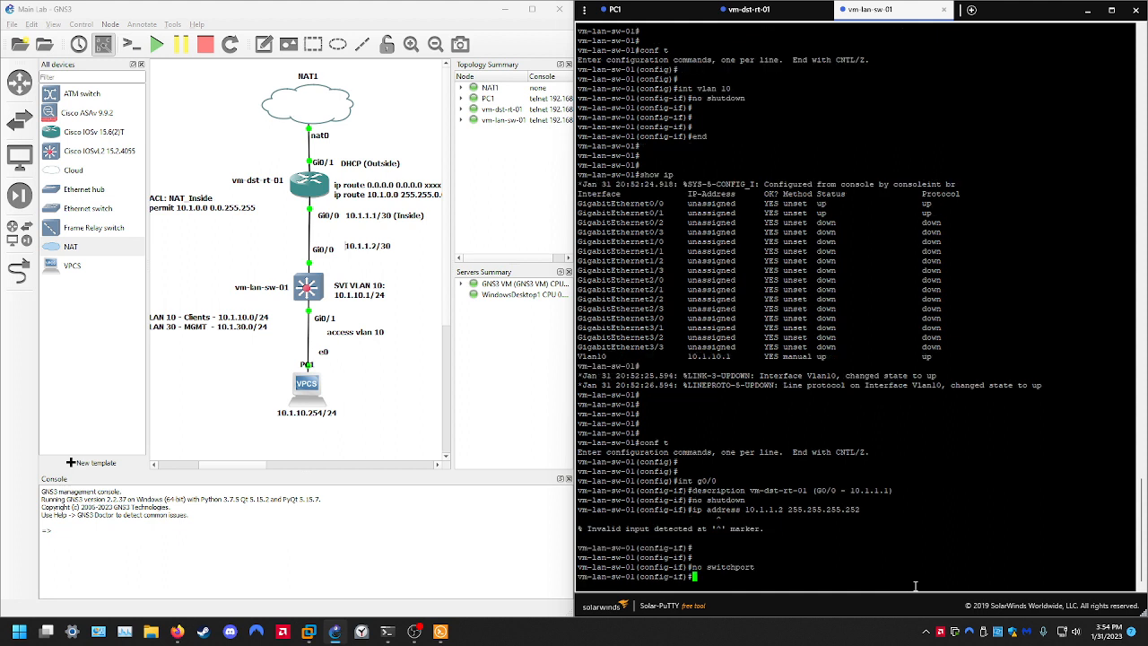
Assign IP address 10.1.1.2 with mask 255.255.255.252 to the routed g0/0 interface
key("Return")
key("Up")
key("Up")
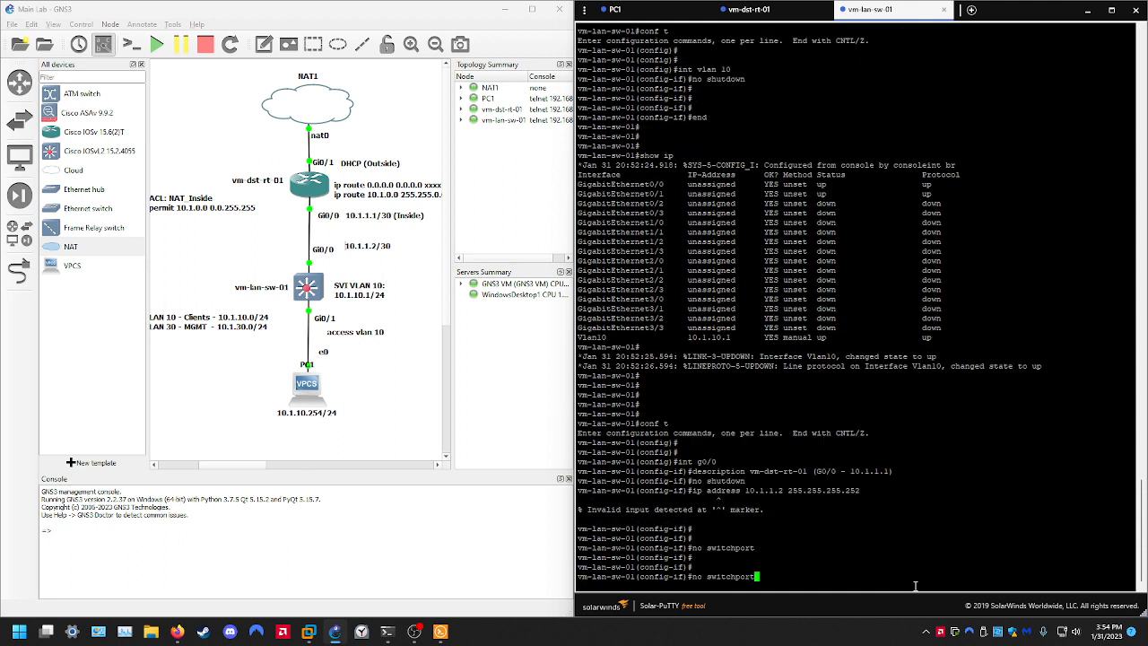
key("Return")
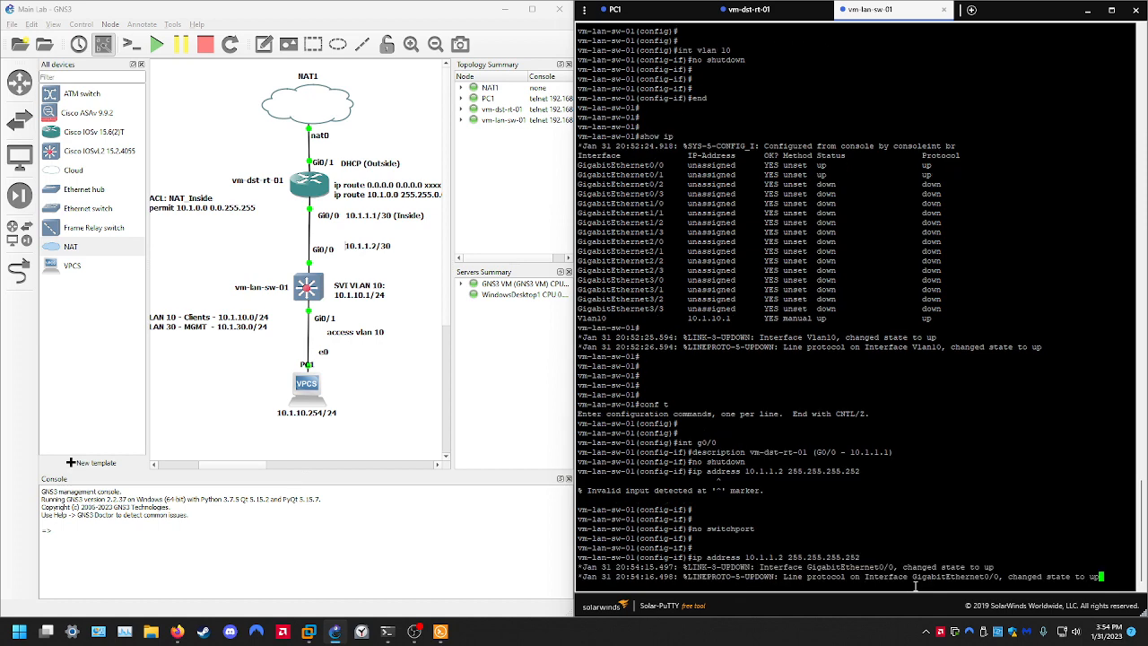
key("Return")
key("Return")
key("Return")
key("Return")
key("Return")
key("Return")
key("Return")
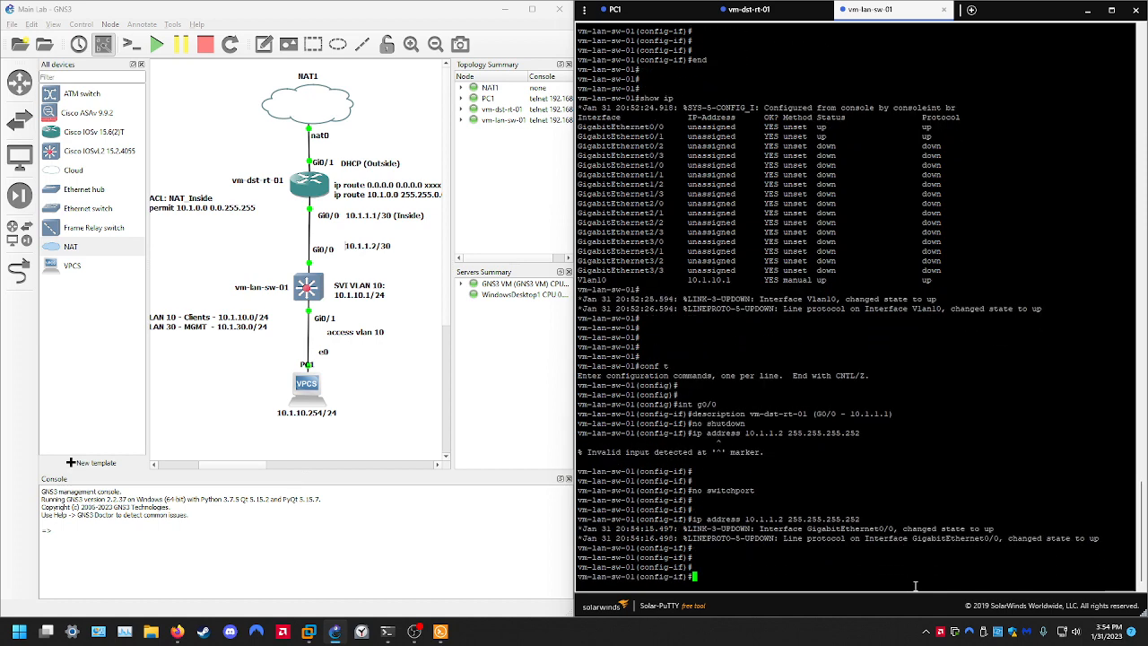
key("Return")
key("Return")
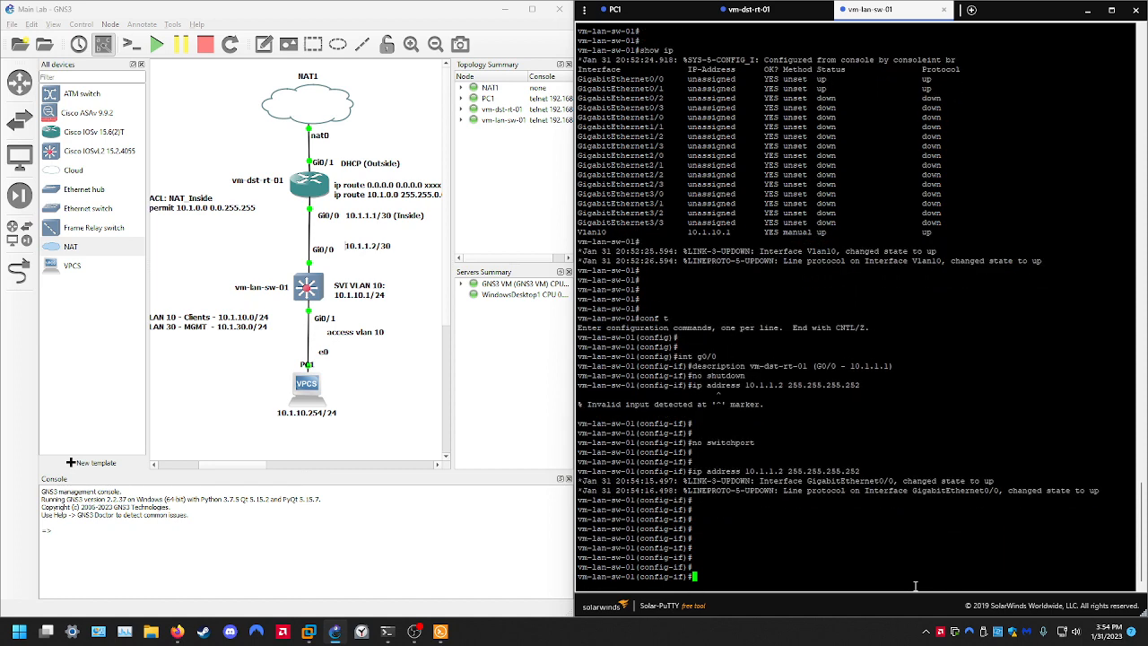
Leave configuration mode and run "show ip int br" to check the address and status of GigabitEthernet0/0
type("end")
key("Return")
key("Return")
key("Return")
type("show ")
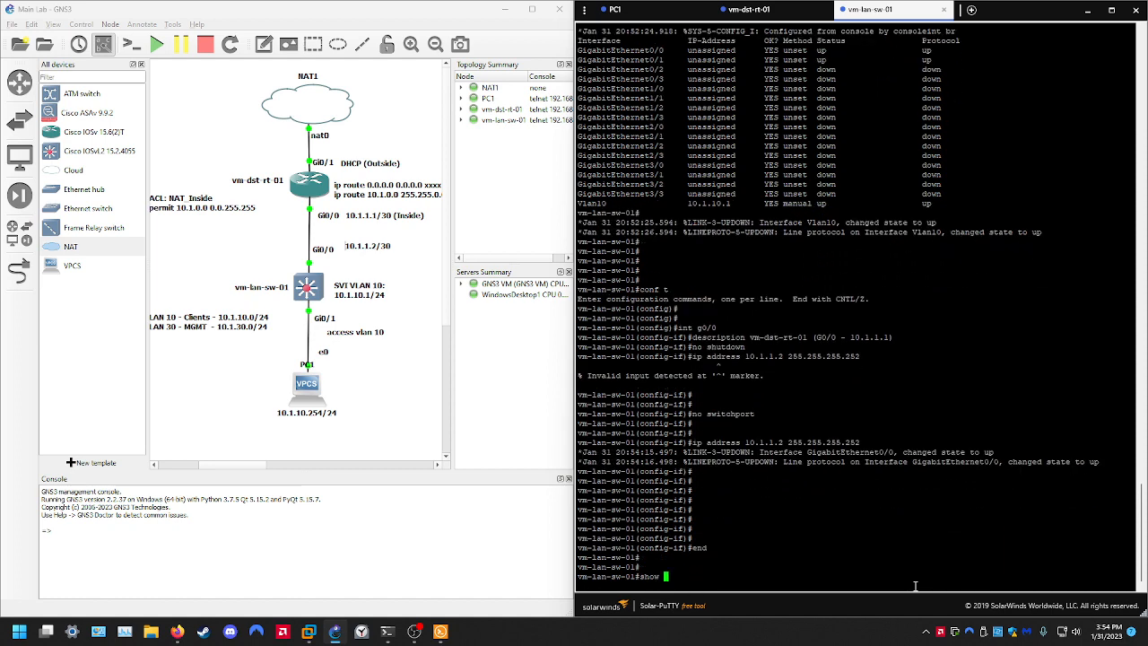
type("ip int br")
key("Return")
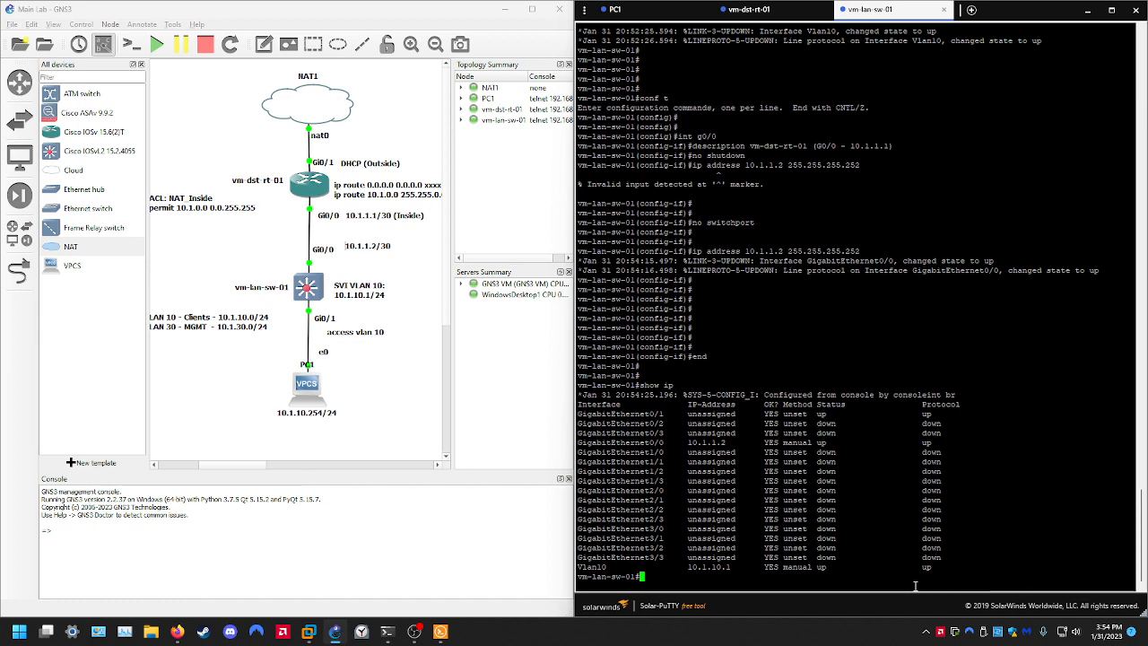
triple_click(706, 443)
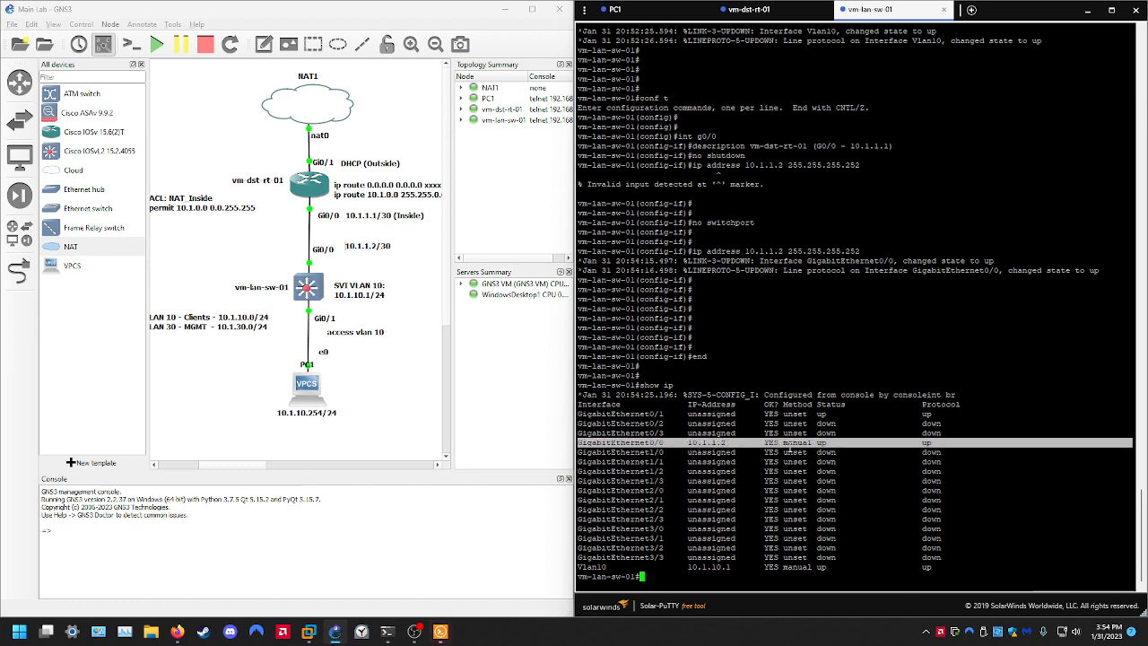
Run "show int status" and examine the name, status and VLAN columns of port Gi0/0
key("Return")
key("Return")
type("show int statu")
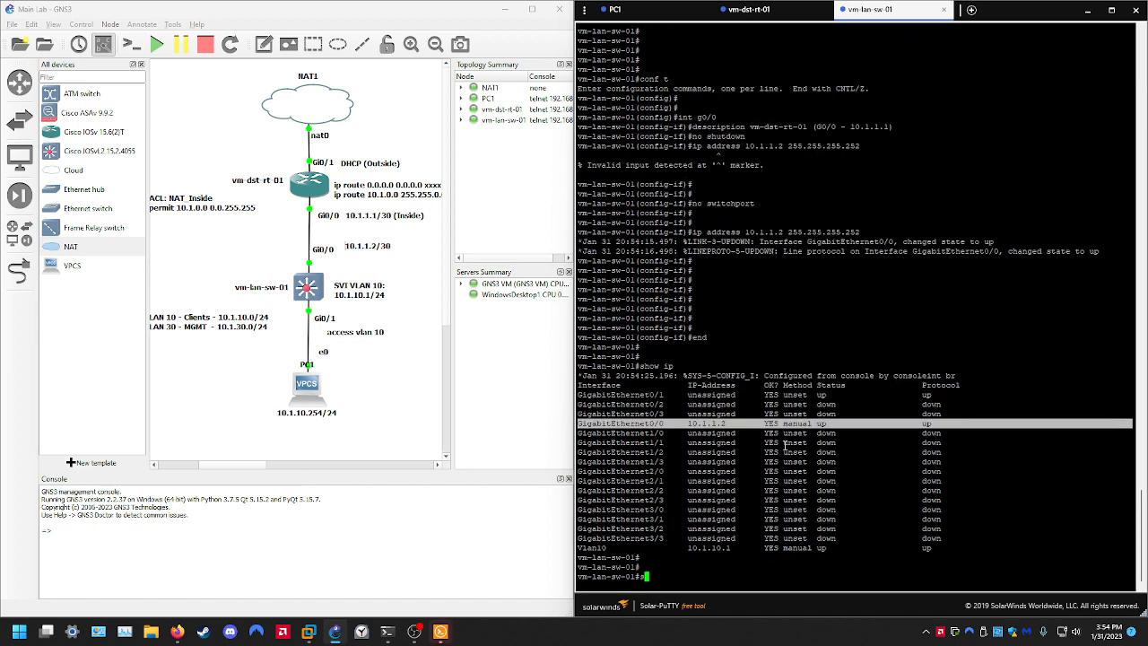
type("s")
key("Return")
key("Return")
key("Return")
key("Return")
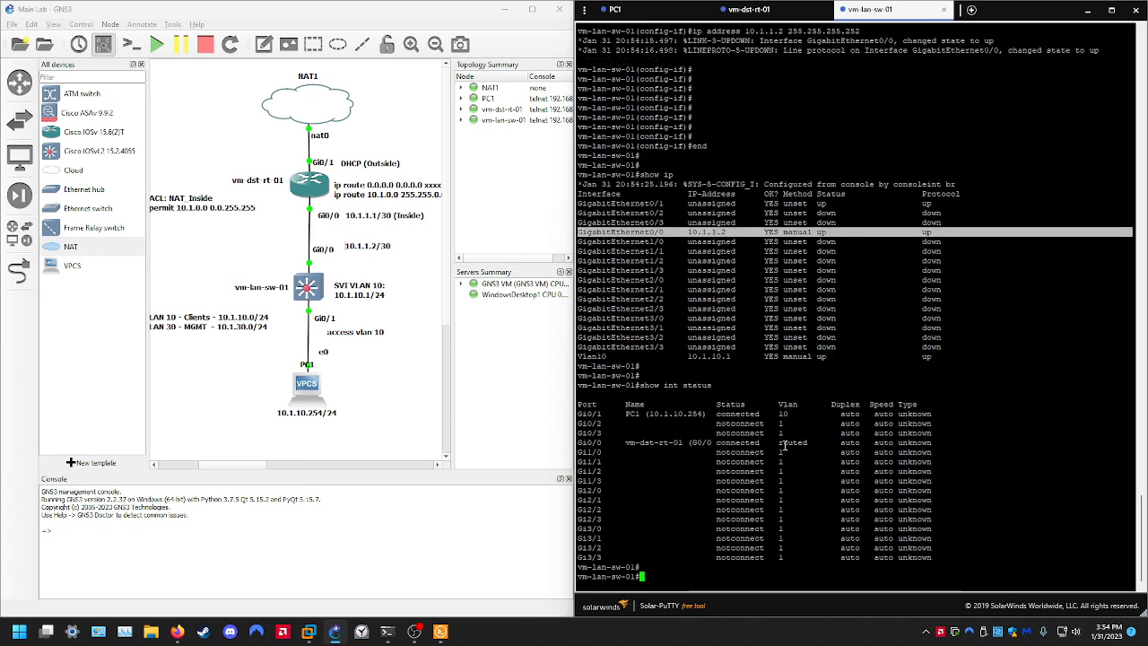
double_click(779, 426)
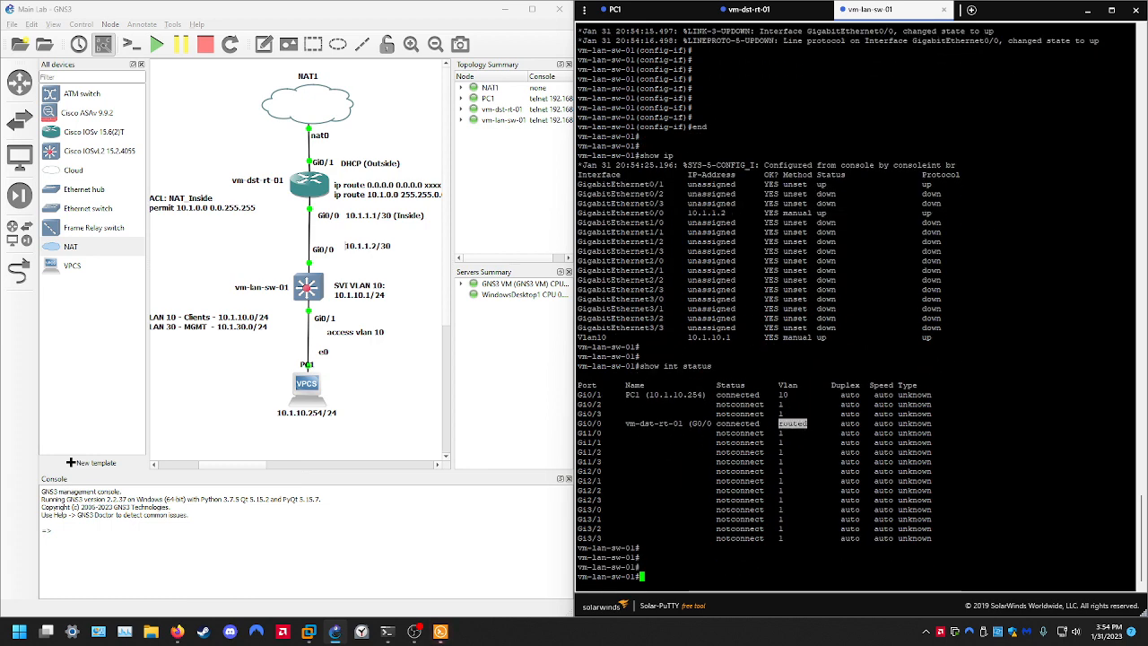
double_click(734, 423)
double_click(656, 424)
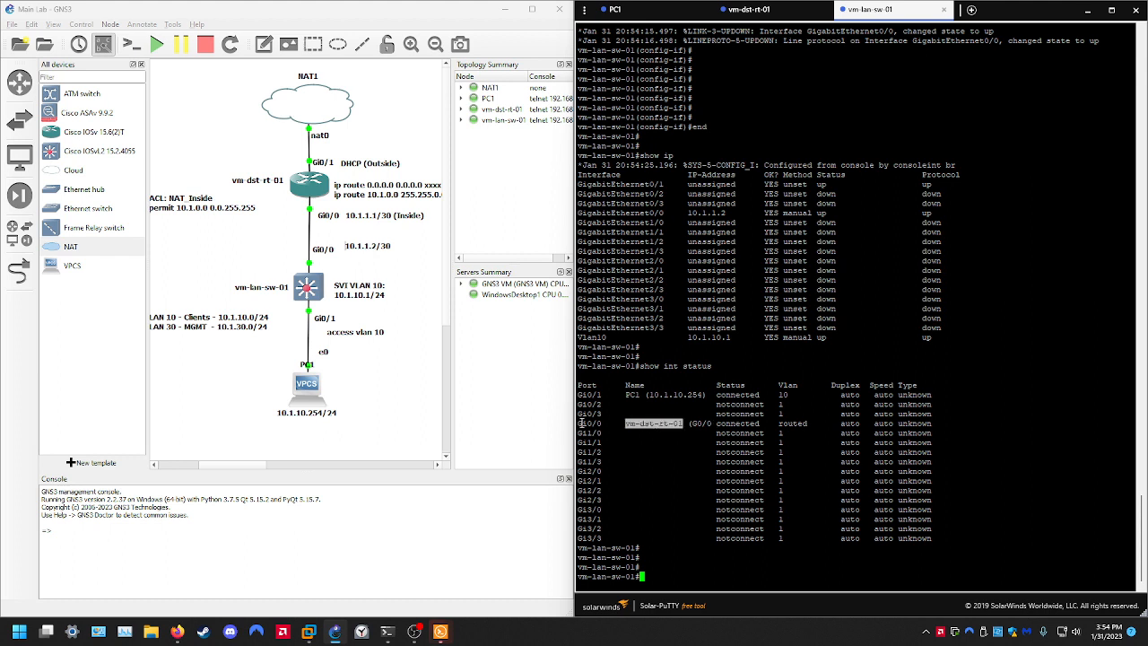
left_click_drag(580, 423, 965, 428)
Save the switch's running configuration with "copy run start", accepting the default destination filename startup-config
key("Return")
key("Return")
key("Return")
key("Return")
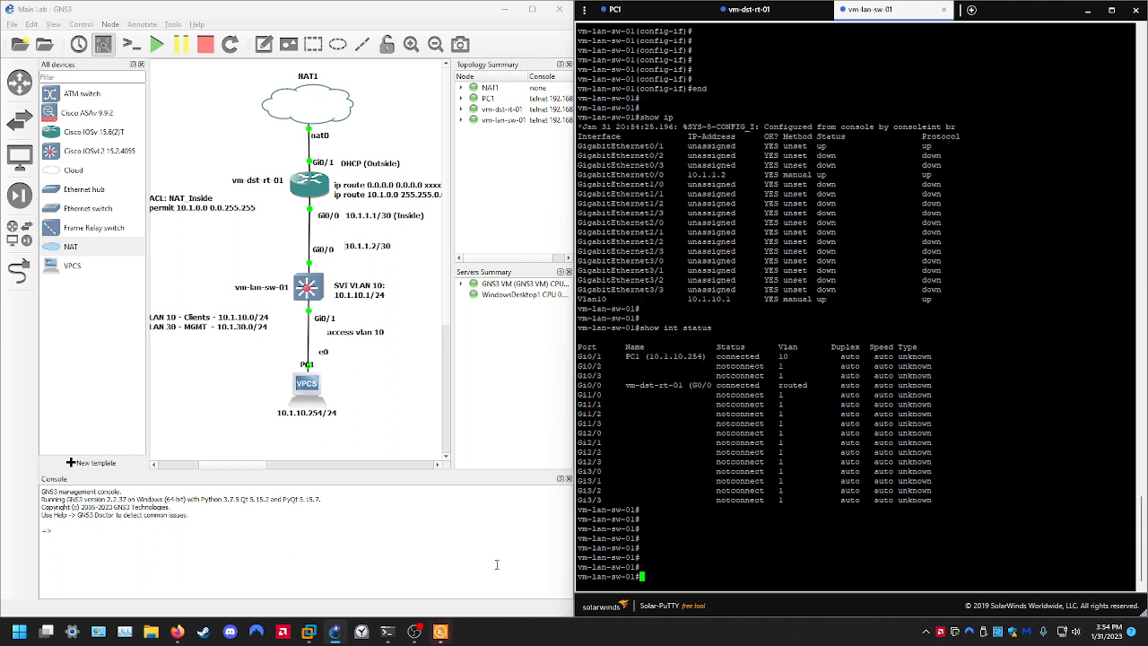
type("copy run start")
key("Return")
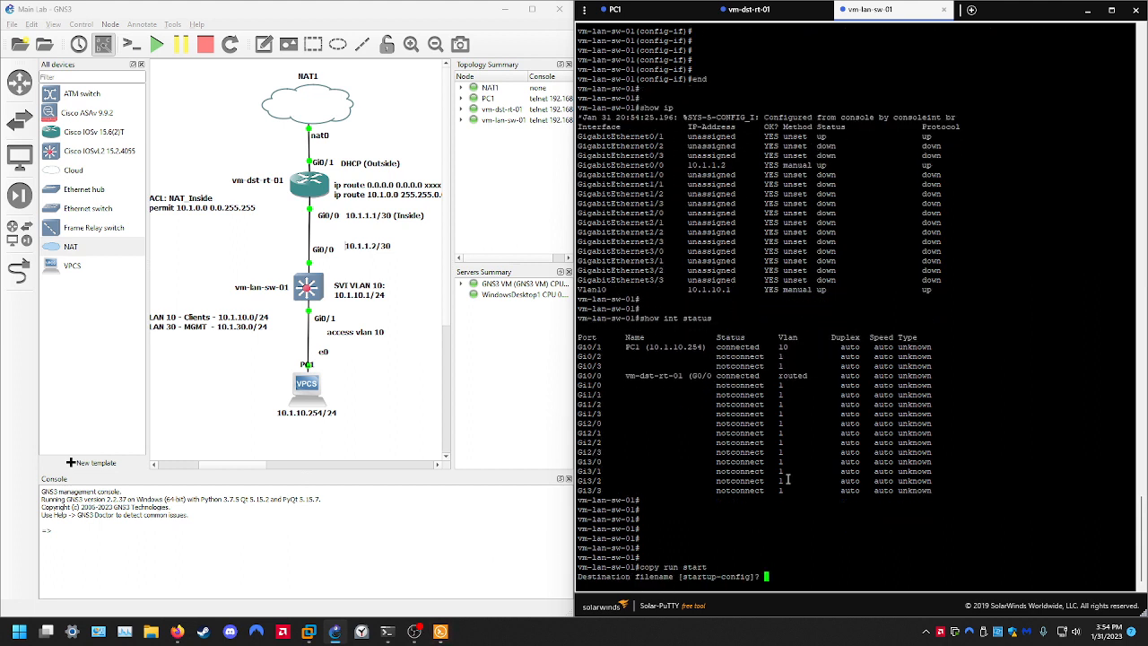
key("Return")
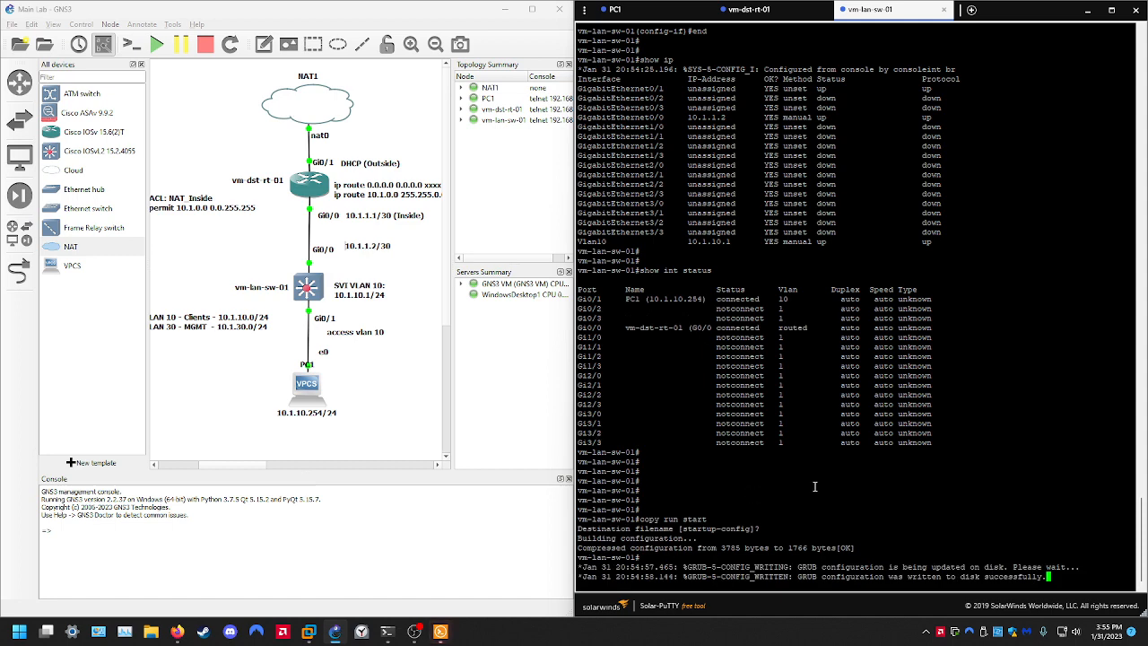
Save the switch's configuration again using the "write" command
key("Return")
key("Return")
key("Return")
key("Return")
type("wr")
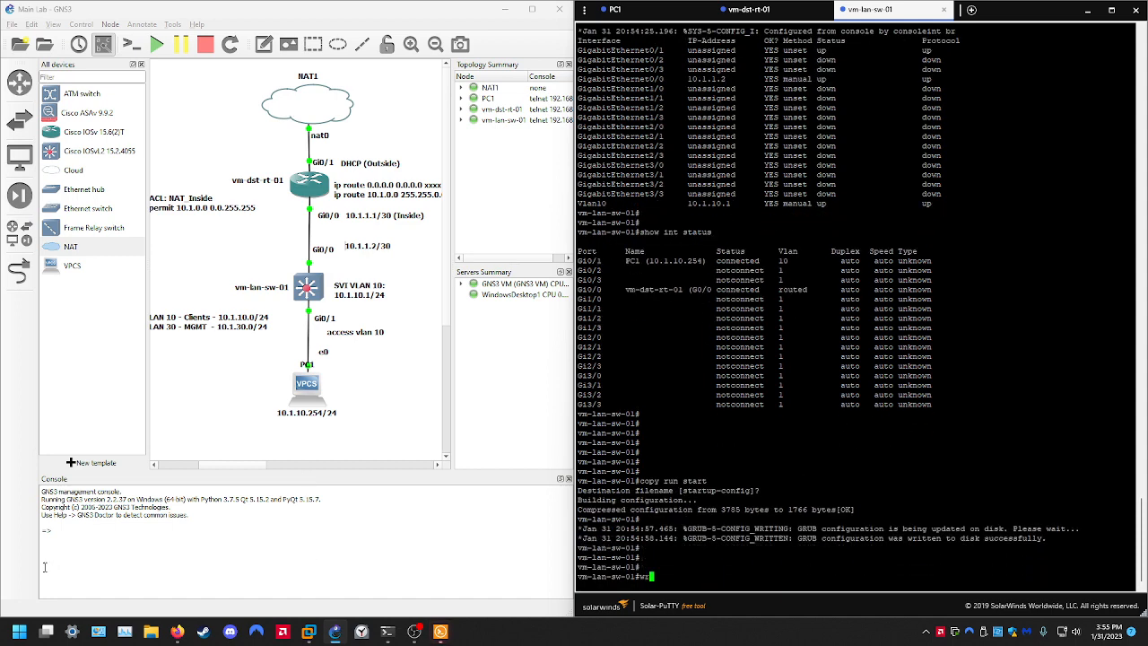
key("Tab")
key("Return")
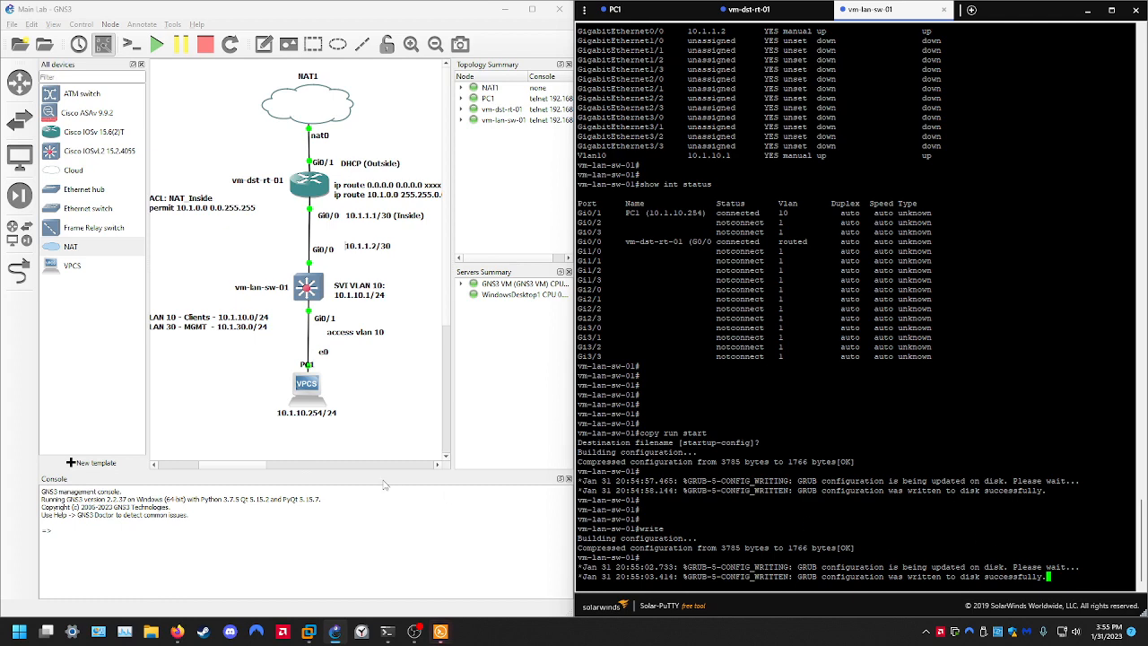
key("Return")
key("Return")
key("Return")
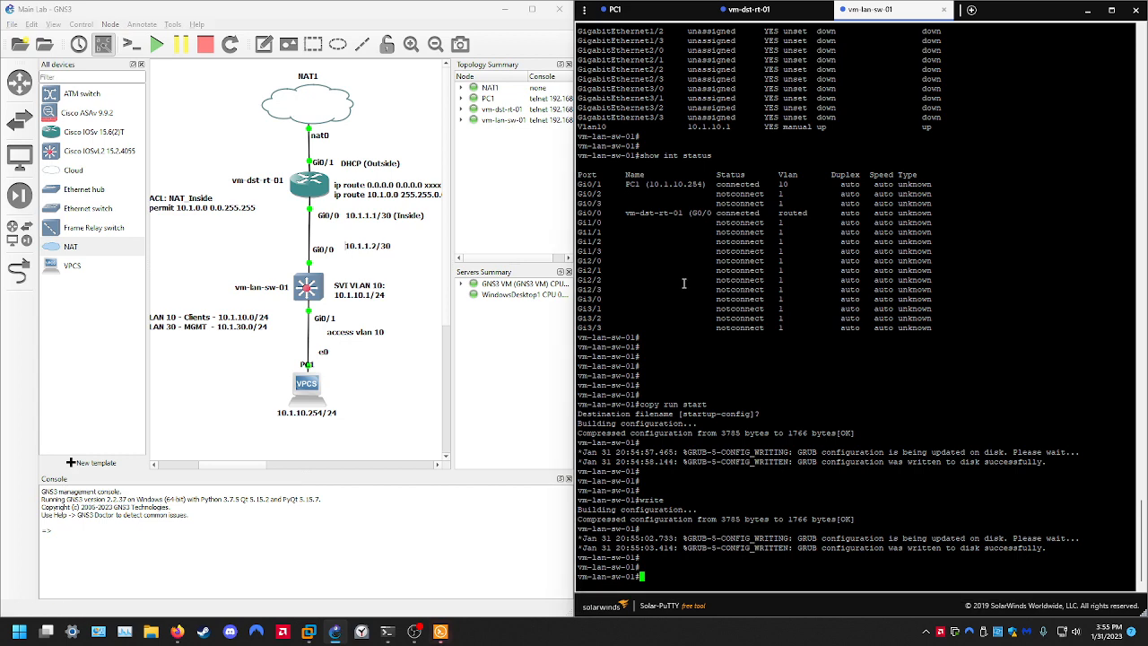
key("Return")
key("Return")
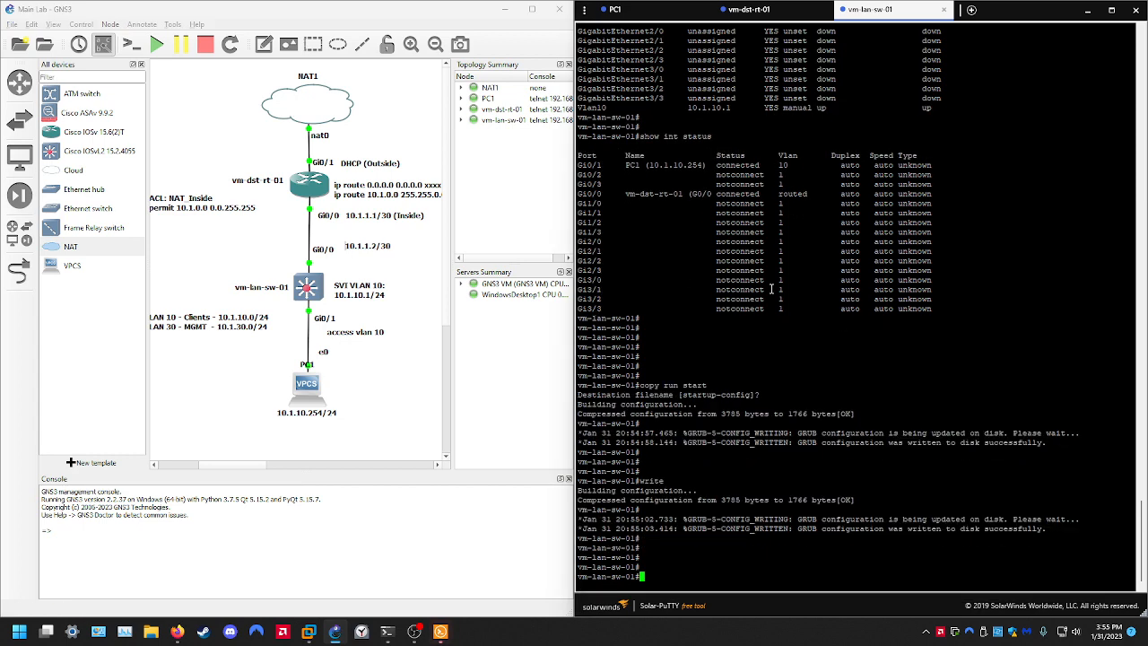
Enter configuration mode, start a default route 0.0.0.0 0.0.0.0 via 10.1.1.1, and query the help for its name option
type("conf t")
key("Return")
key("Return")
key("Return")
key("Return")
key("Return")
key("Return")
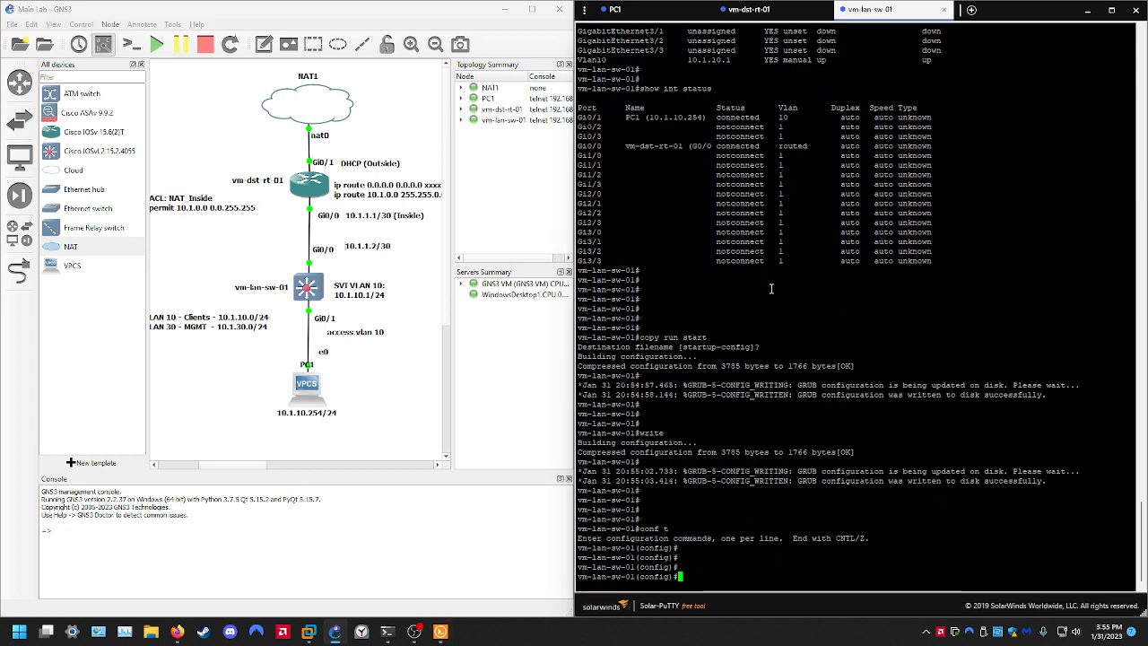
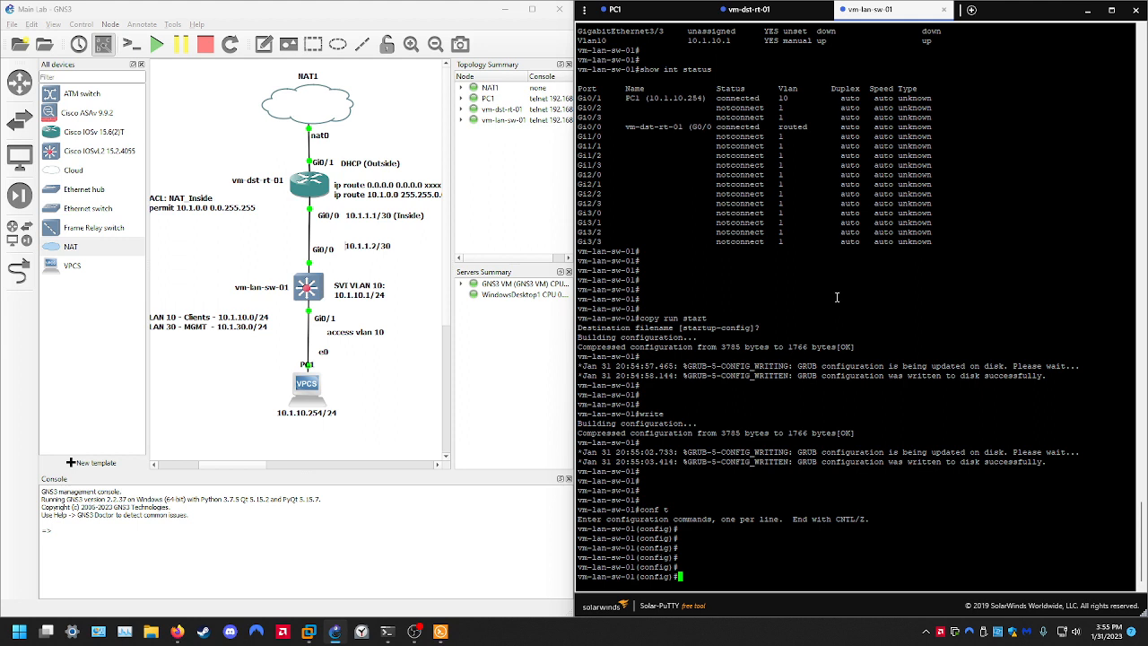
type("ip route 0.0.0.0 0.0.0.0")
key("Left")
key("Left")
key("Left")
key("Left")
key("Left")
key("Left")
key("Left")
key("Right")
key("Right")
key("Right")
key("Right")
key("Right")
key("Right")
type("10.1.1.1 name ?")
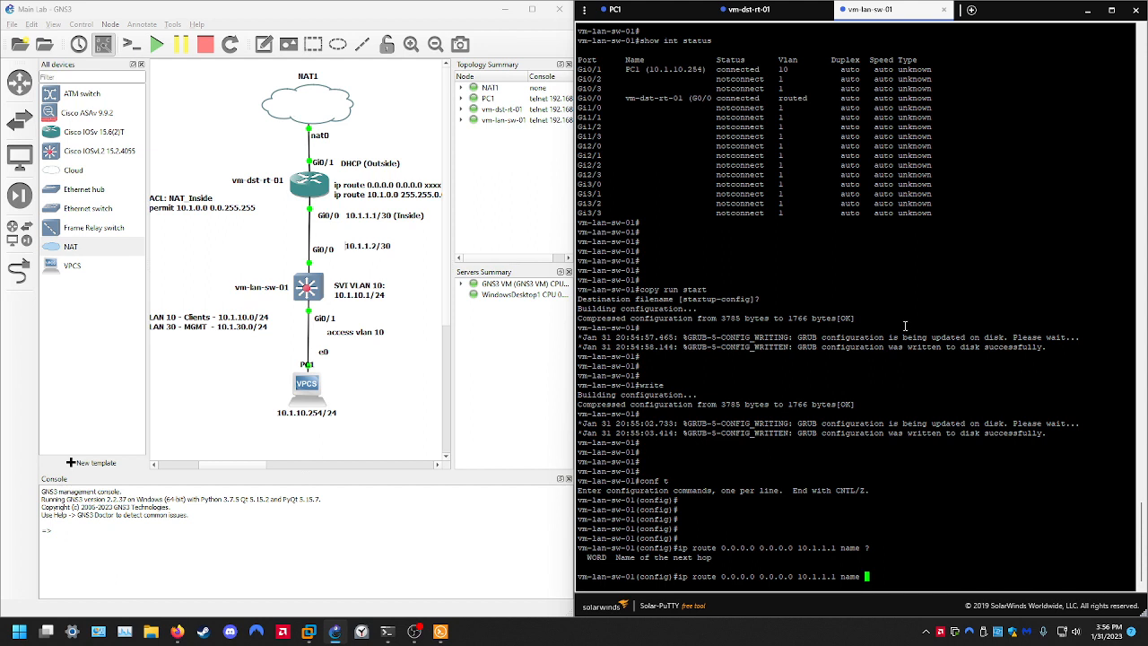
type("Default")
type("_Route")
type("_")
type("To_vm-d")
key("BackSpace")
key("BackSpace")
key("BackSpace")
key("BackSpace")
key("BackSpace")
key("BackSpace")
key("BackSpace")
key("BackSpace")
key("BackSpace")
key("BackSpace")
key("BackSpace")
key("BackSpace")
key("BackSpace")
key("BackSpace")
key("BackSpace")
key("BackSpace")
key("BackSpace")
key("BackSpace")
key("BackSpace")
key("BackSpace")
key("BackSpace")
Complete the switch's default route via 10.1.1.1 with the name Default_vm-dst-rt-01
type("Default_")
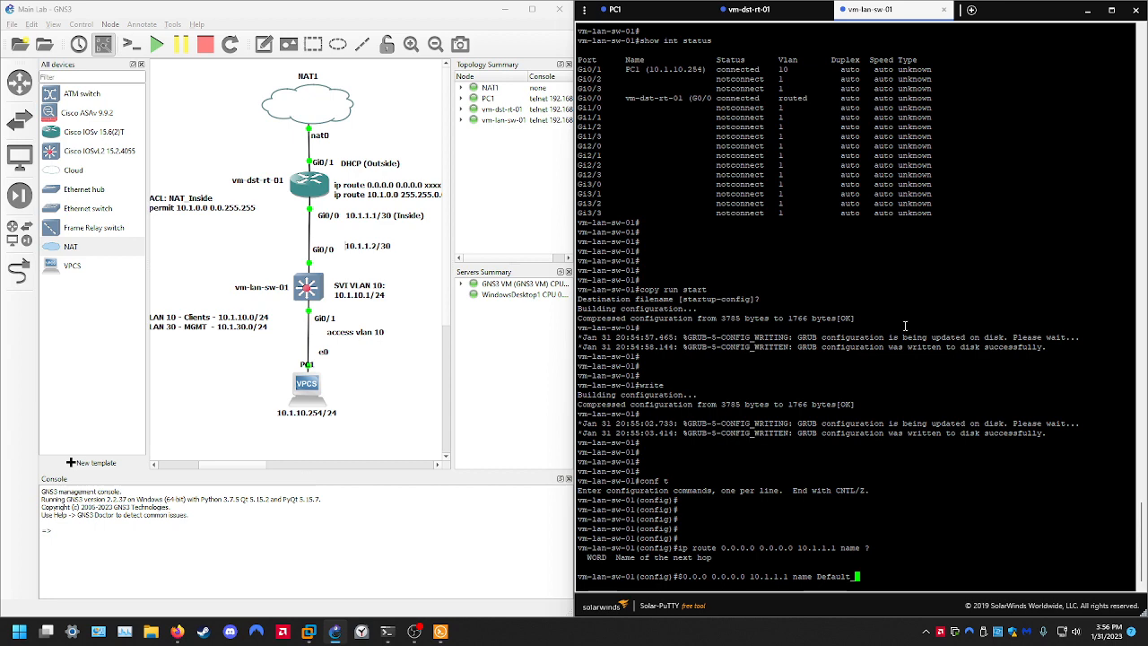
type("vm-dst-rt-01")
key("Return")
key("Return")
key("Return")
key("Return")
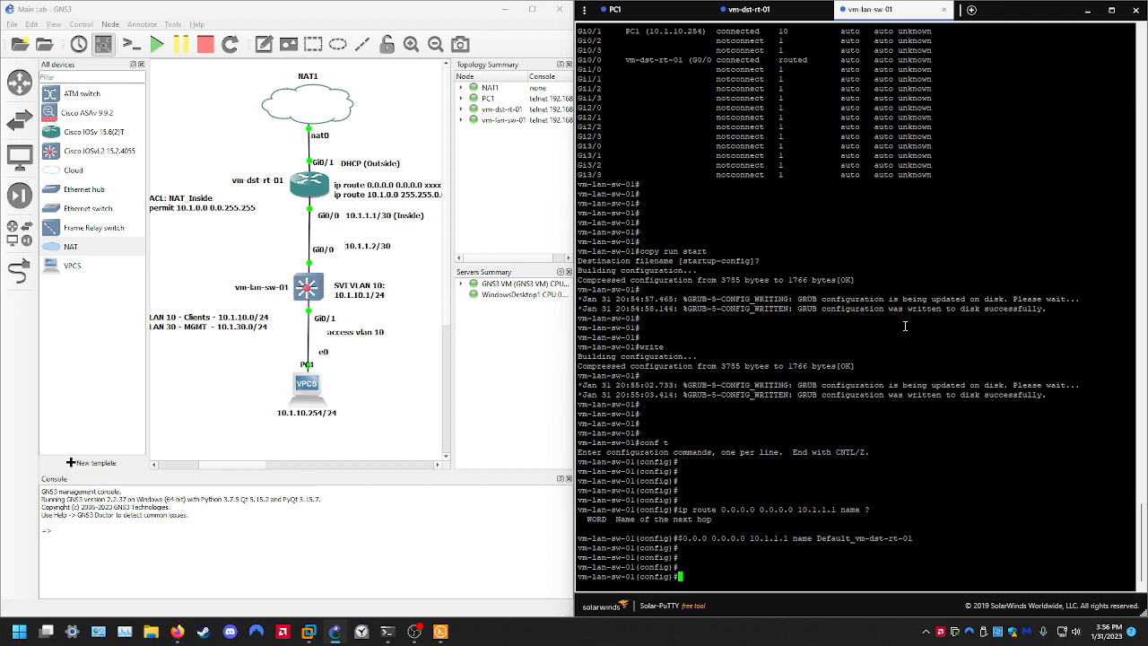
Leave configuration mode and examine the static route line with "show run | sec ip route"
type("end")
key("Return")
key("Return")
key("Return")
type("show ru")
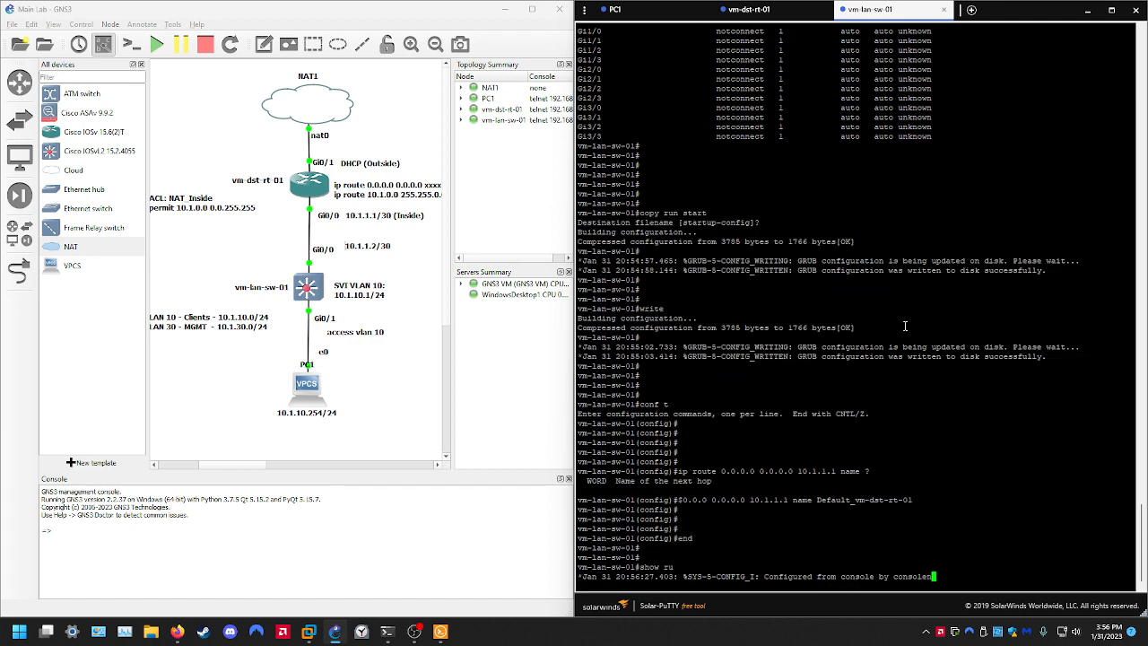
key("Return")
key("Return")
key("Return")
type("show run | ")
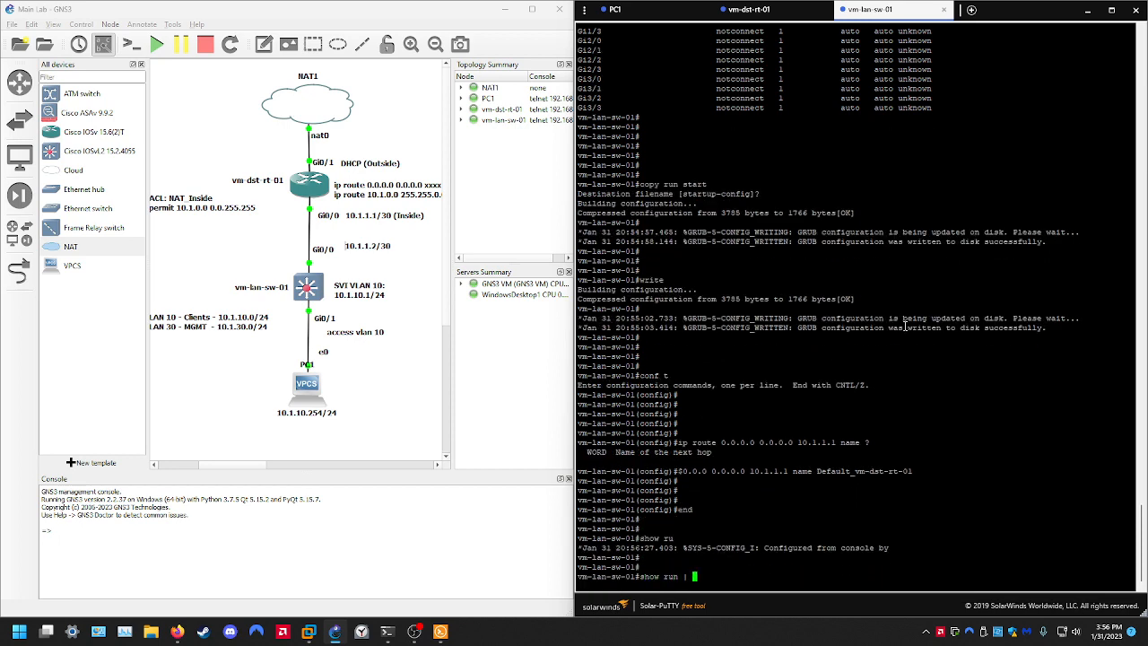
type("sec ip route")
key("Return")
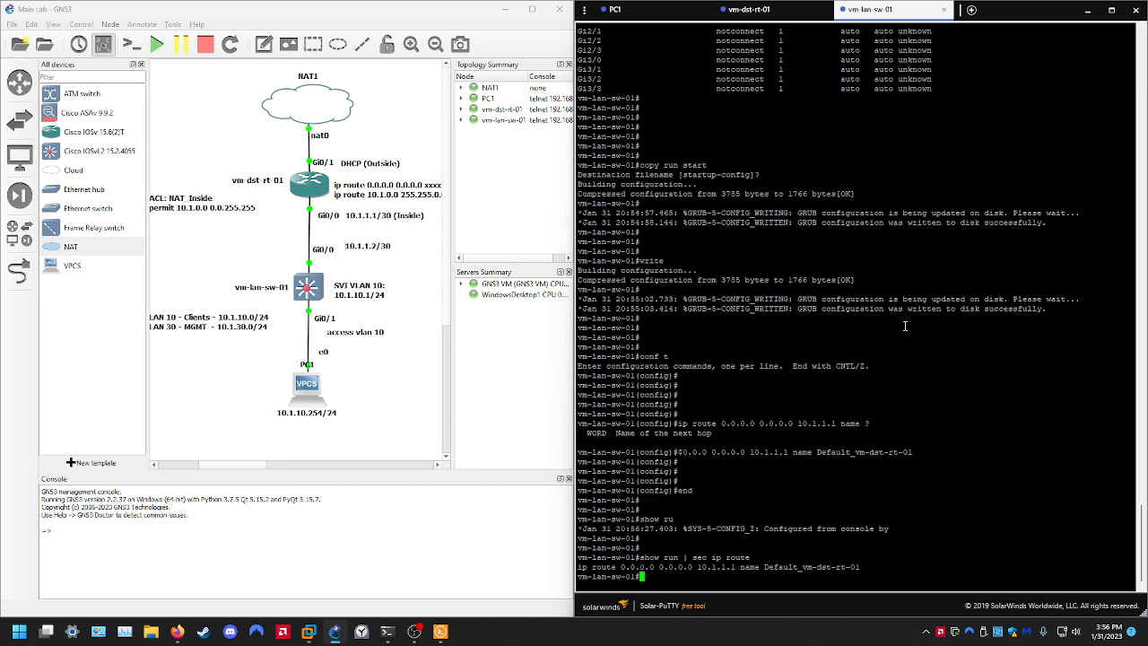
key("Return")
key("Return")
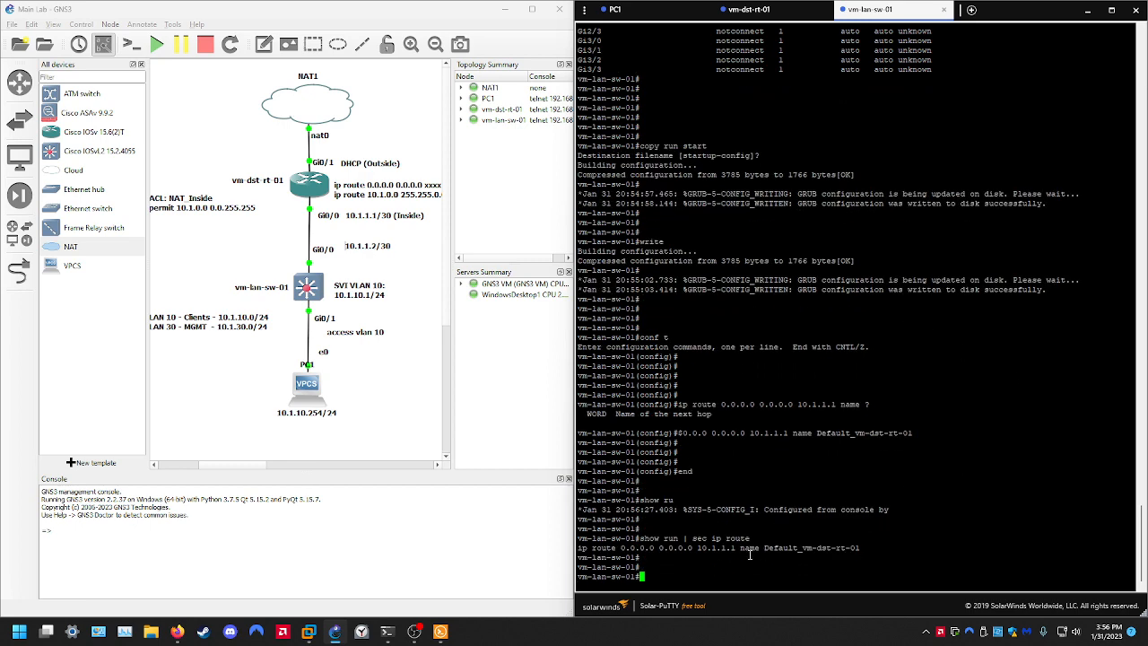
double_click(750, 547)
triple_click(894, 545)
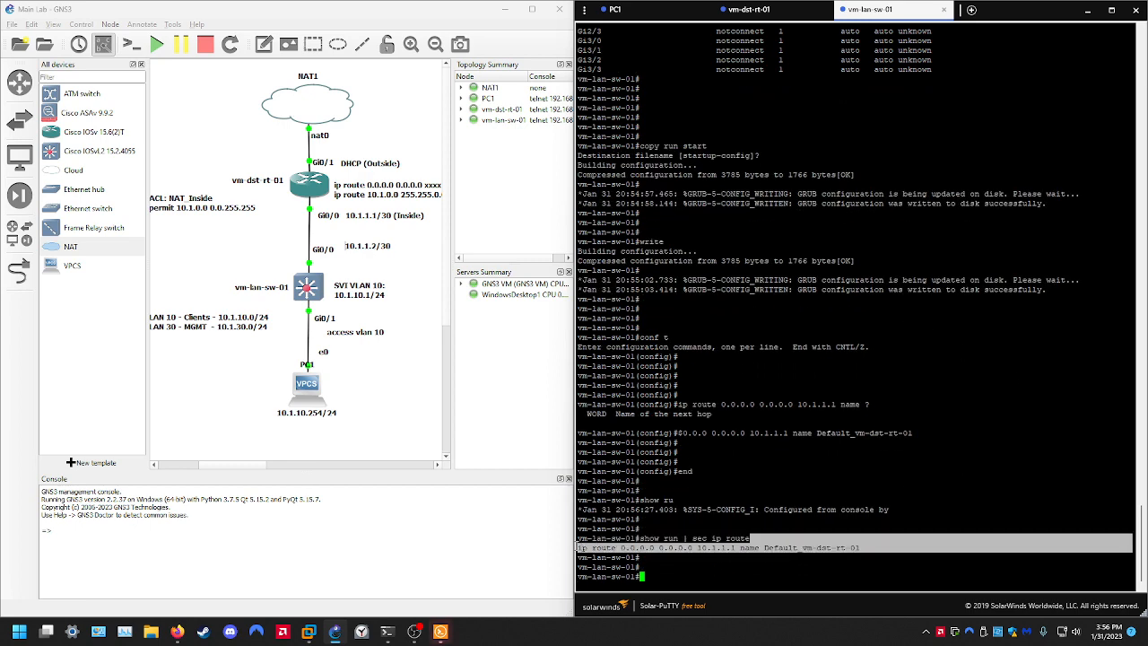
left_click(813, 559)
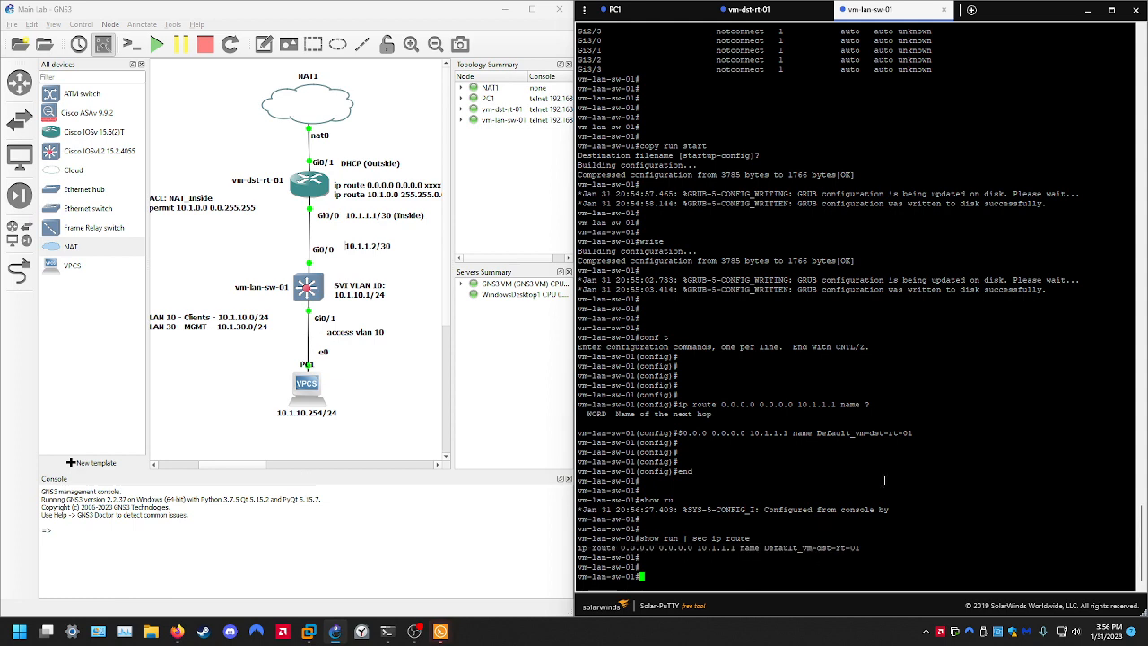
Save the switch configuration including the default route with "copy run start", accepting the default destination filename
key("Return")
key("Return")
key("Return")
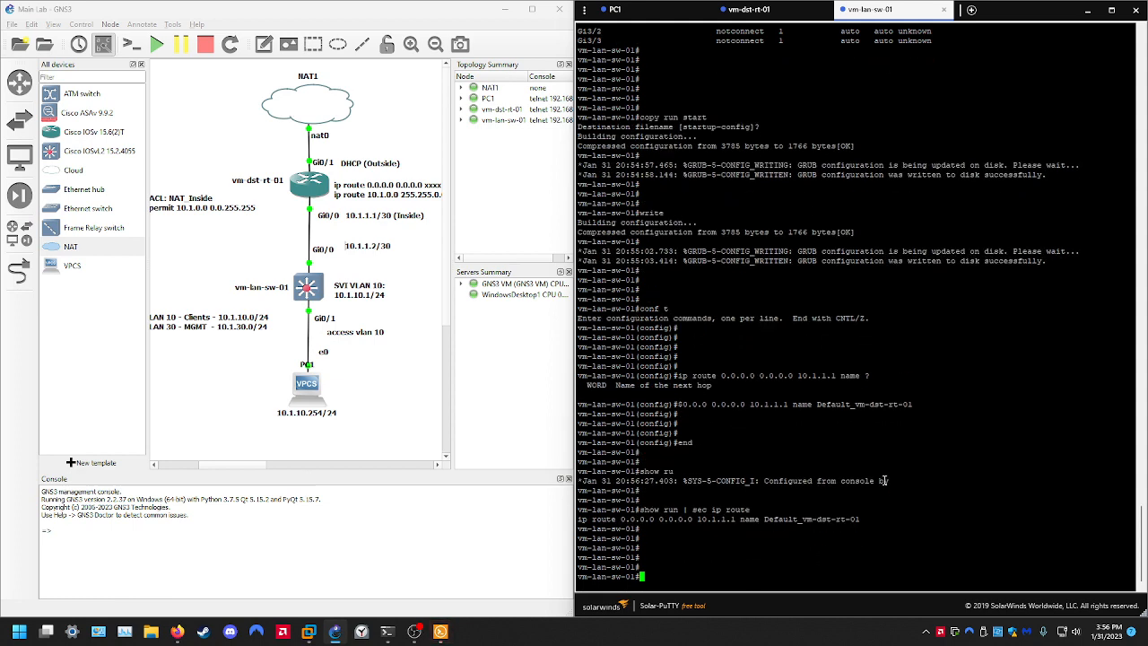
type("copy run start")
key("Return")
key("Return")
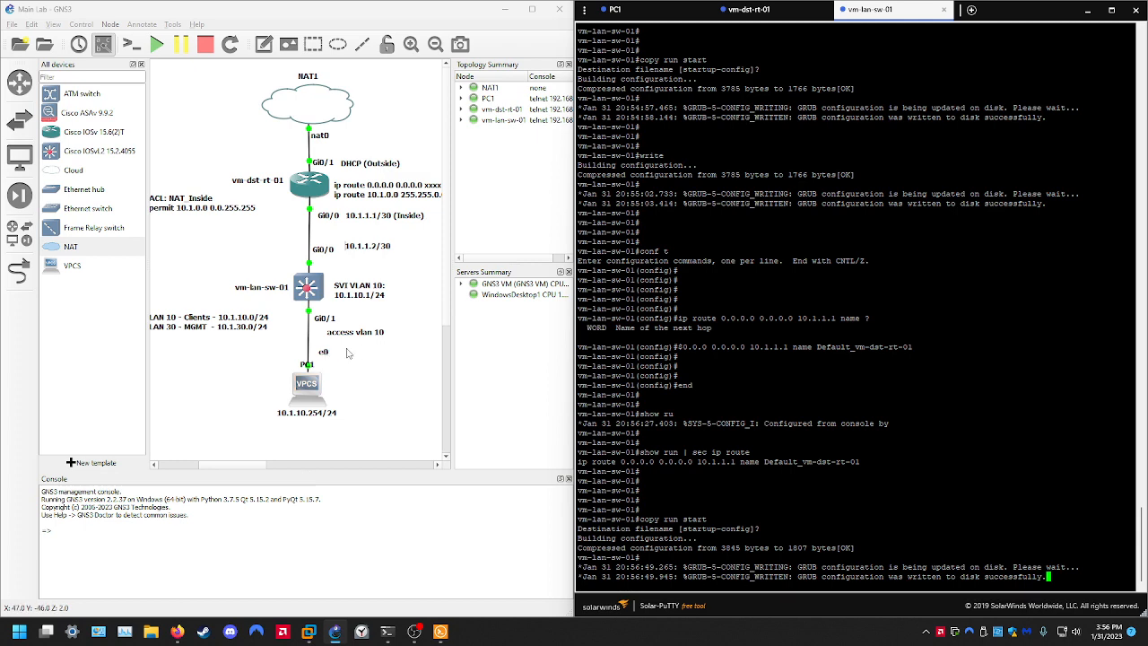
Switch to the vm-dst-rt-01 console and answer "no" to the initial configuration dialog
left_click(751, 9)
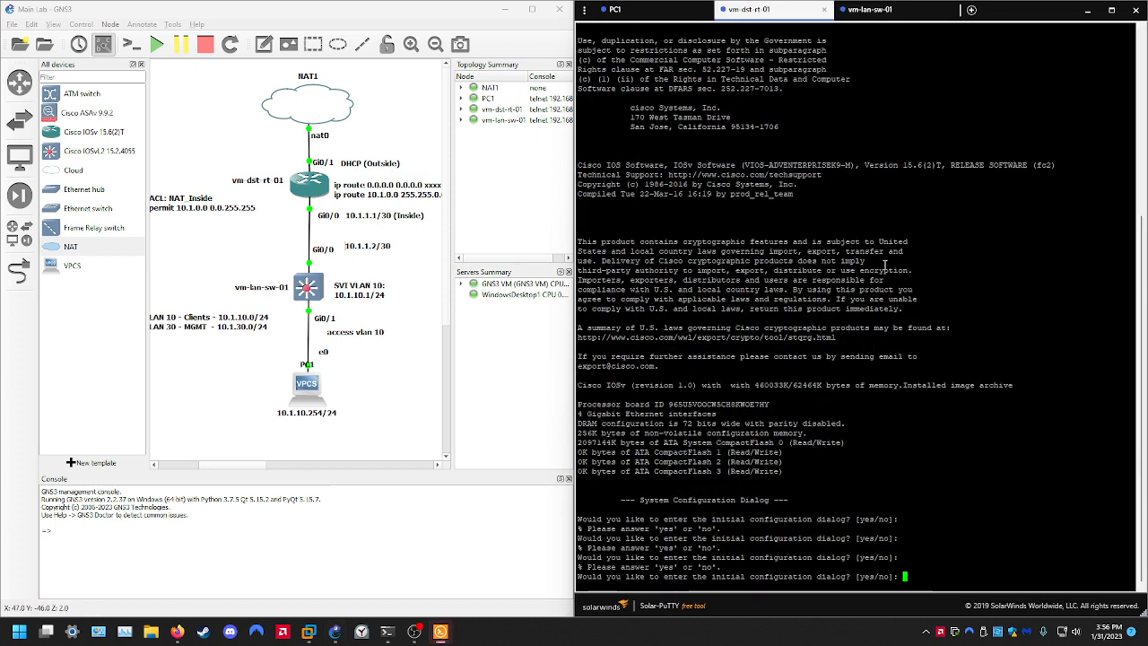
key("Return")
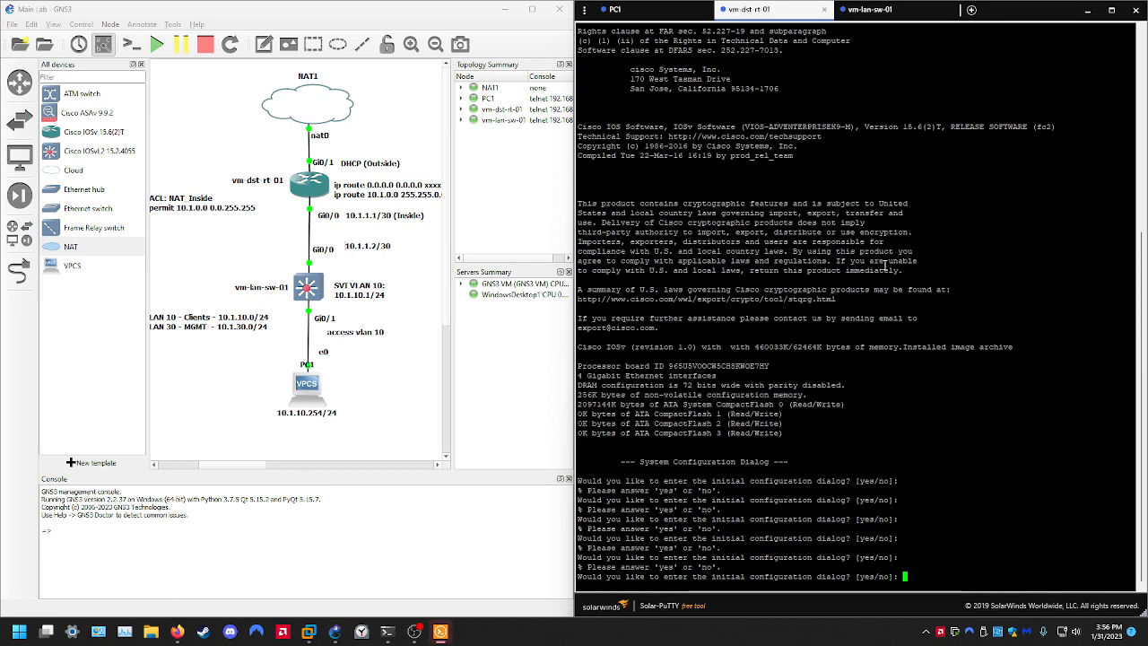
type("no")
key("Return")
key("Return")
key("Return")
key("Return")
key("Return")
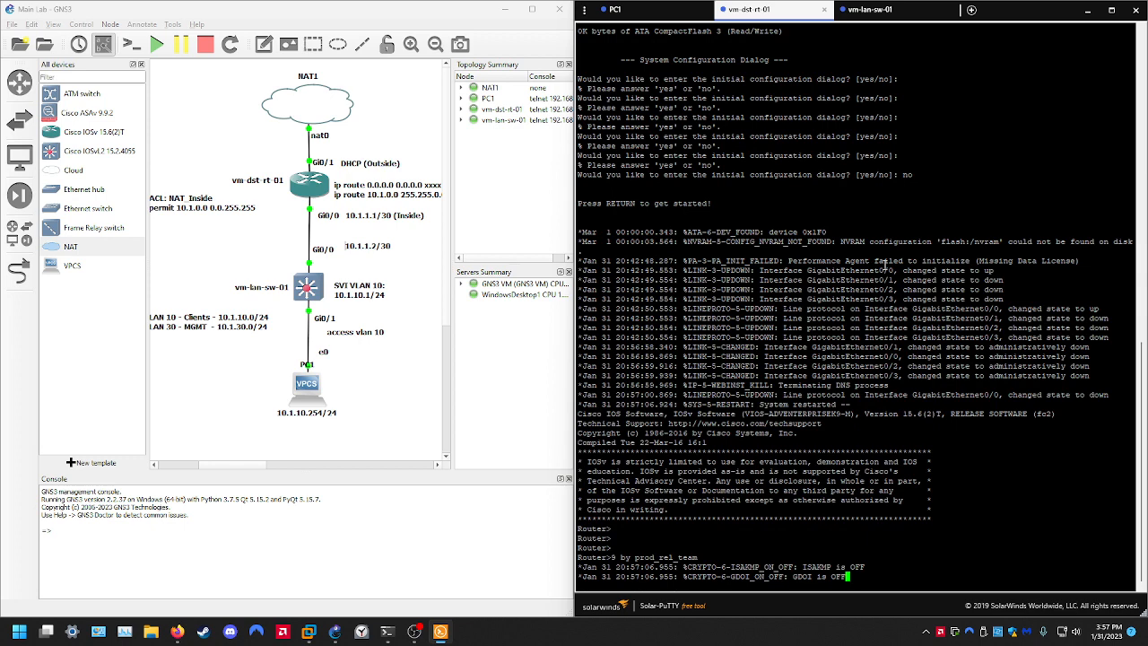
Enter privileged mode and configuration mode on the router, and set its hostname to vm-dst-rt-01
key("Return")
key("Return")
key("Return")
type("enable")
key("Return")
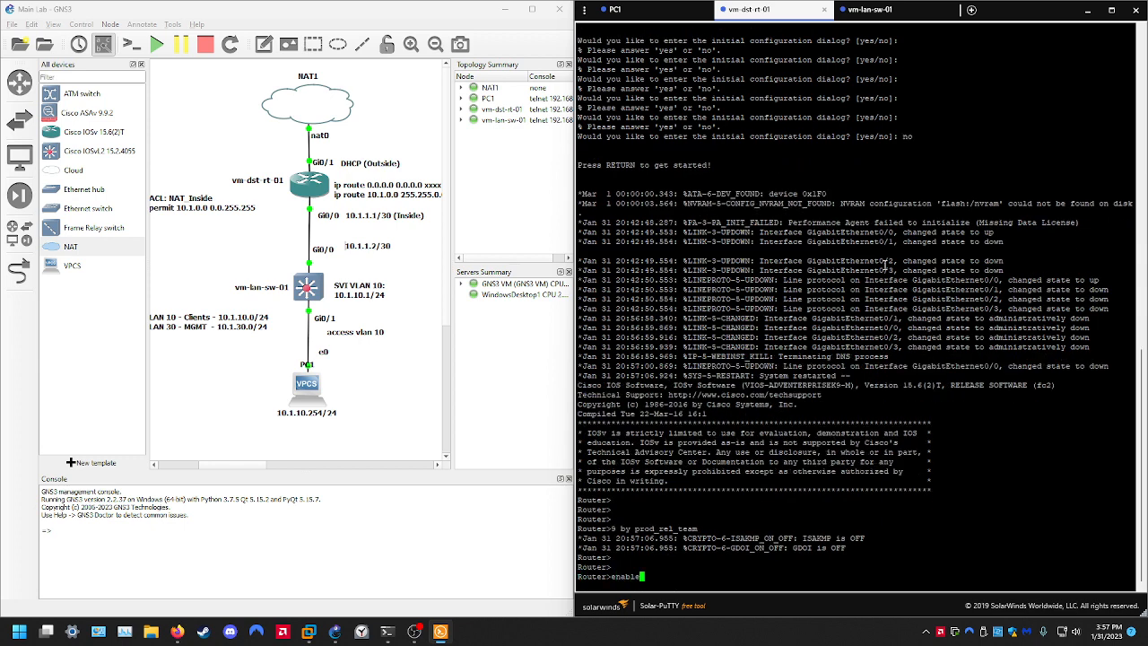
key("Return")
key("Return")
key("Return")
type("conf t")
key("Return")
key("Return")
key("Return")
key("Return")
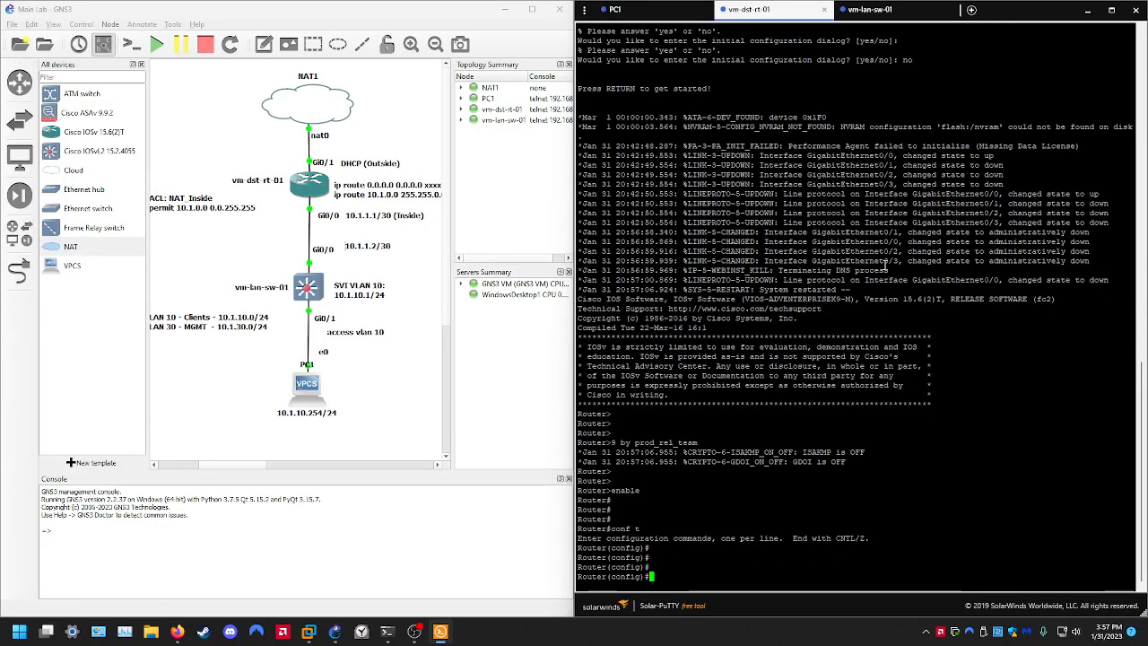
type("hostname vm-dst-rt-01")
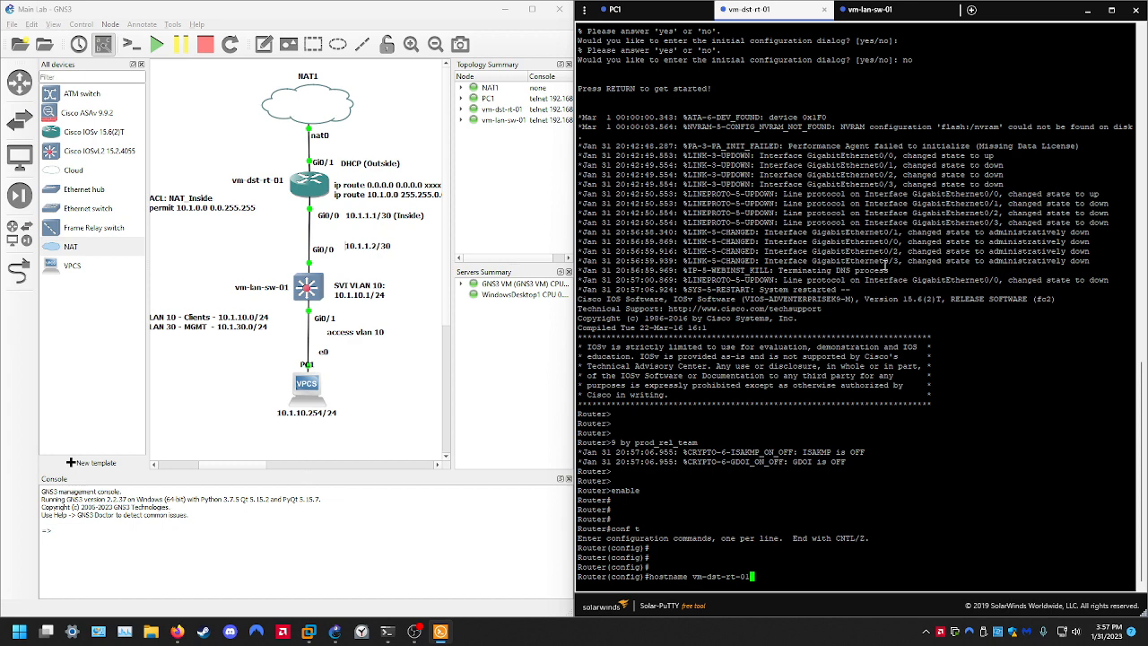
key("Return")
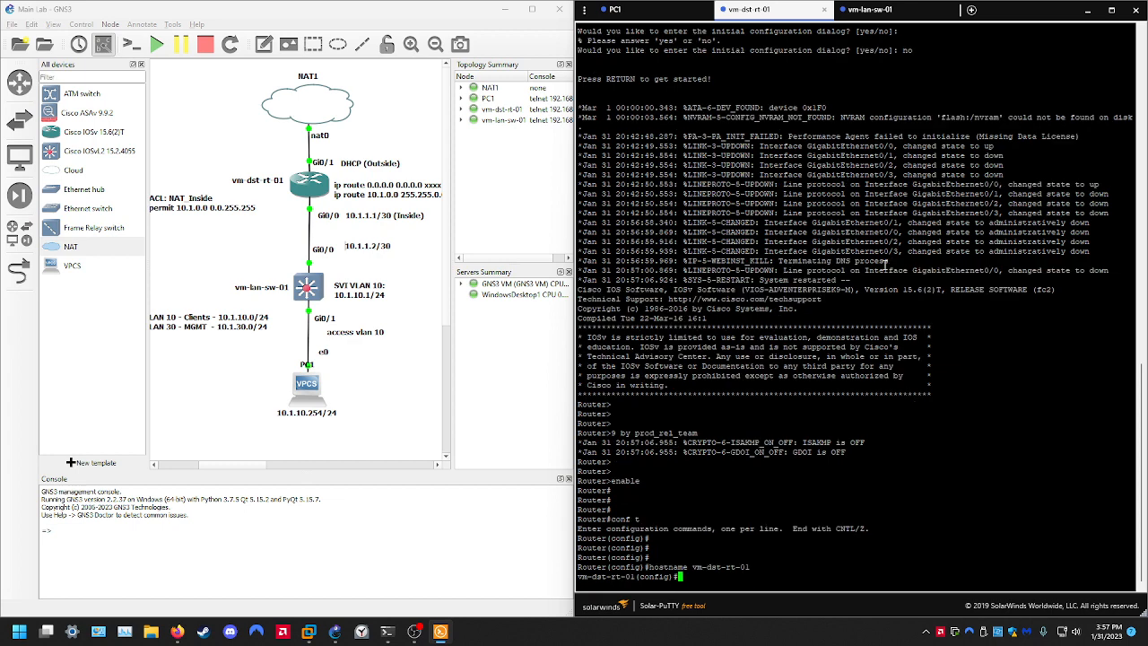
Create the router's local user admin with a secret, entering the account password
type("username admin secret Cisco123")
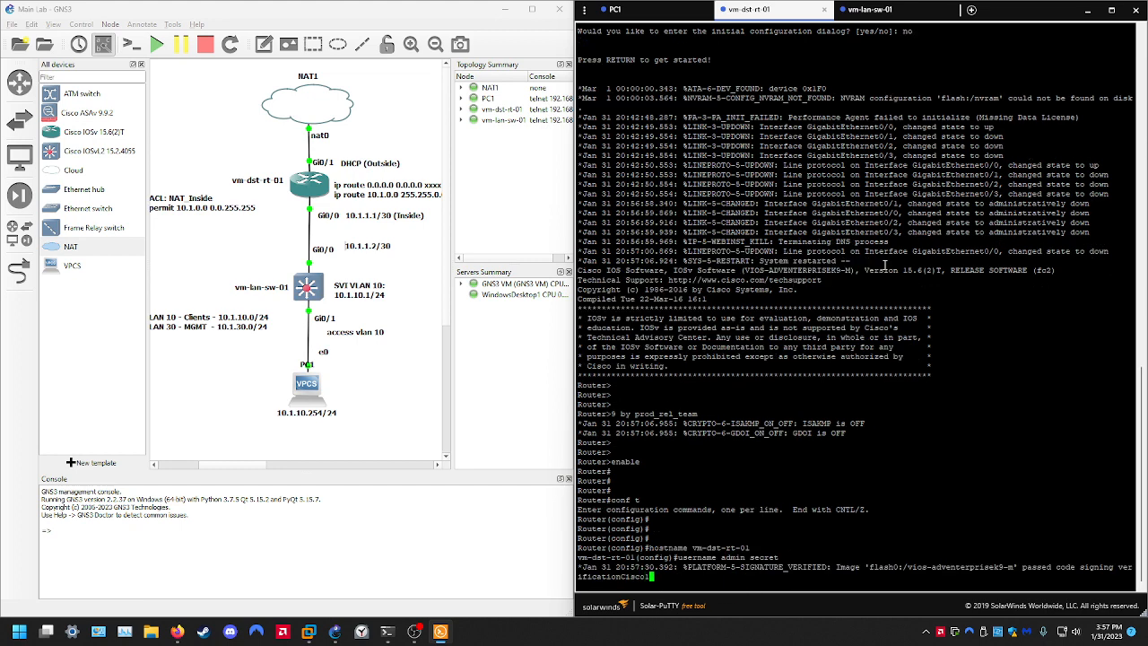
key("Return")
key("Return")
key("Return")
key("Return")
Leave configuration mode and check the router's user entry with "show run | section username"
type("end")
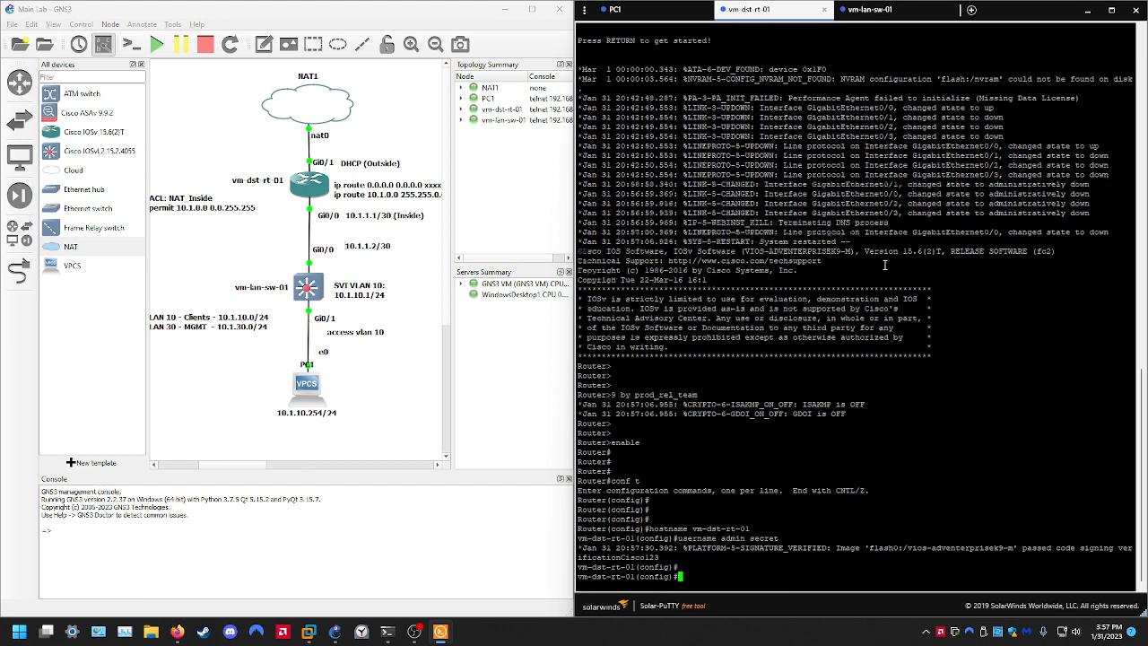
key("Return")
key("Return")
key("Return")
type("show run | s")
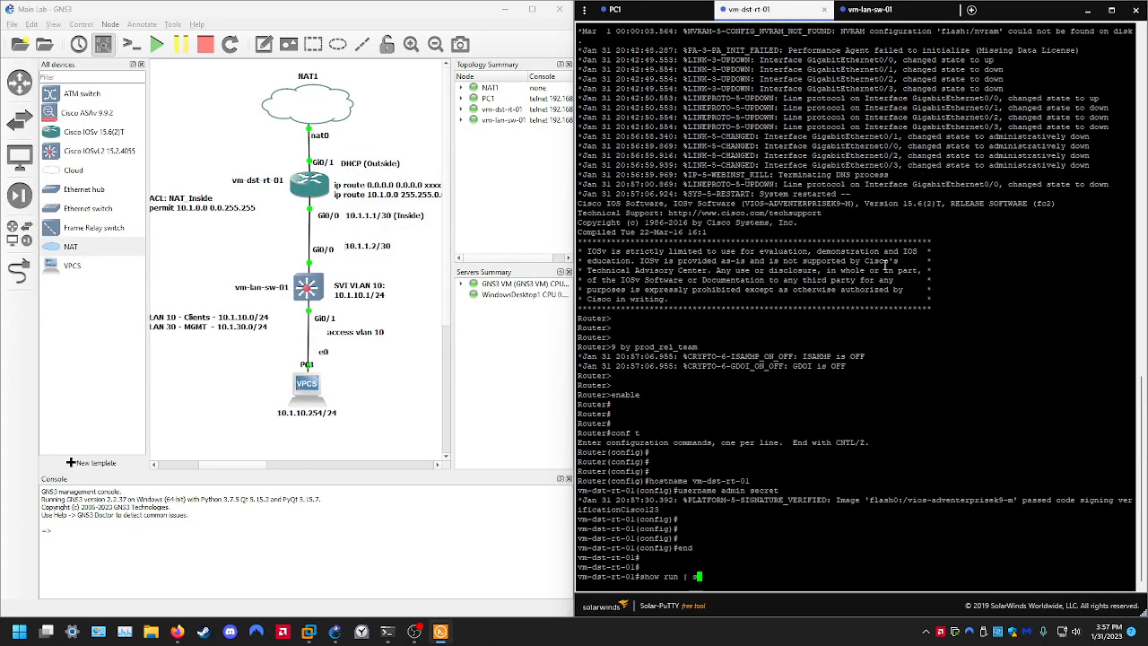
type("ection username")
key("Return")
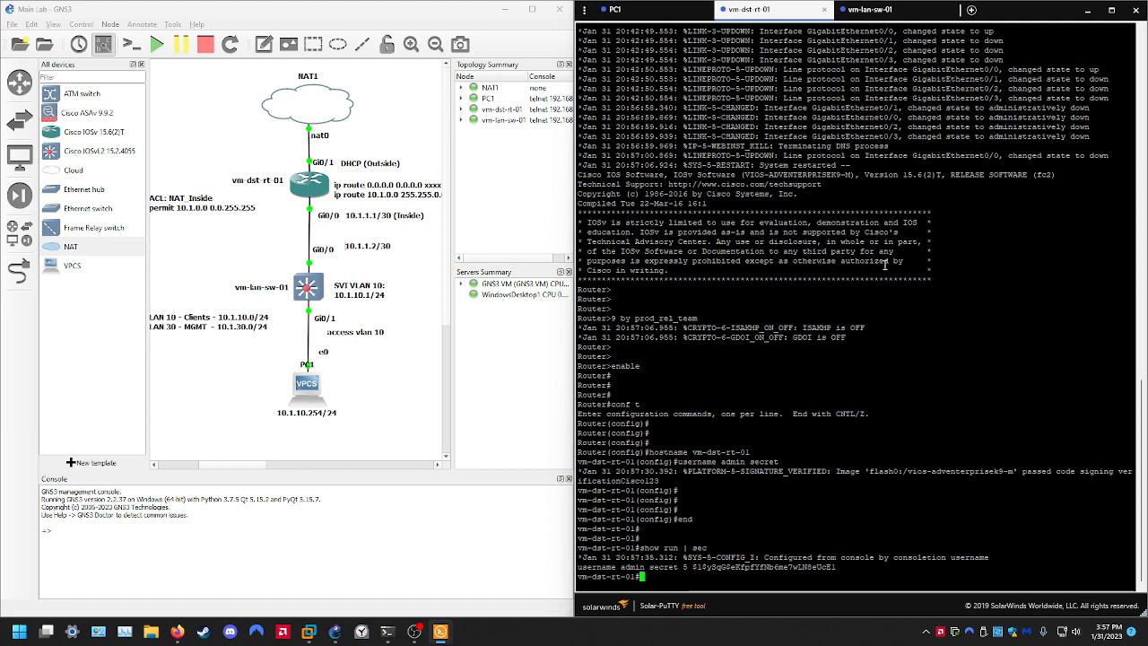
key("Return")
key("Return")
key("Return")
key("Return")
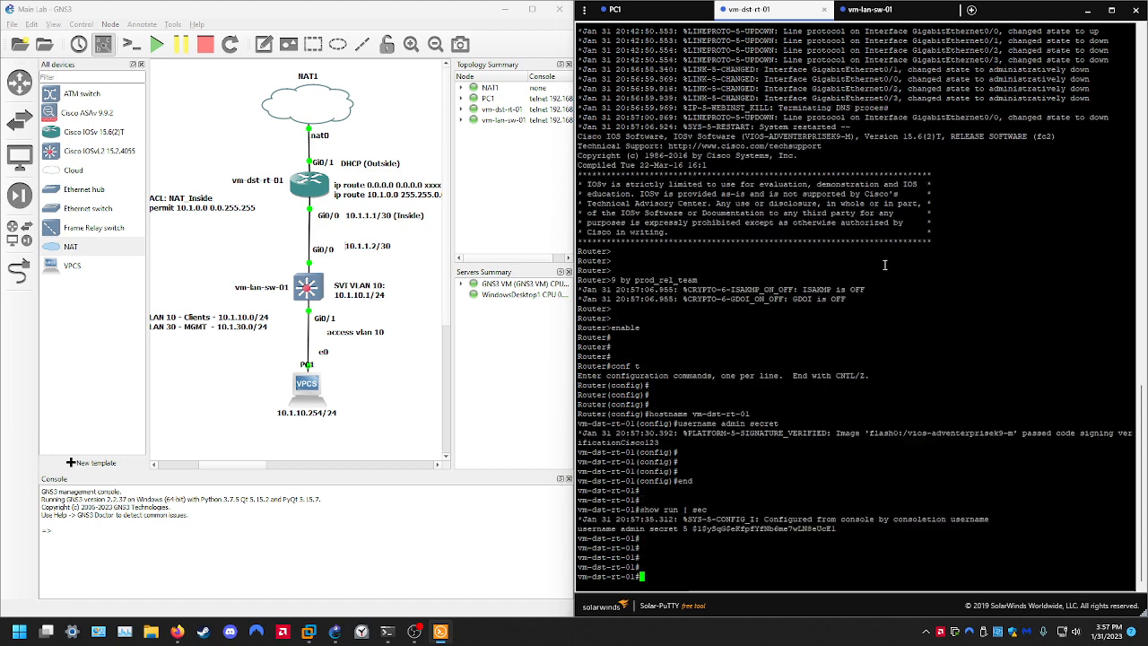
Enter configuration mode and give the router's interface g0/0 the description "vm-lan-sw-01 (G0/0 - 10.1.1.2)"
type("conf t")
key("Return")
key("Return")
key("Return")
key("Return")
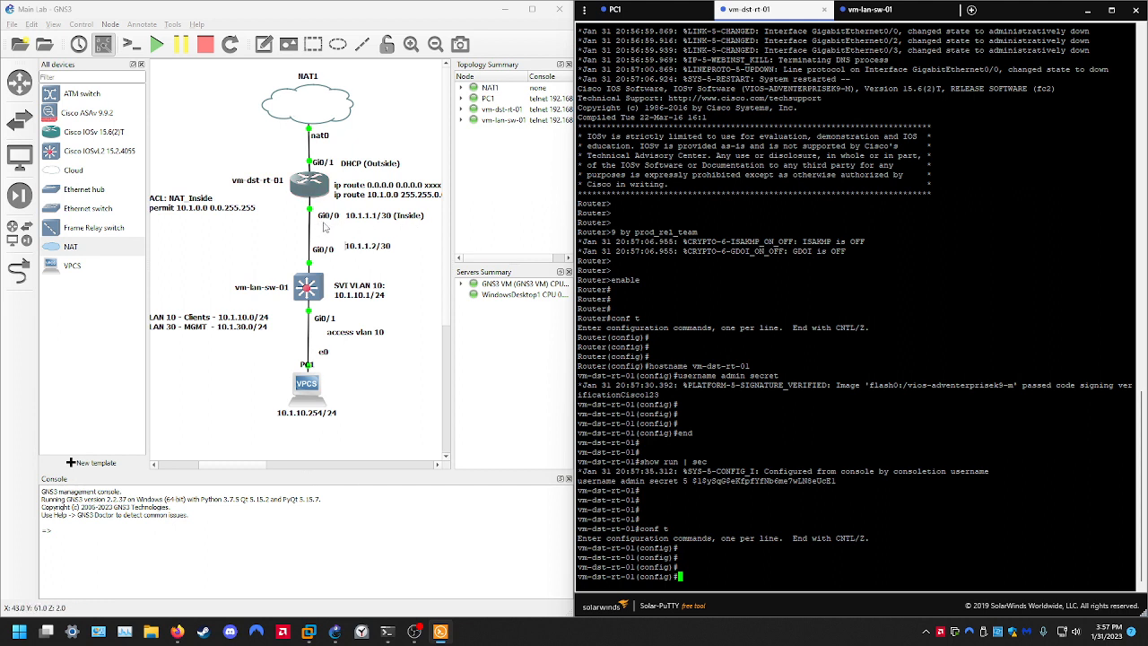
left_click_drag(830, 366, 835, 376)
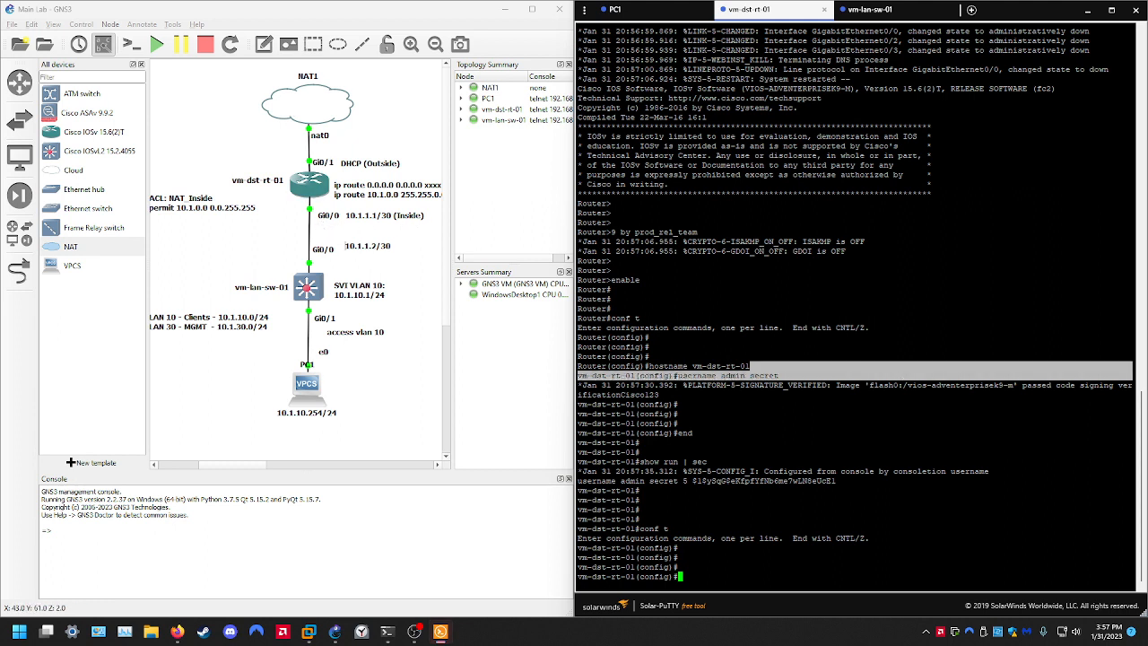
left_click(918, 371)
type("int g0")
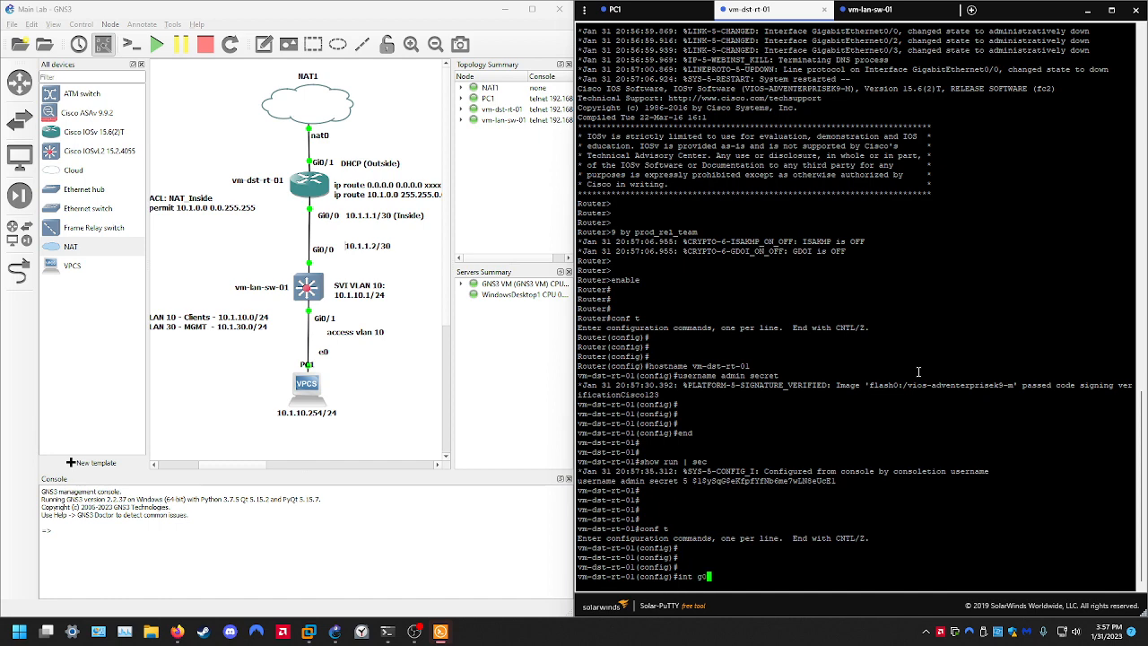
type("/0")
key("Return")
type("descri")
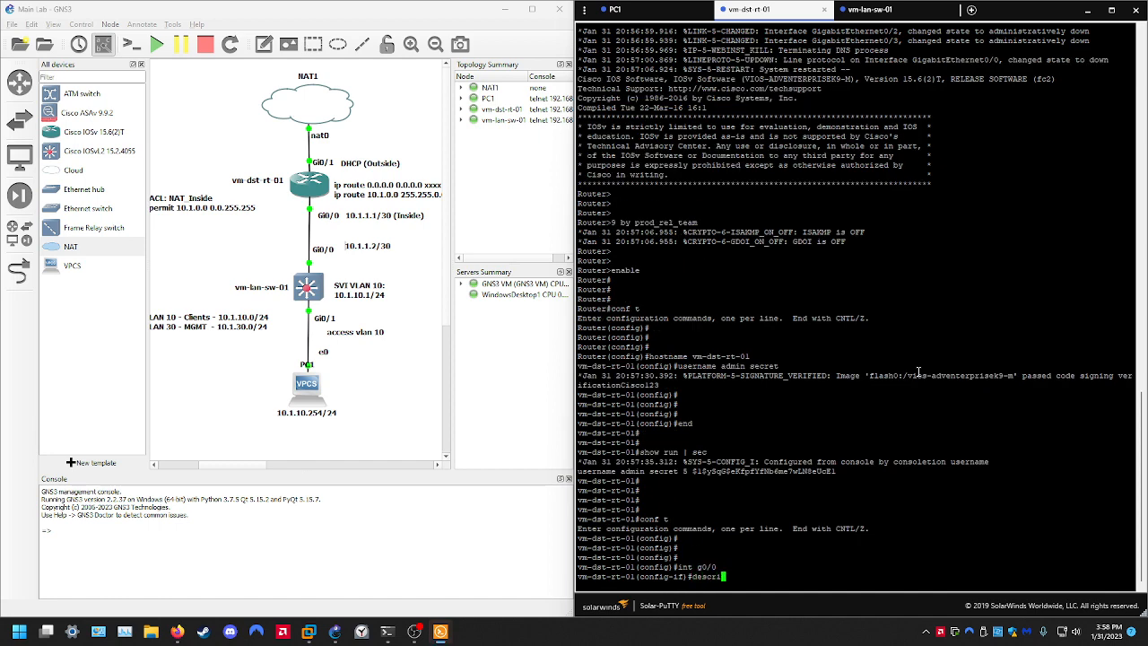
type("ption vm-lan-sw-01 (G0/0 - 10.1.1.2)")
key("Return")
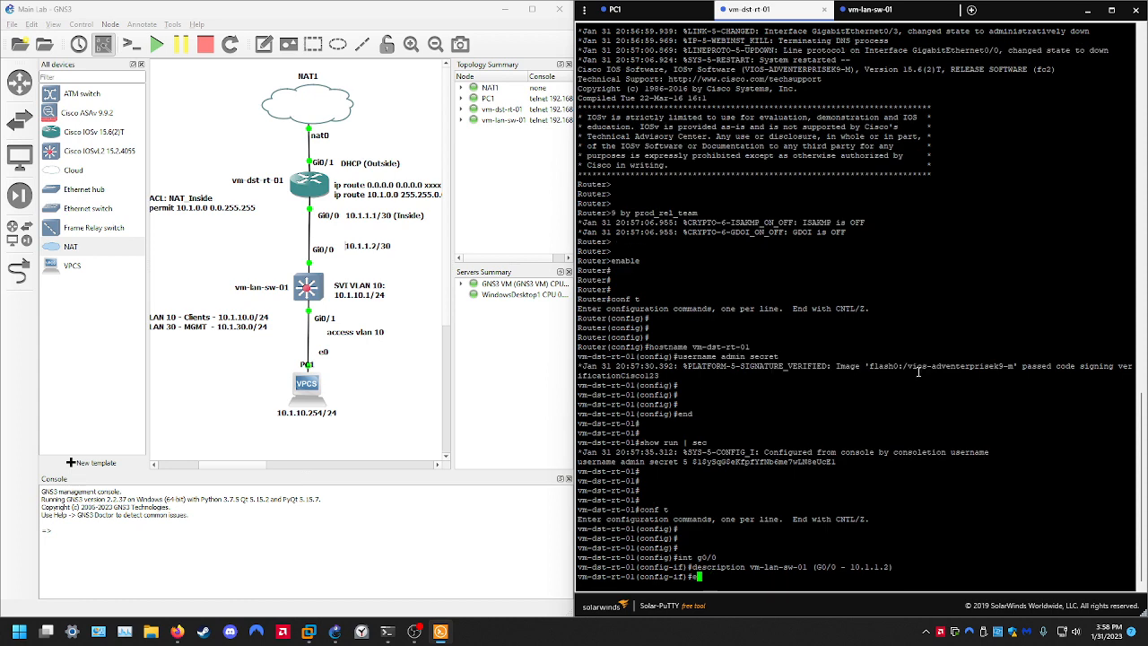
Assign the router's interface g0/0 the IP address 10.1.1.1 with subnet mask 255.255.255.252
key("Return")
key("Return")
type("ip ")
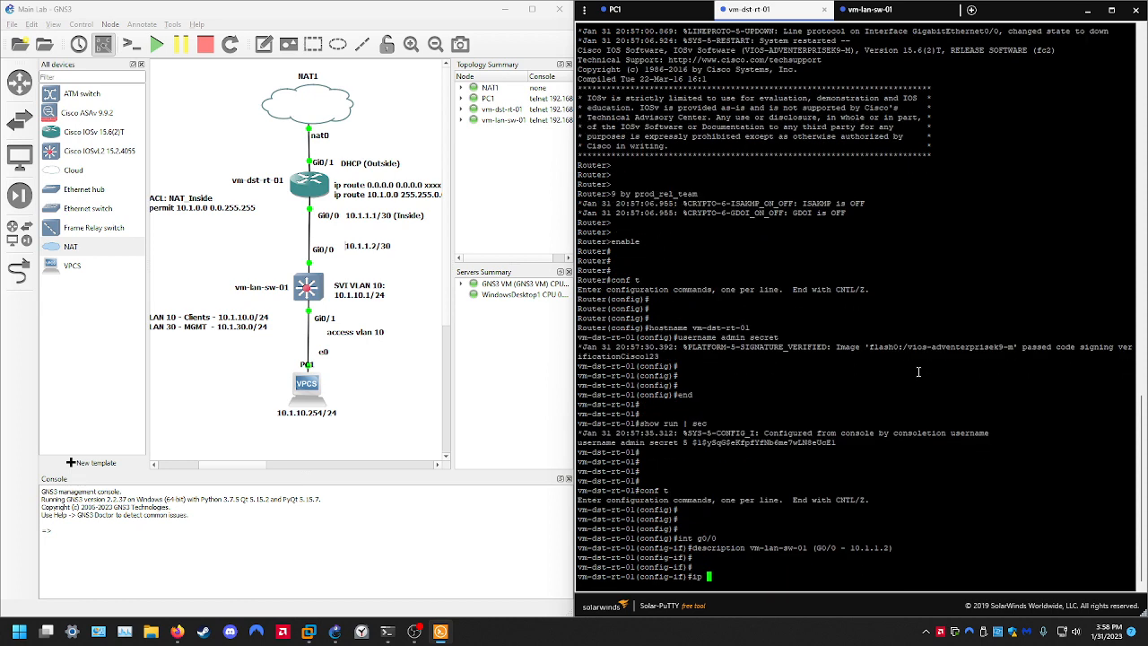
type("address 10.1.1.1 255.255.255.252")
key("Return")
key("Return")
key("Return")
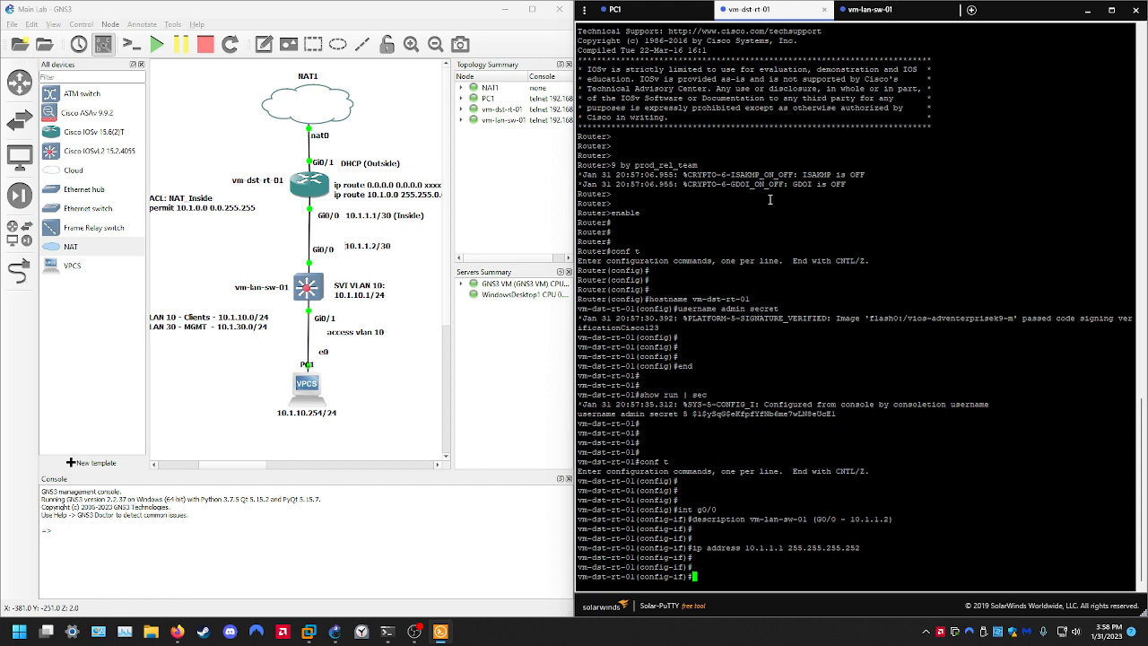
Mark the router's interface g0/0 as the inside NAT interface with "ip nat inside"
type("ip nat inside")
key("Return")
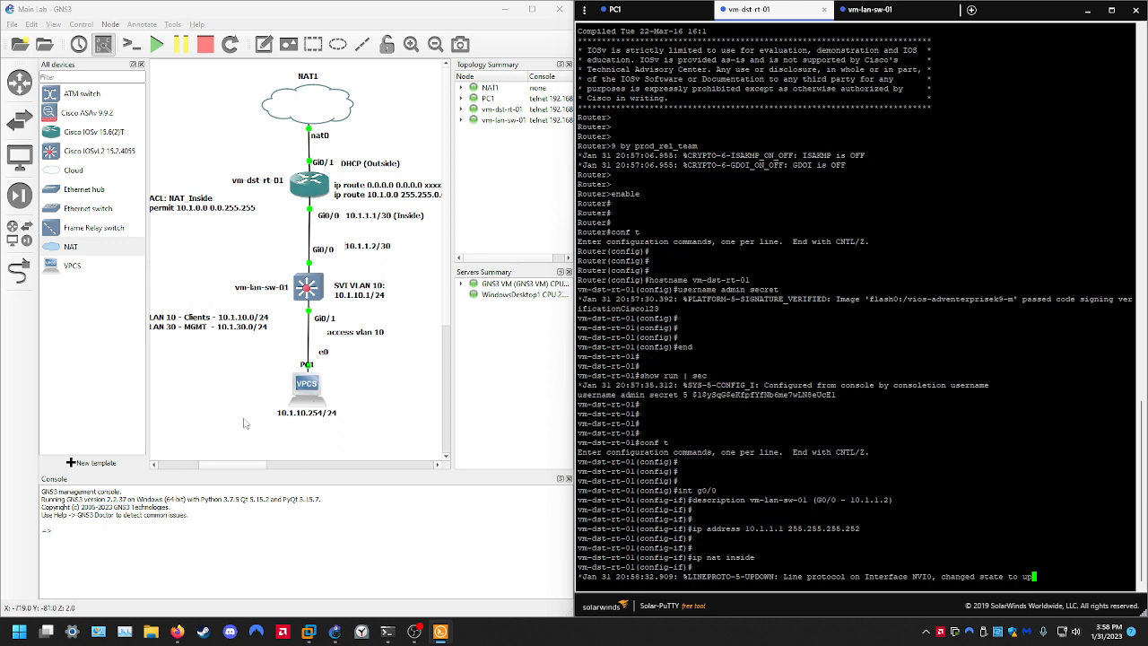
key("Return")
key("Return")
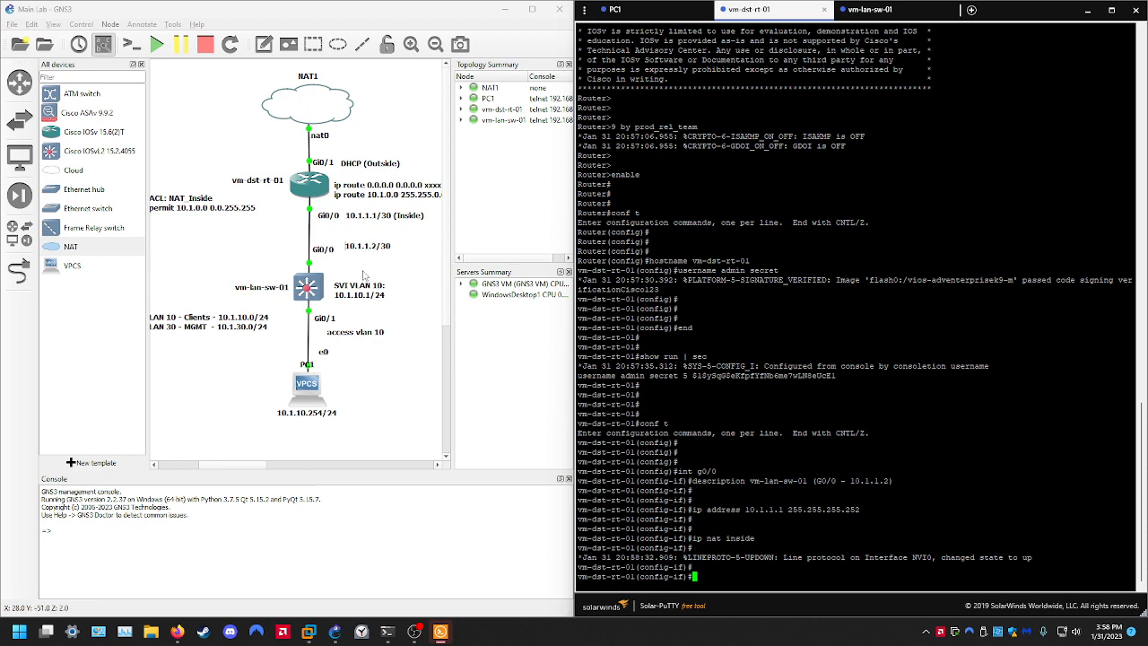
Leave configuration mode and check the router's LAN interface settings, including its shutdown state, with "show run int g0/0"
type("end")
key("Return")
key("Return")
key("Return")
type("show run")
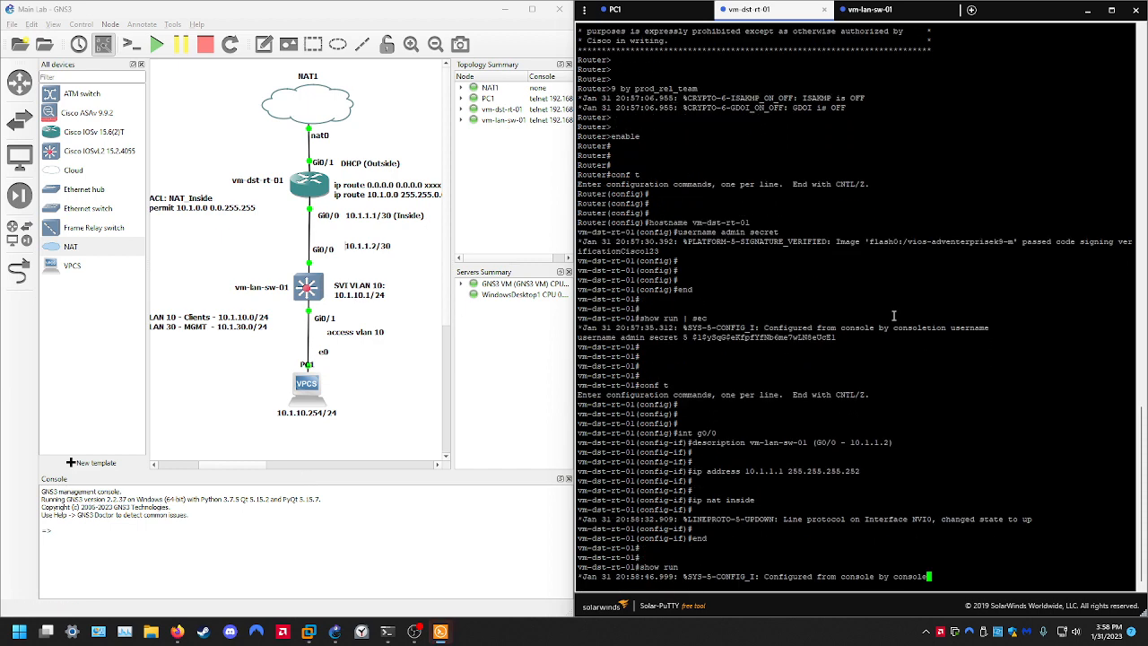
key("BackSpace")
key("BackSpace")
key("BackSpace")
key("BackSpace")
key("BackSpace")
key("BackSpace")
key("BackSpace")
key("BackSpace")
key("BackSpace")
key("Return")
key("Return")
key("Return")
type("show run i")
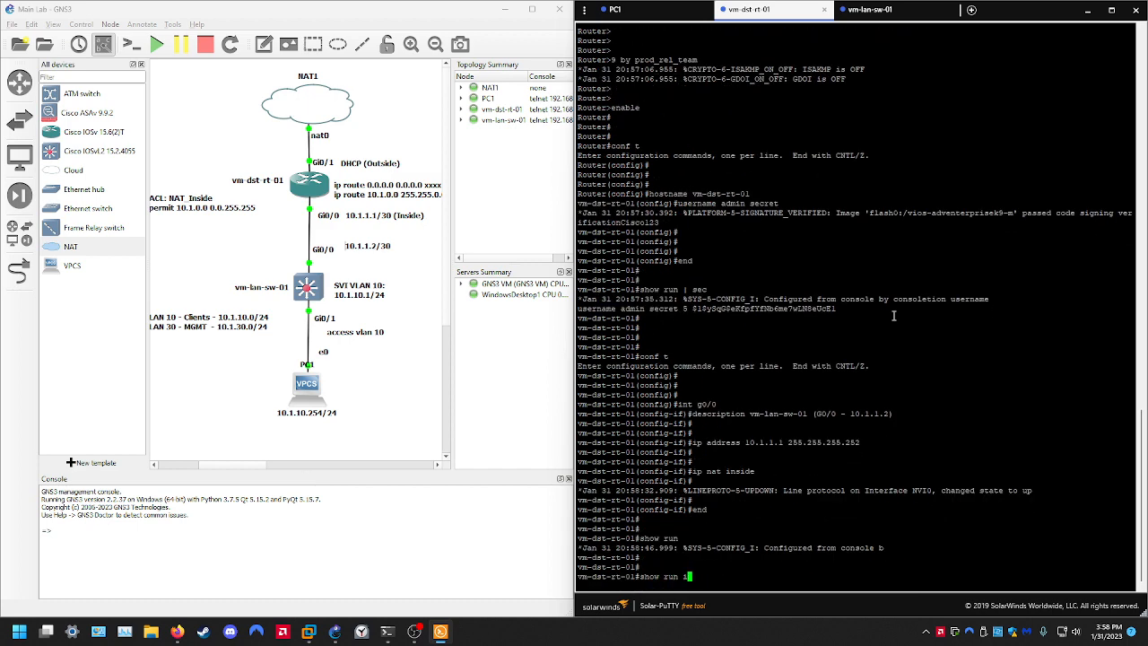
type("nt g0/0")
key("Return")
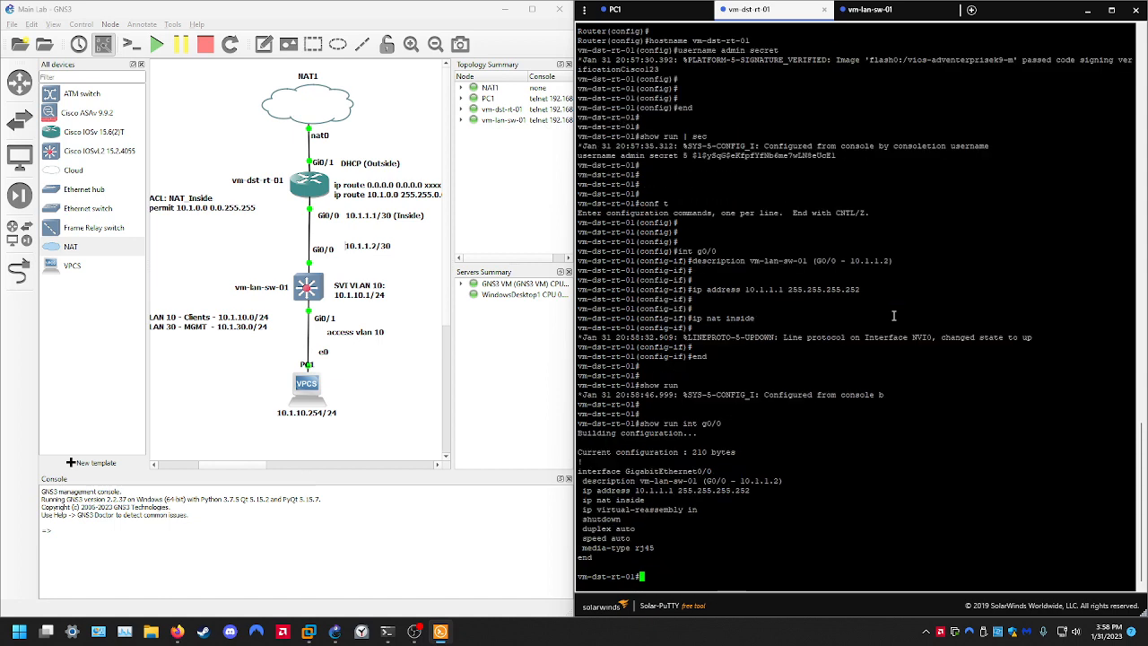
key("Return")
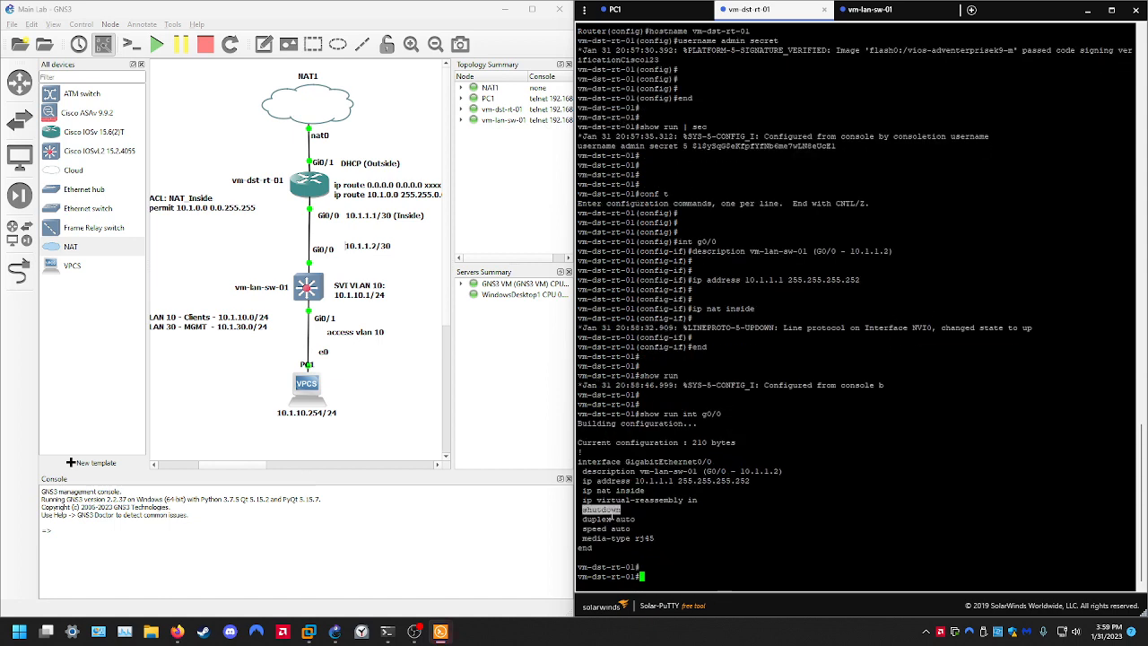
triple_click(609, 509)
Enable the router's interface g0/0 with "no shut" in its interface configuration, and return to privileged mode
type("conf t")
key("Return")
key("Return")
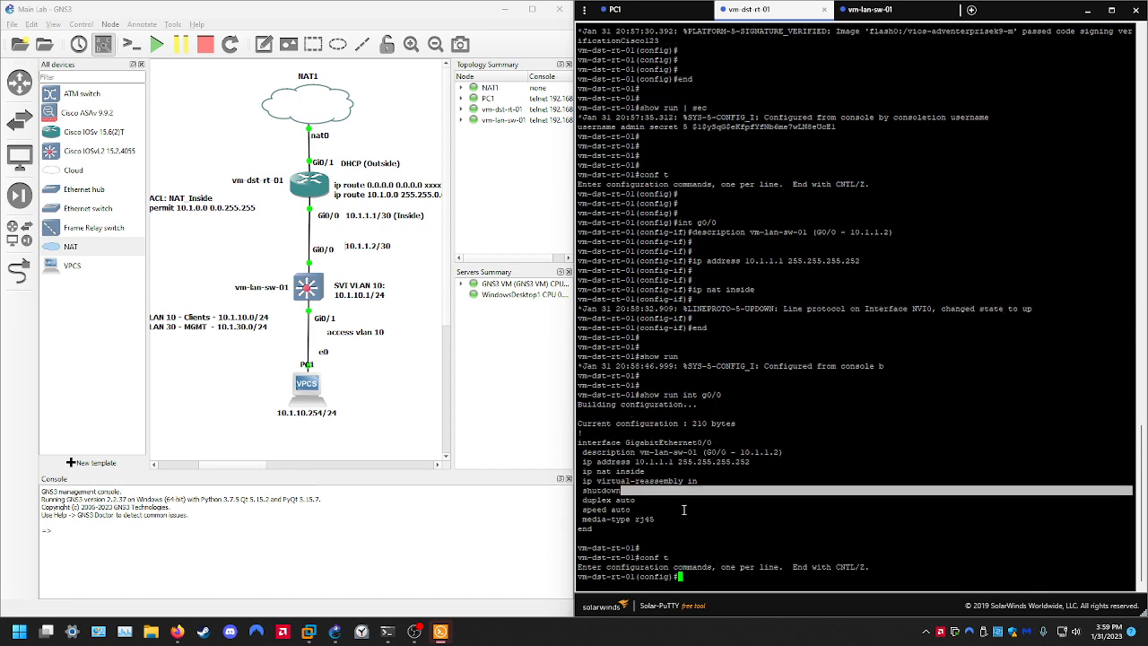
type("int g0/0")
key("Return")
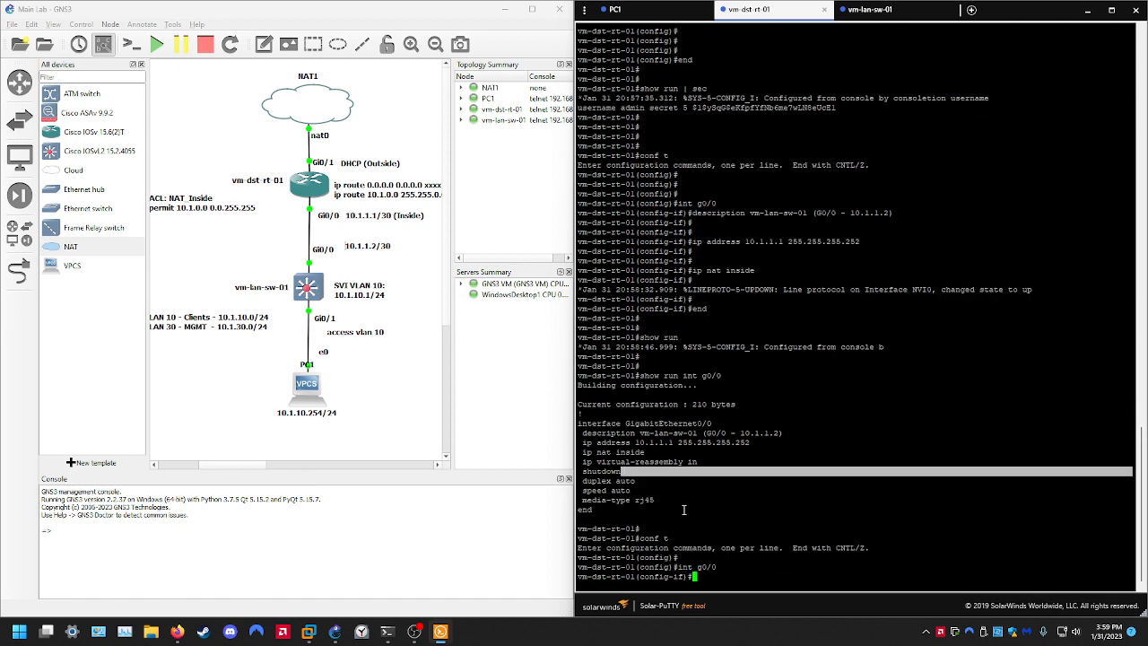
type("no shut")
key("Return")
key("Return")
key("Return")
type("end")
key("Return")
key("Return")
key("Return")
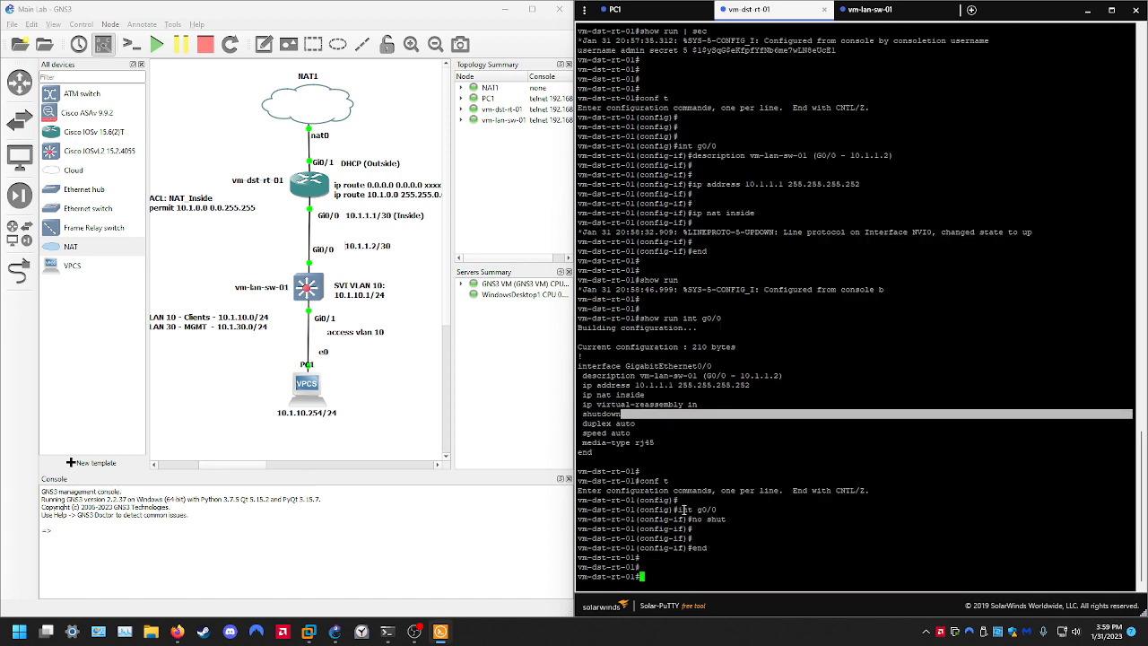
Recheck the description, address and NAT lines of the router's enabled LAN interface with "show run int g0/0"
type("show run int g0/0")
key("Return")
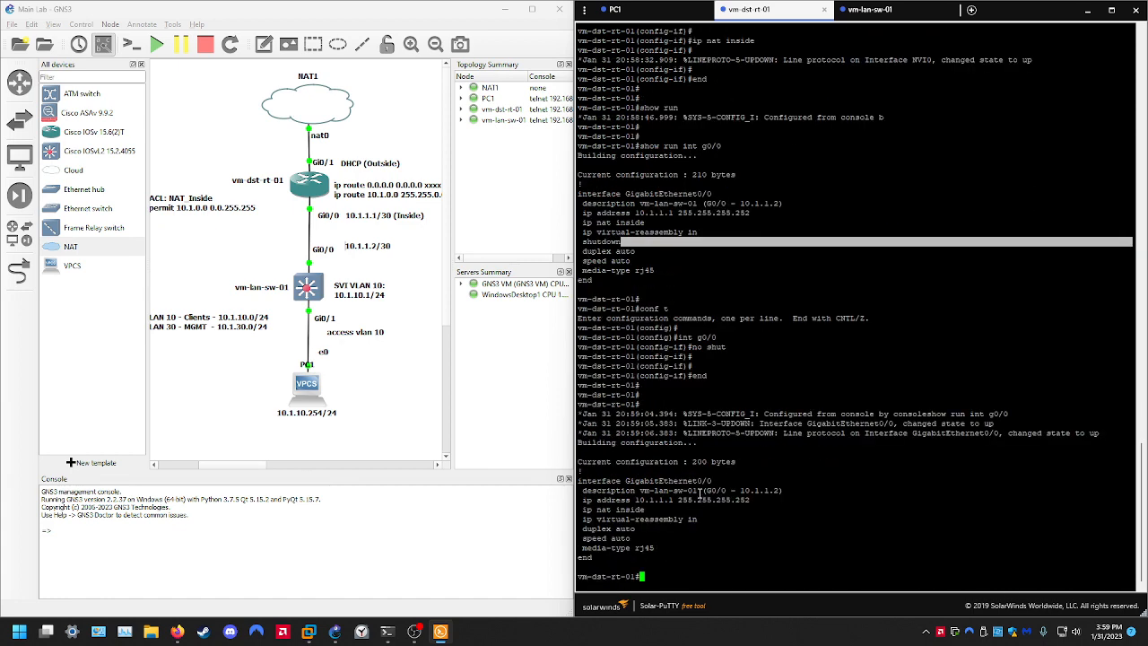
triple_click(700, 492)
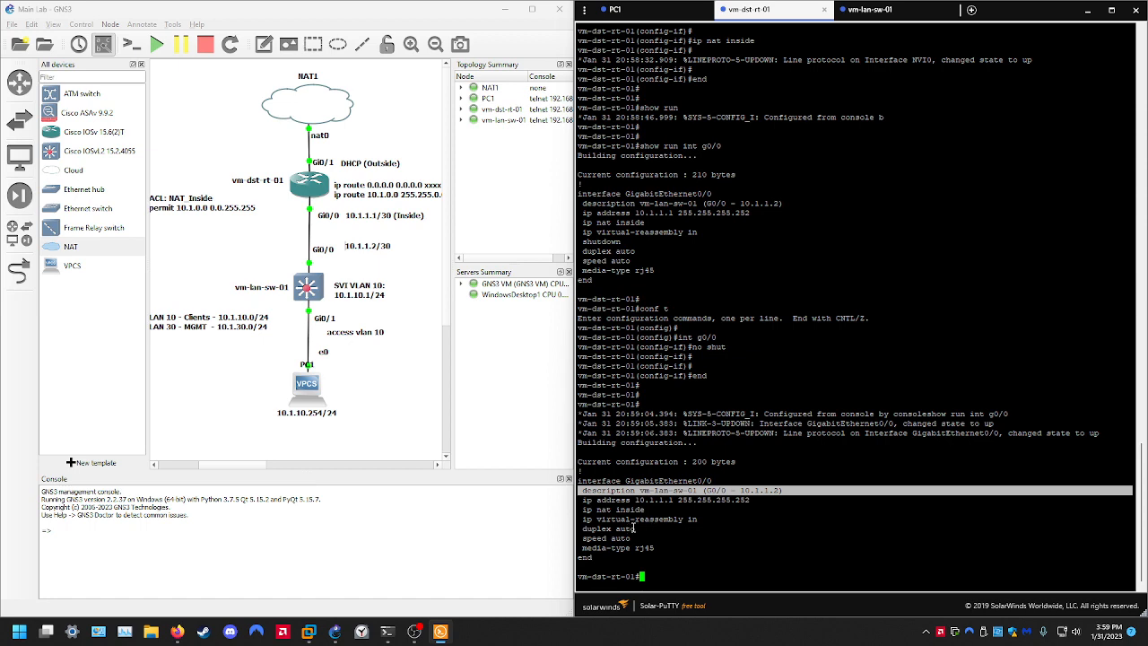
left_click(823, 525)
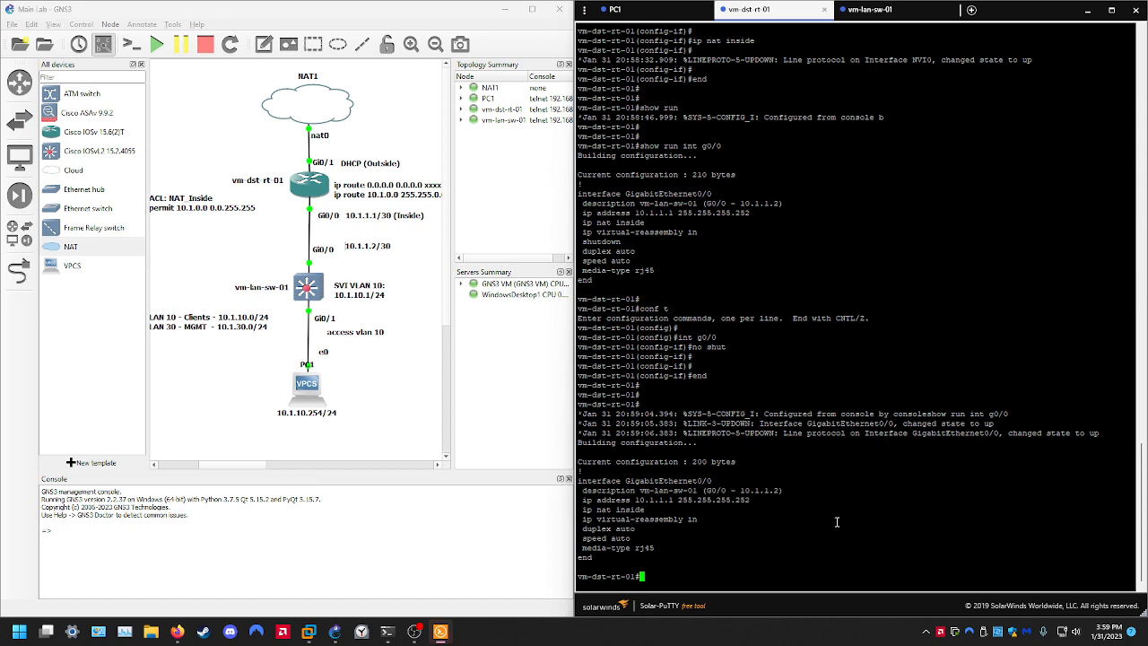
List the router's interfaces with "show ip int br" and check the status of GigabitEthernet0/0
key("Return")
key("Return")
type("show ip int br")
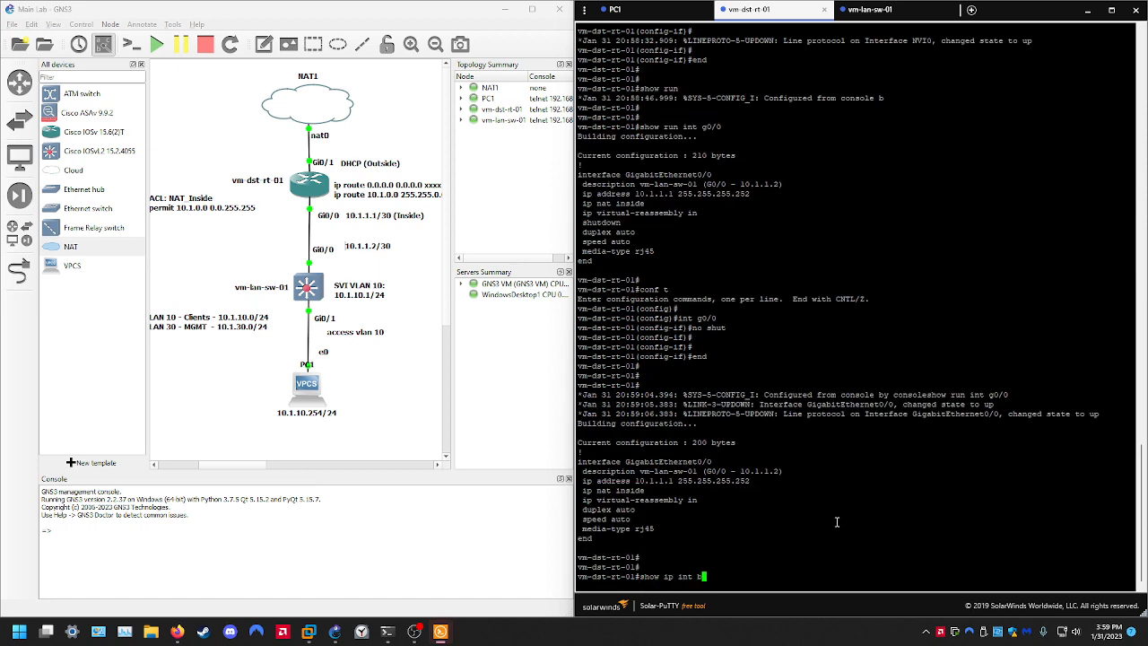
key("Return")
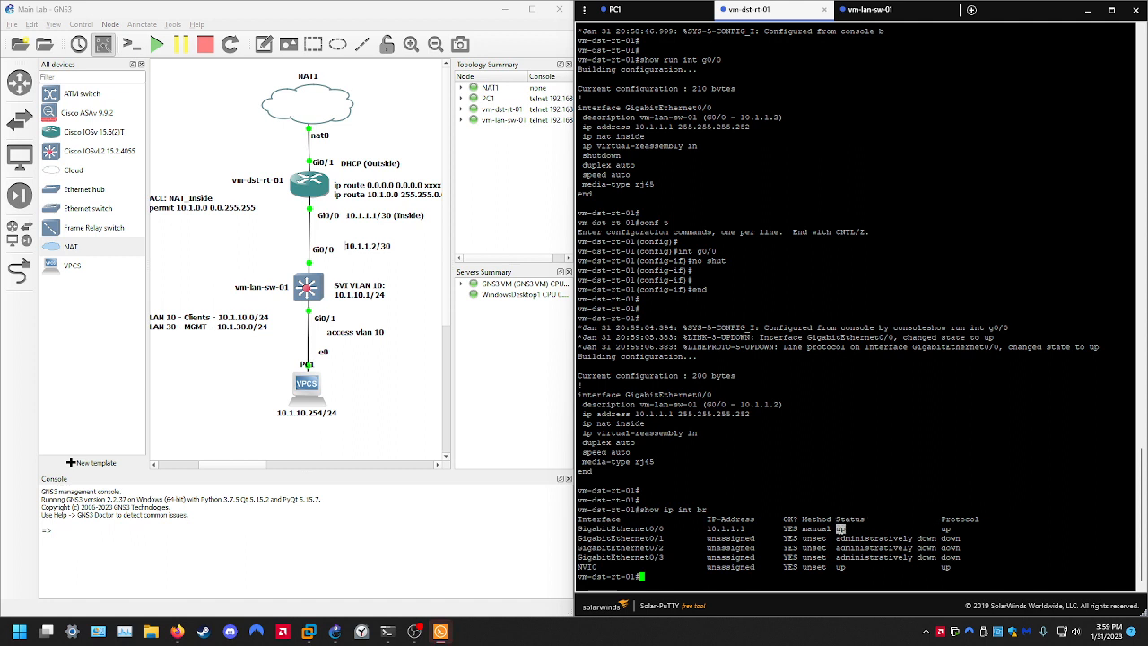
triple_click(839, 529)
left_click(842, 529)
key("Return")
key("Return")
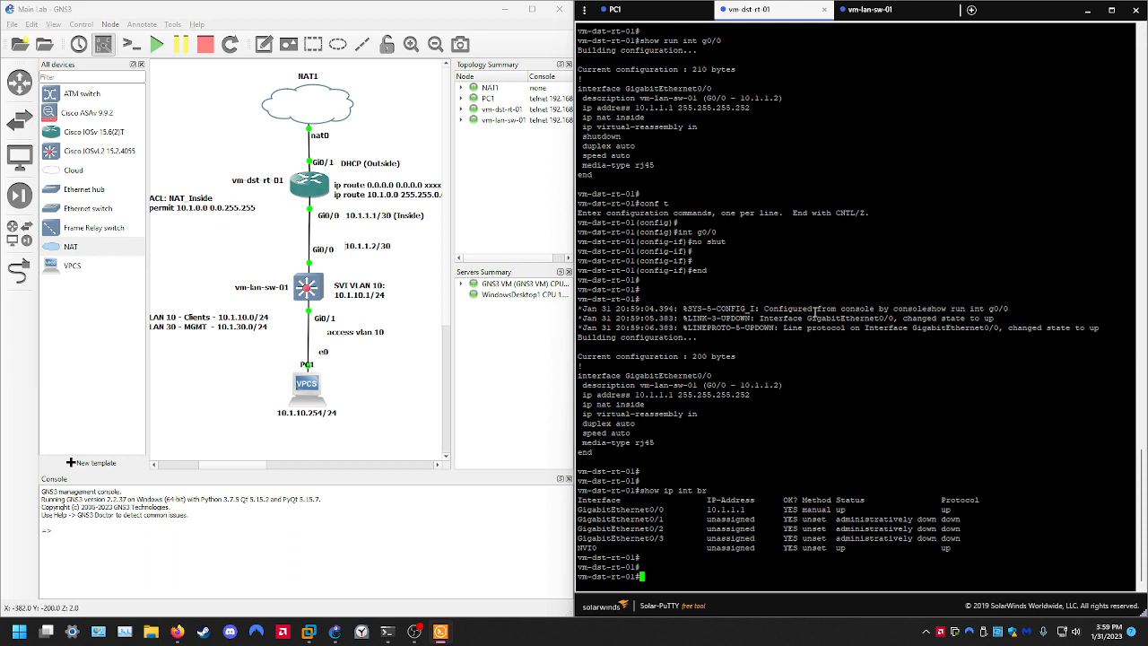
Ping the switch's uplink address 10.1.1.2 from the router twice to test the link
type("ping 10.1.1.2")
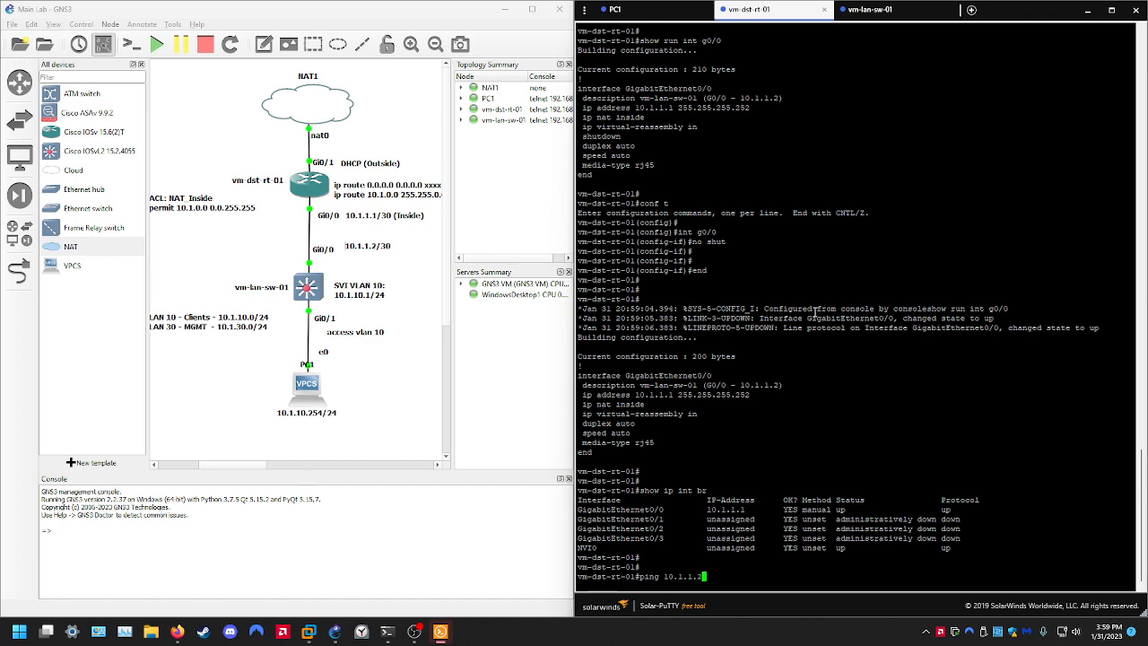
key("Return")
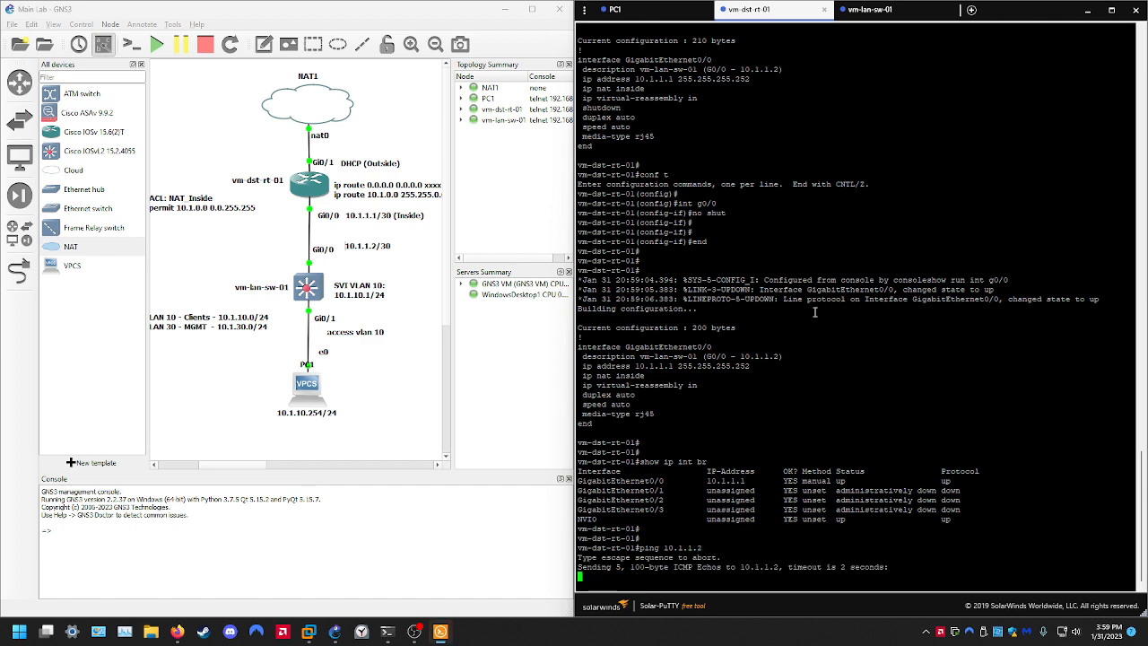
key("Return")
key("Return")
key("Up")
key("Return")
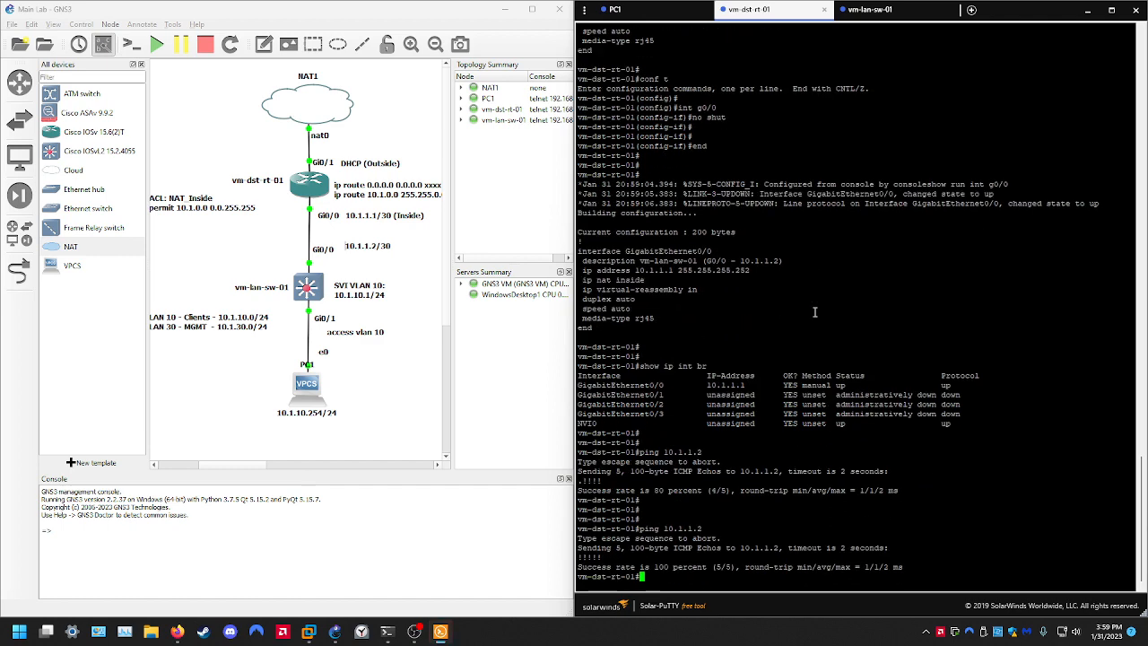
key("Return")
key("Return")
key("Return")
key("Return")
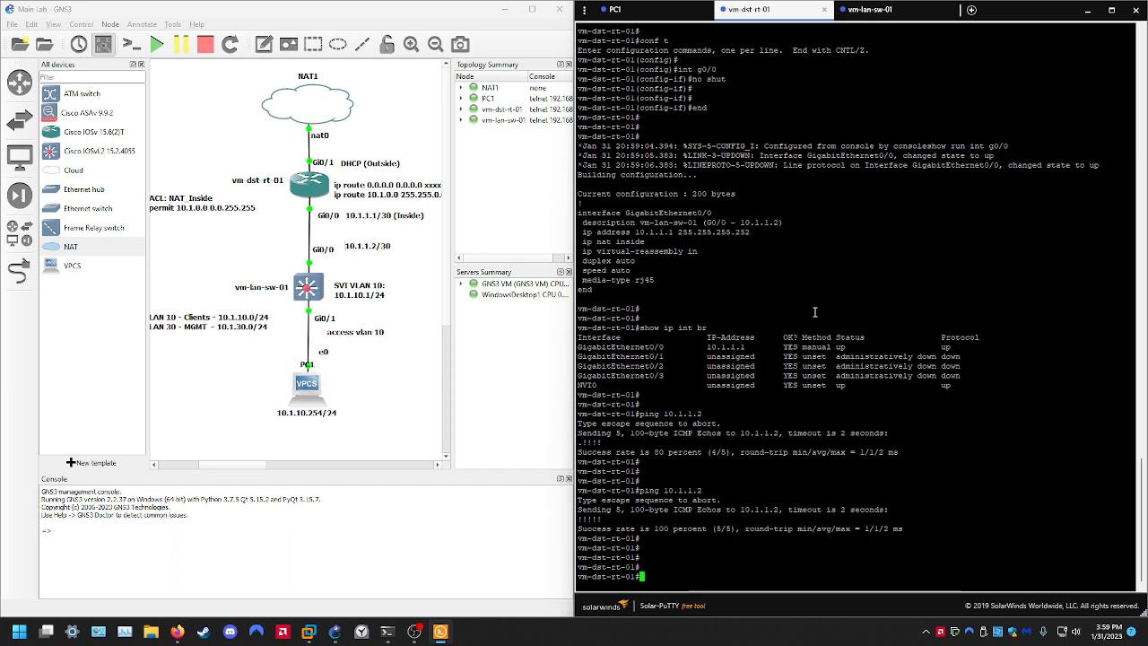
Nudge the switch's Gi0/0 label in the GNS3 topology into line with the router's Gi0/0 label, and return to the router console
left_click(328, 251)
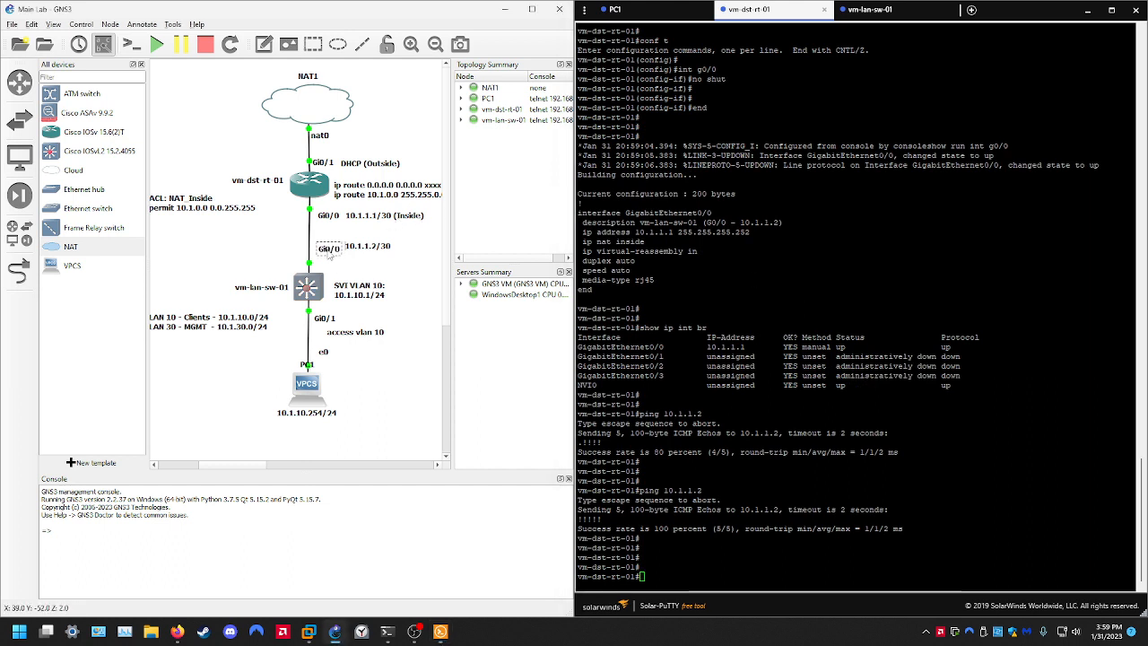
left_click(378, 264)
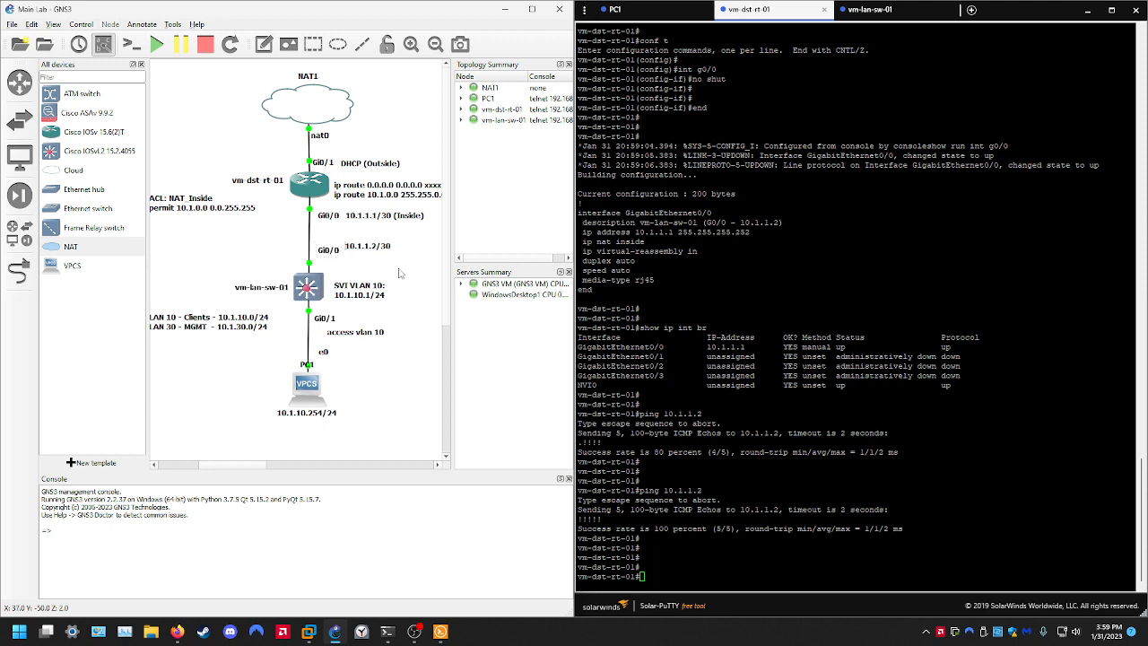
left_click(832, 303)
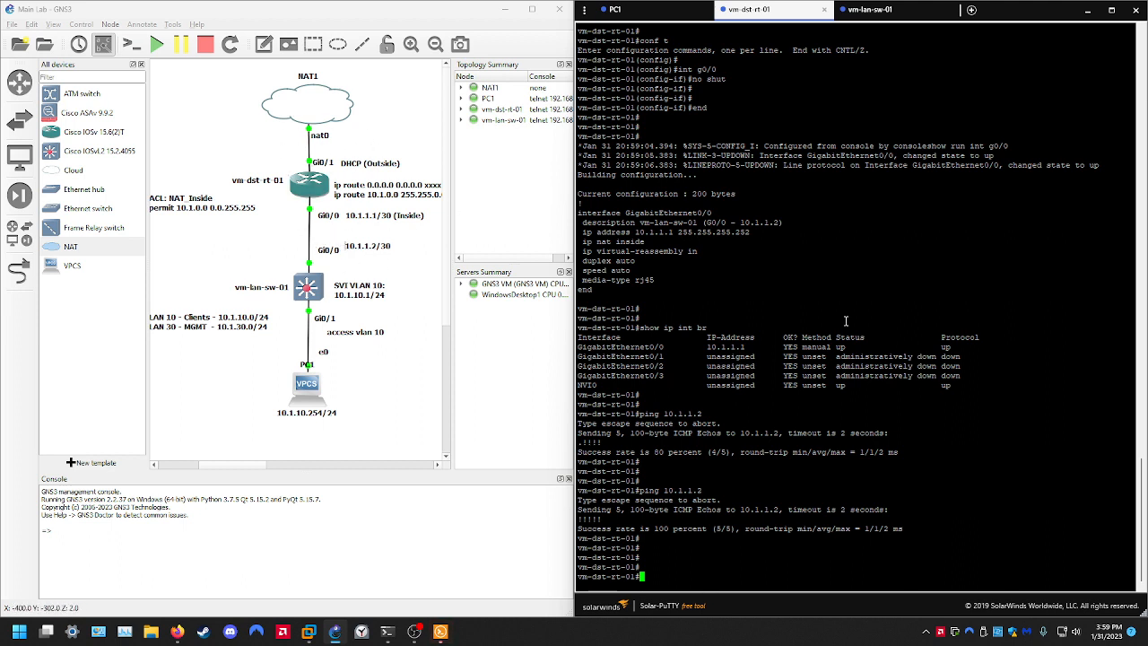
Enter configuration mode on the router and enable interface g0/1 with "no shut"
type("conf t")
key("Return")
key("Return")
key("Return")
key("Return")
key("Return")
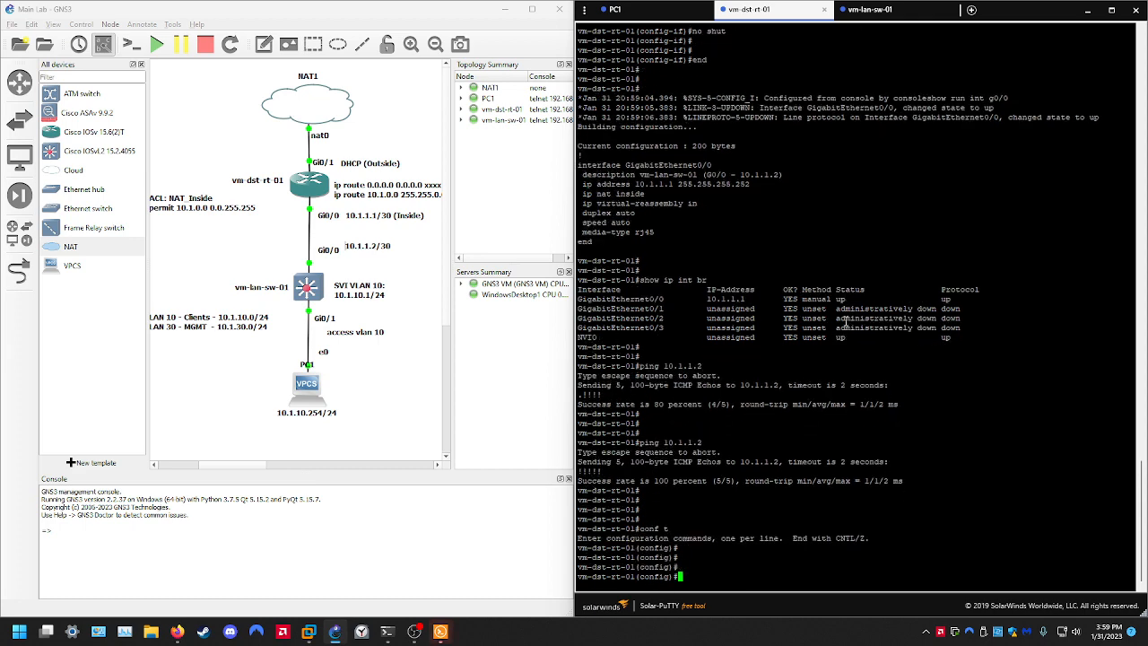
type("int g0/1")
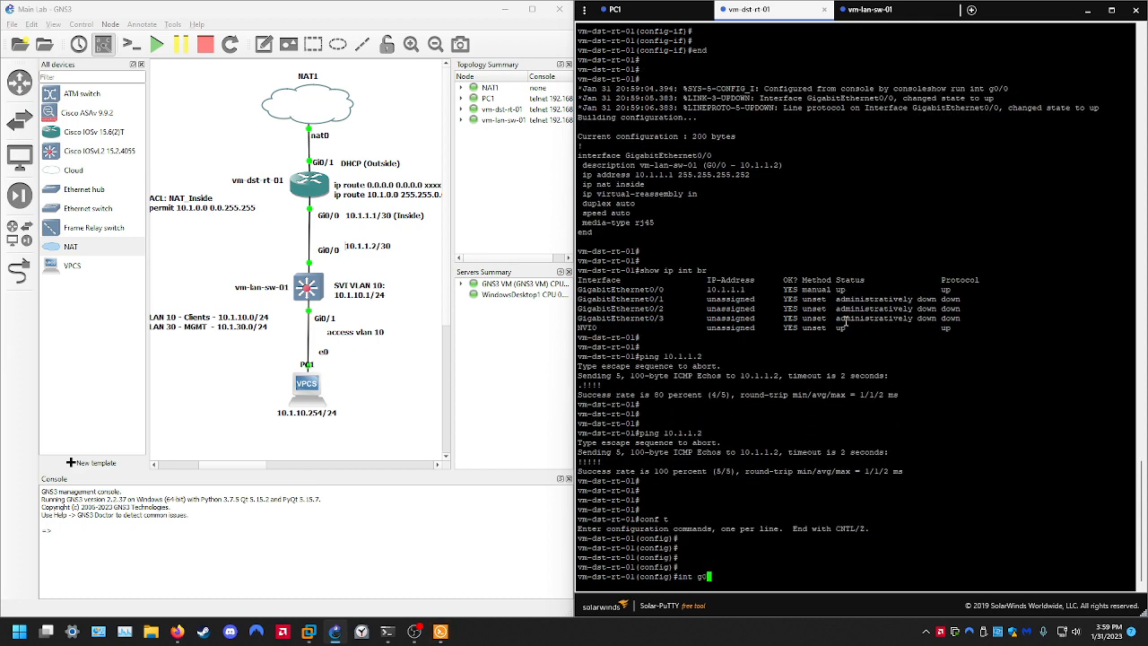
key("Return")
type("no shut")
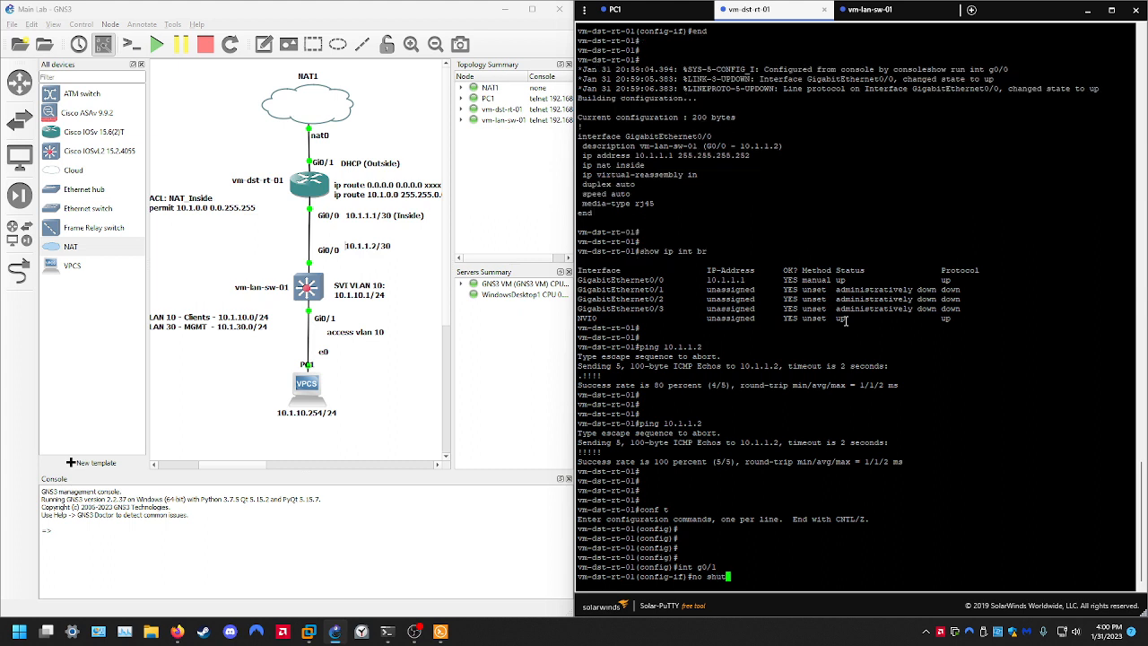
key("Return")
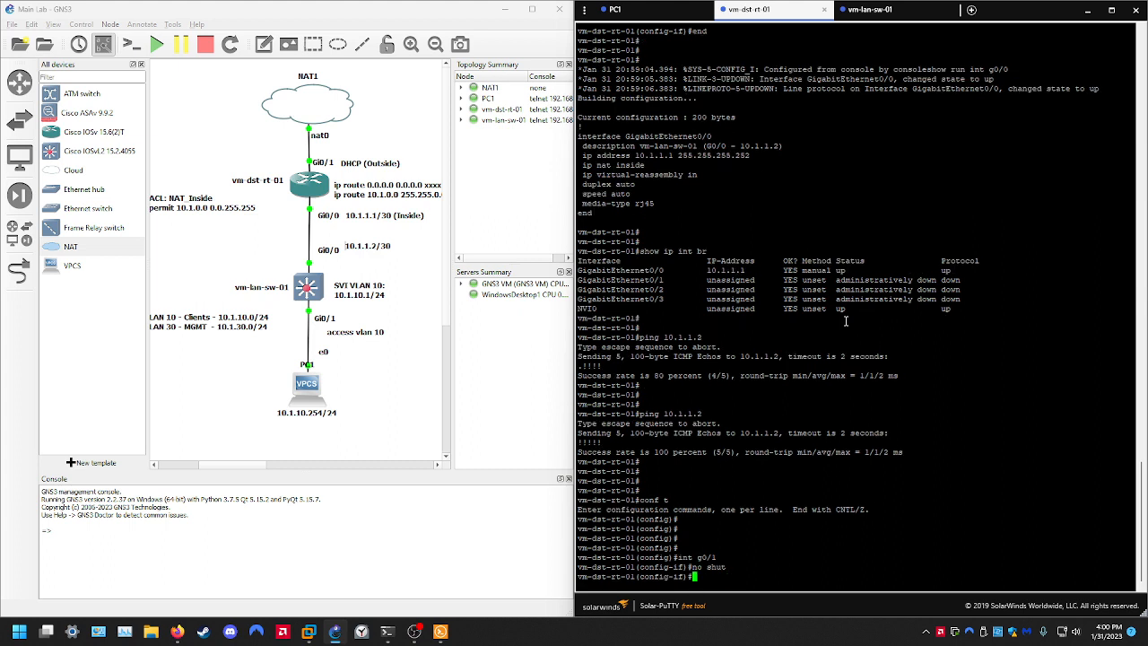
Give the router's interface g0/1 the description "NAT1 (DHCP)"
type("description")
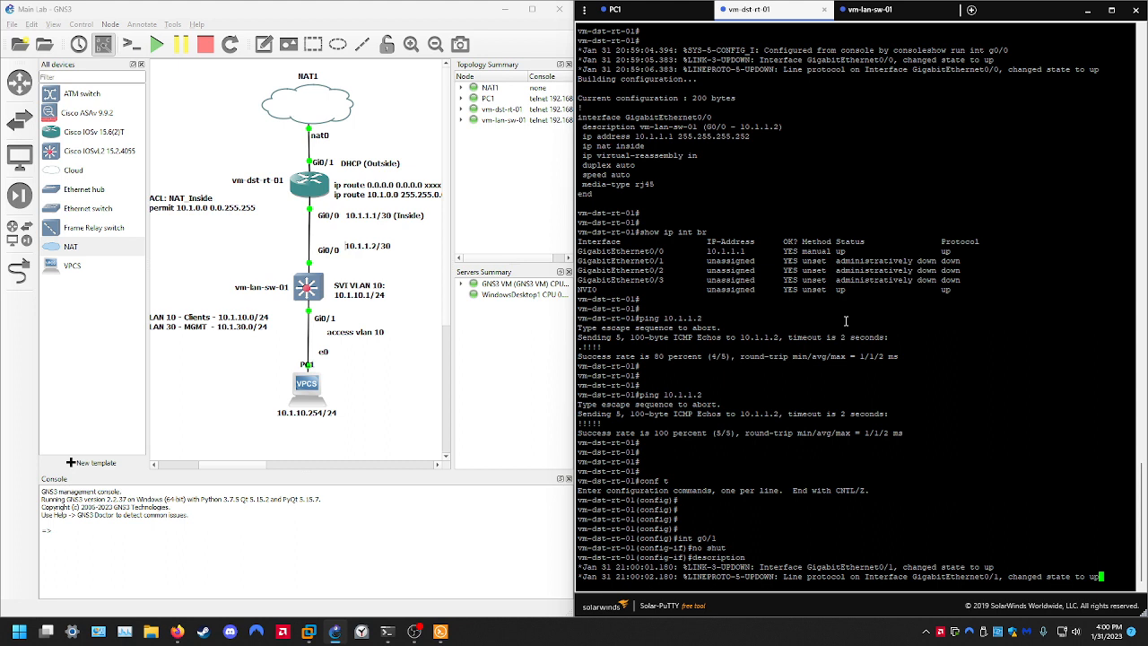
type("NAT1 (")
type("DHCP)")
key("Return")
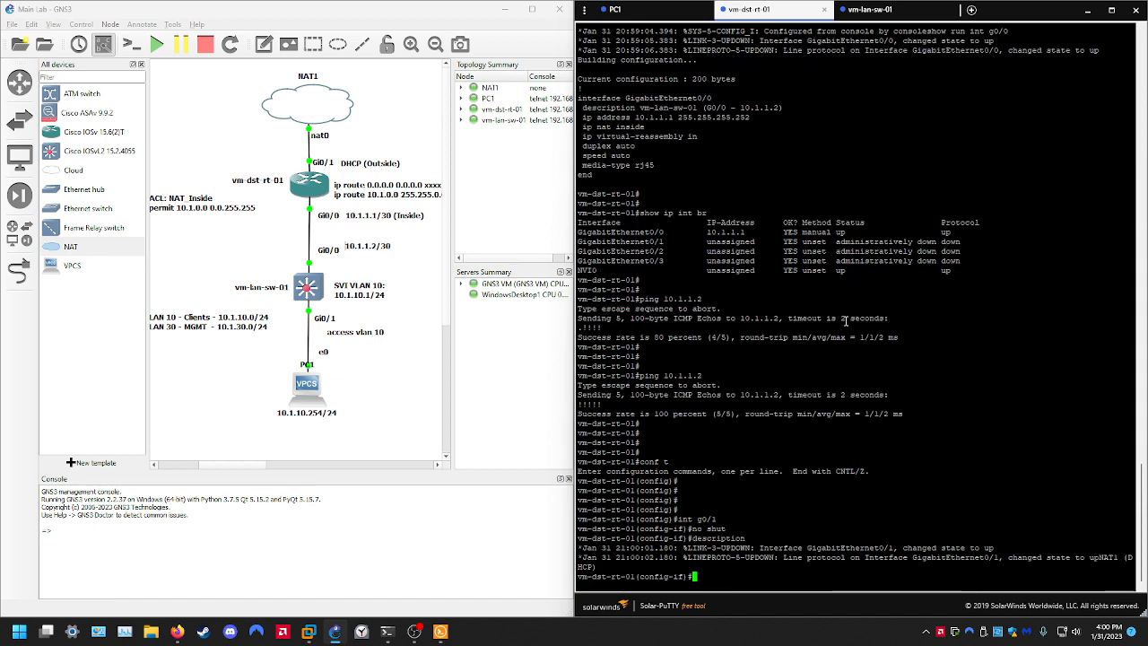
key("Return")
key("Return")
key("Return")
key("Return")
key("Return")
key("Return")
key("Return")
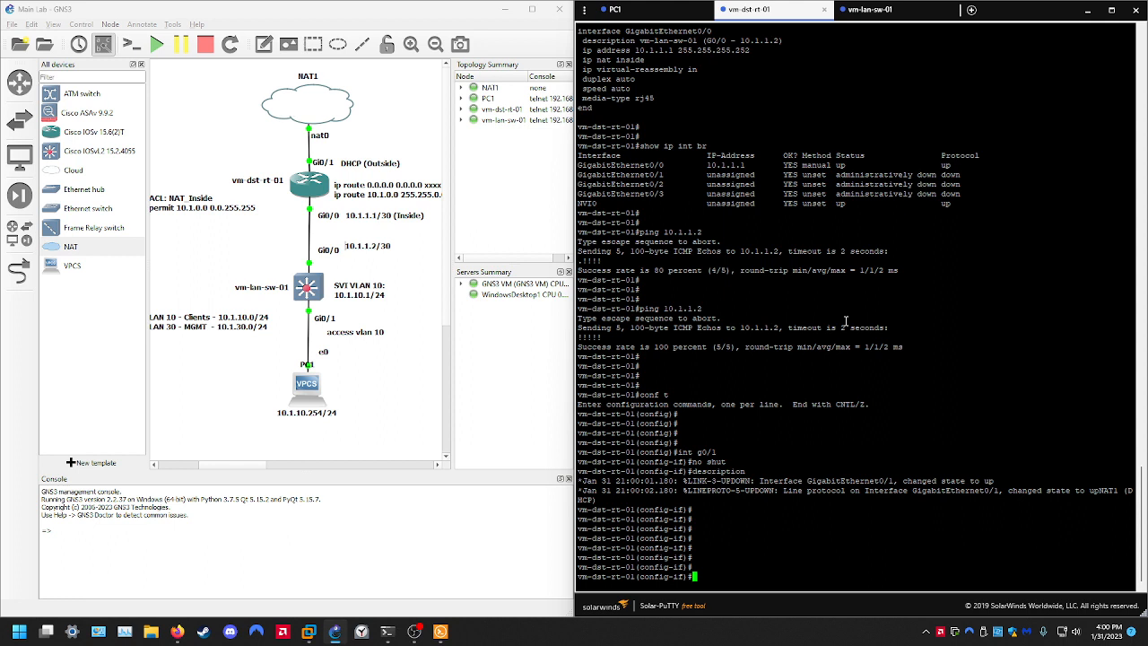
Configure the router's interface g0/1 to obtain its IP address through DHCP
type("ip address dhcpo")
key("BackSpace")
key("Return")
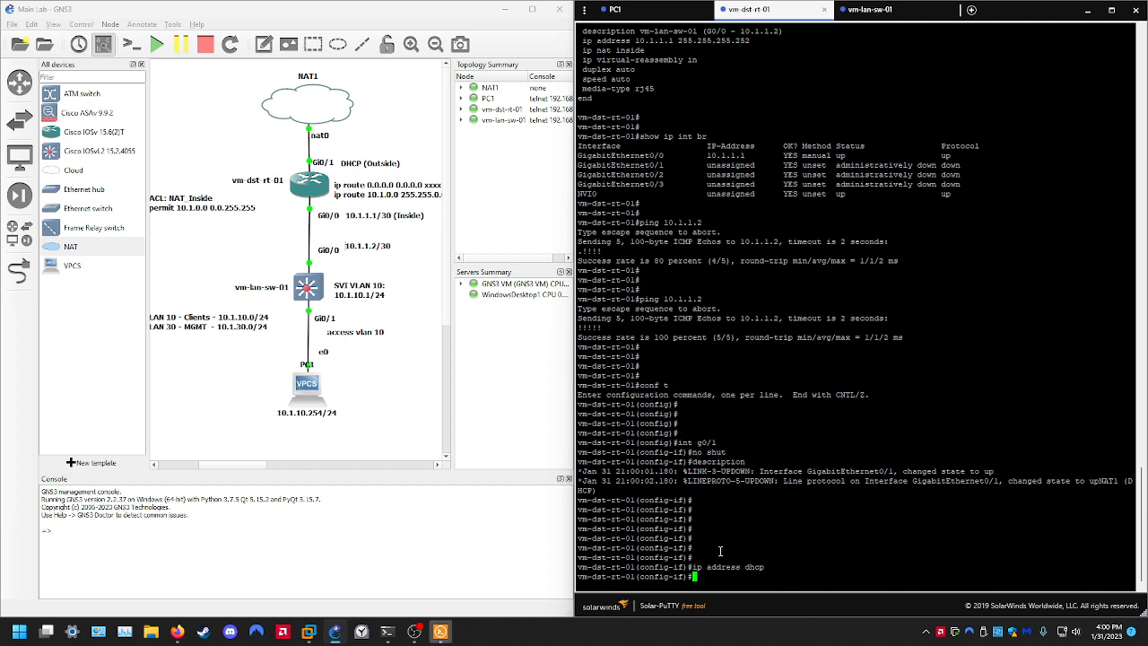
Mark the router's interface g0/1 as the outside NAT interface and examine the DHCP address assignment message
type("ip nat ")
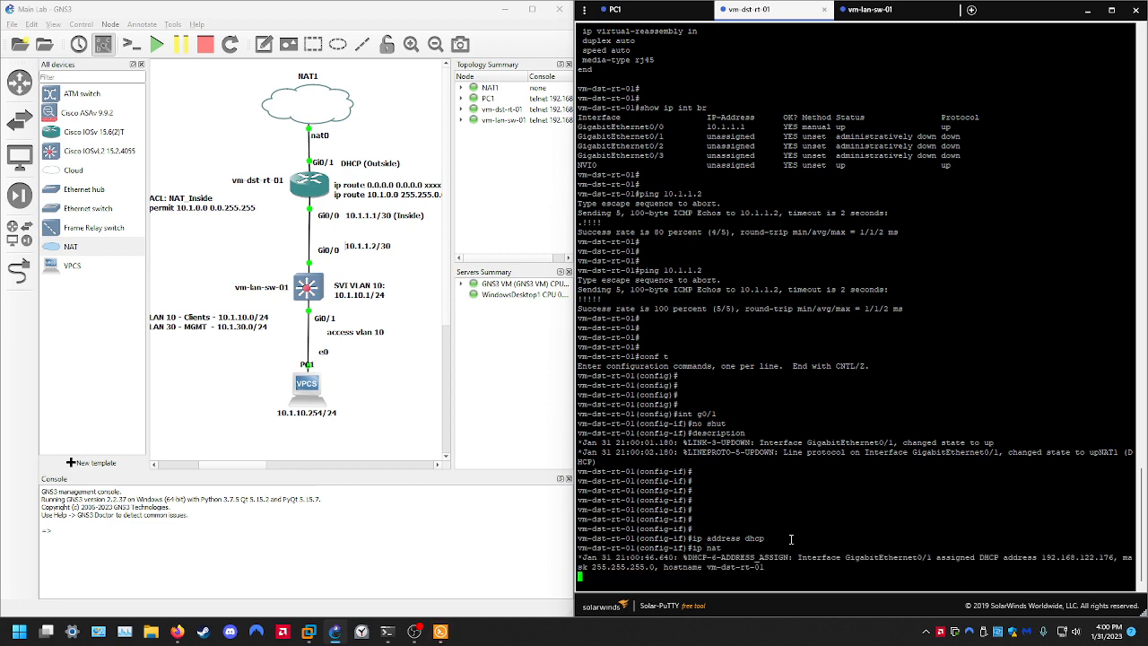
type("outside")
key("Return")
key("Return")
key("Return")
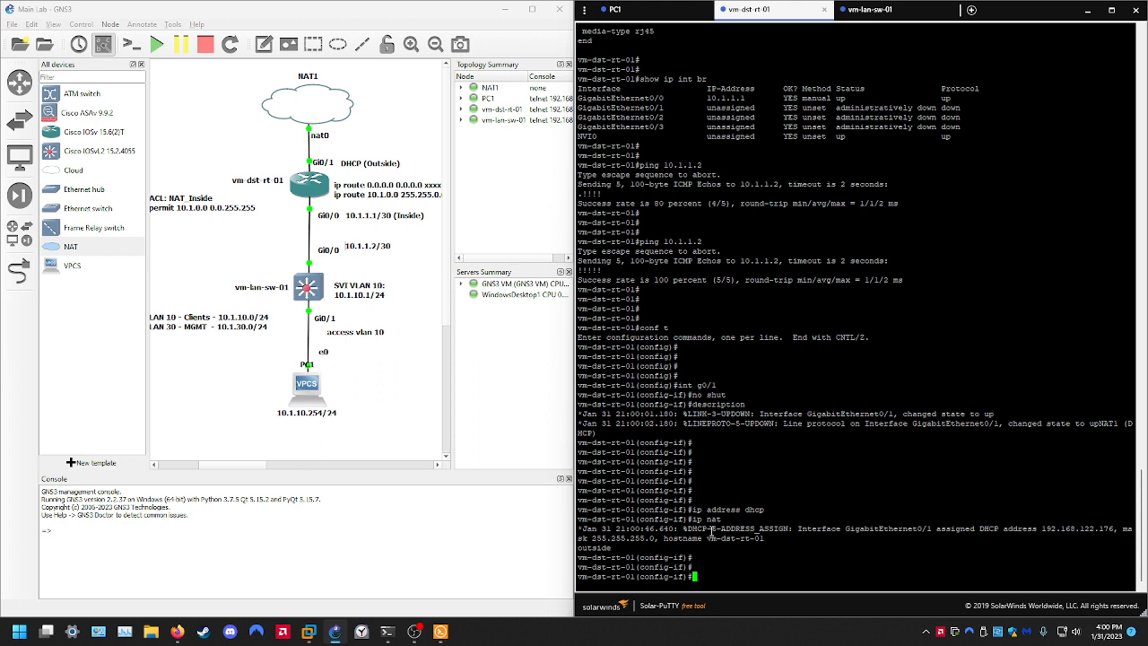
left_click_drag(579, 532, 1118, 531)
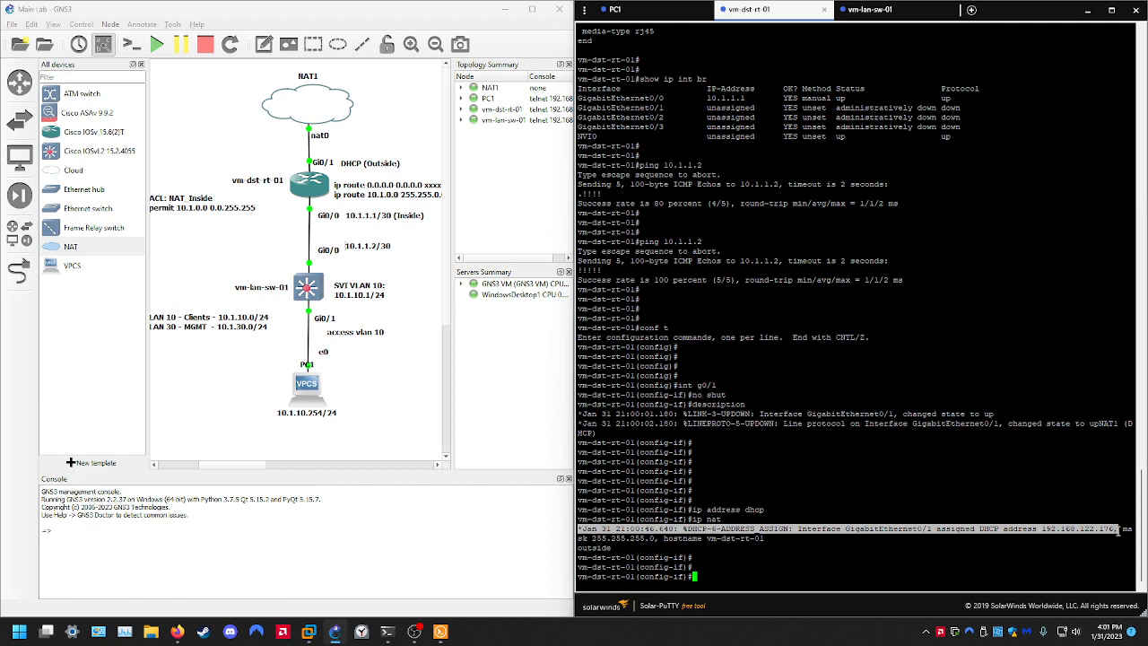
Copy the DHCP-assigned address of interface GigabitEthernet0/1 from the router's console message and leave configuration mode
double_click(1073, 529)
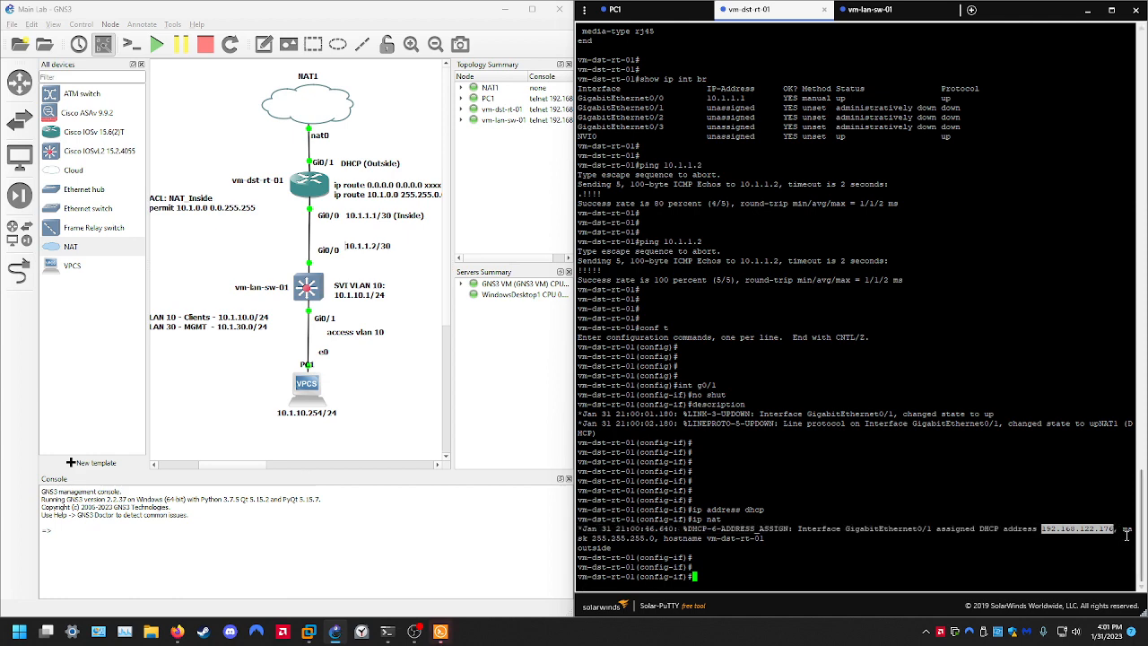
key("ctrl+c")
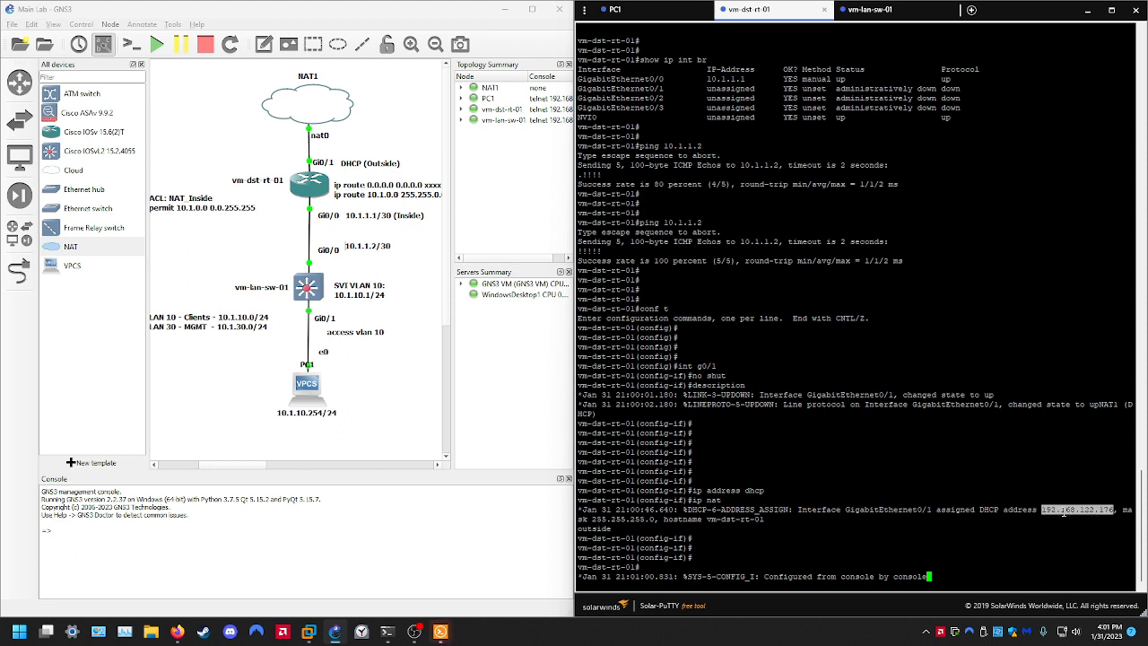
left_click(1050, 508)
left_click(1072, 515)
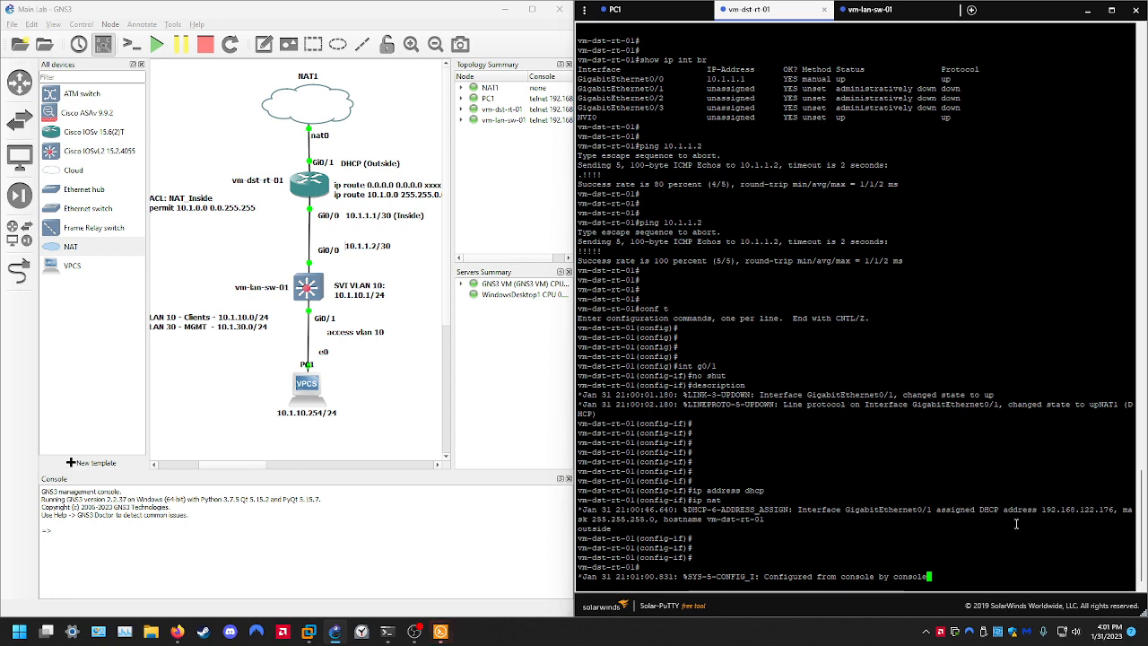
key("Return")
key("Return")
key("Return")
key("Return")
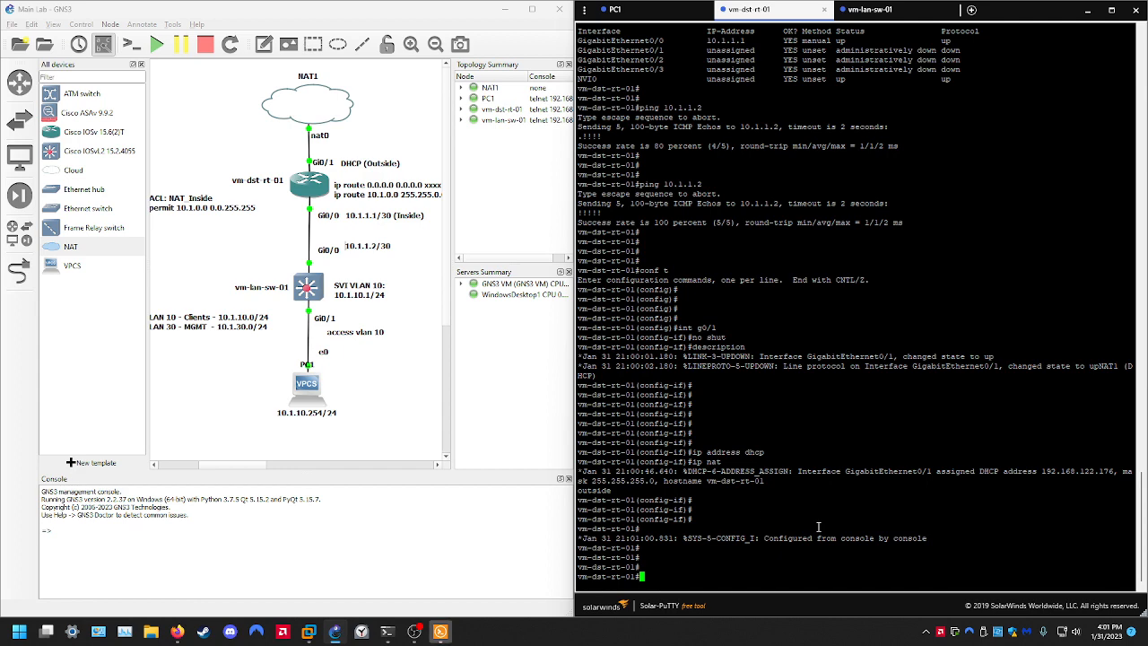
Display the router's running configuration for interface g0/1 and check its description, DHCP addressing and outside NAT lines
type("show run int g0/1")
key("Return")
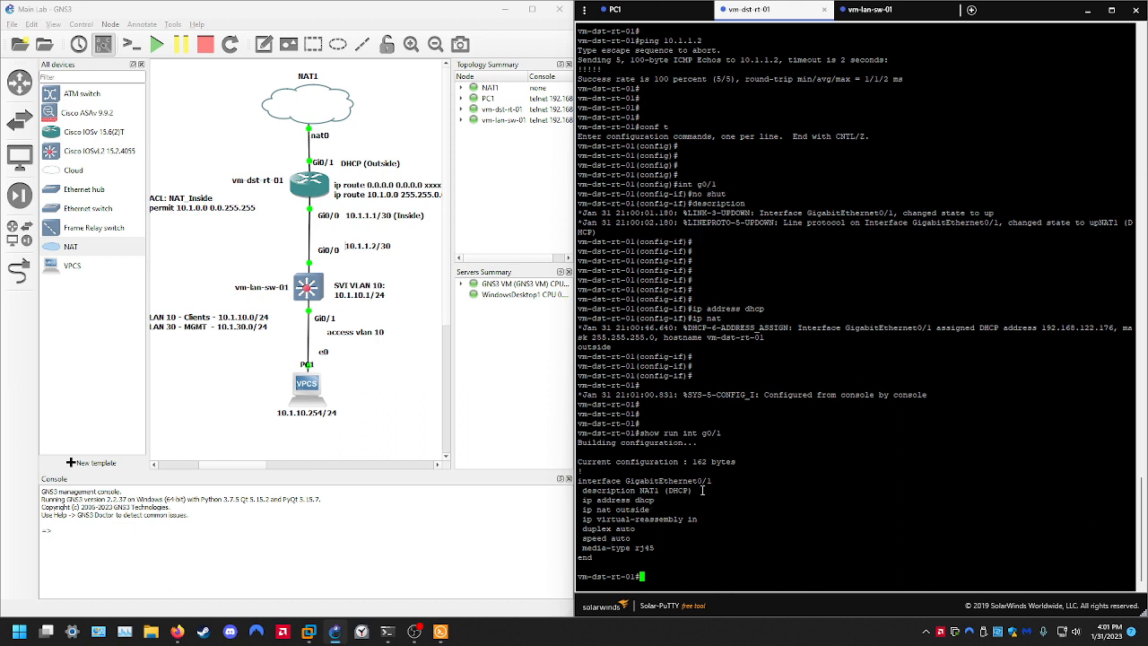
left_click_drag(702, 491, 564, 491)
triple_click(676, 504)
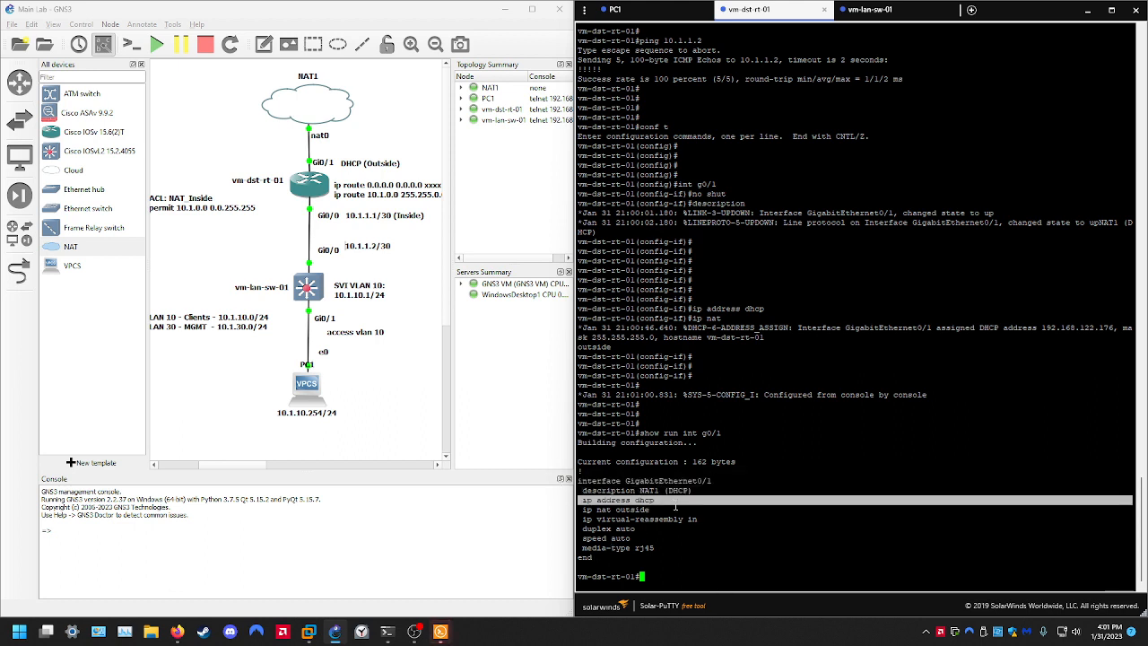
triple_click(676, 510)
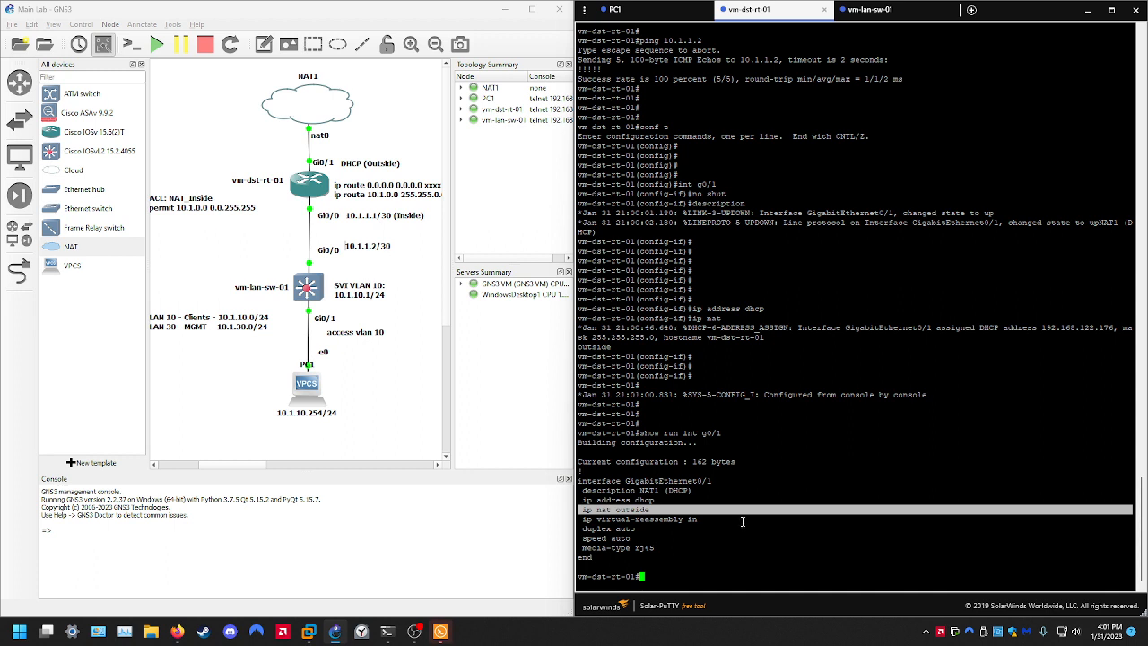
left_click(742, 522)
Display the router's brief IP interface summary with "show ip int br"
type("s")
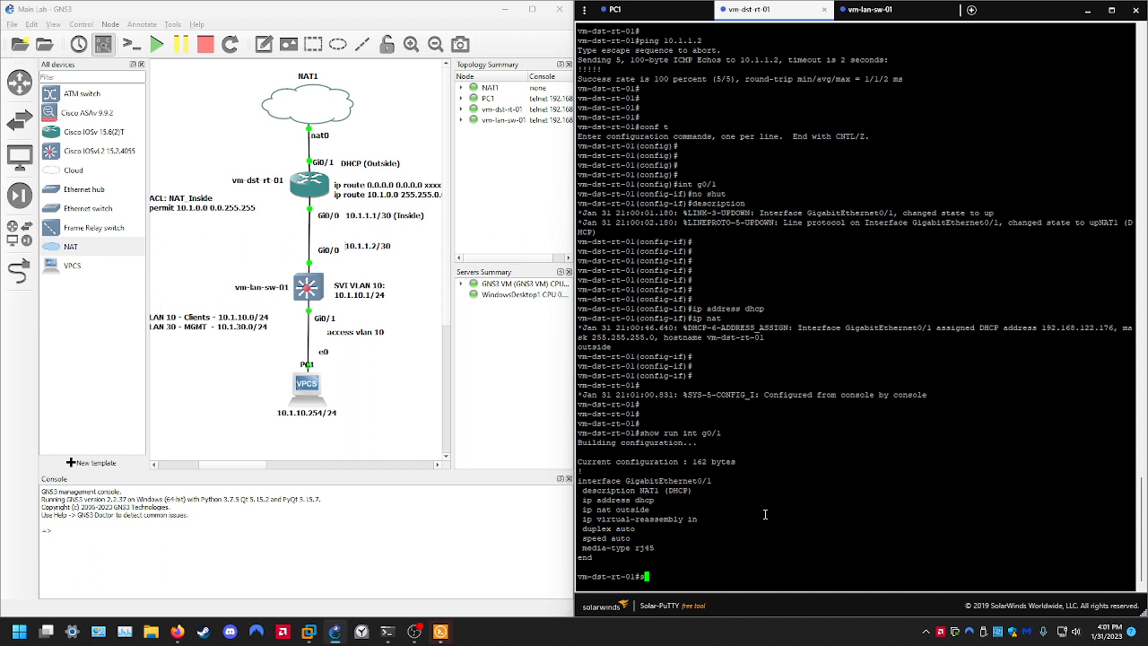
type("how ip int br")
key("Return")
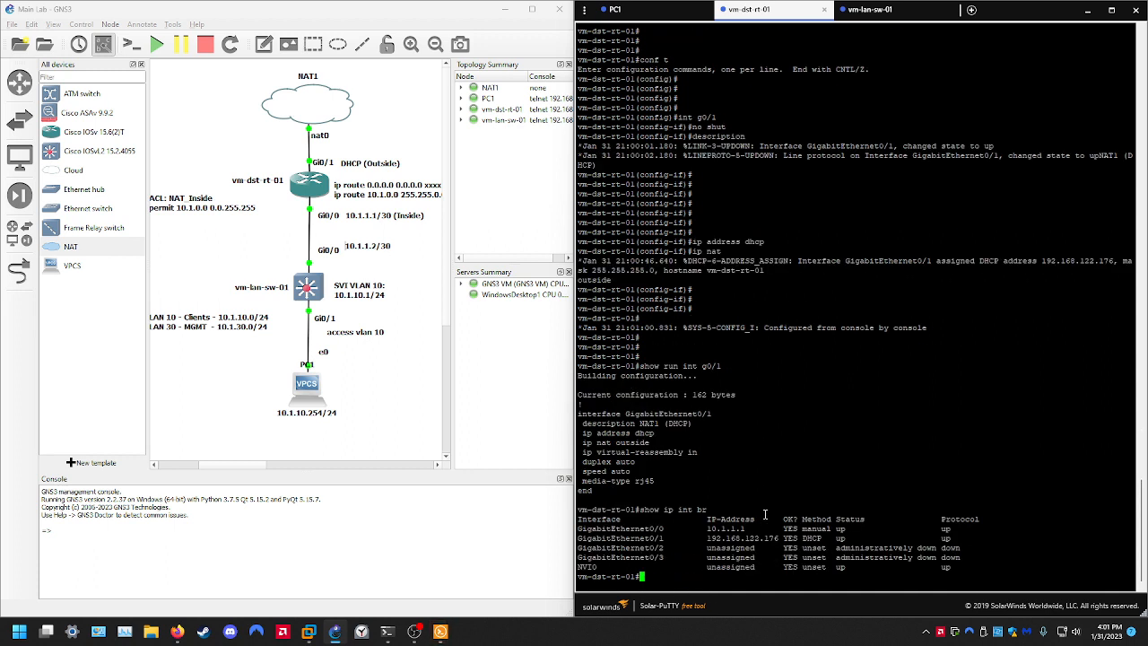
key("Return")
key("Return")
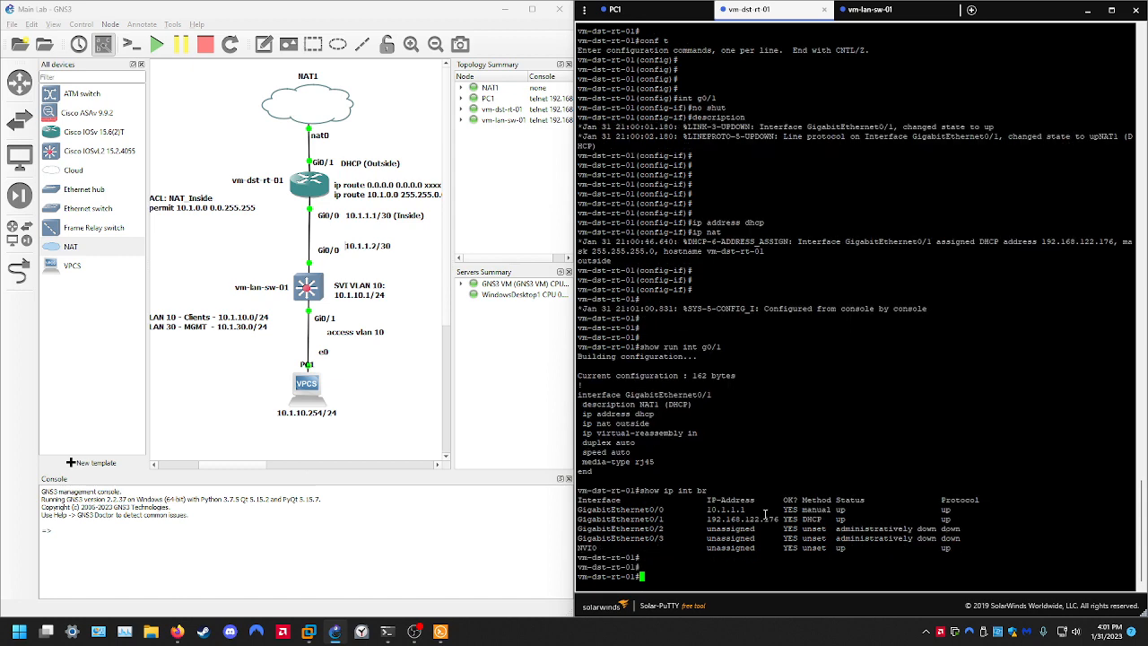
key("Return")
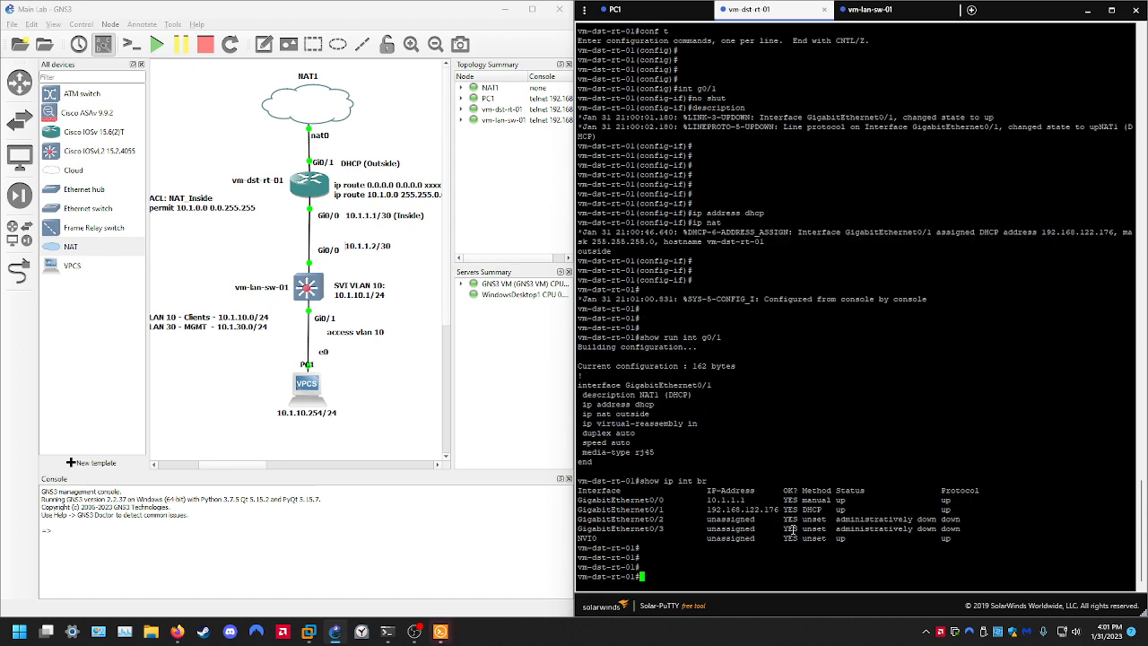
Change the DHCP note beside the router's Gi0/1 to "DHCP - 192.168.122.176 (Outside)" and move it just above that interface label
left_click(375, 167)
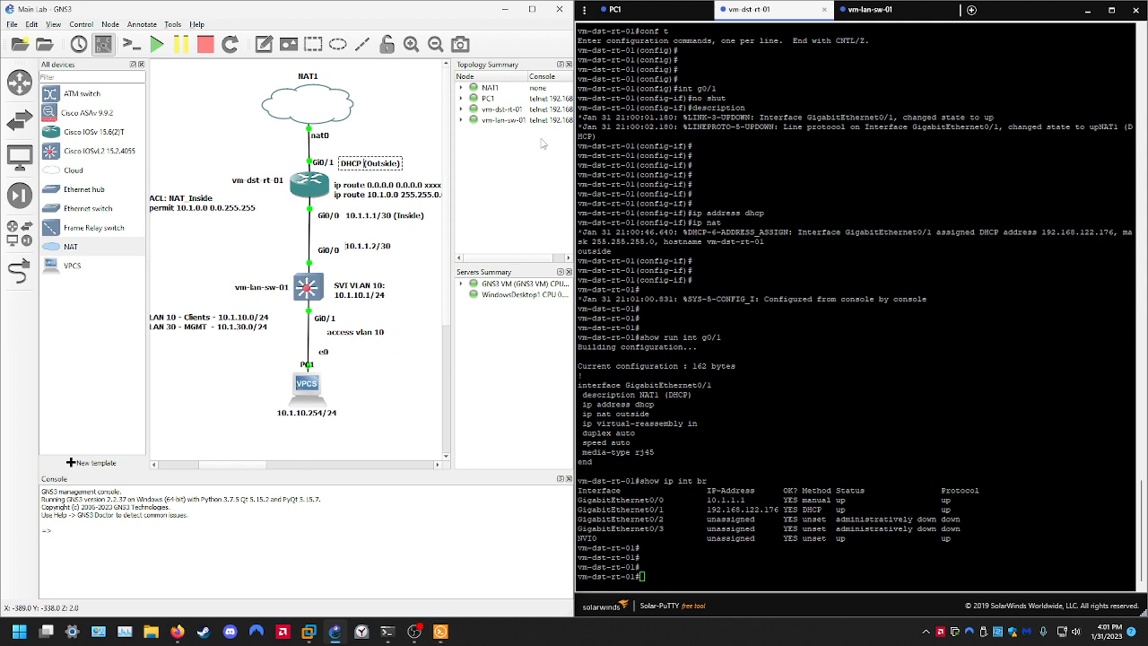
key("ctrl+v")
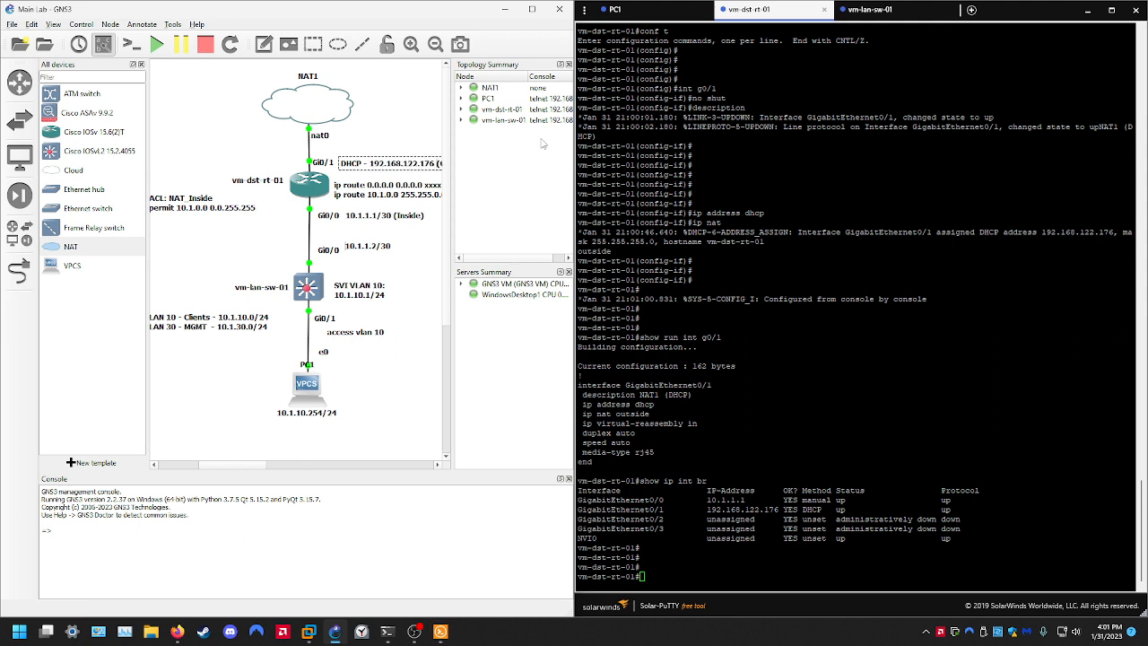
left_click(354, 118)
left_click_drag(393, 168, 380, 161)
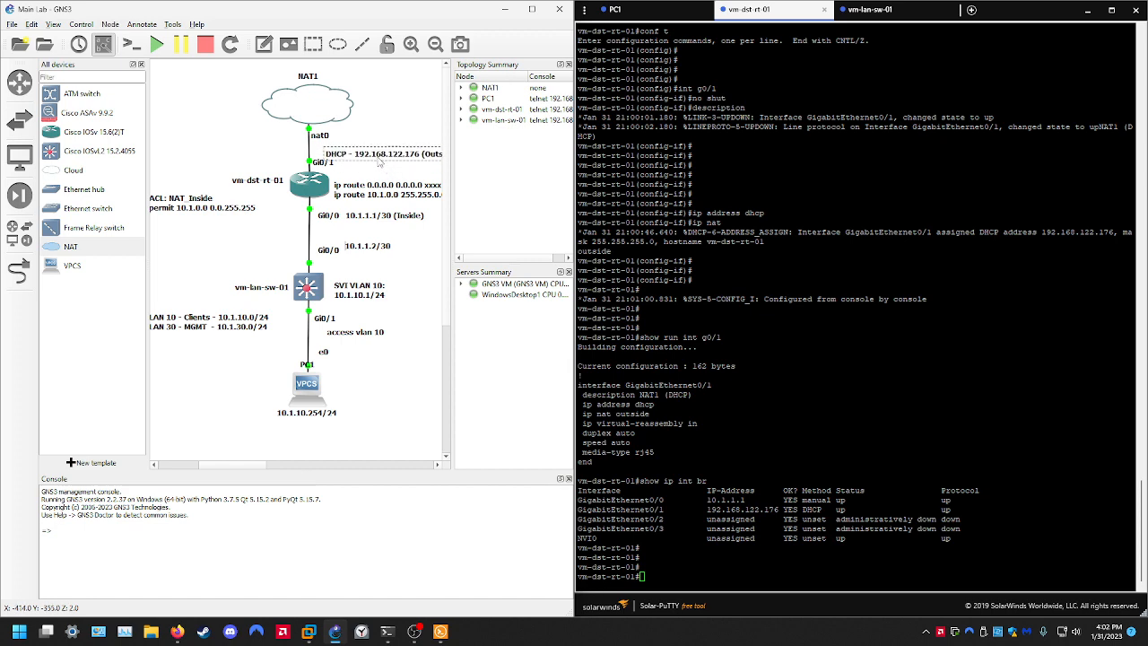
Check the router's g0/1 address in the interface summary and display the ARP table with "show ip arp"
left_click(947, 386)
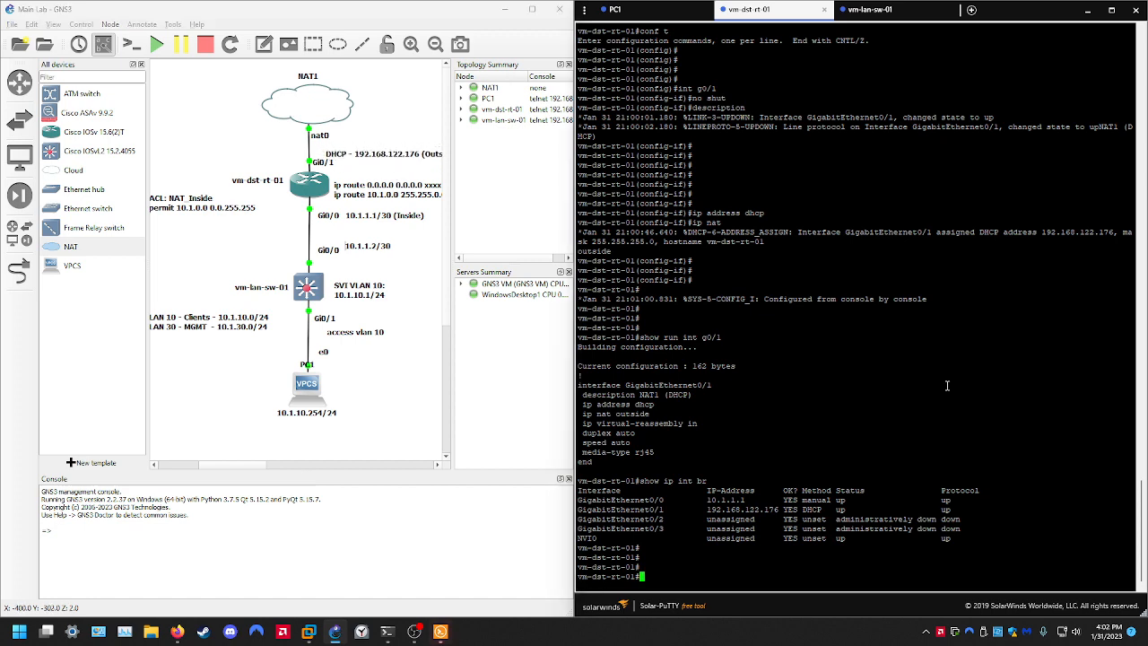
key("Return")
key("Return")
key("Return")
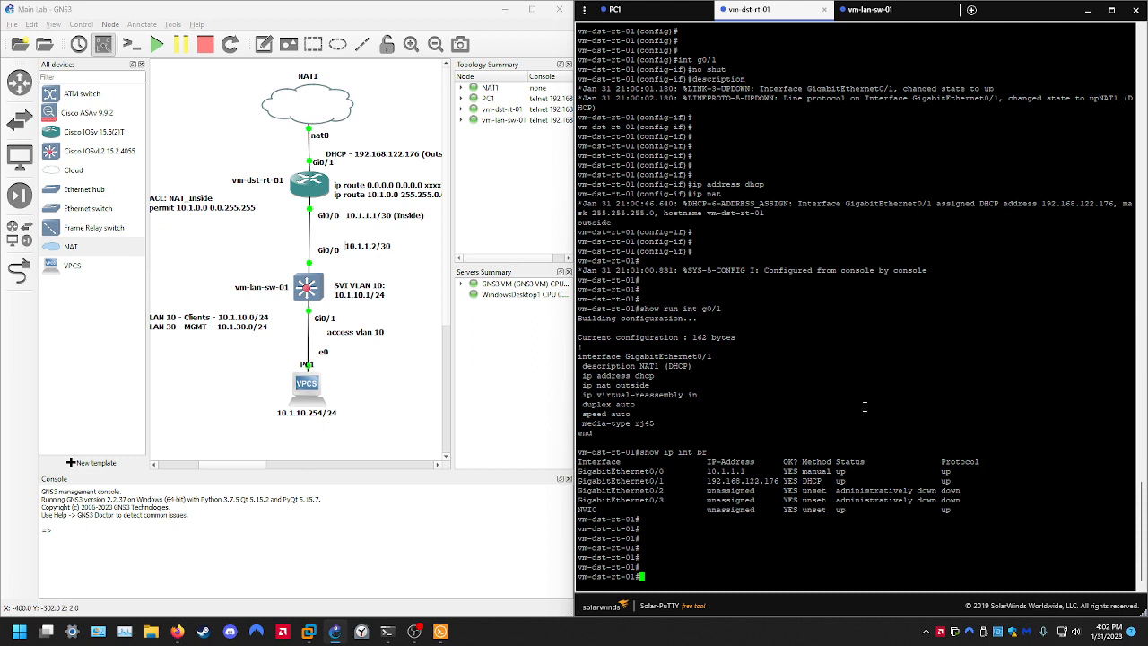
double_click(756, 480)
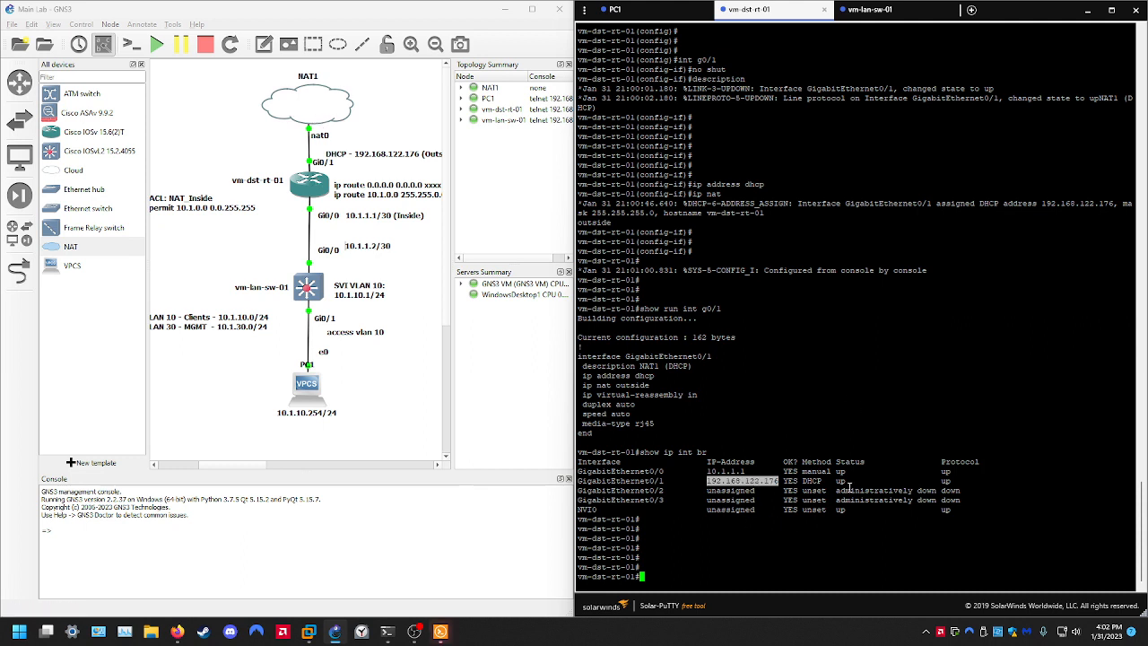
left_click(853, 487)
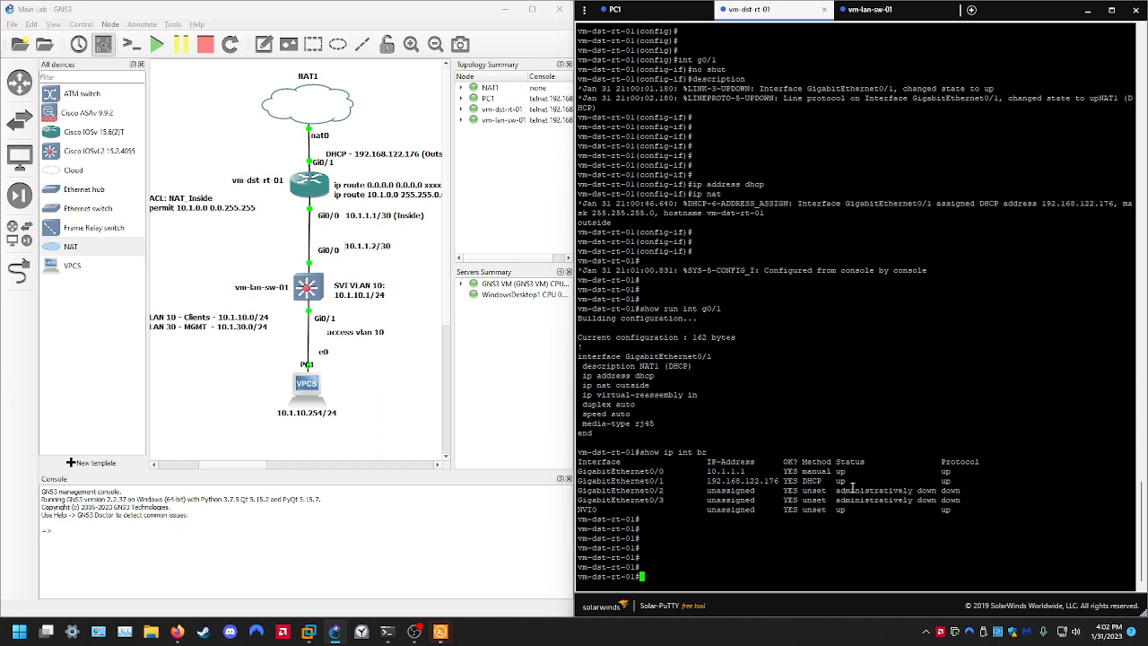
type("show ip arp")
key("Return")
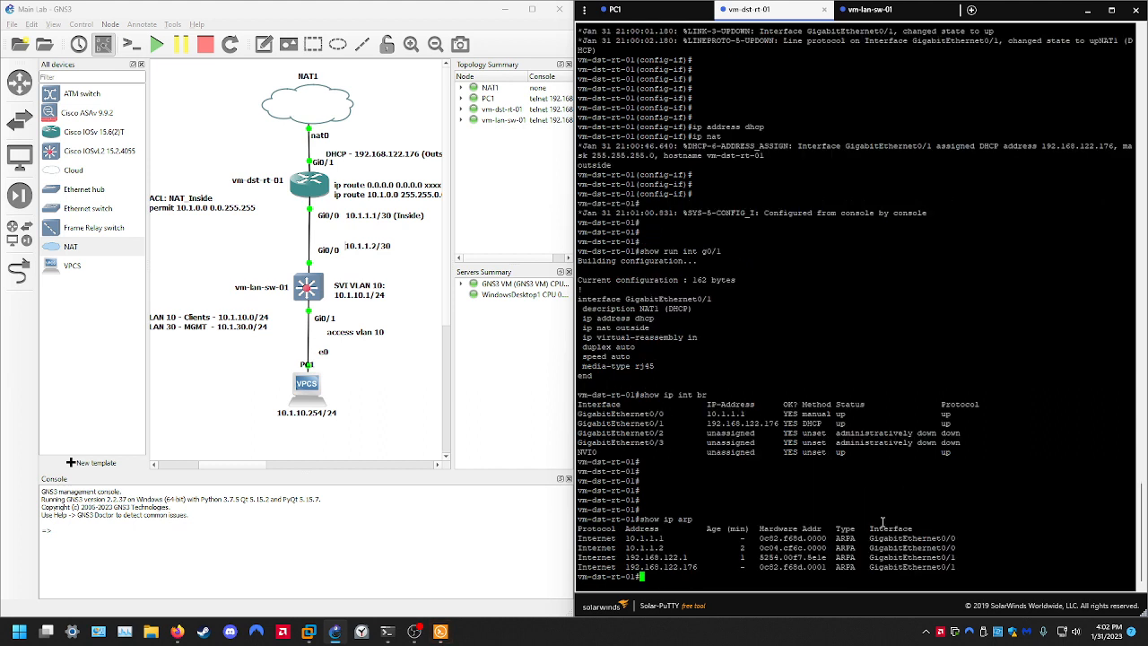
Add a "192.168.122.1" note to the topology and position it beside the NAT cloud's nat0 label
double_click(668, 557)
left_click(350, 141)
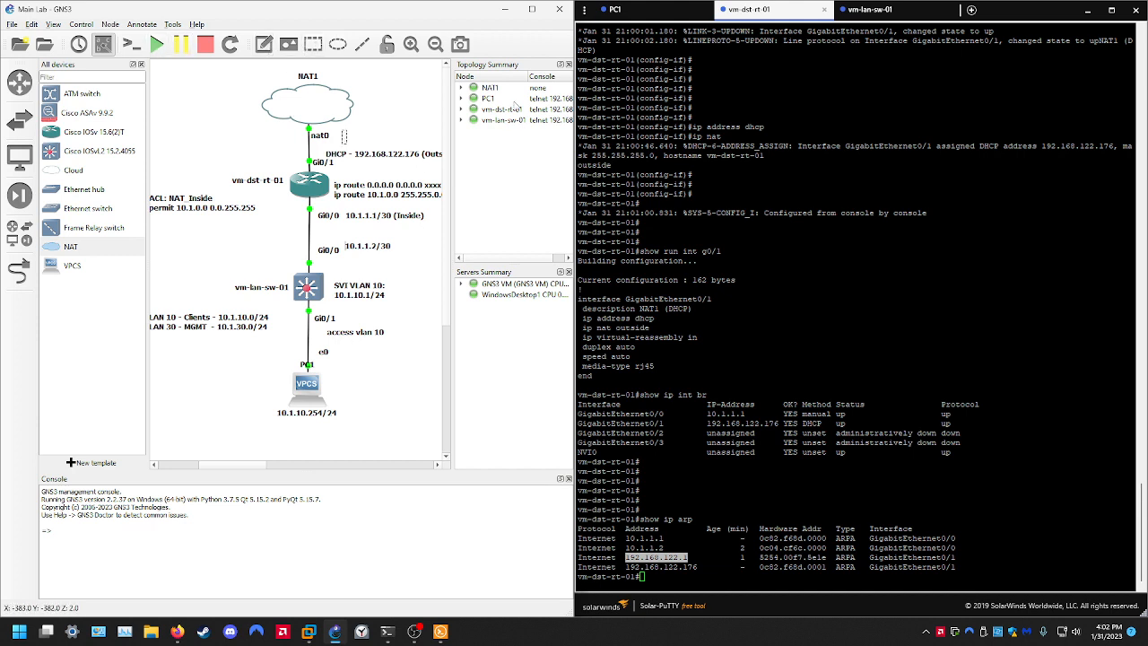
type("192.168.122")
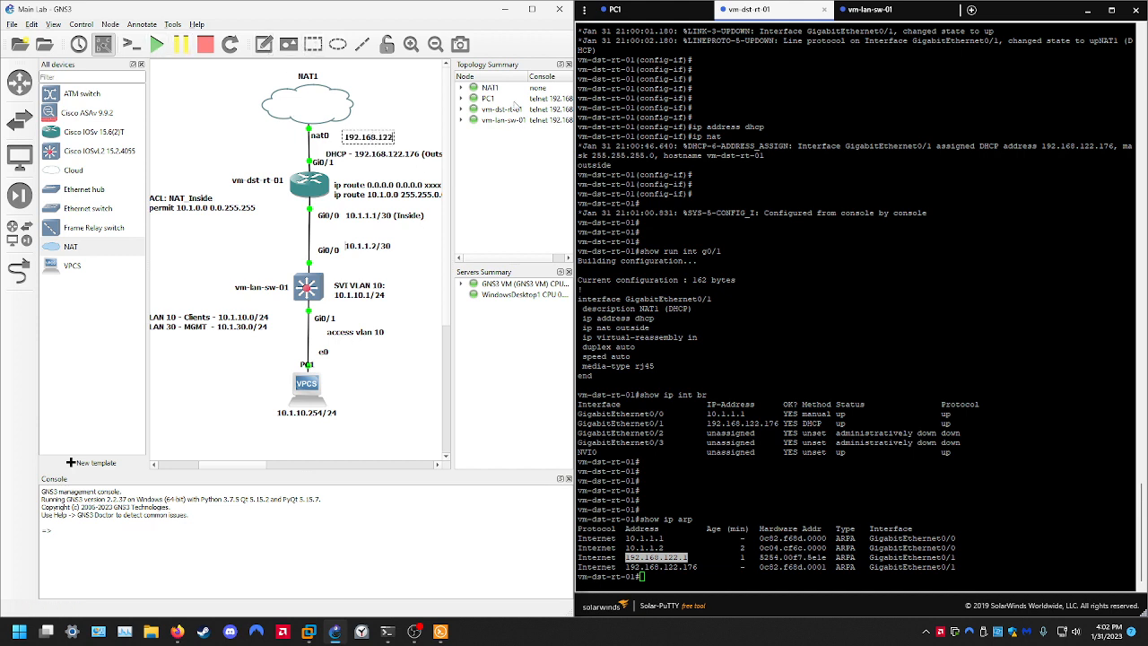
type(".1")
left_click(387, 107)
left_click_drag(363, 141, 371, 133)
left_click(398, 143)
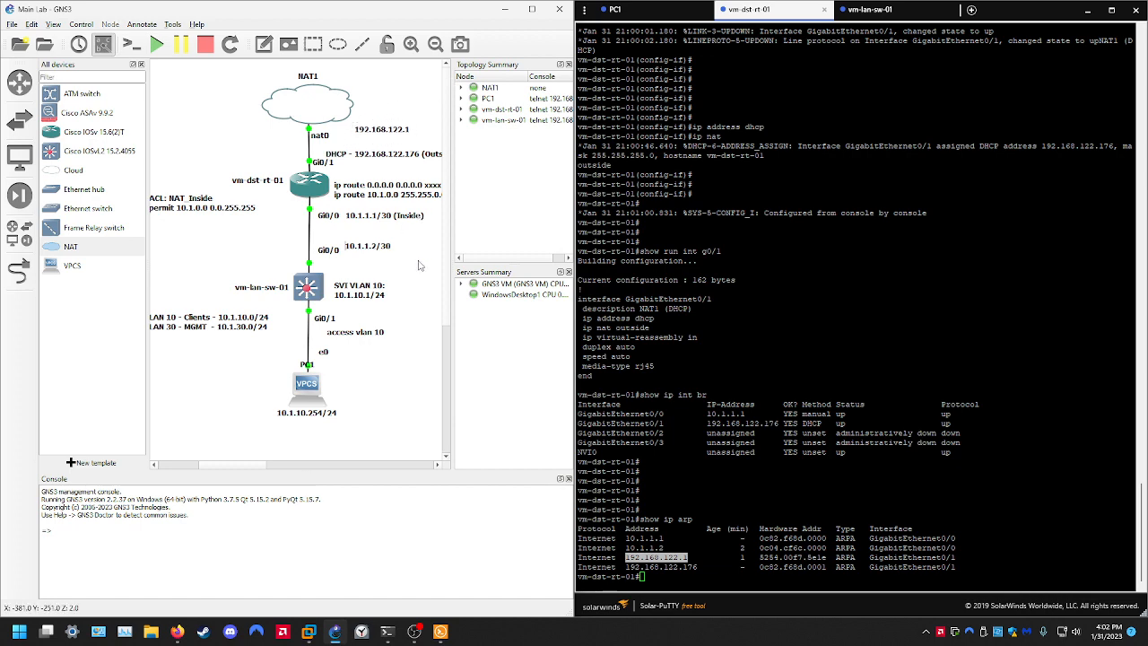
Configure a default route on the router with "ip route 0.0.0.0 0.0.0.0 192.168.122.1" and leave configuration mode
left_click(747, 421)
key("Return")
key("Return")
key("Return")
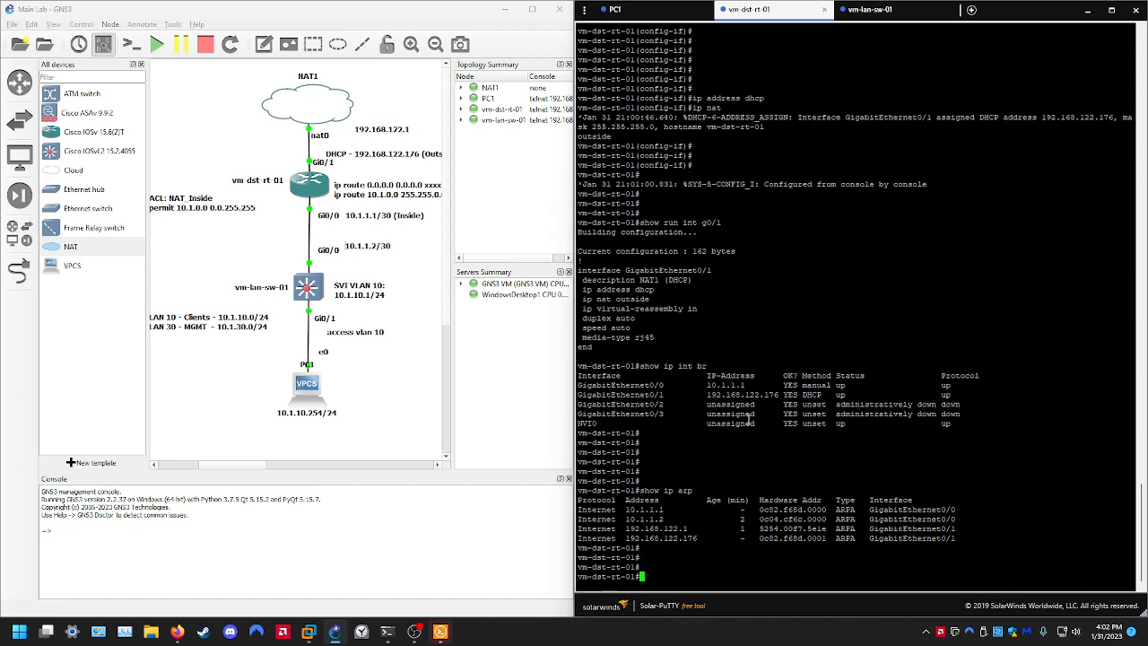
type("conf t")
key("Return")
key("Return")
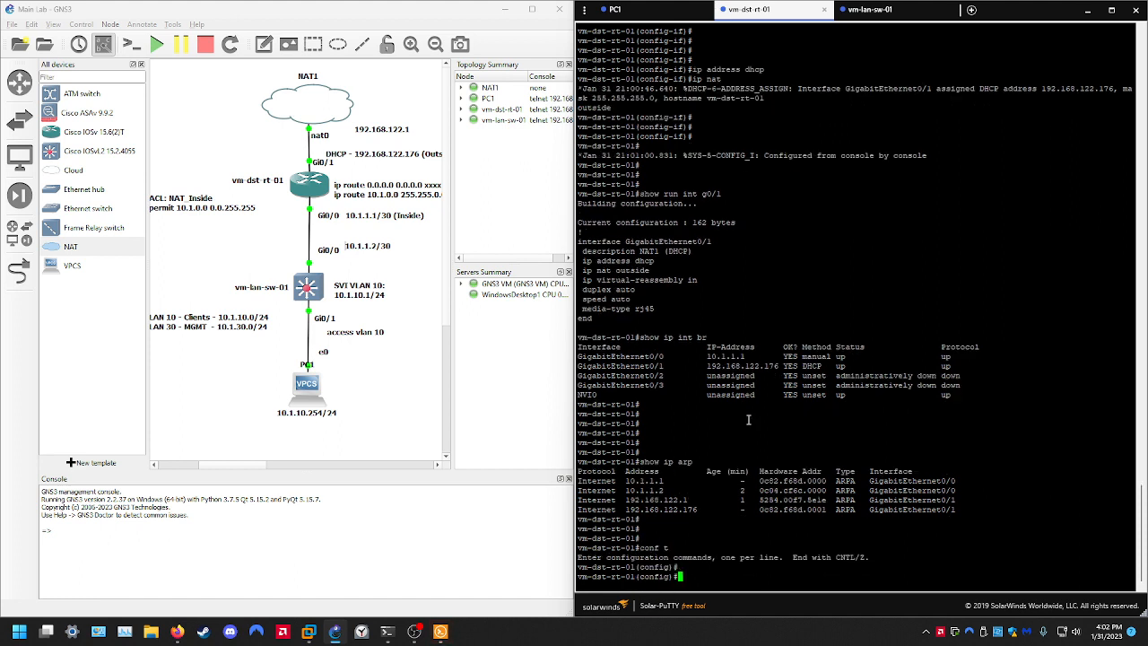
type("ip route 0.0.0.0 0.0.0.0 192.168.122.1")
key("Return")
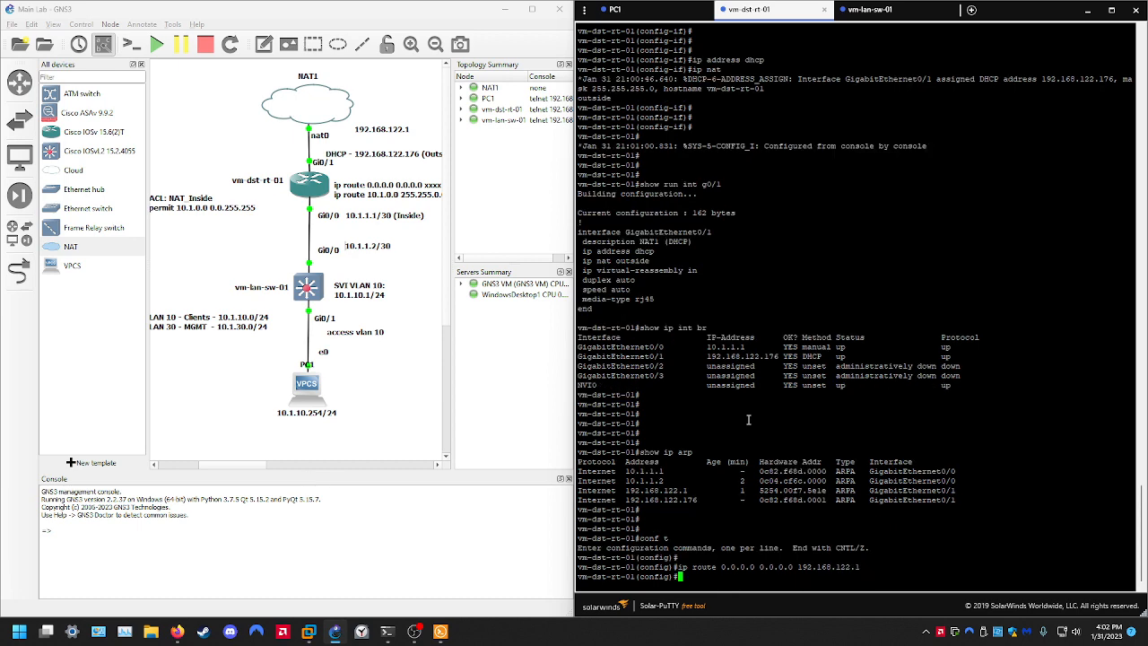
key("Return")
key("Return")
key("Return")
type("end")
key("Return")
key("Return")
Display the router's routing table to check the default route
type("show ip rou")
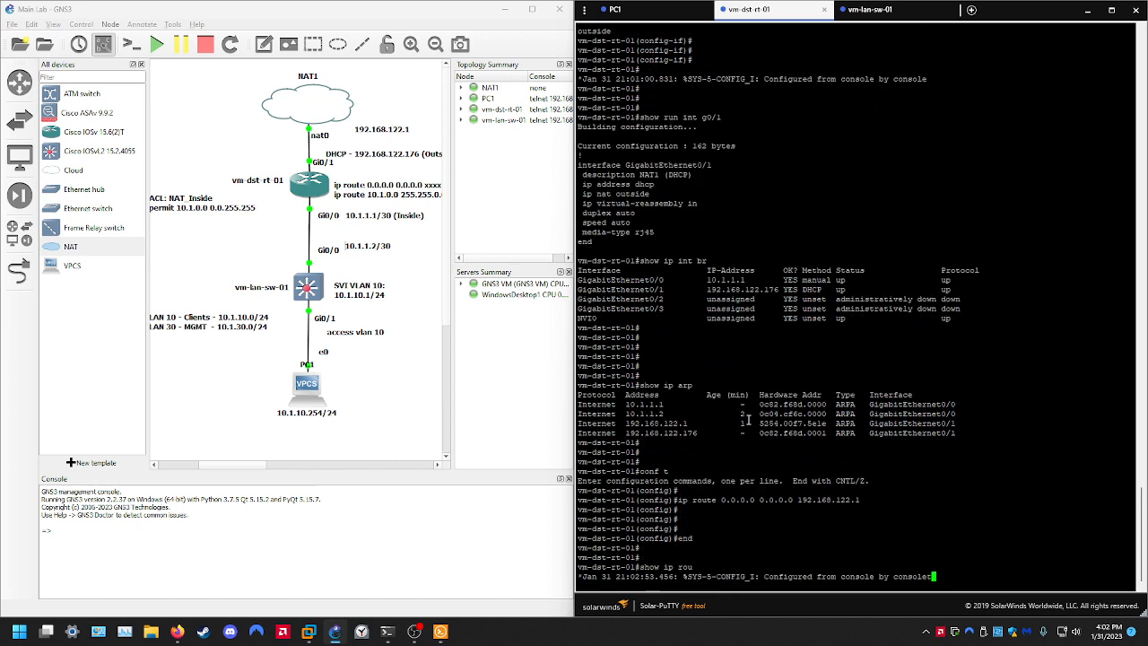
key("Return")
key("Return")
key("Return")
key("Return")
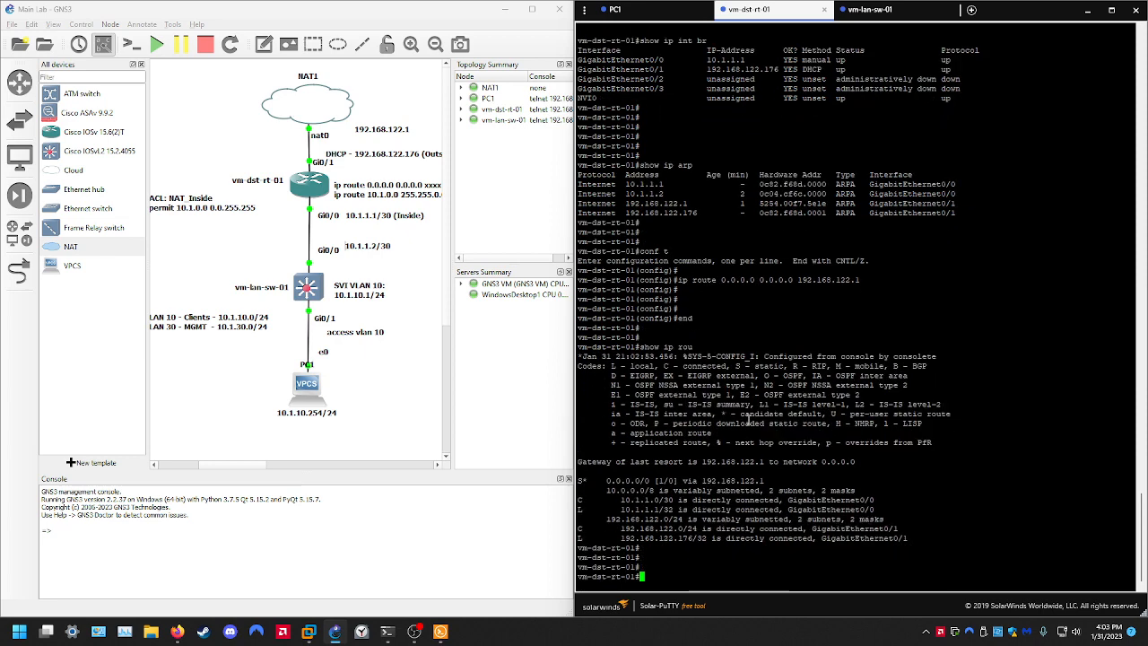
key("Return")
key("Return")
key("Return")
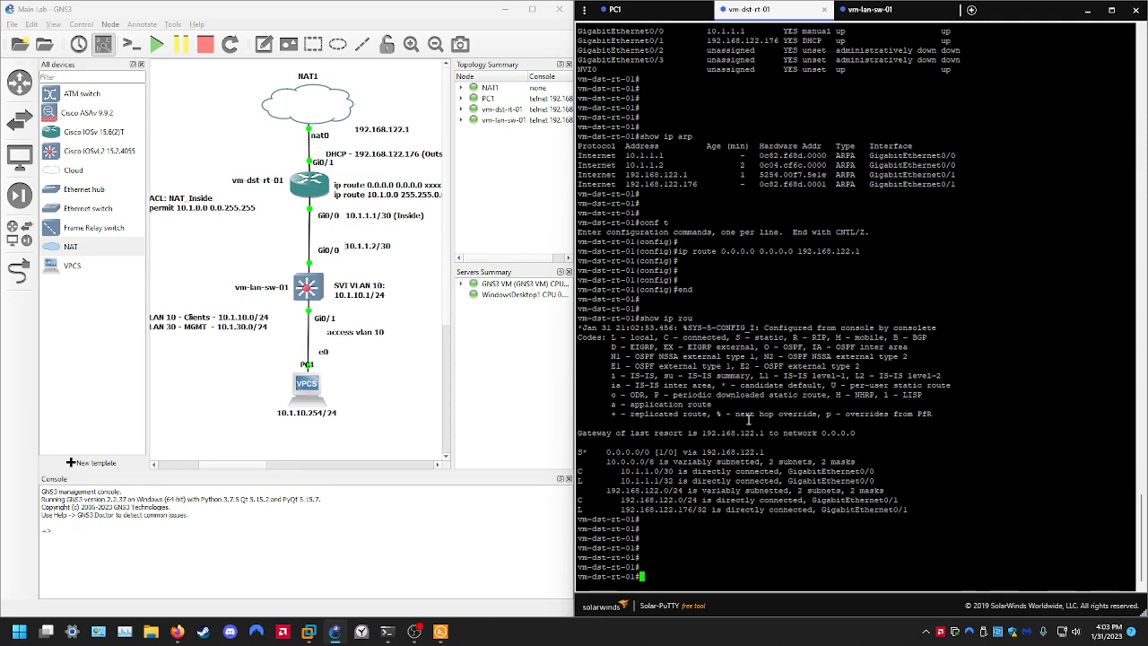
Re-enter the router's default route via 192.168.122.1 with the name "Default_NAT1" and leave configuration mode
type("conf t")
key("Return")
key("Return")
key("Return")
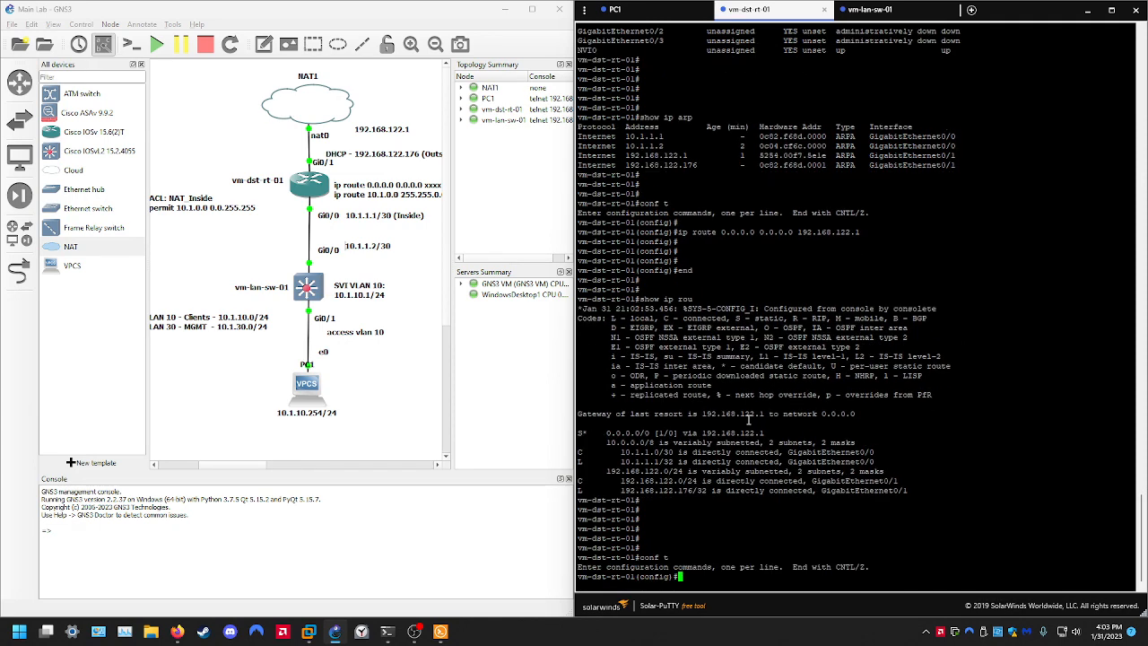
key("Up")
type("name D")
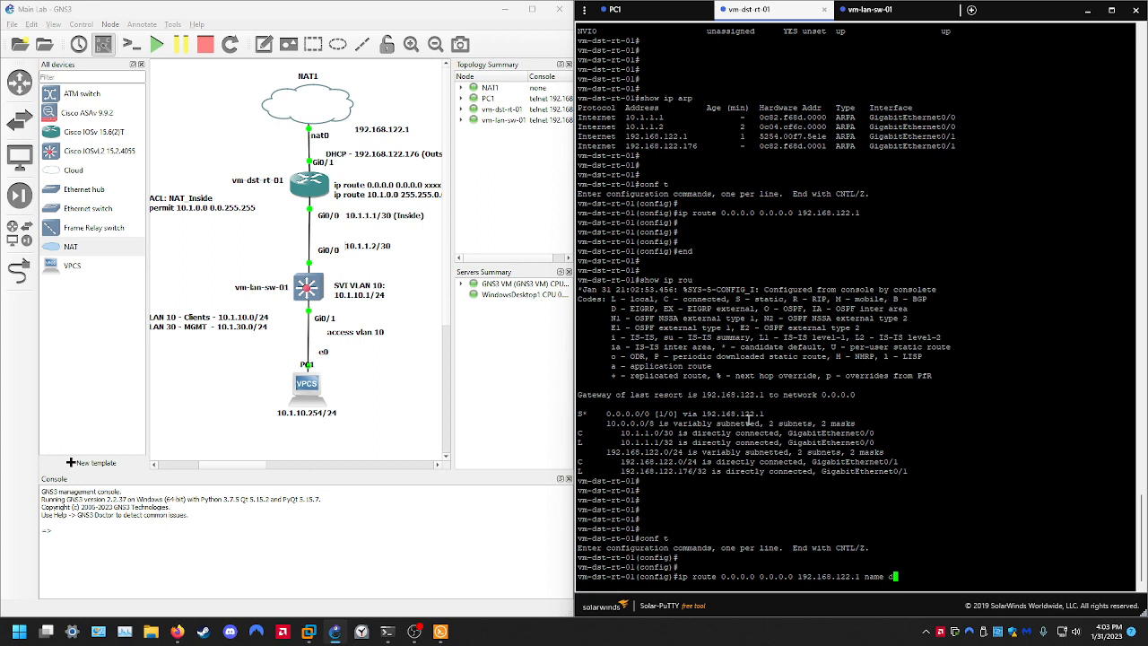
type("efault_NAT1")
key("Return")
key("Return")
key("Return")
type("e")
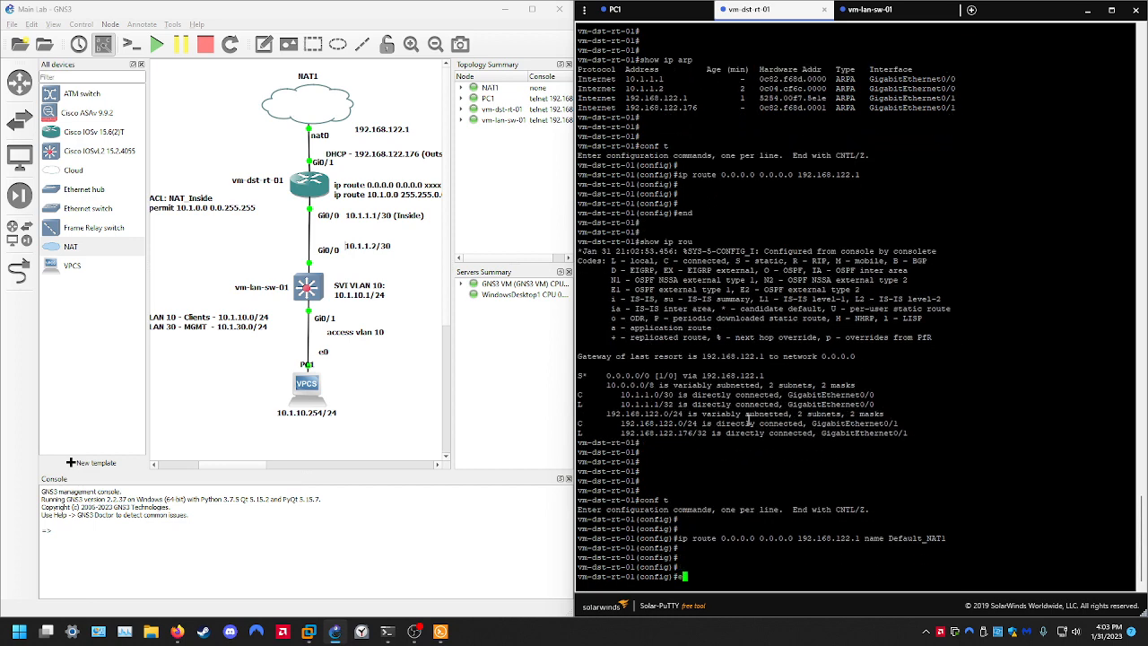
type("nd")
key("Return")
key("Return")
key("Return")
key("Return")
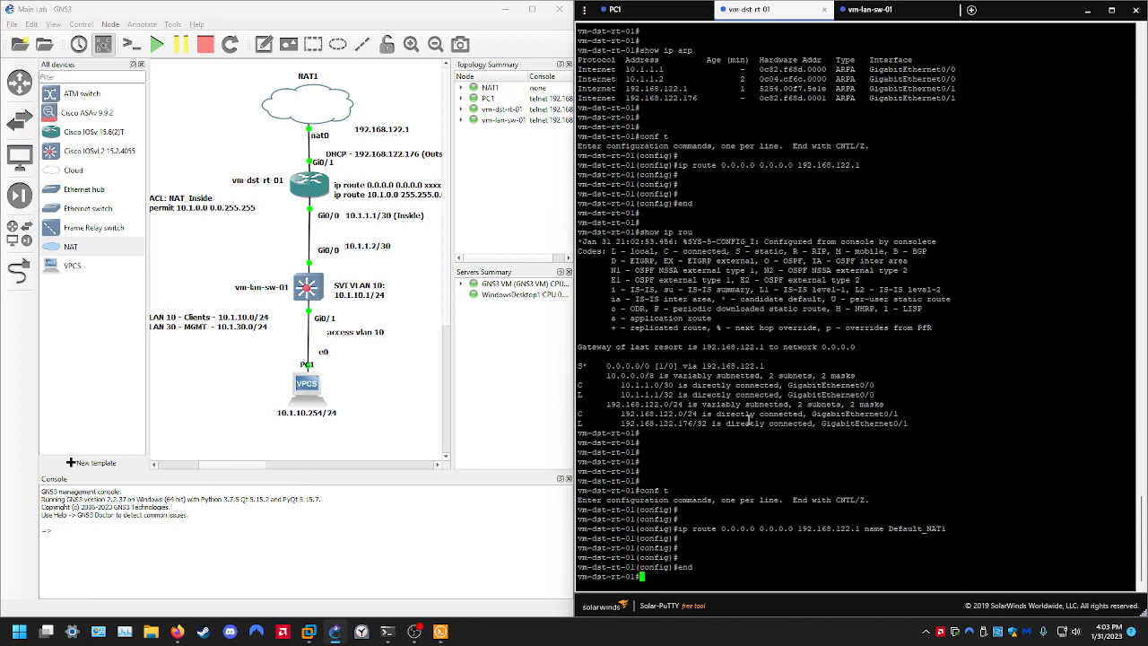
Save the router's running configuration to startup-config, accepting the default destination filename
type("consoleopy run start")
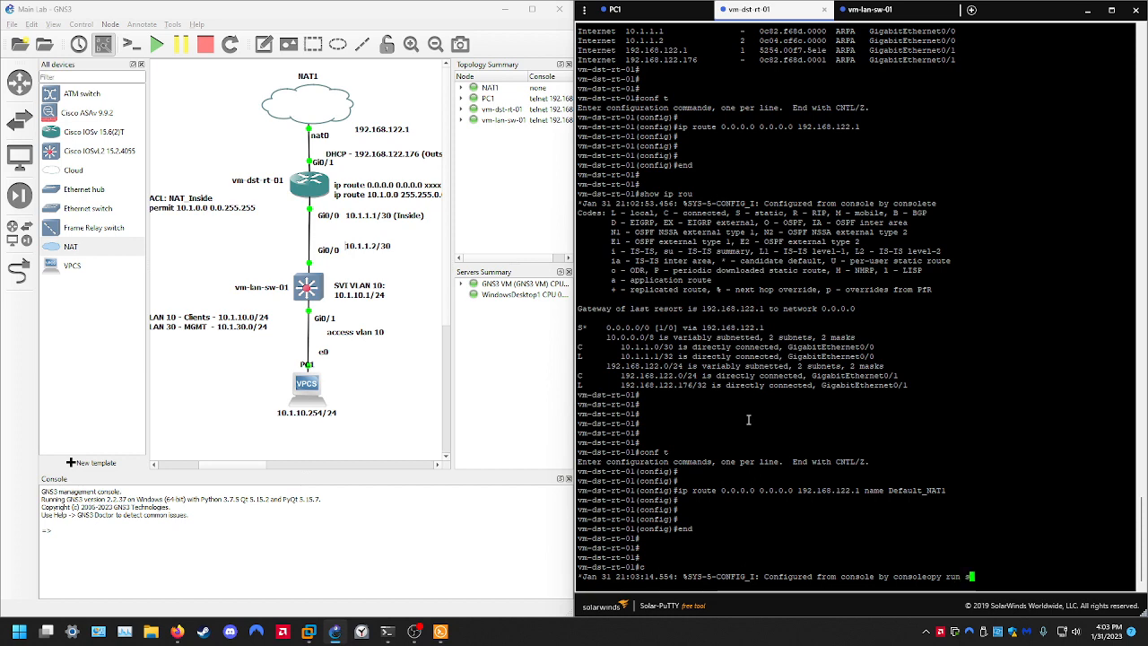
key("Return")
key("Return")
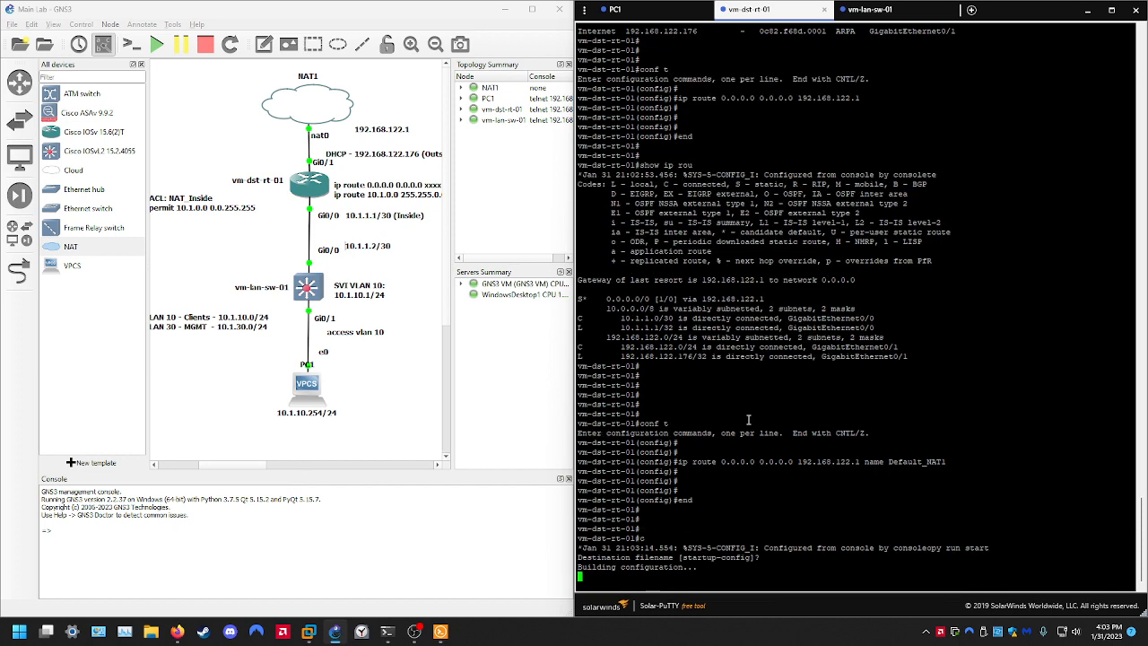
key("Return")
key("Return")
Display the router's running configuration for interface g0/1 and examine its description, DHCP address and NAT outside lines
type("sho")
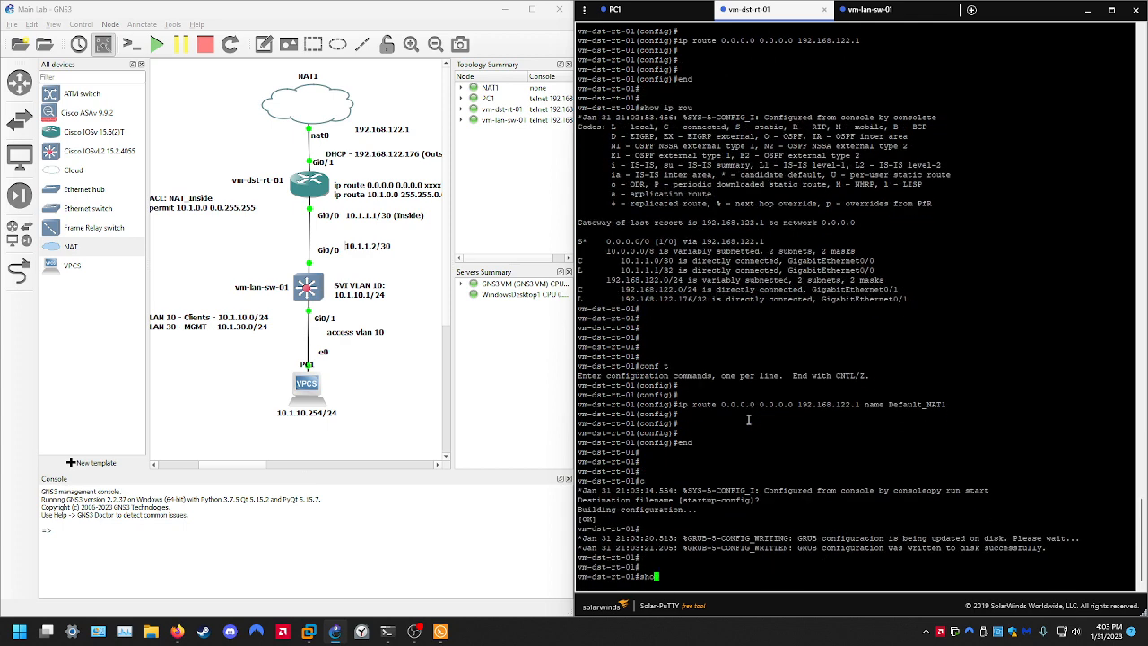
type("w run int g0/1")
key("Return")
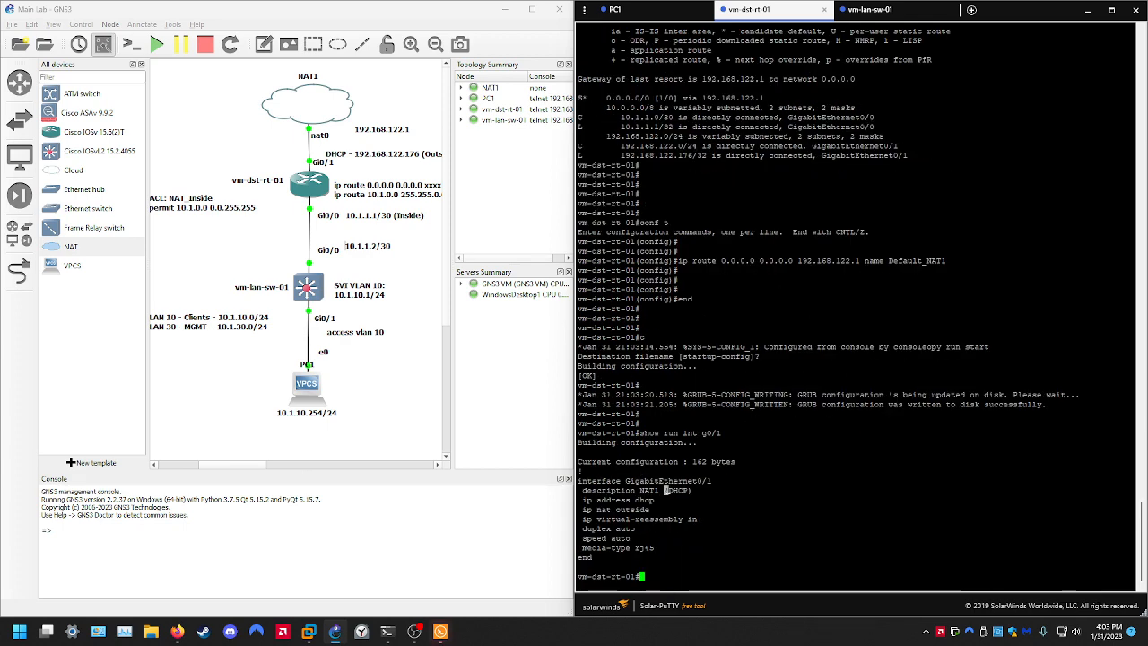
triple_click(665, 491)
double_click(644, 500)
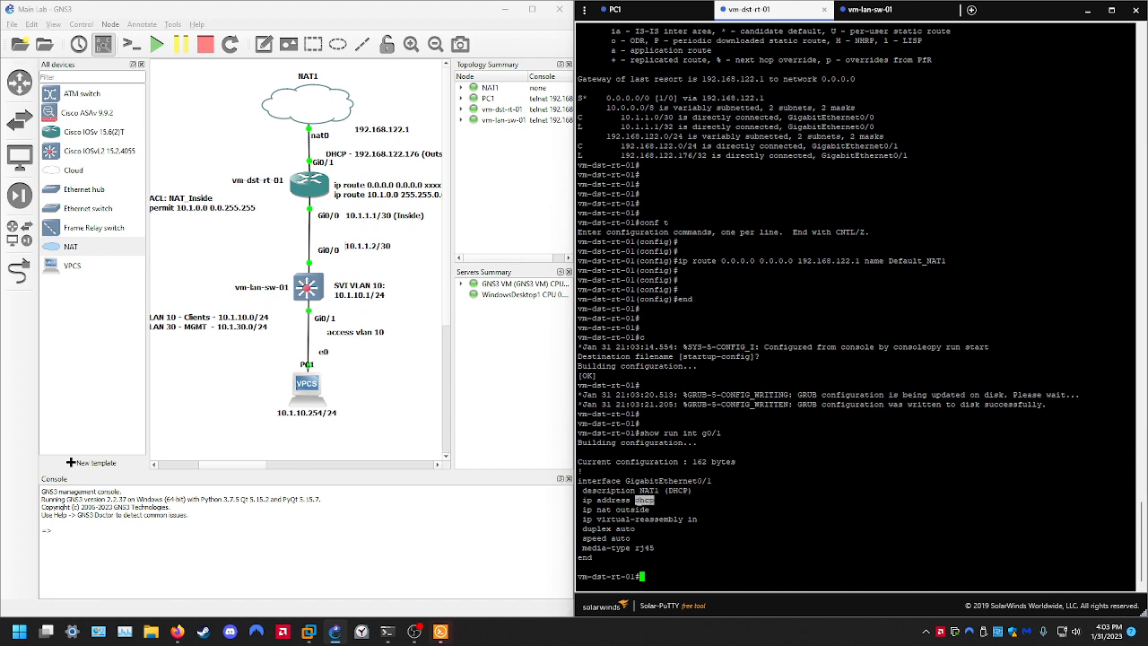
double_click(633, 509)
left_click(701, 553)
key("Return")
key("Return")
key("Return")
key("Return")
key("Return")
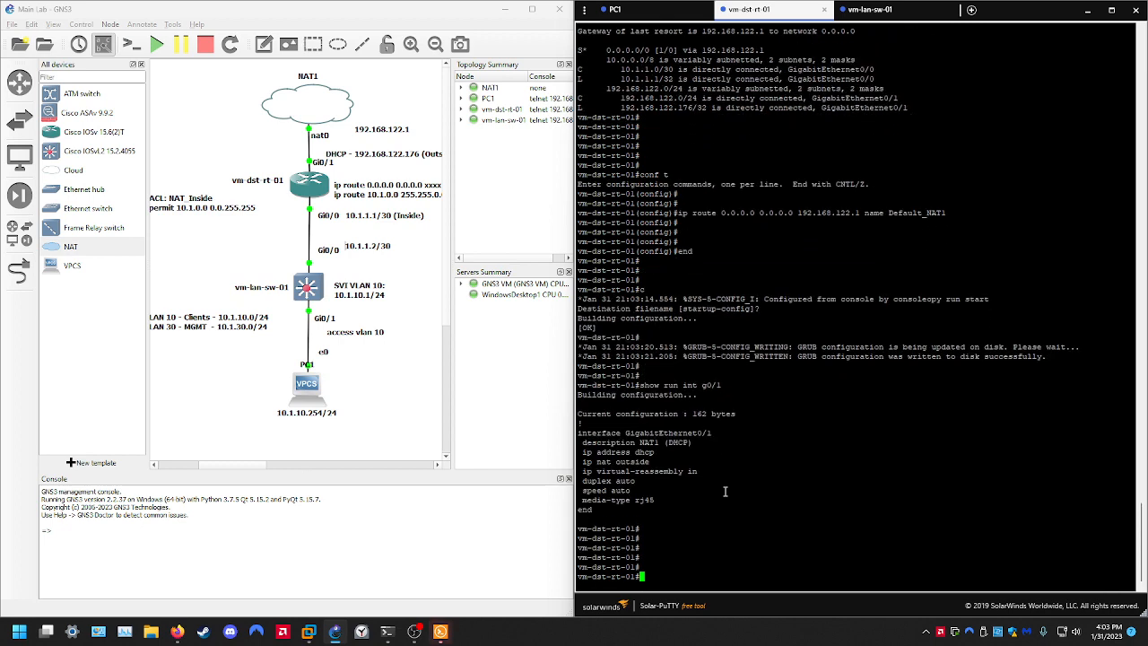
Replace the xxxx placeholder in the topology's default-route note beside the router with the NAT gateway address 192.168.122.1
left_click_drag(250, 466, 260, 464)
double_click(353, 162)
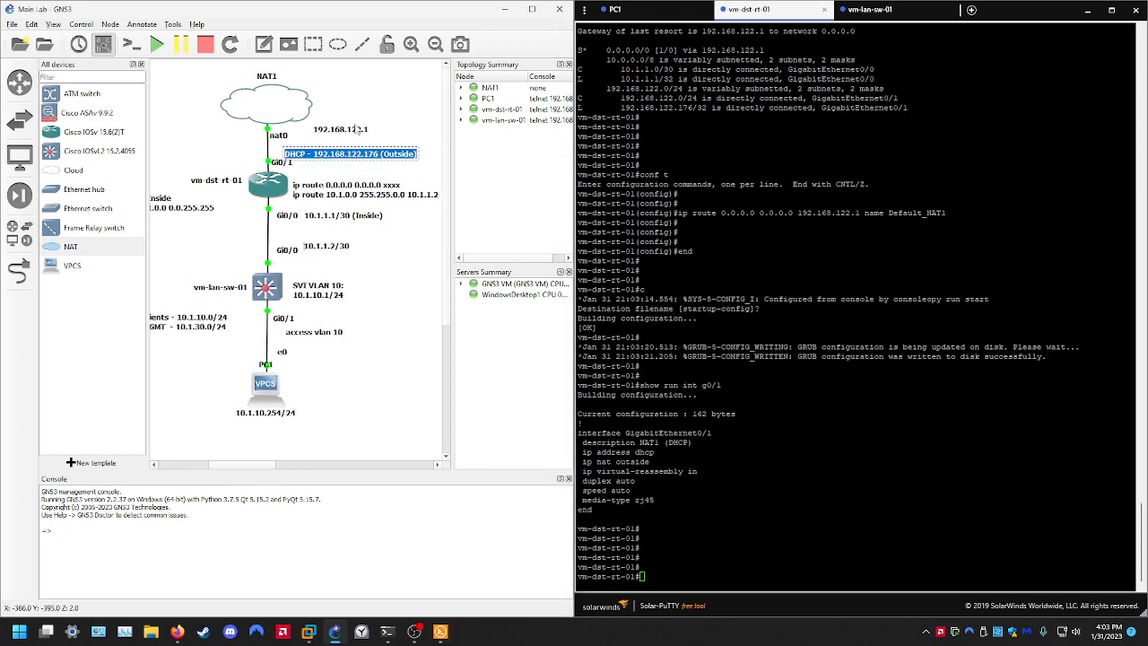
double_click(359, 131)
key("ctrl+c")
double_click(395, 188)
left_click(398, 186)
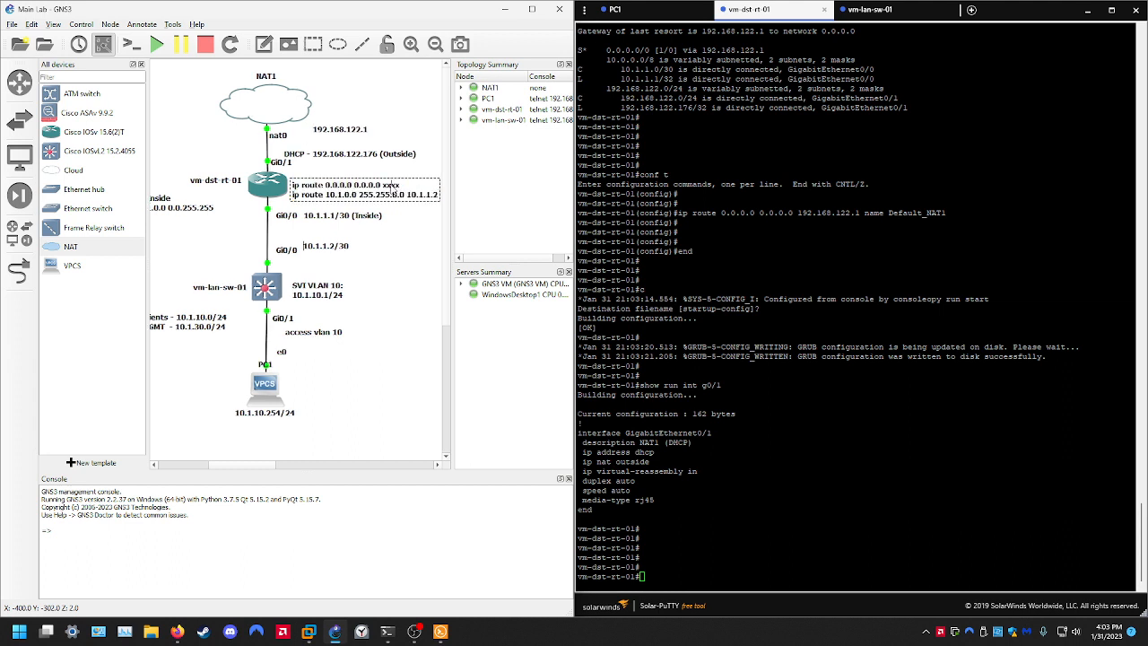
left_click_drag(398, 186, 382, 188)
key("ctrl+v")
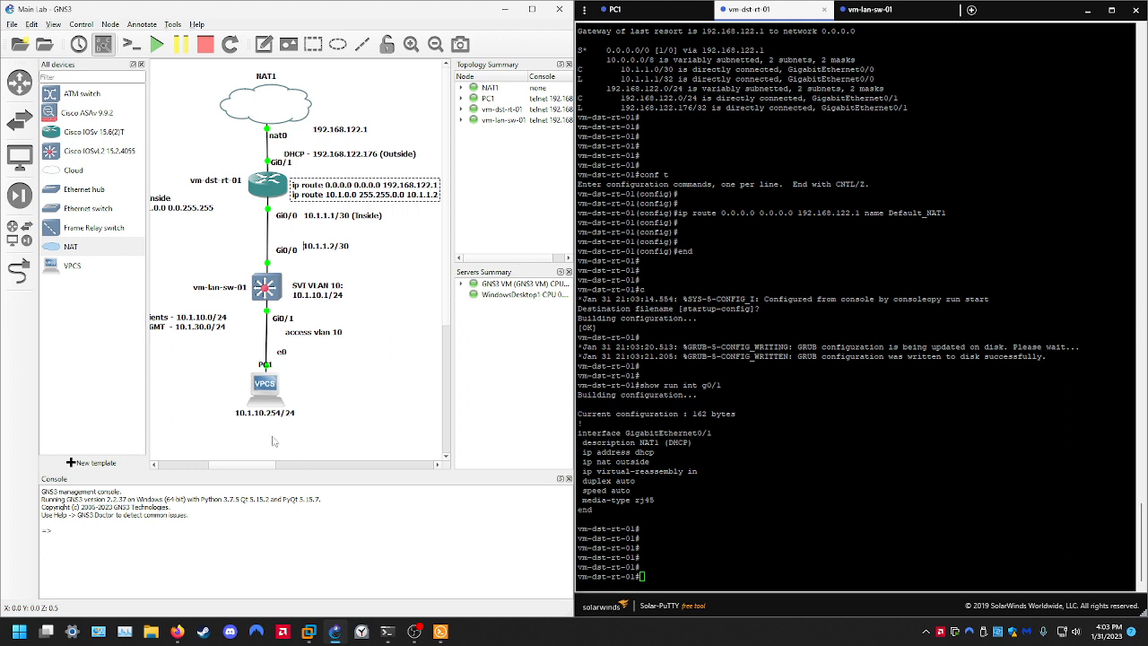
left_click(633, 334)
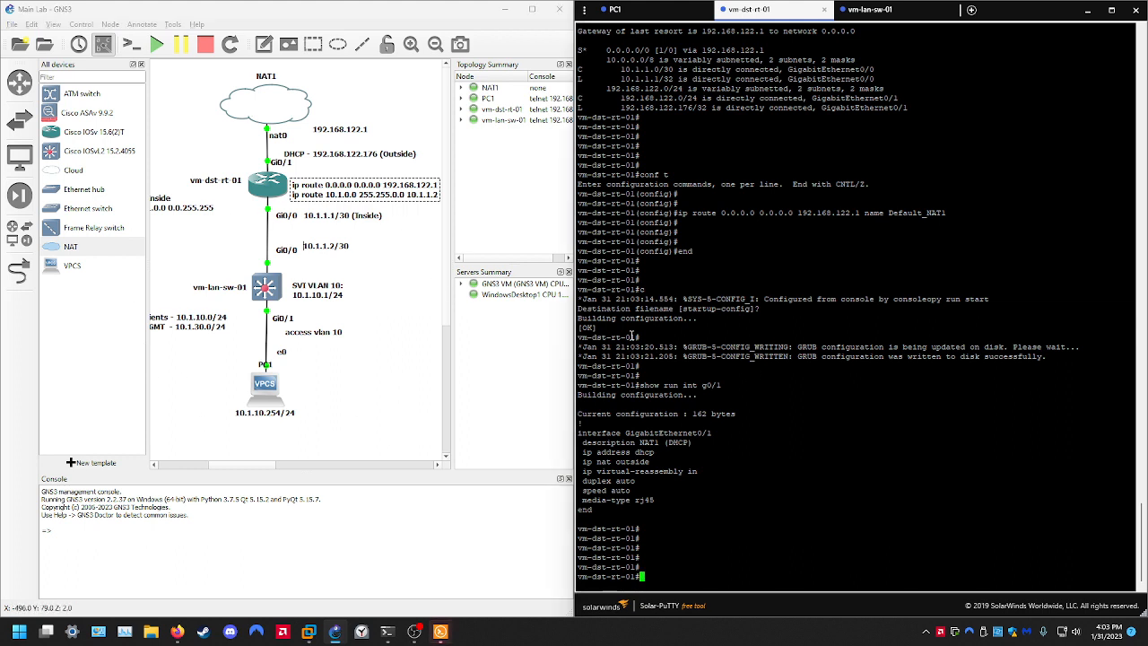
Configure the router's static route "ip route 10.1.0.0 255.255.0.0 10.1.1.2 name LAN_vm-lan-sw-01" and leave configuration mode
left_click(417, 200)
double_click(417, 198)
left_click(866, 300)
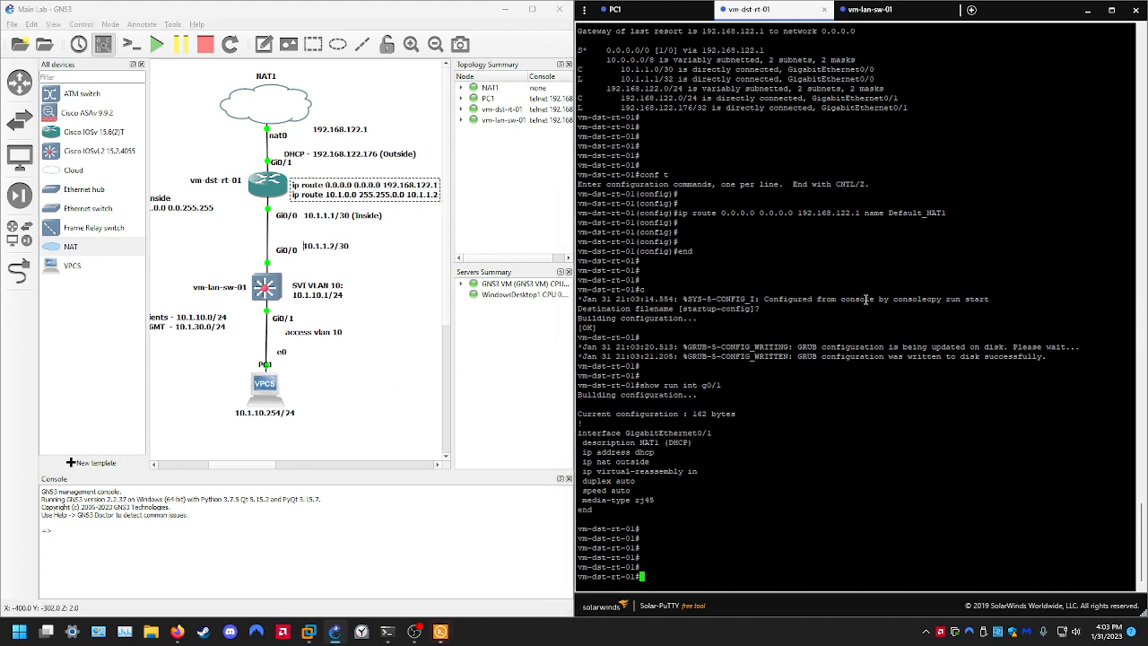
type("conf t")
key("Return")
key("Return")
key("Return")
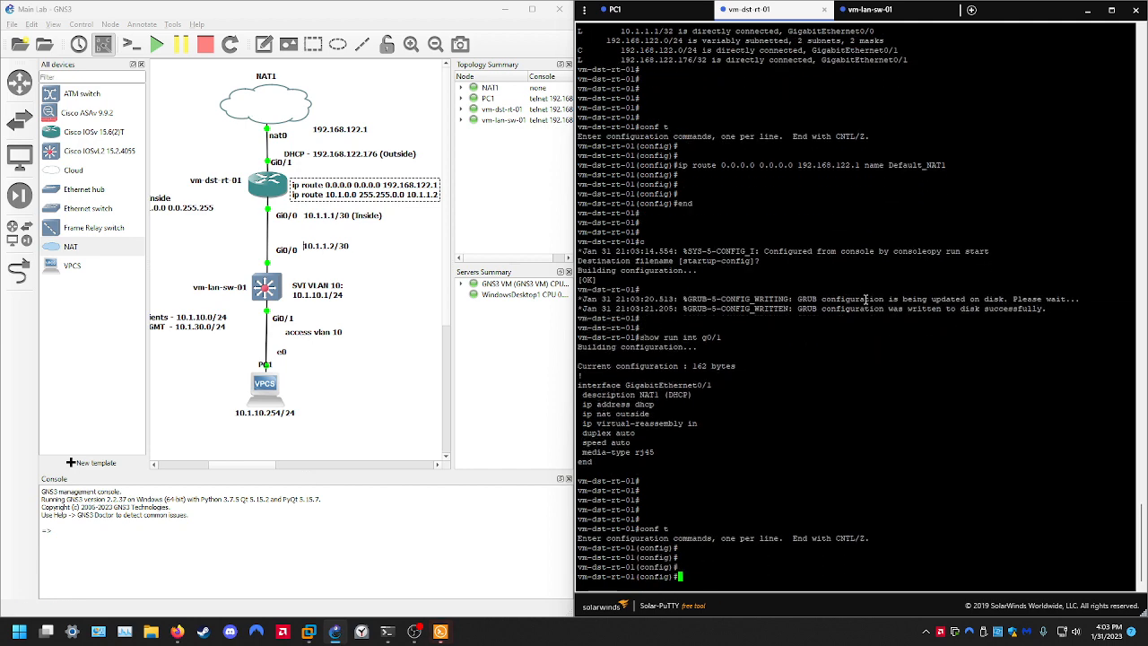
type("ip route 10.1.0.0 ?")
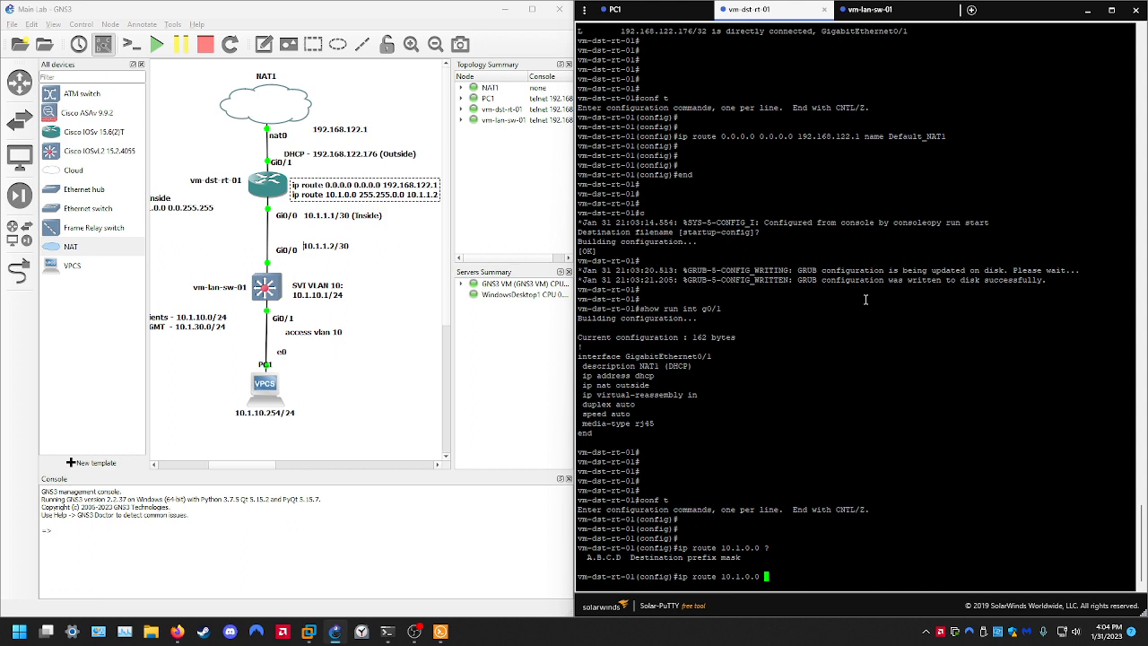
type("255.255.0.0")
left_click_drag(743, 577, 723, 577)
left_click(867, 569)
type("10.1")
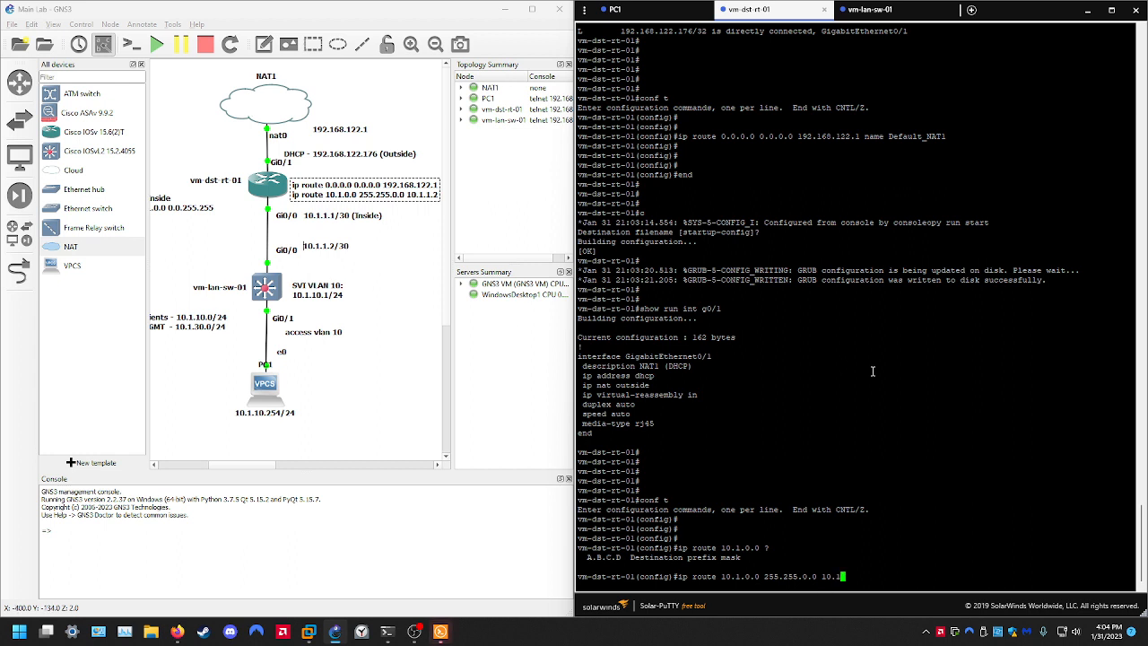
type(".1.2 name ")
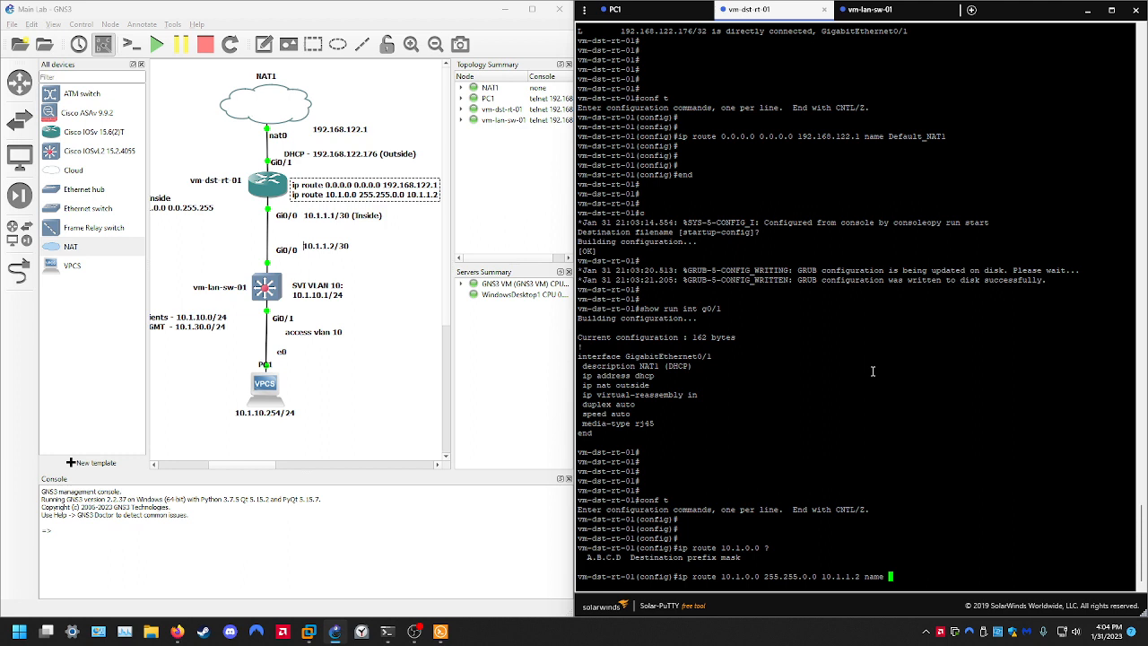
type("LAN_vm-lan-sw-01")
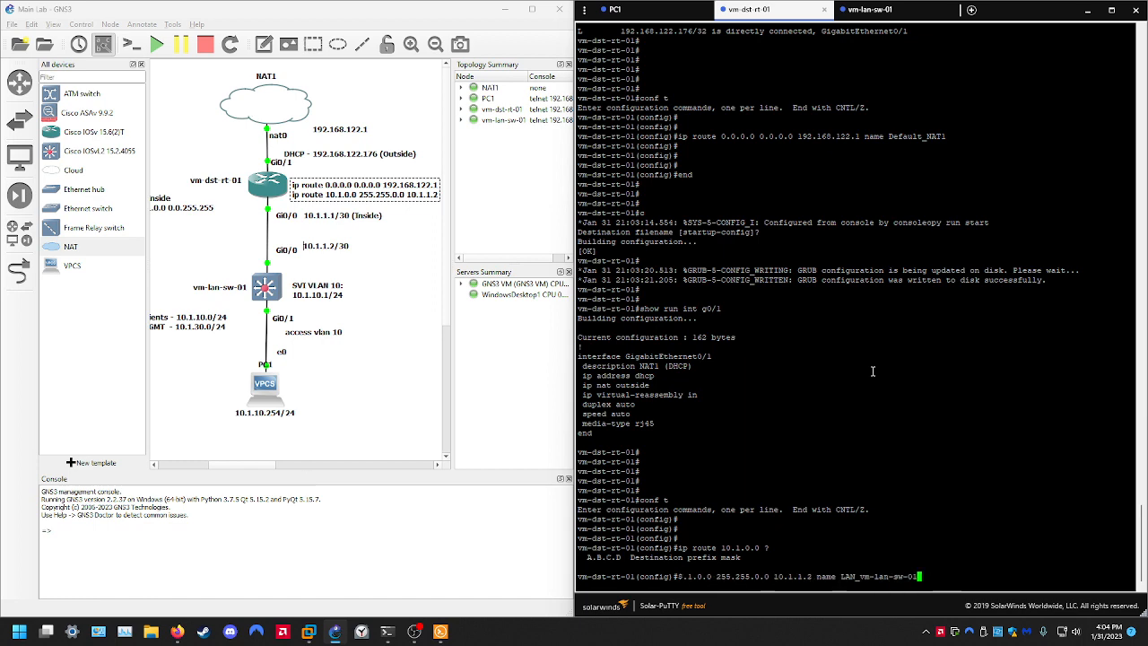
key("Return")
type("end")
key("Return")
key("Return")
key("Return")
Display the "ip route" section of the router's running configuration and review the default and LAN static routes
type("show")
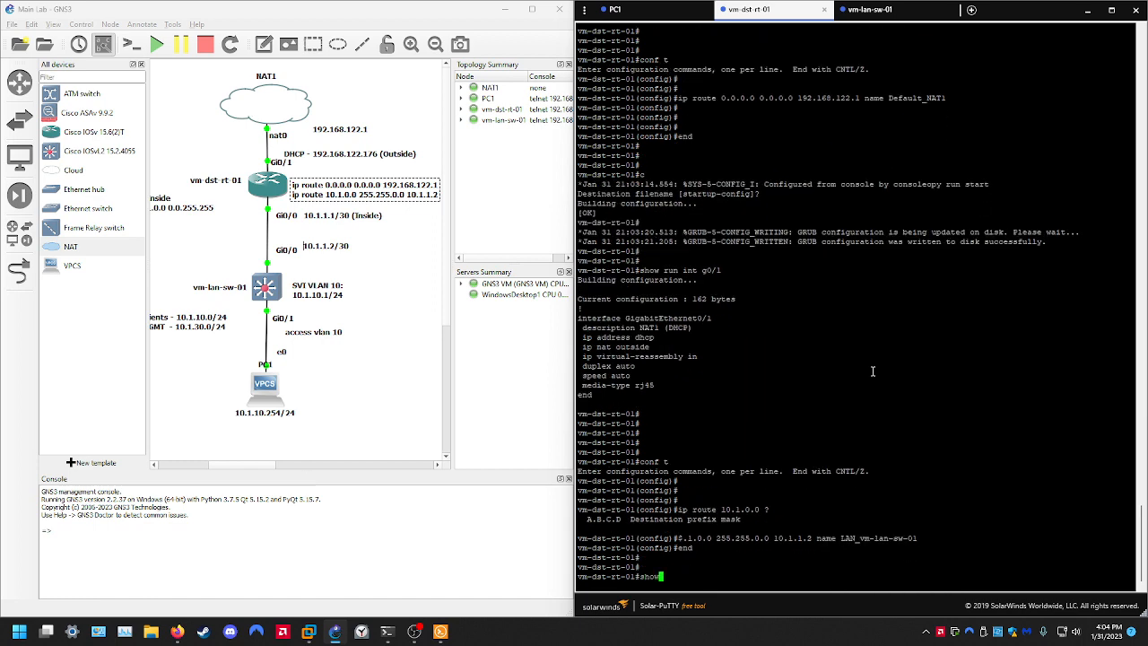
type(" run | section ip route")
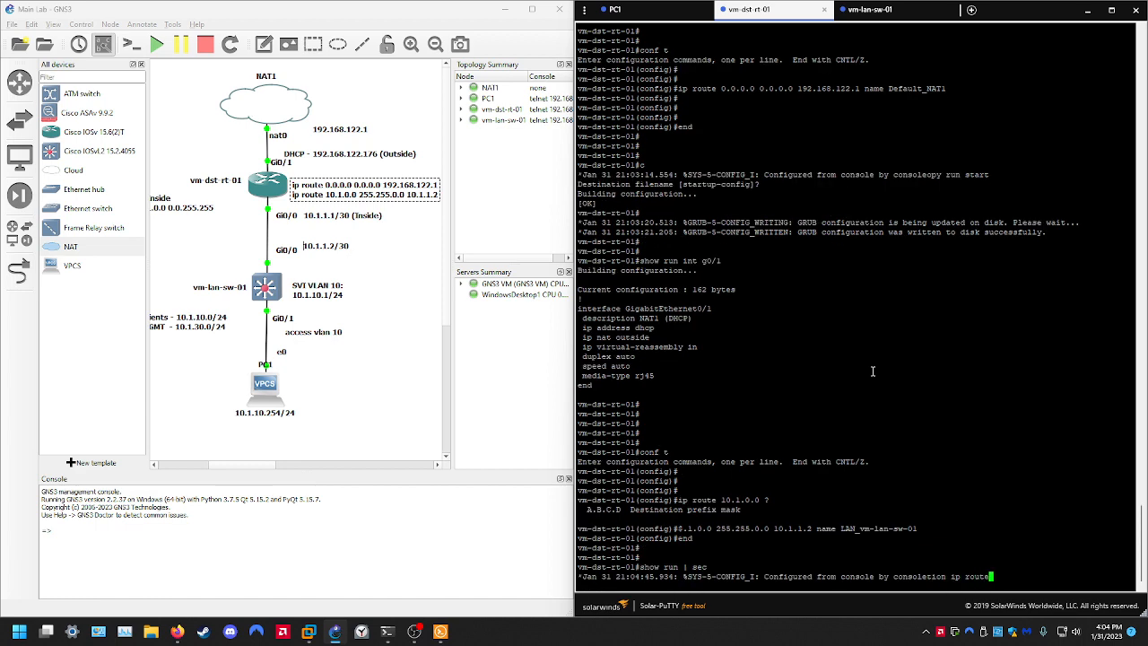
key("Return")
key("Return")
key("Return")
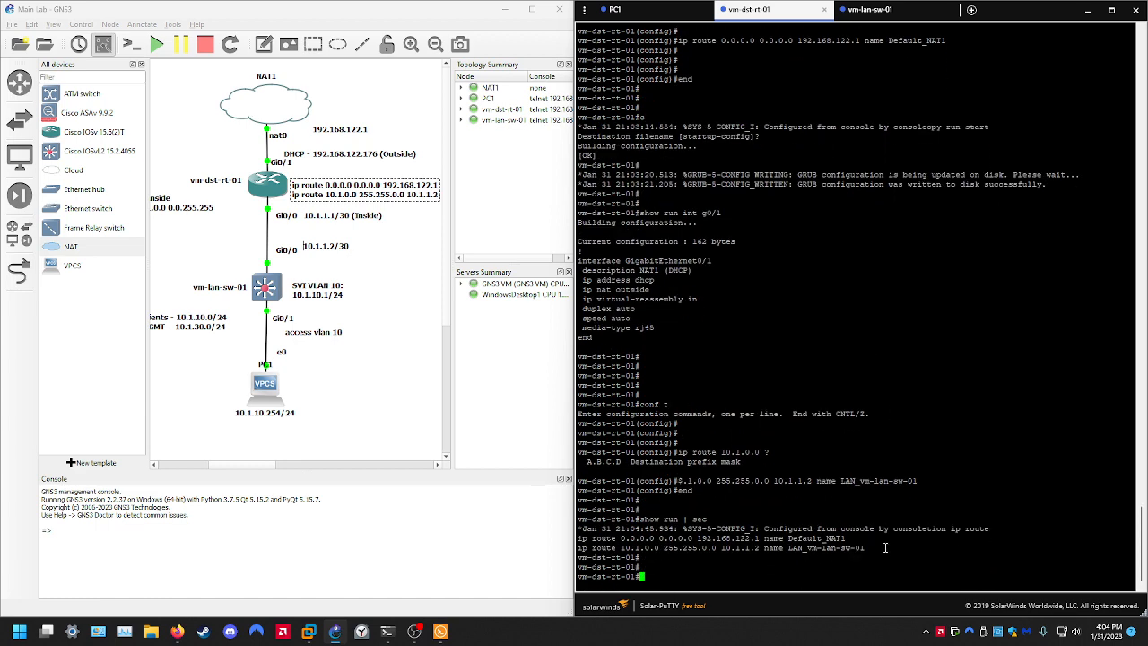
left_click_drag(885, 547, 577, 538)
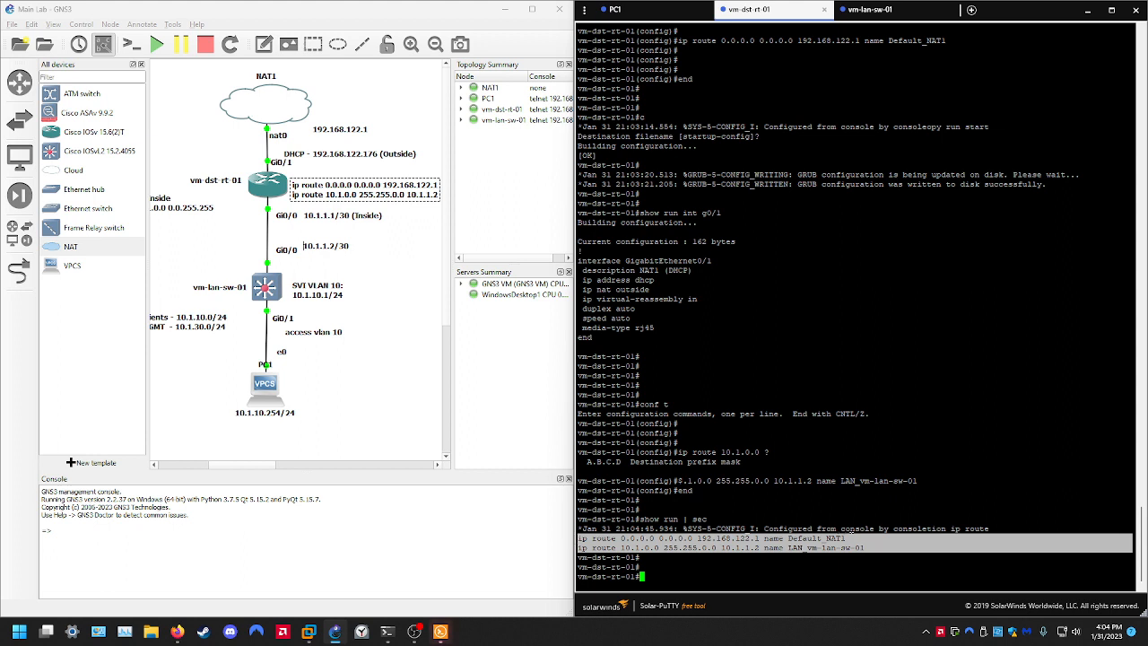
left_click_drag(857, 538, 579, 538)
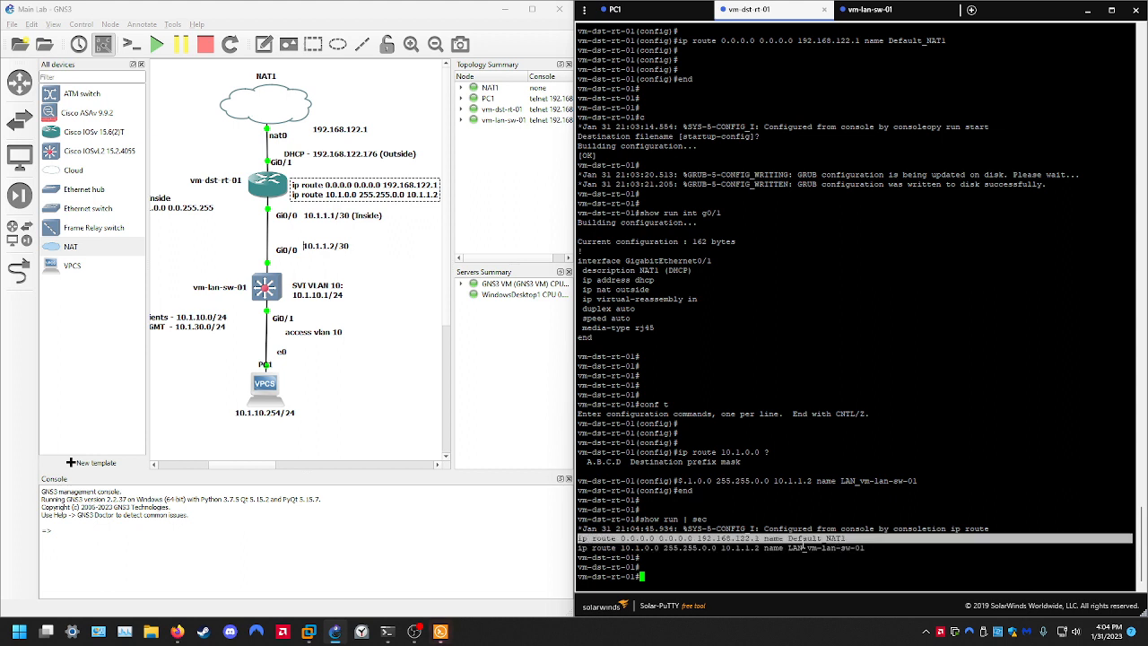
left_click_drag(901, 548, 580, 548)
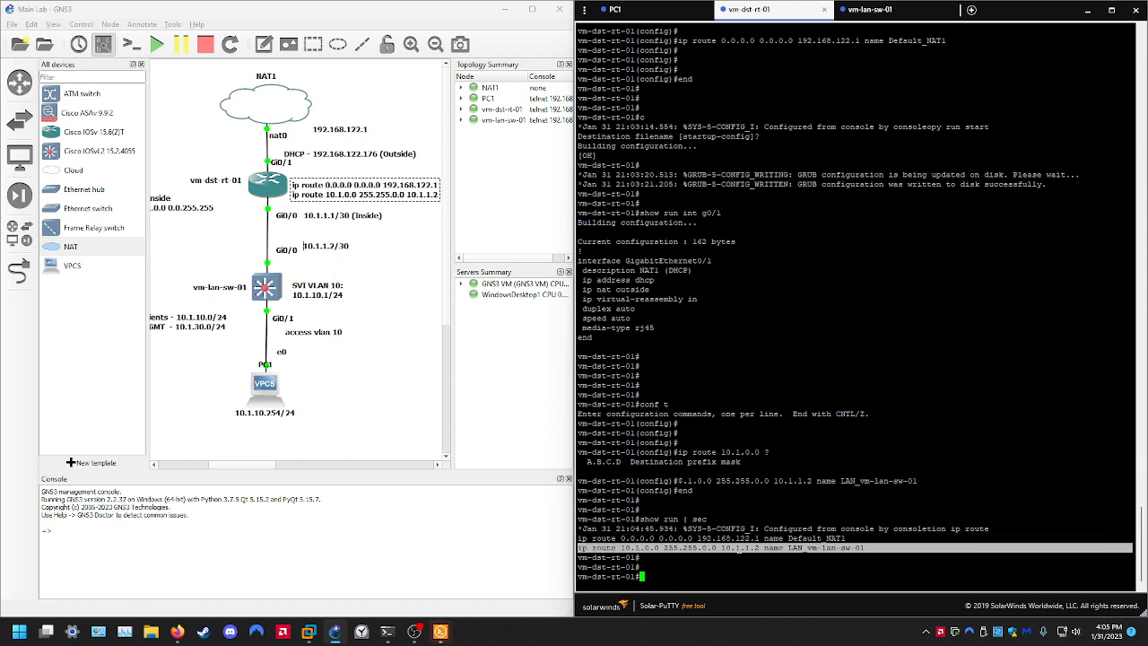
triple_click(868, 548)
left_click(884, 549)
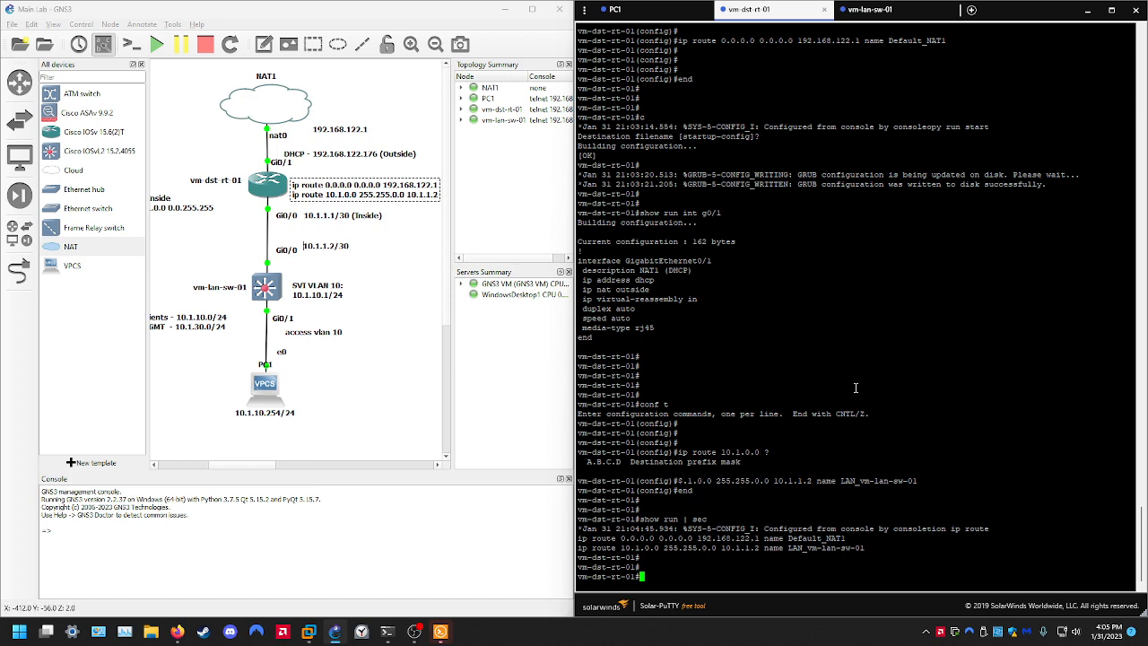
Display the router's brief IP interface summary to check interface addresses and status
key("Return")
key("Return")
key("Return")
type("show ip int br")
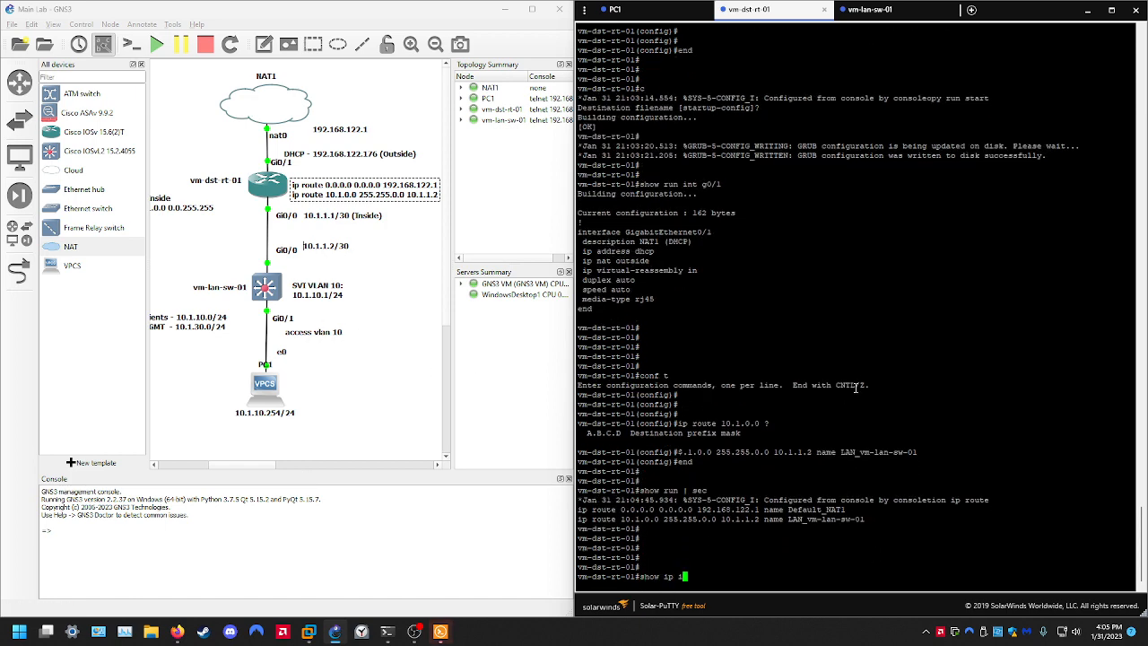
key("Return")
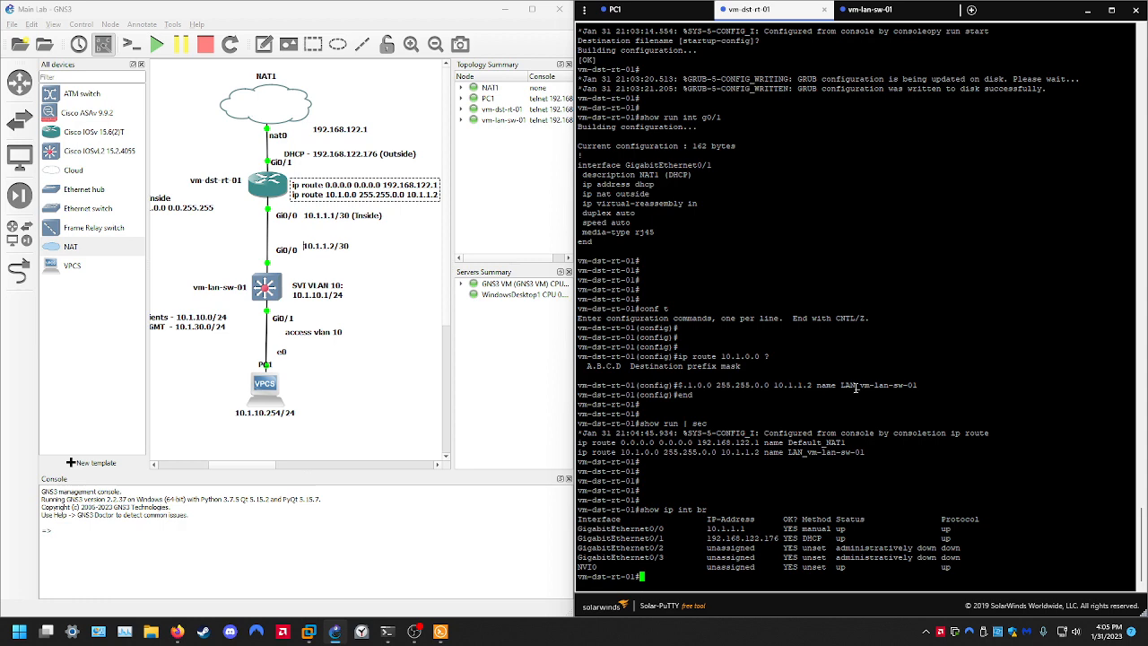
key("Return")
key("Return")
key("Return")
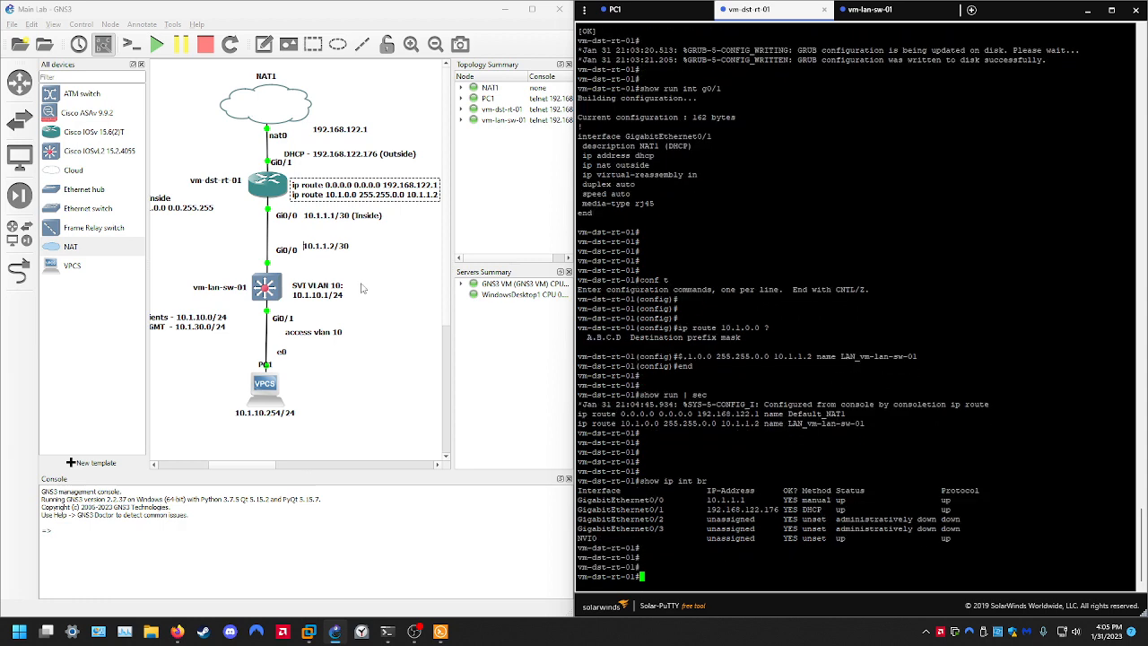
Create the extended IP access list NAT_Inside on the router, consulting the command help for the list type and name
left_click_drag(242, 464, 224, 464)
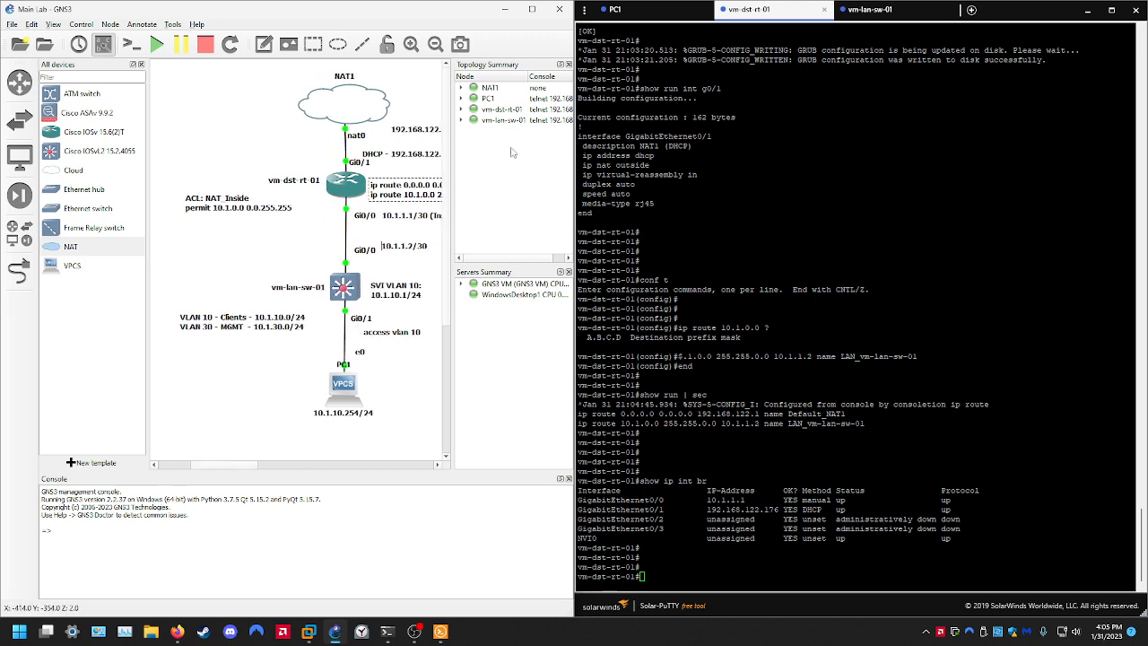
left_click(792, 306)
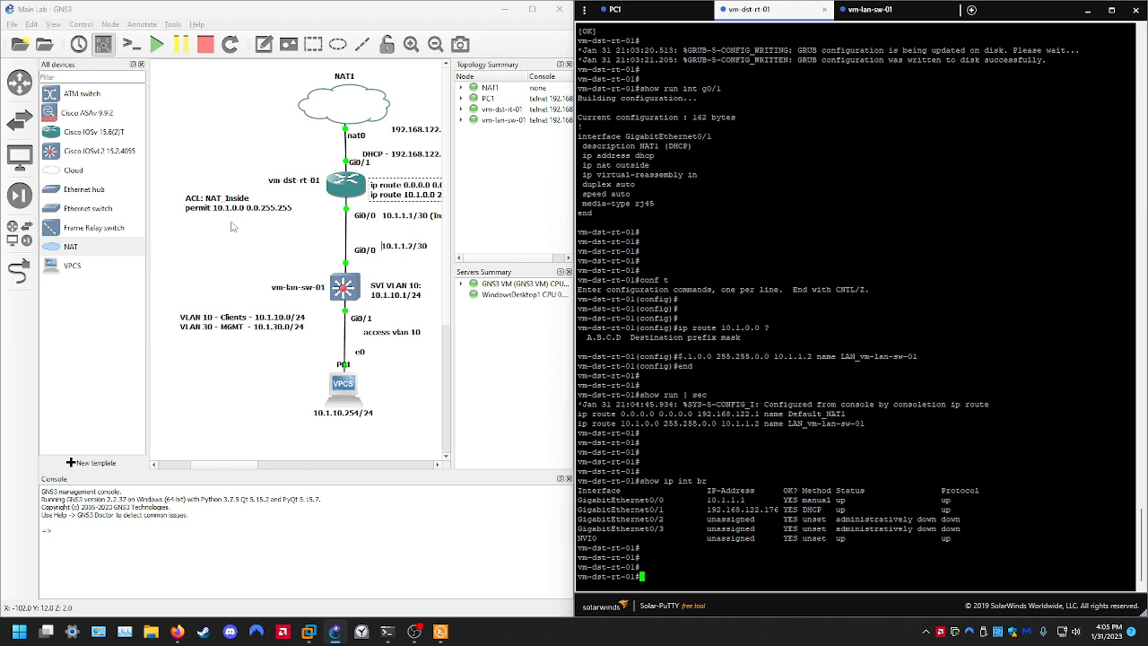
type("conf t")
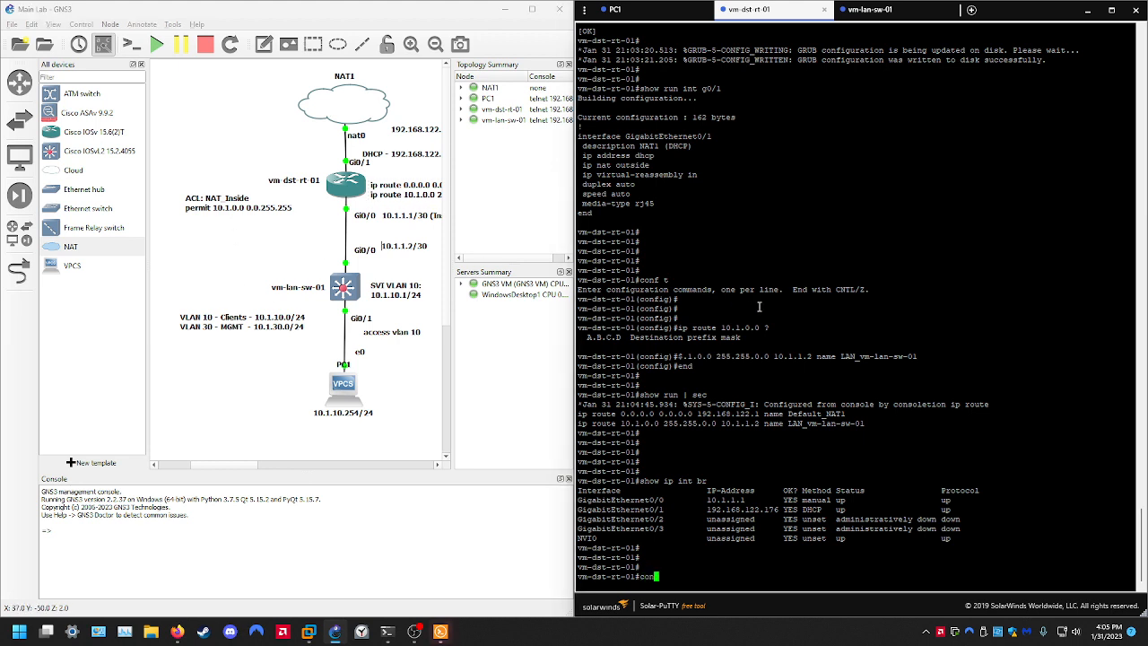
key("Return")
key("Return")
key("Return")
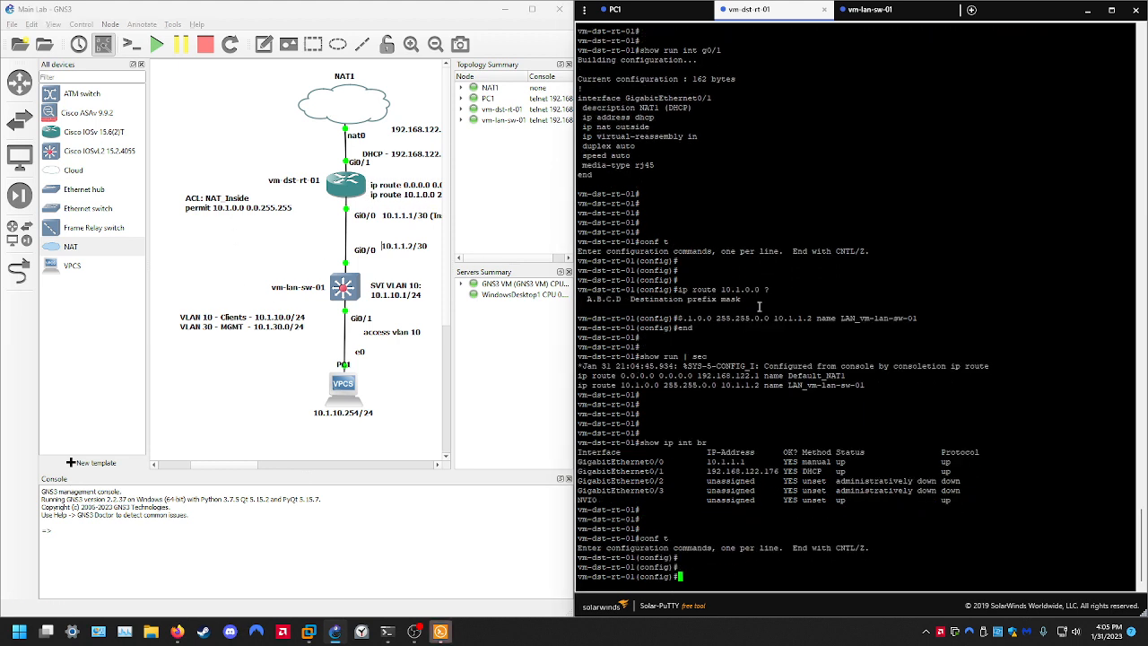
type("ip access-list ?")
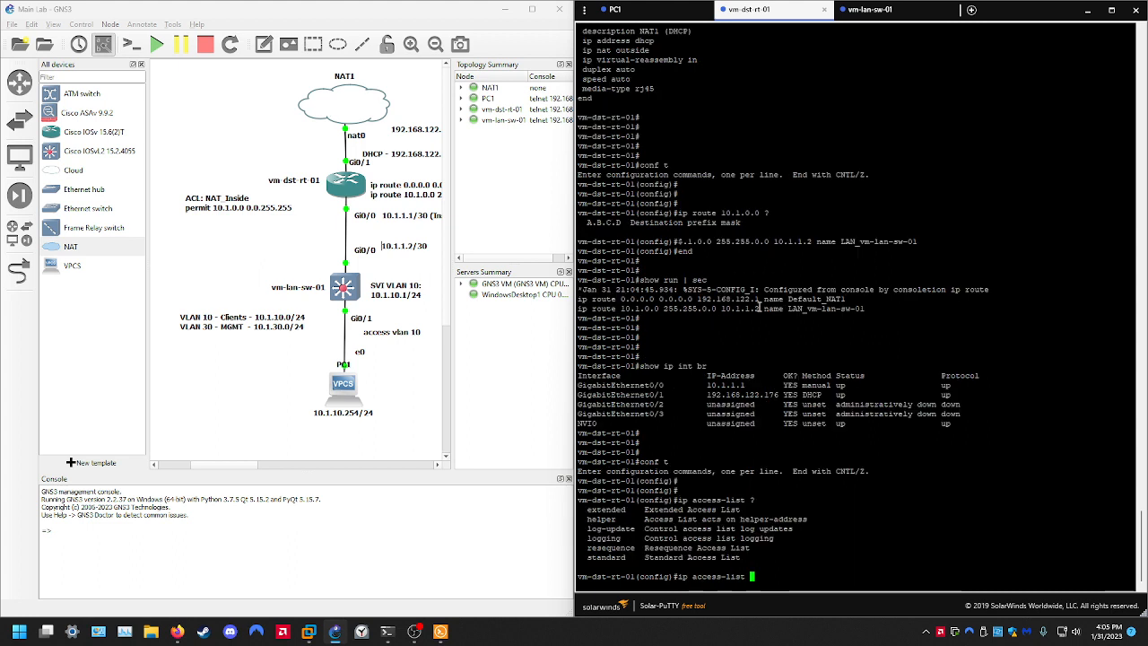
type("extended ?")
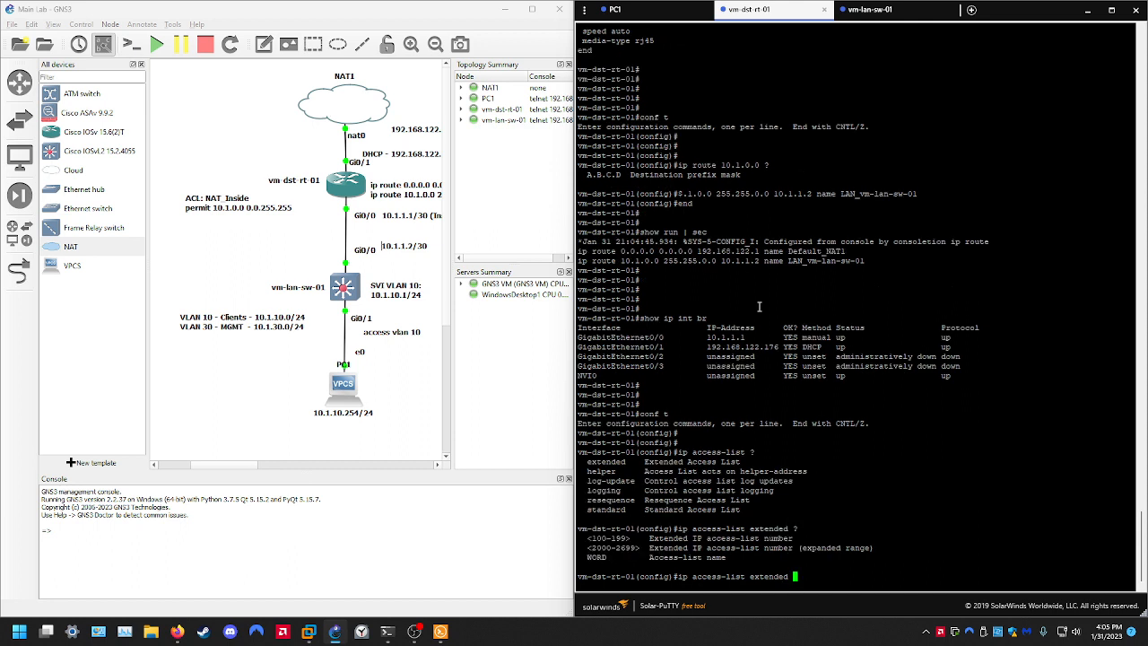
type("NAT_Inside")
key("Return")
key("Return")
key("Return")
key("Return")
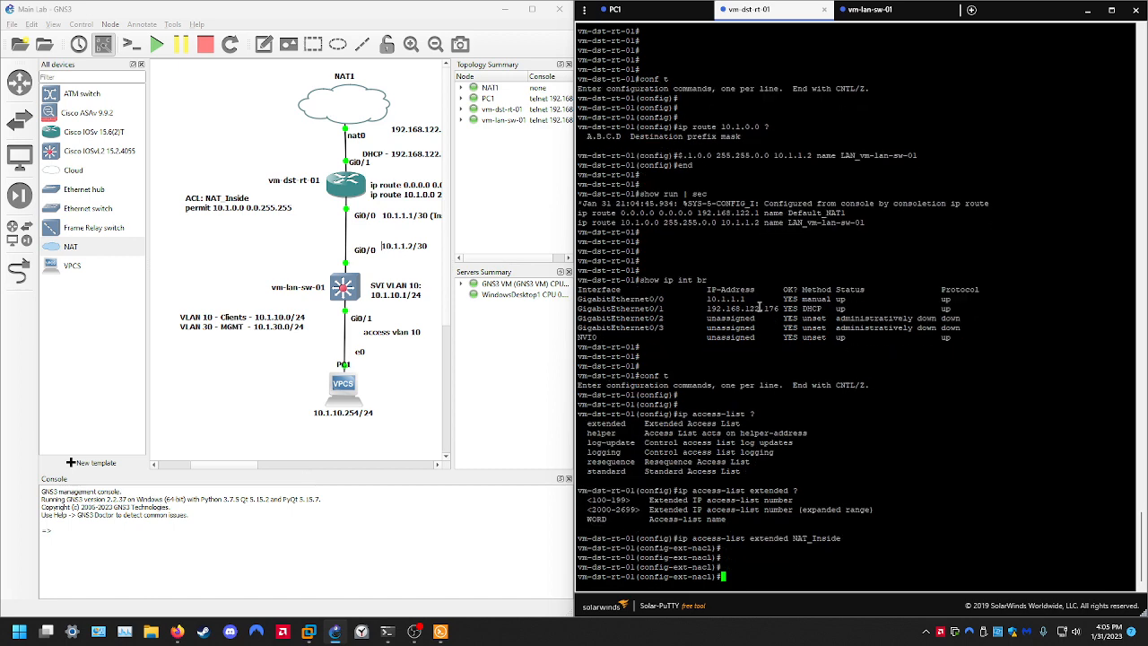
Begin entry 10 of the NAT_Inside access list as a permit rule, consulting the command help for each keyword
type("?")
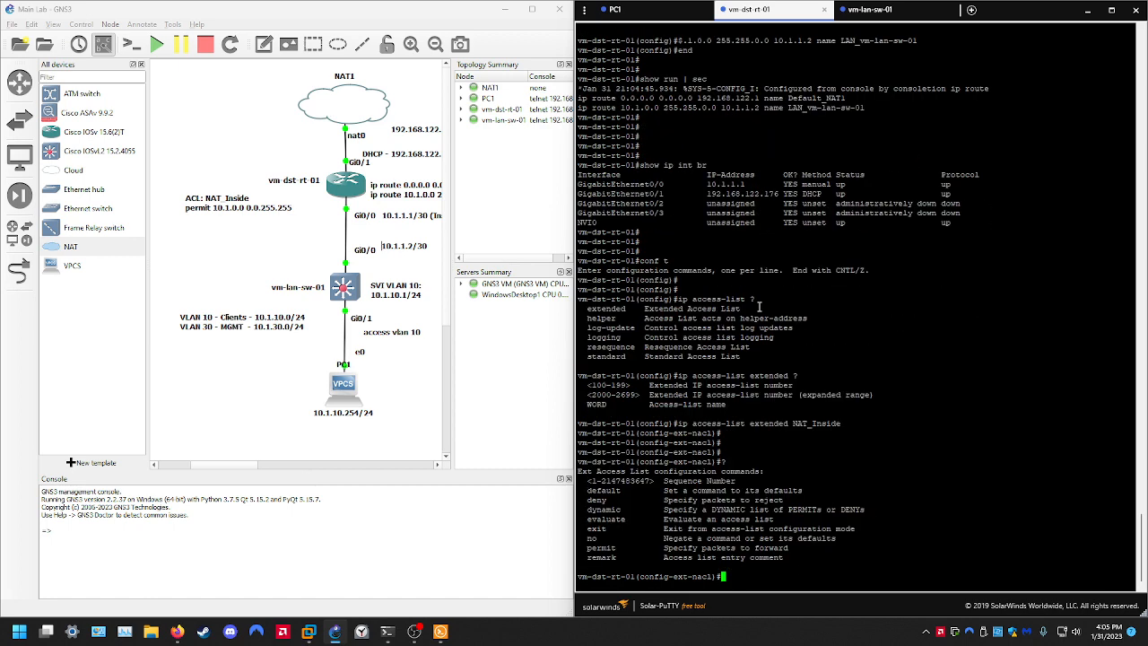
type("10 ")
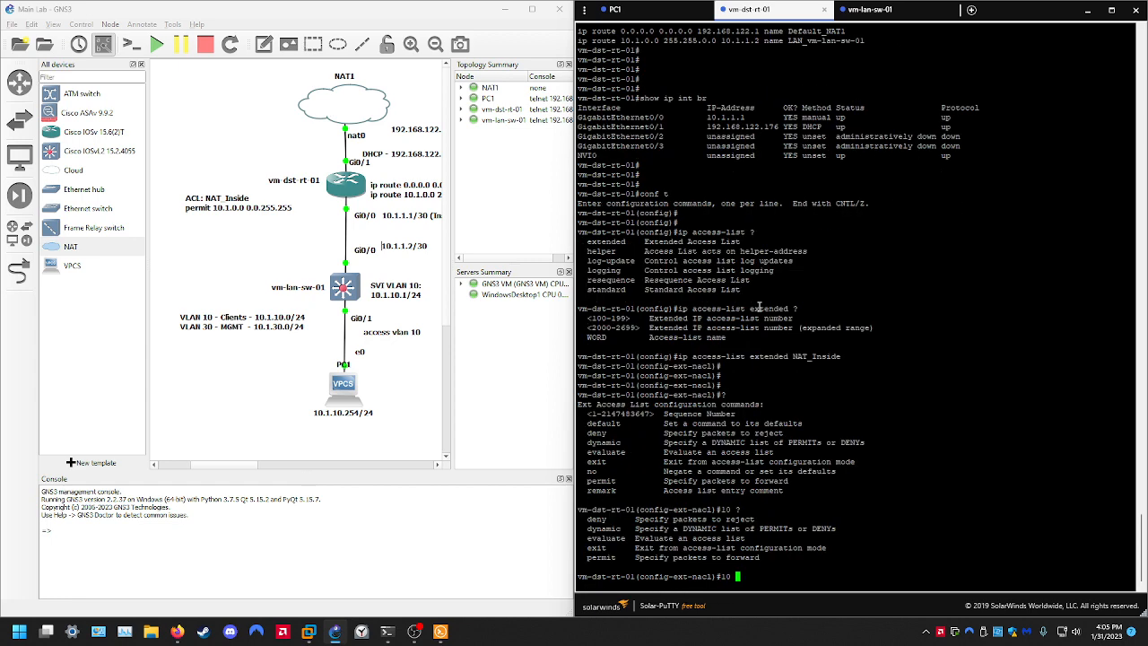
type("?permit ?")
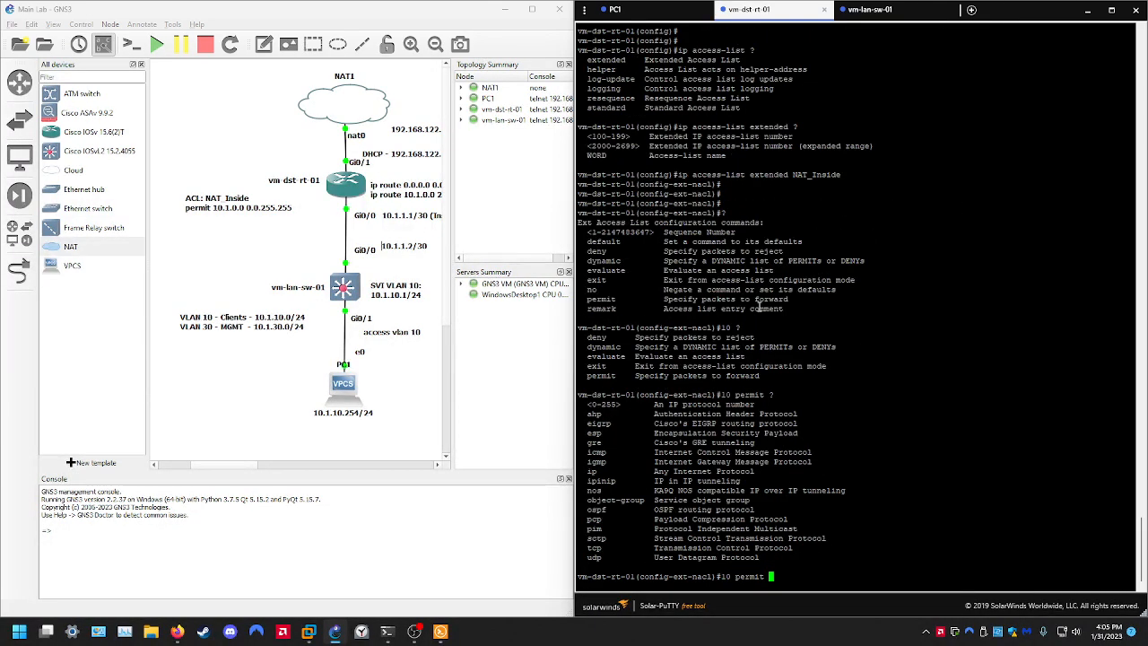
Try to give 10.1.0.0 directly after "10 permit" without a protocol, and check the command help for valid options
scroll(762, 307, "up", 10)
scroll(808, 302, "down", 10)
type("10.1.0.0")
left_click_drag(239, 471, 248, 473)
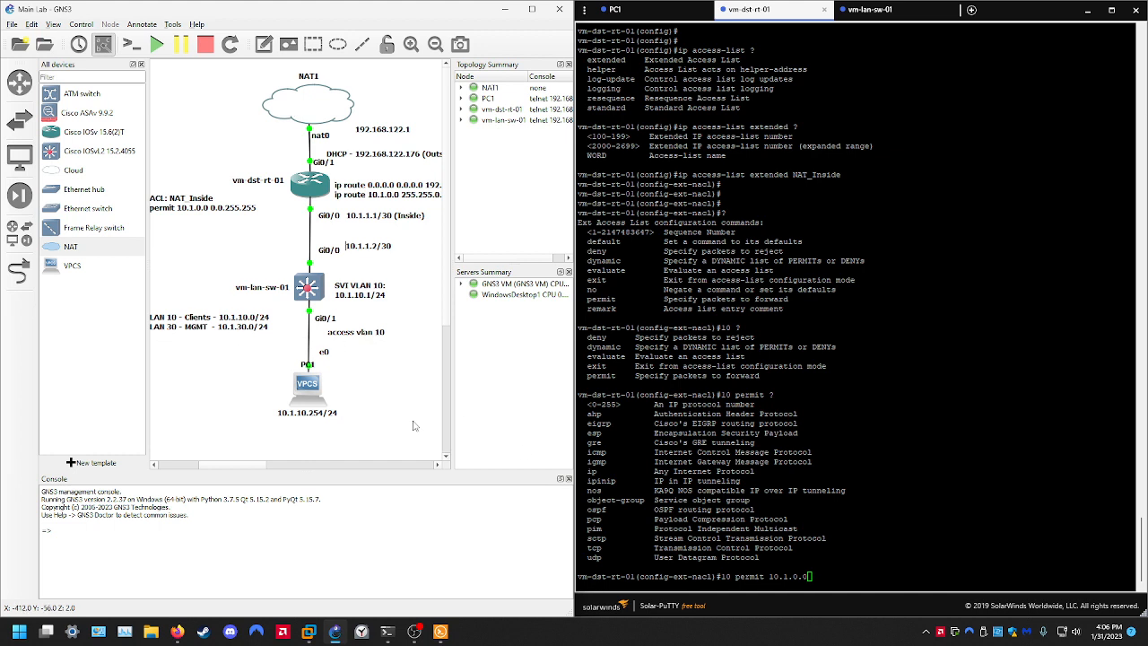
left_click(857, 484)
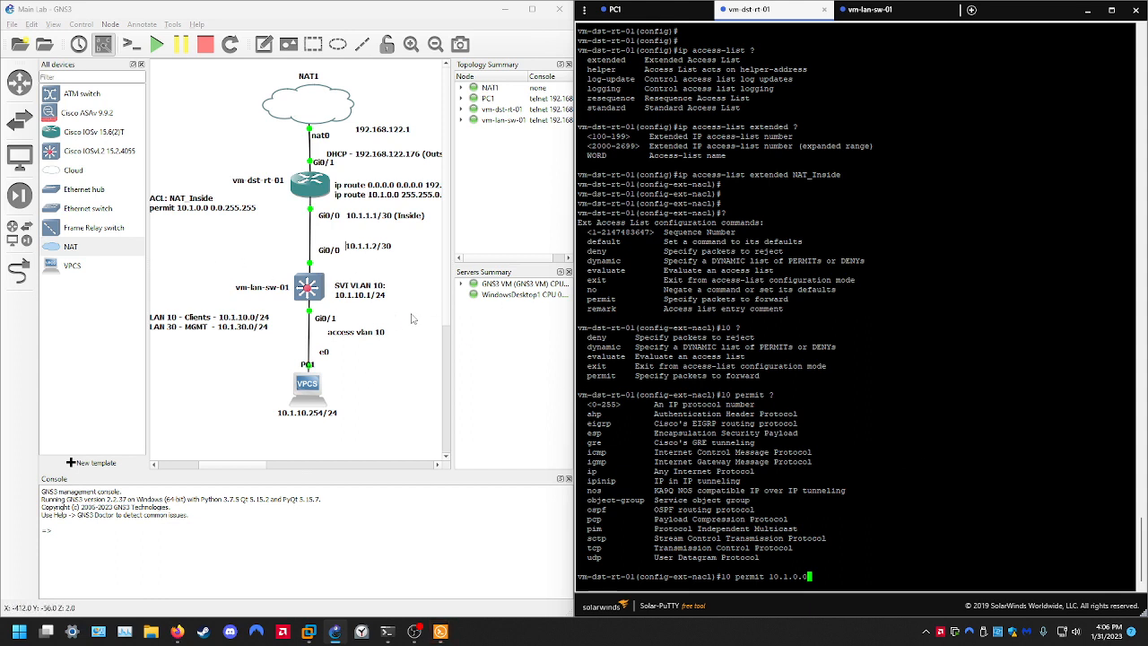
left_click(184, 217)
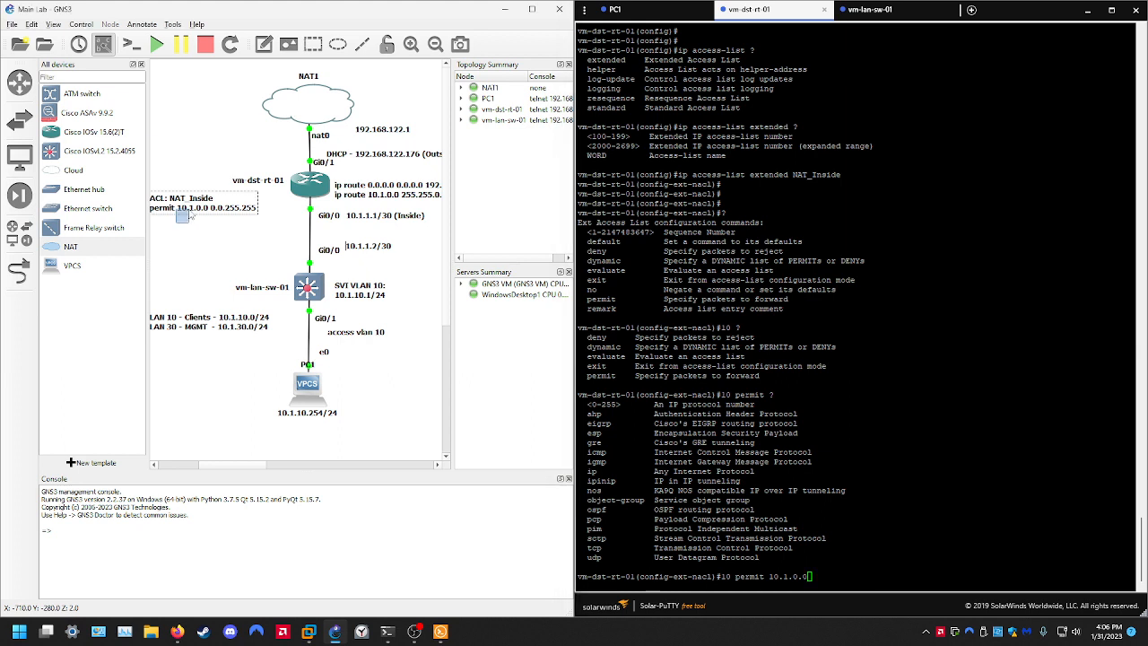
left_click_drag(189, 211, 195, 207)
left_click(795, 334)
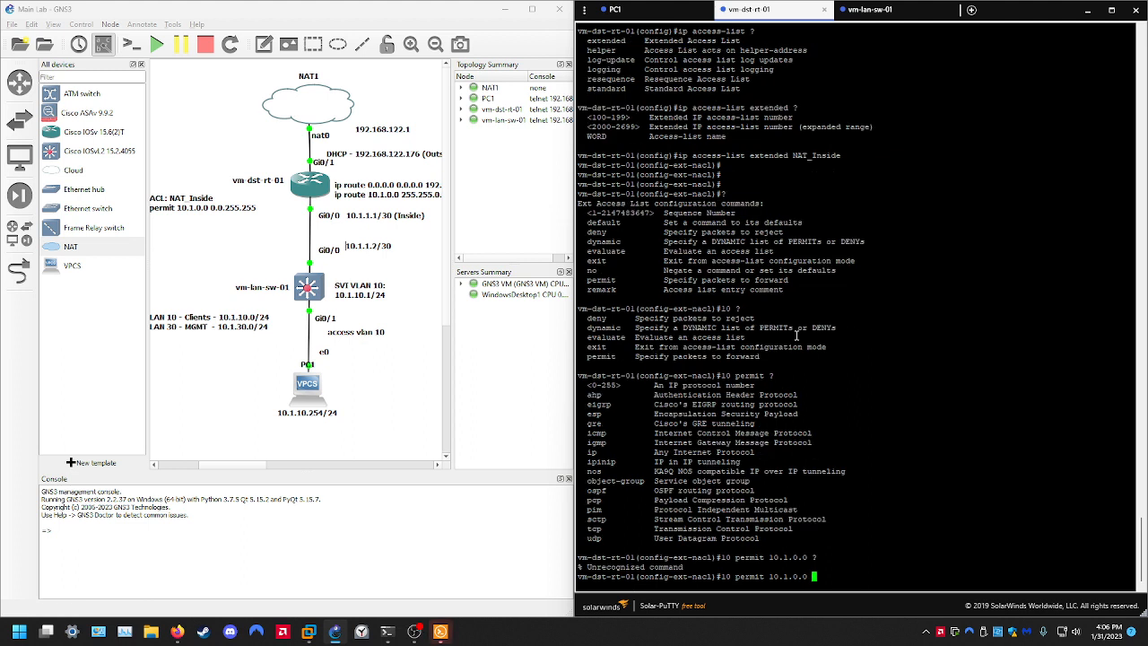
type("?")
key("BackSpace")
key("BackSpace")
key("BackSpace")
key("BackSpace")
key("BackSpace")
key("BackSpace")
key("BackSpace")
type(".1.0.0 ?")
key("BackSpace")
key("BackSpace")
key("BackSpace")
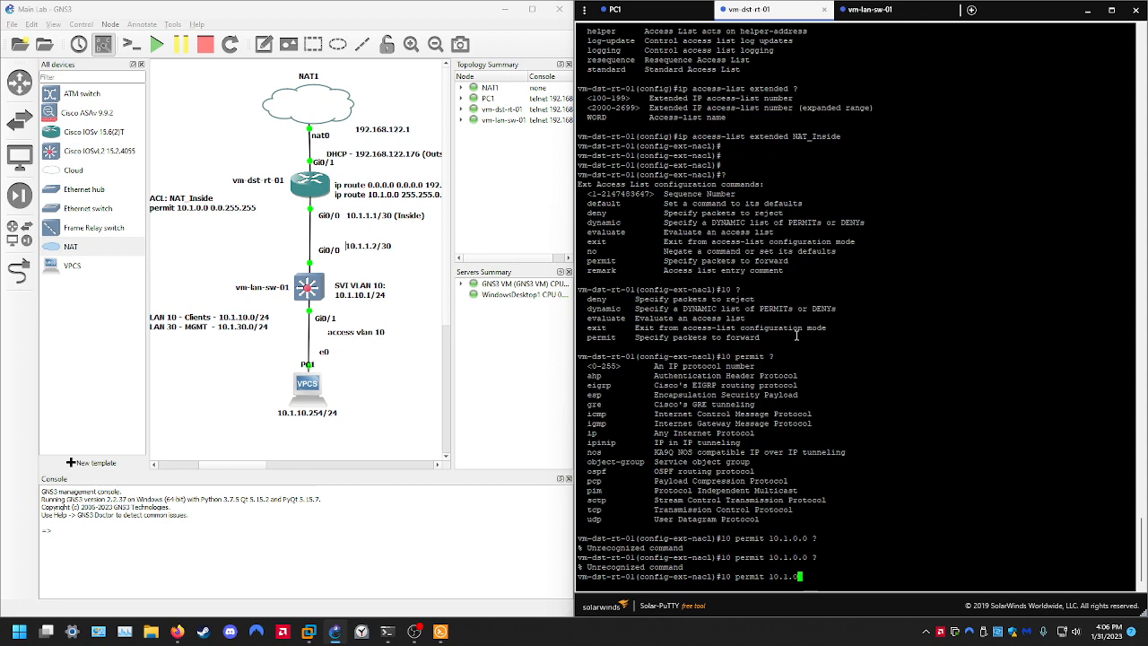
type("?")
key("BackSpace")
key("BackSpace")
key("BackSpace")
key("BackSpace")
key("BackSpace")
key("BackSpace")
type("?")
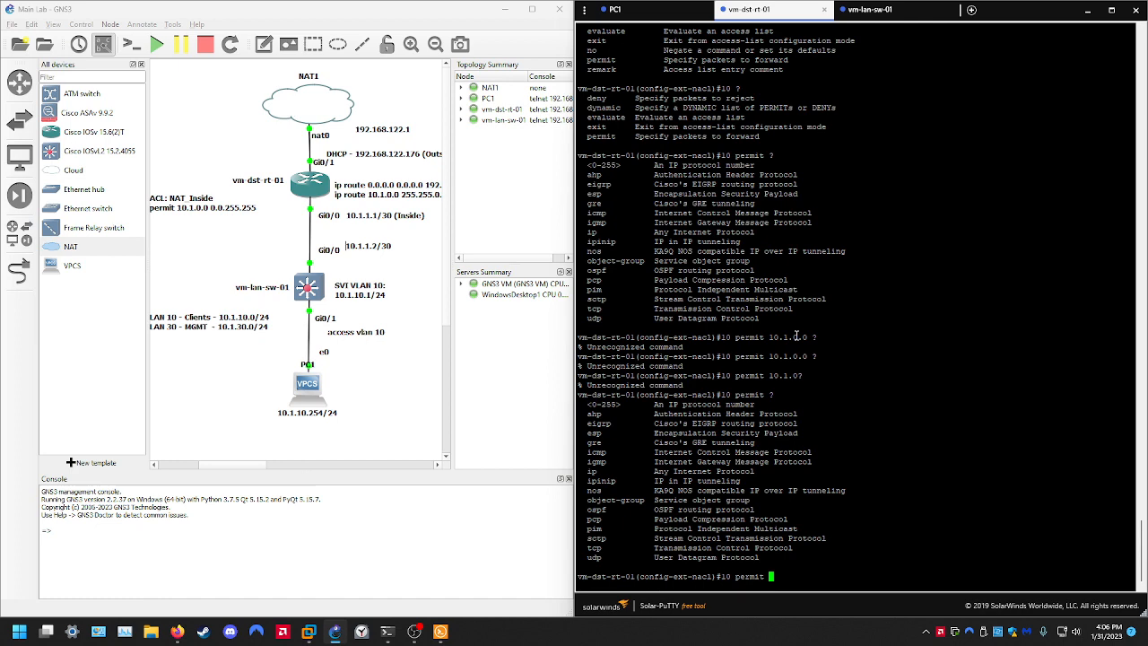
Extend the permit entry with protocol ip, source 10.1.0.0 and wildcard 0.0.255.255, and consult the help for the destination
type("ip ")
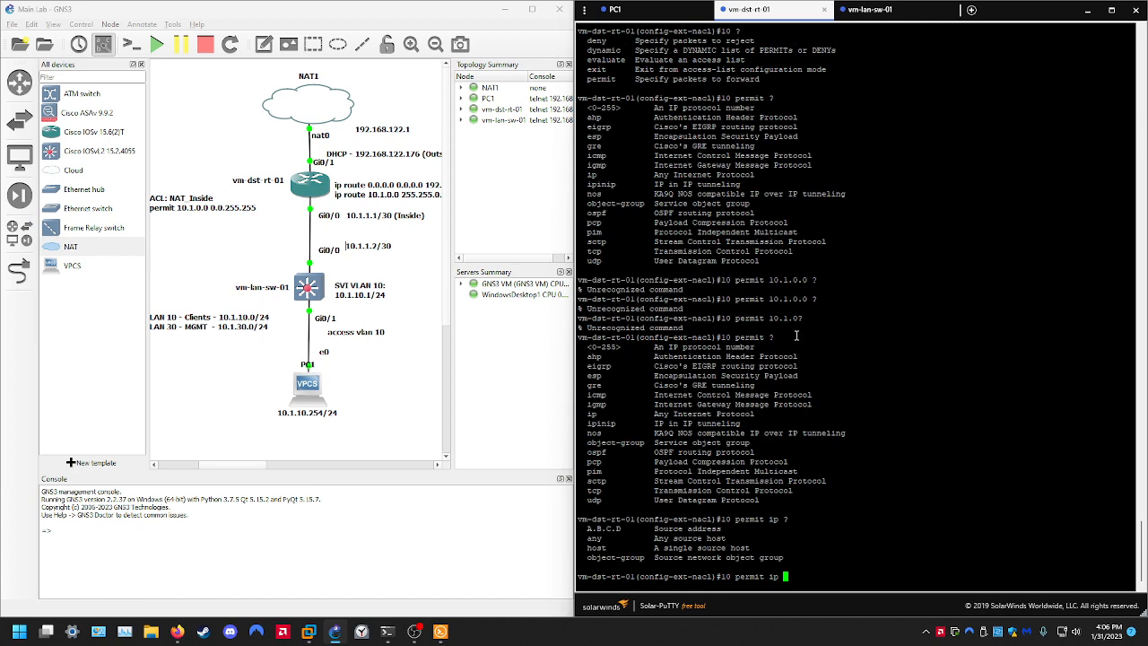
type("?10.1.0.0 ?")
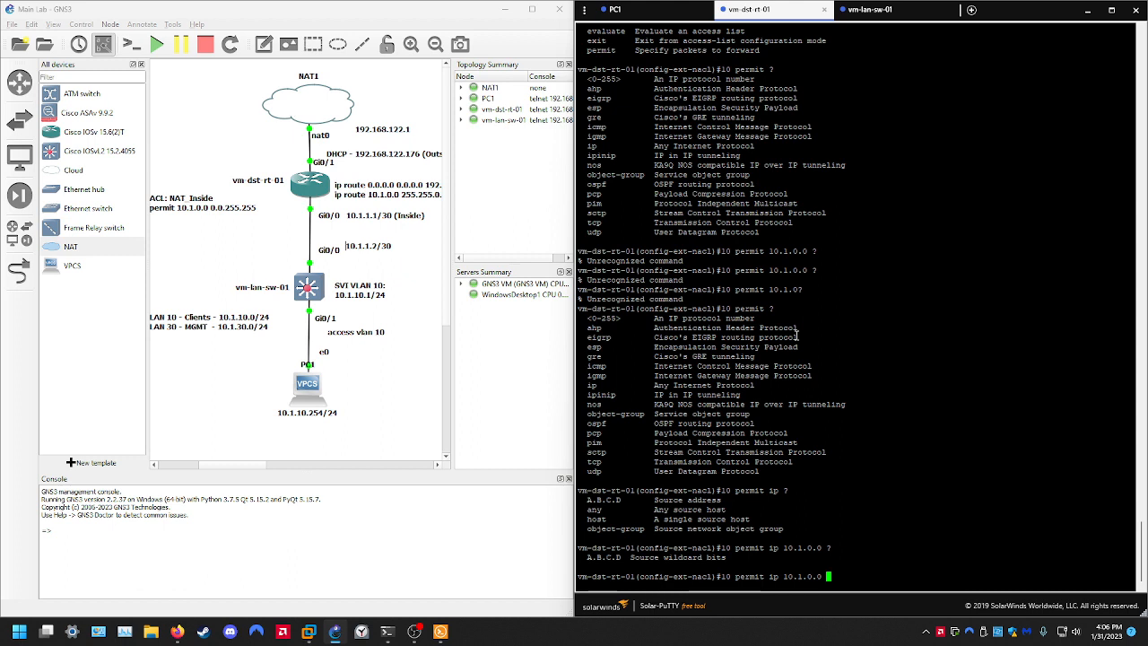
type("0.0.255.255.")
left_click_drag(802, 577, 783, 576)
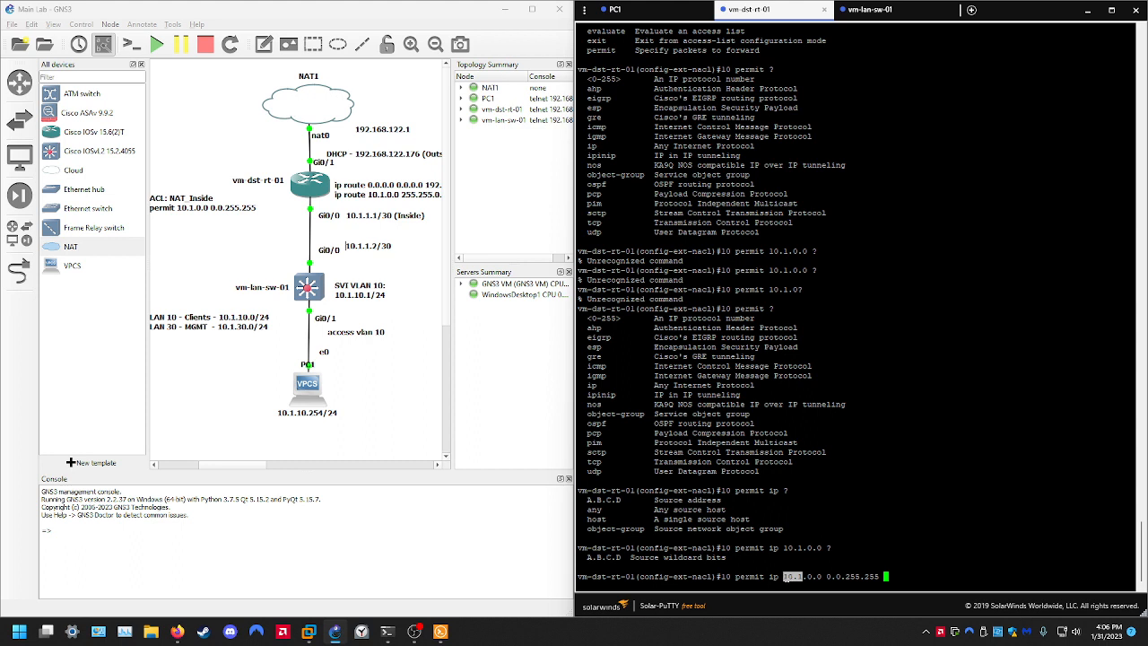
left_click(886, 574)
type("?")
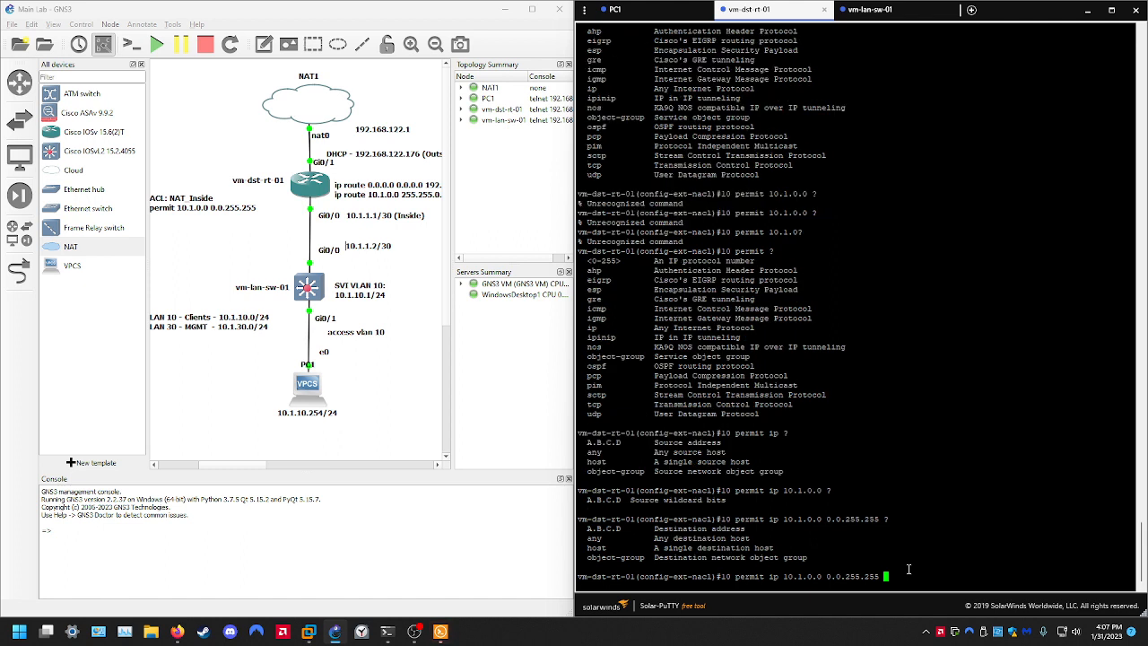
Add the access list entry "10 permit ip 10.1.0.0 0.0.255.255 any" and leave configuration mode
key("BackSpace")
key("Return")
key("Return")
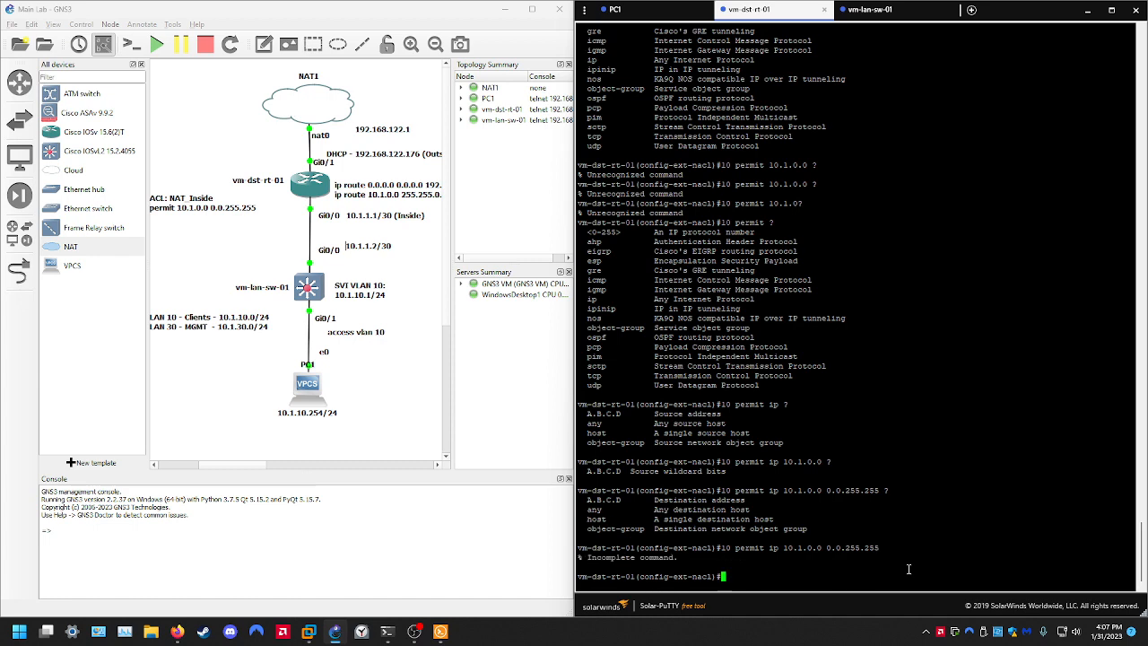
key("Return")
key("Up")
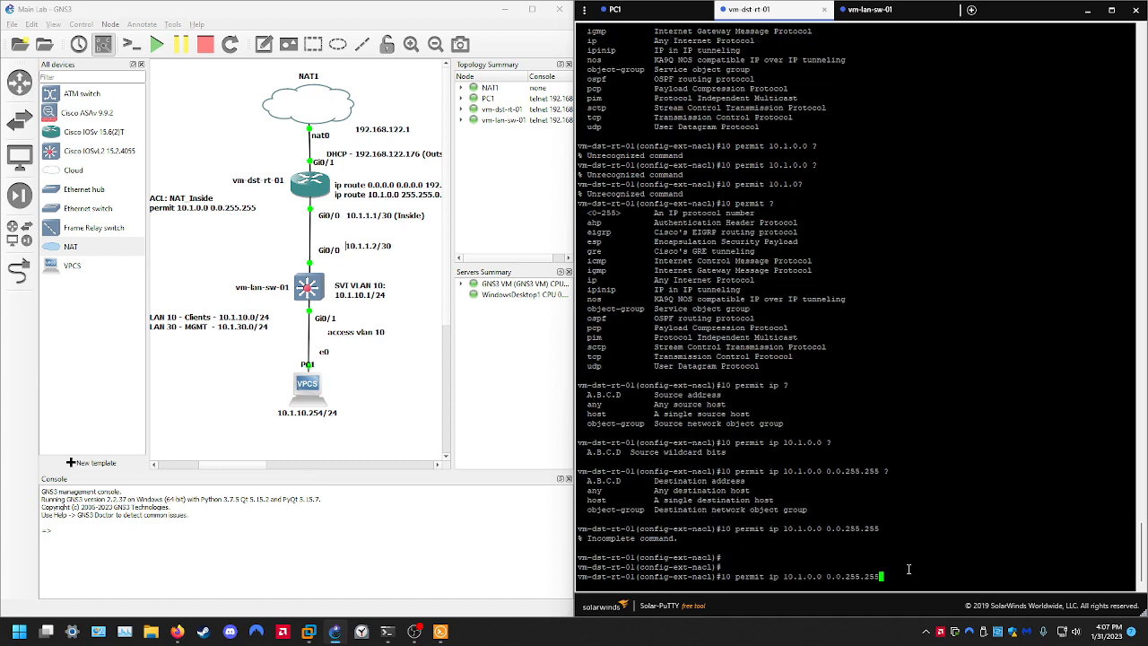
type("?")
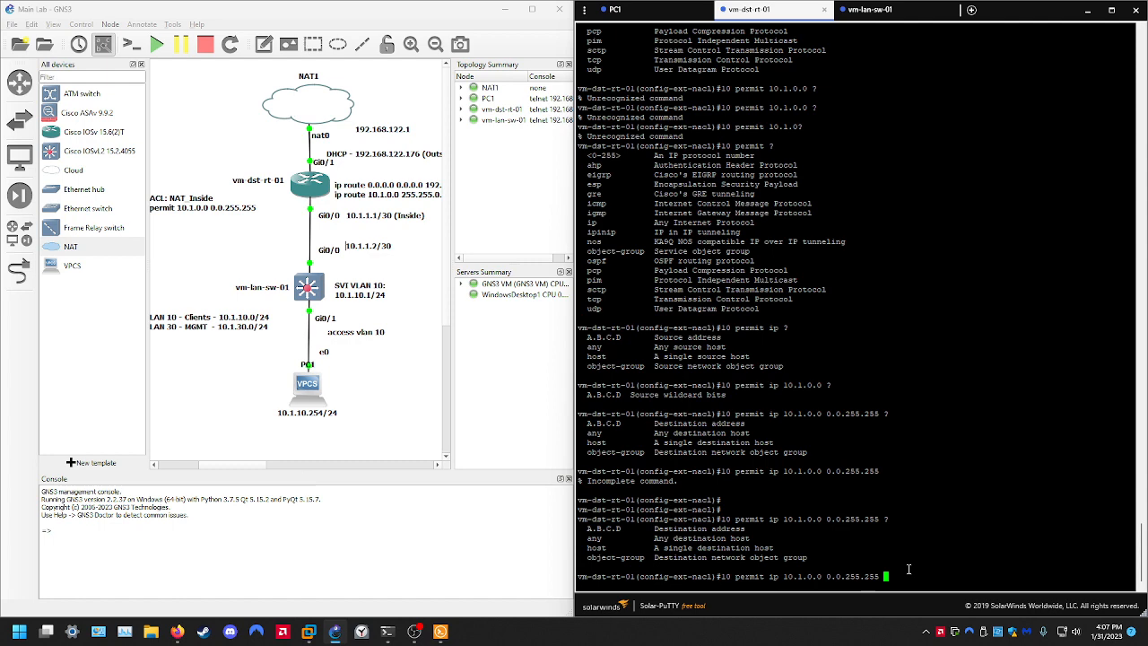
type("any")
key("Return")
key("Return")
key("Return")
key("Return")
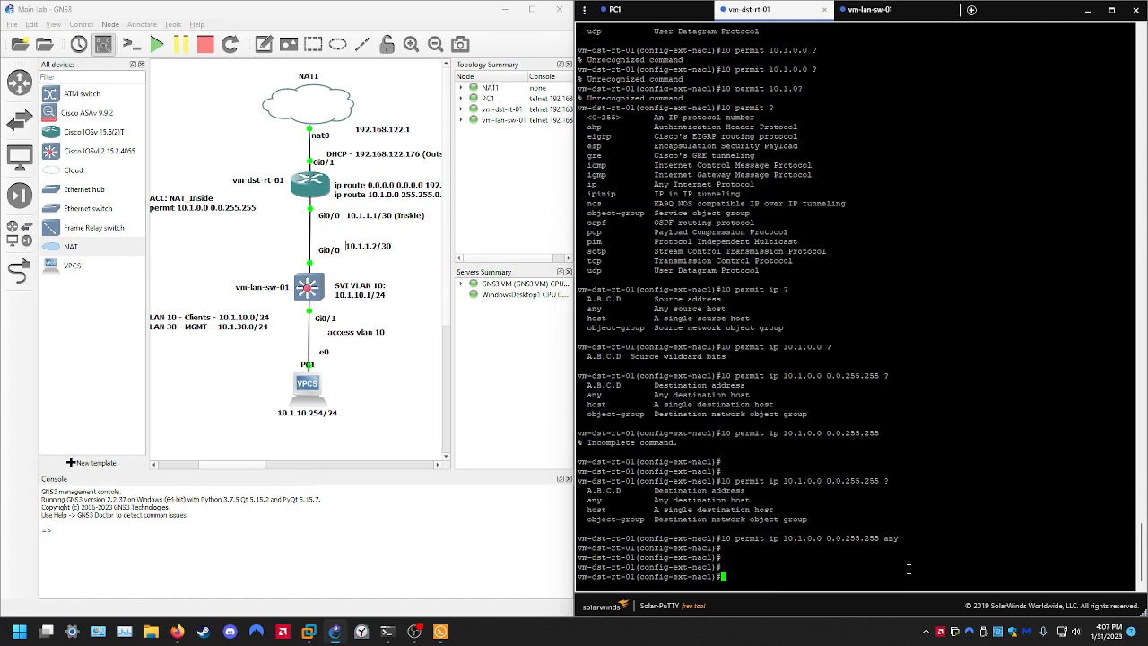
type("end")
key("Return")
key("Return")
Display the NAT_Inside section of the router's running configuration and review the access list entry
type("show run | section ")
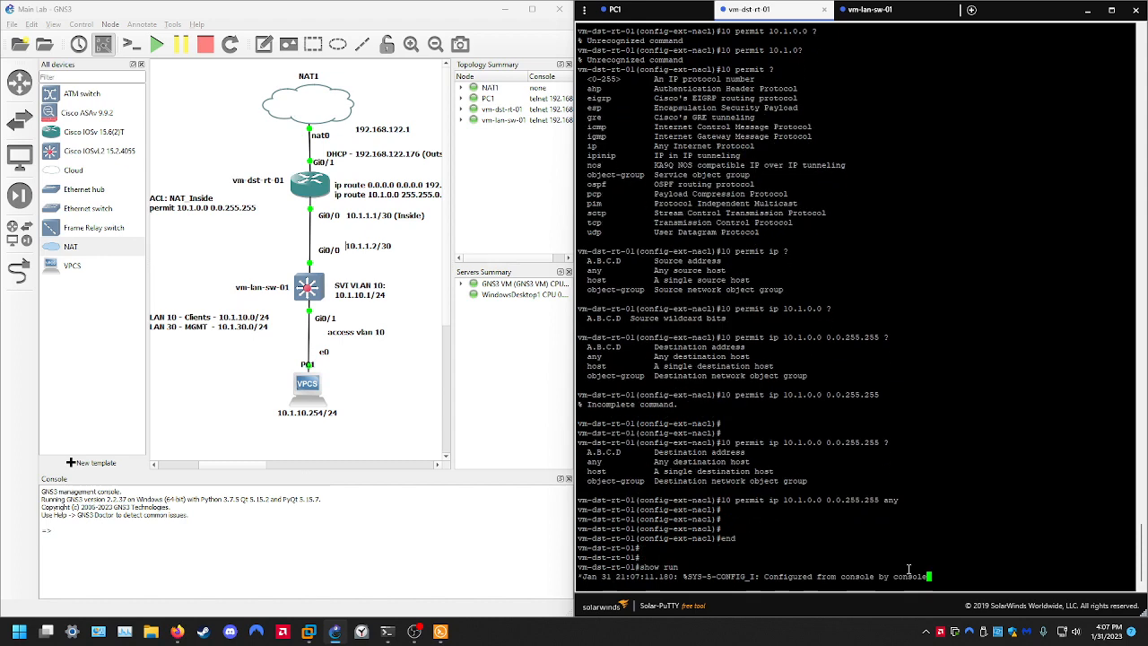
type("N")
type("AT_Inside")
key("Return")
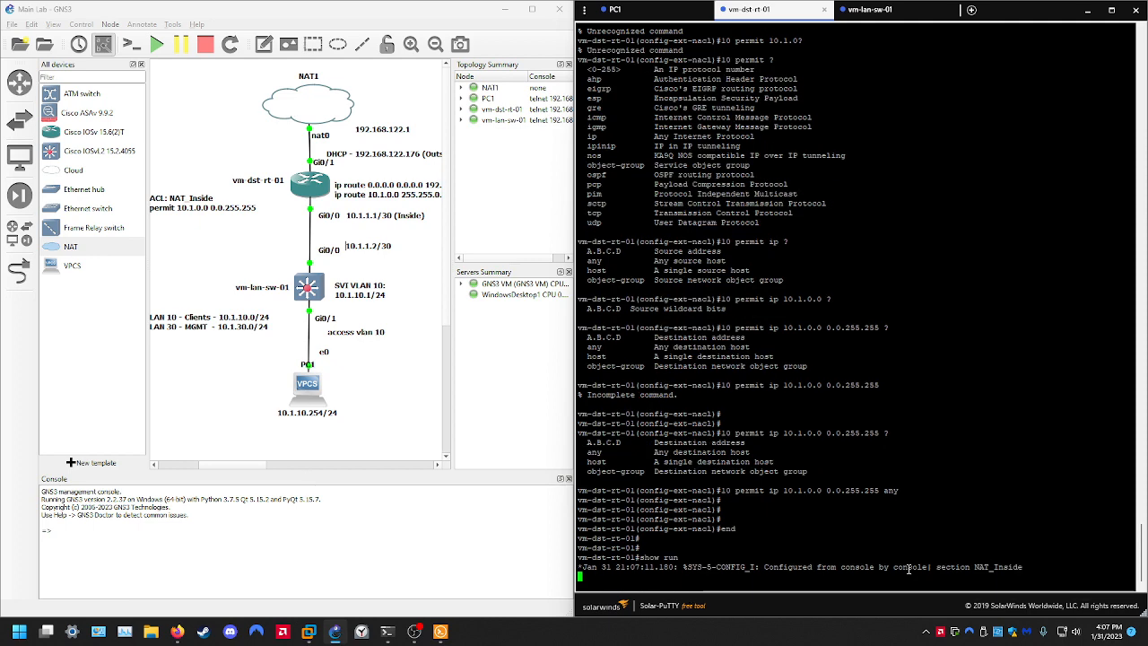
key("Return")
key("Return")
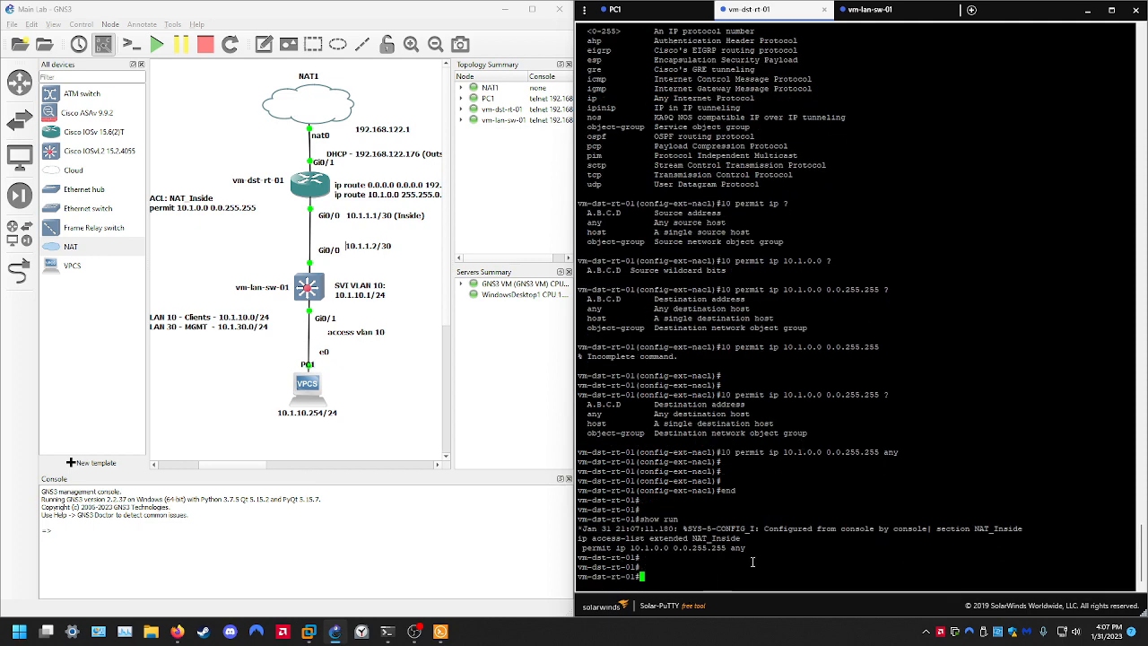
left_click_drag(1132, 548, 579, 535)
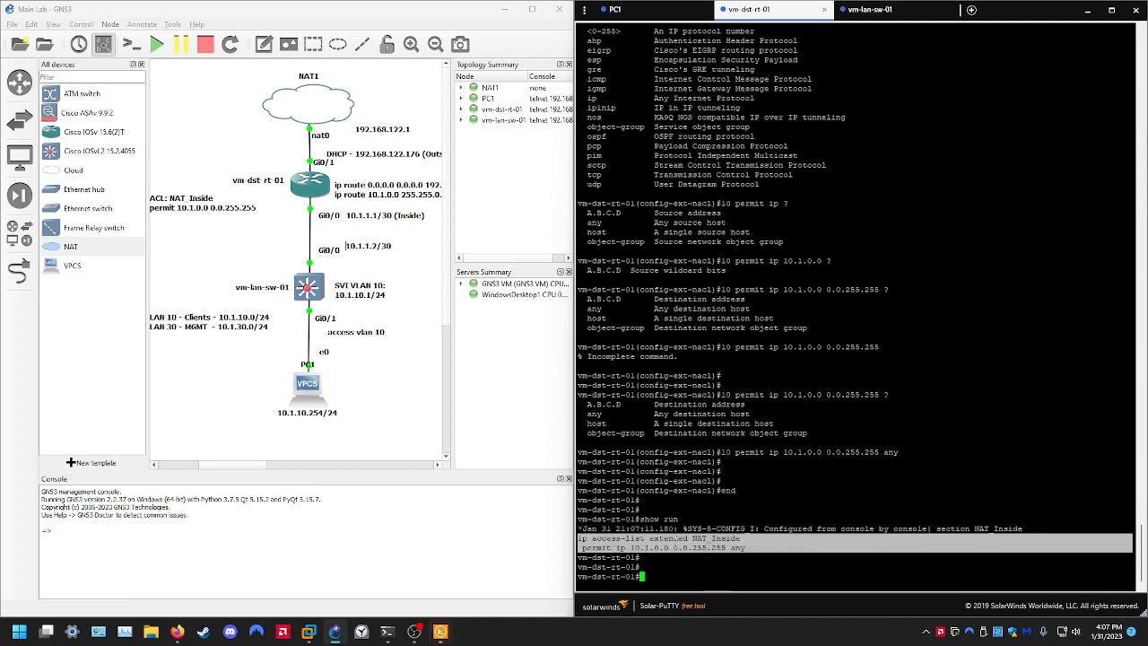
left_click(768, 541)
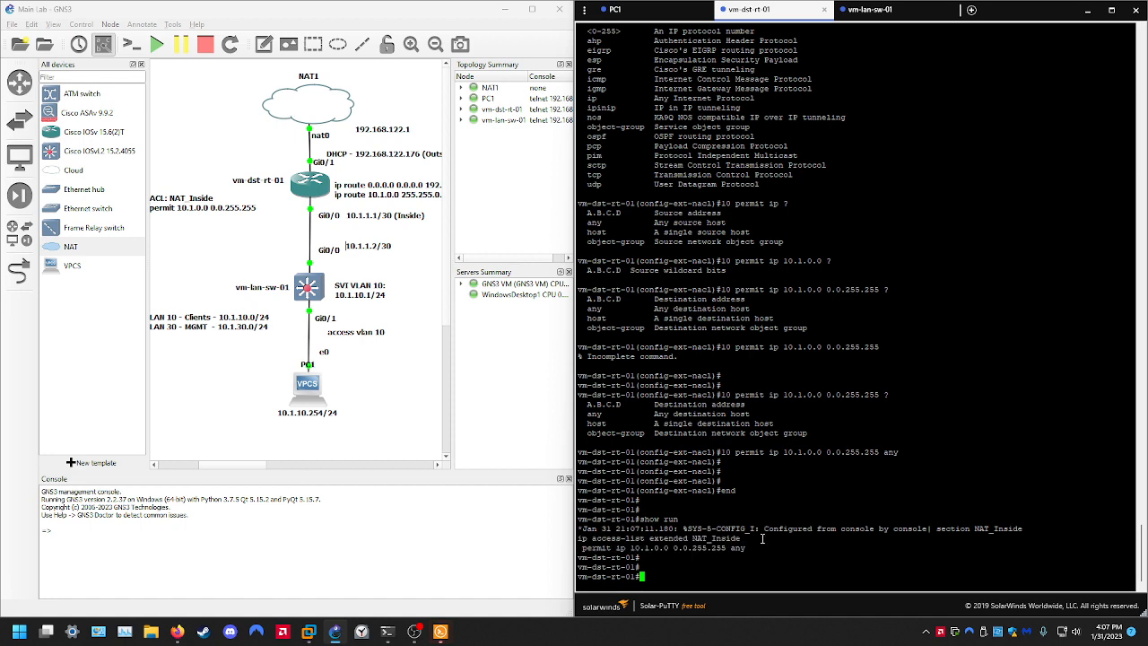
type("conf t")
key("Return")
key("Return")
key("Return")
key("Return")
key("Return")
key("Return")
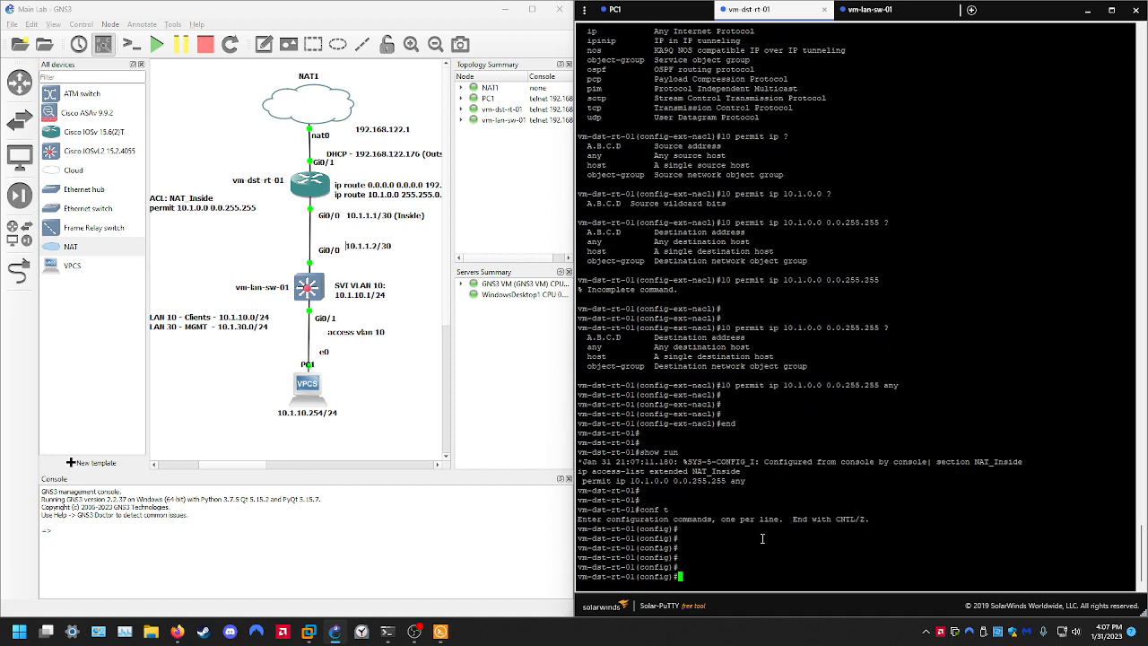
type("end")
key("Return")
key("Return")
key("Return")
type("ping")
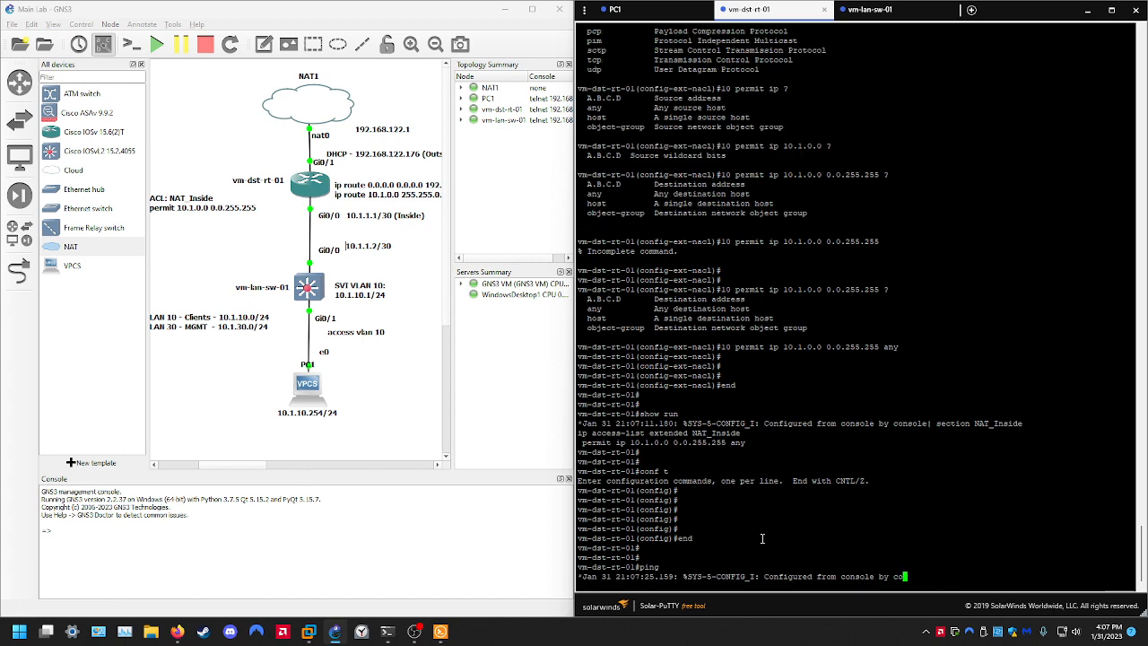
key("Return")
key("Return")
In configuration mode, compose "ip nat inside source list NAT_Inside interface g0/1", consulting the command help for the available options
type("conf t")
key("Return")
key("Return")
key("Return")
key("Return")
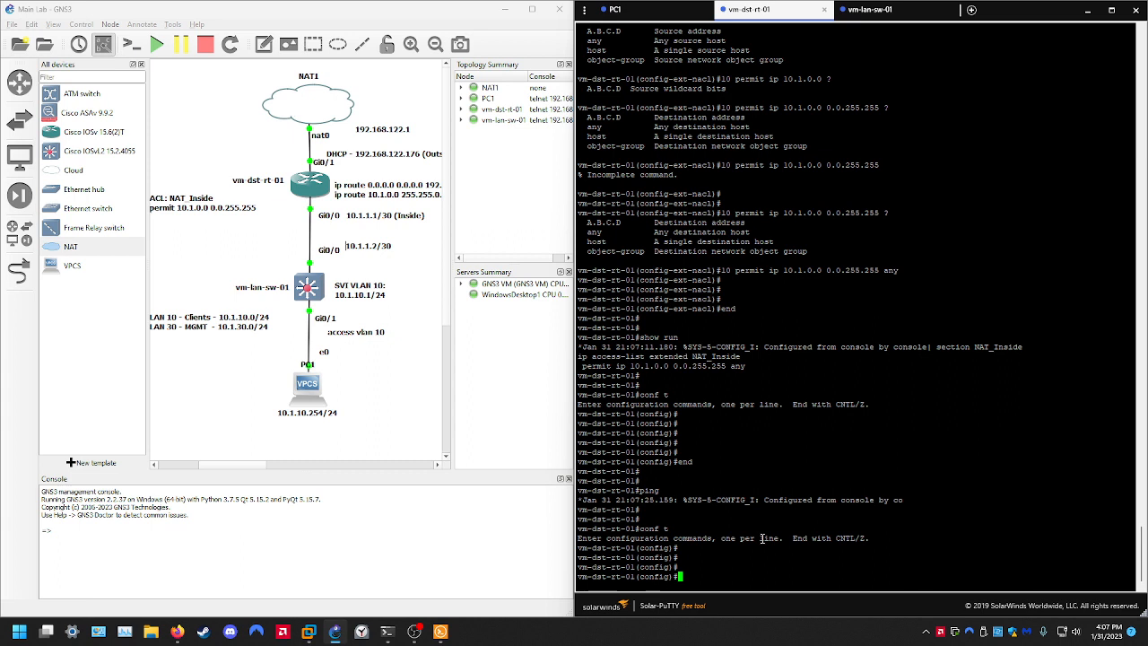
type("ip nat inside source list NAT_Inside ?")
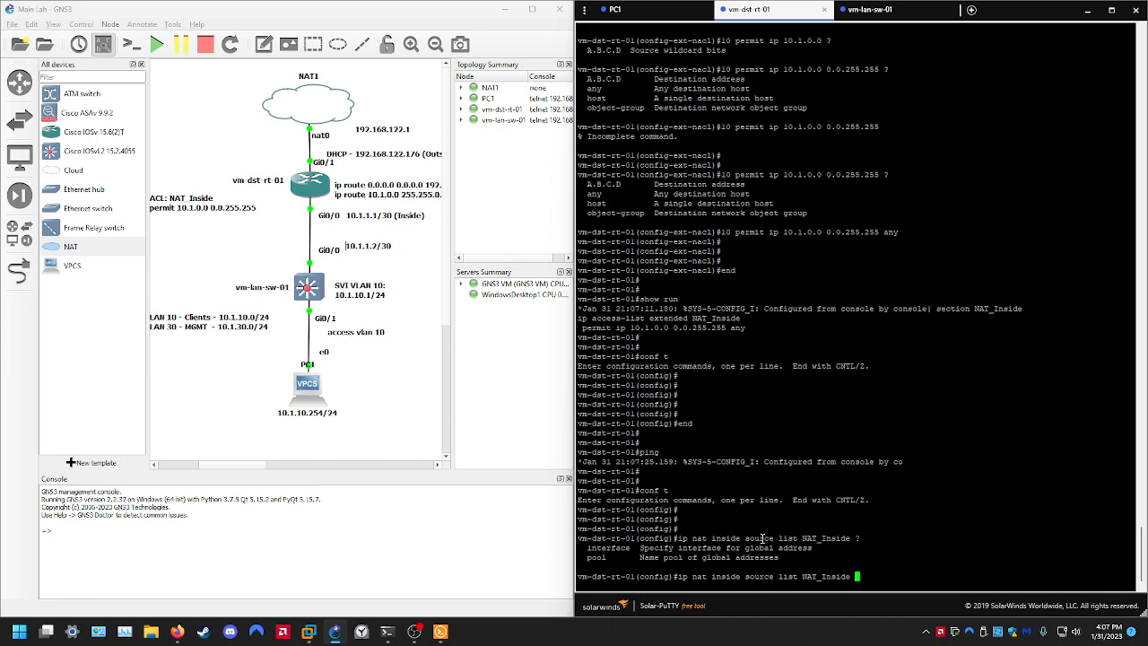
type("interface ?")
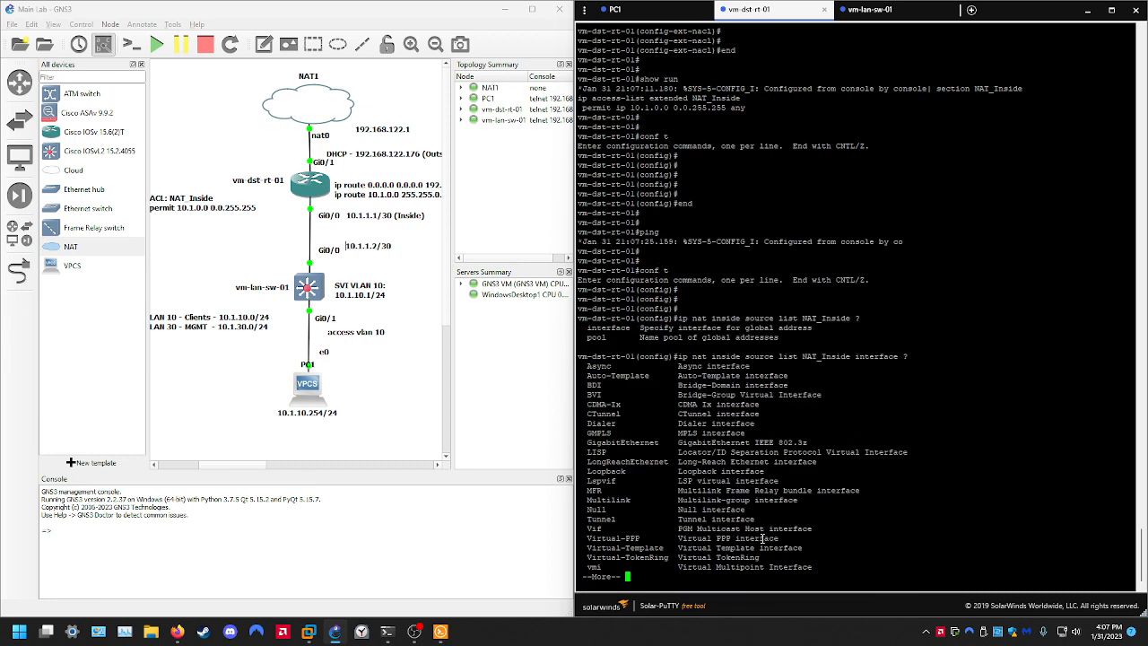
key("space")
type("g0")
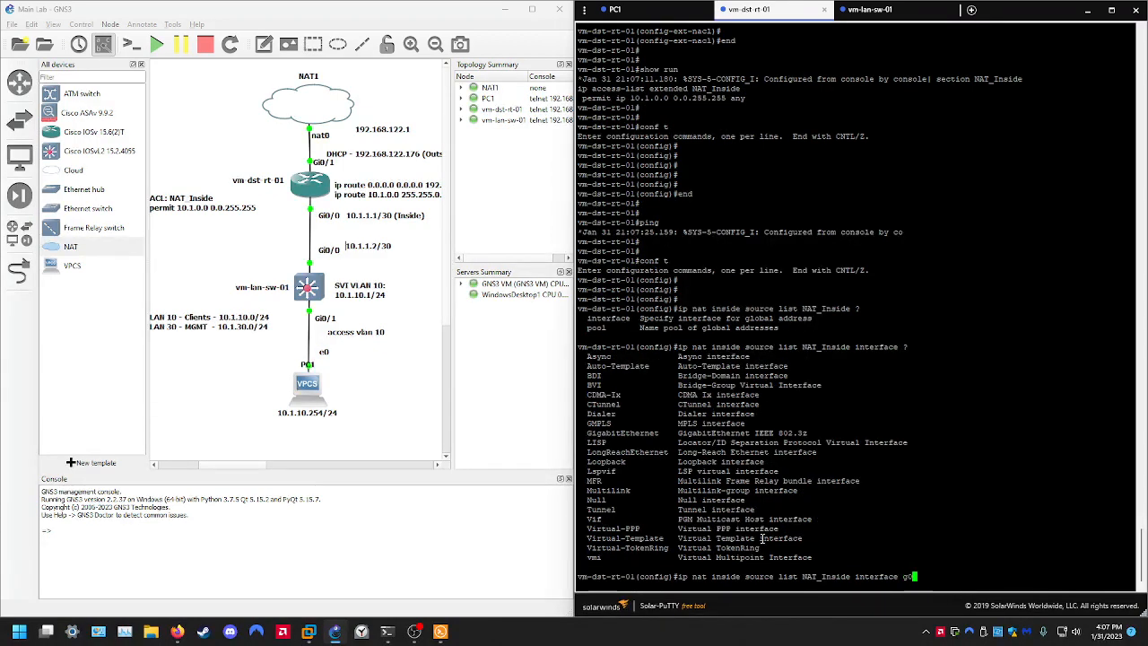
type("/1 ?")
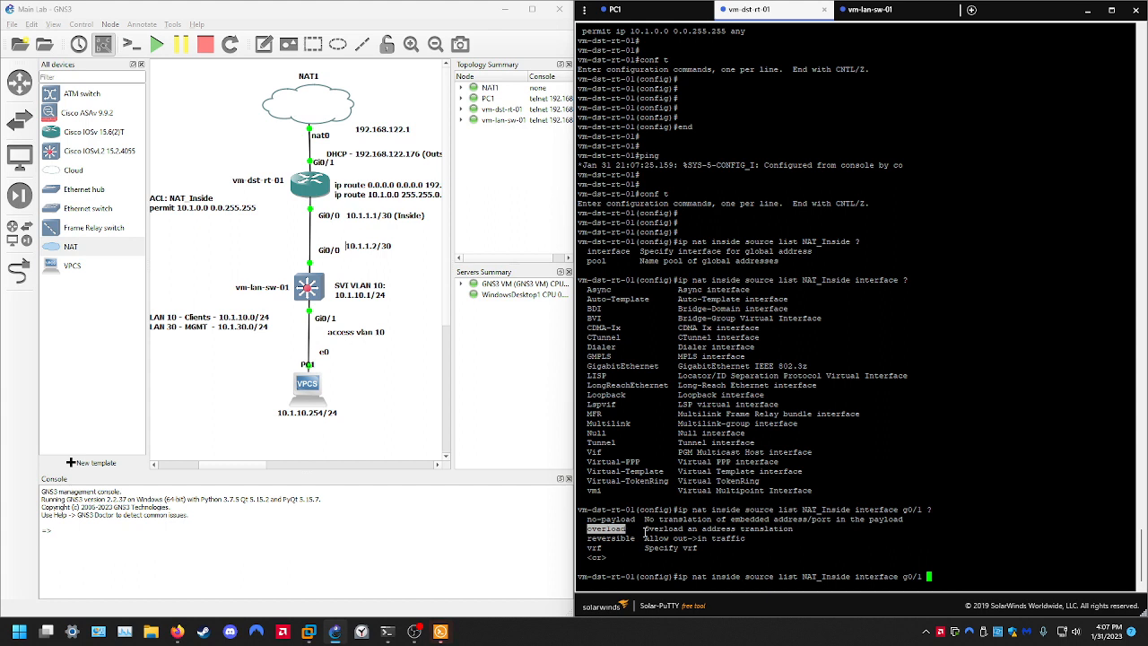
Complete the NAT rule on g0/1 with the overload option, apply it and leave configuration mode
left_click(1017, 541)
type("overload")
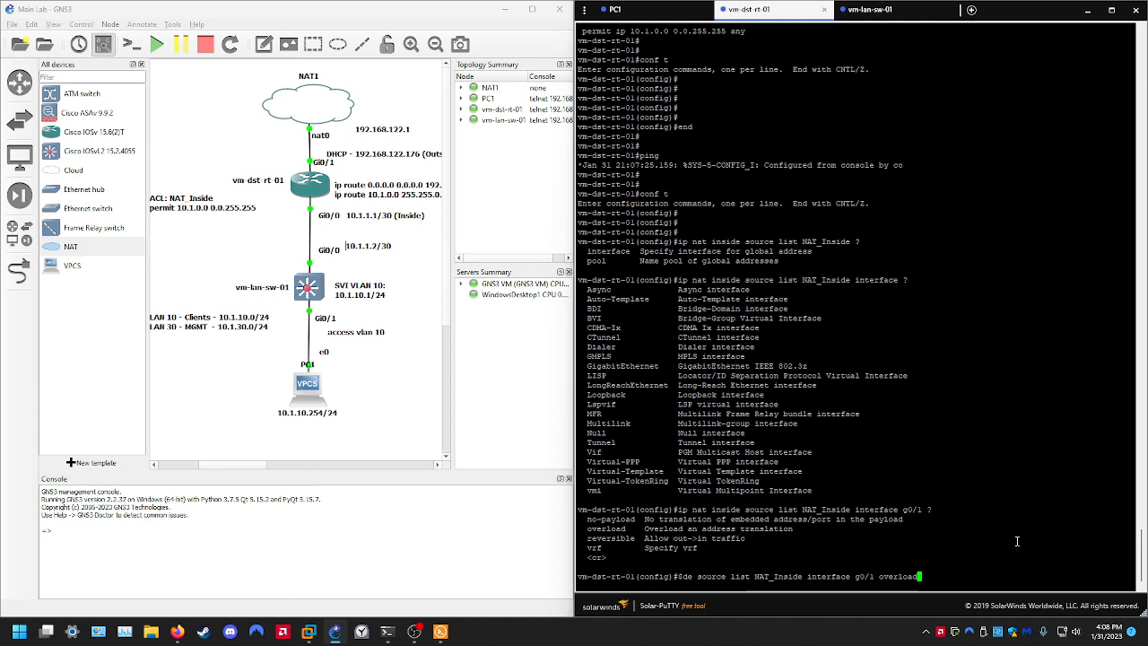
key("Return")
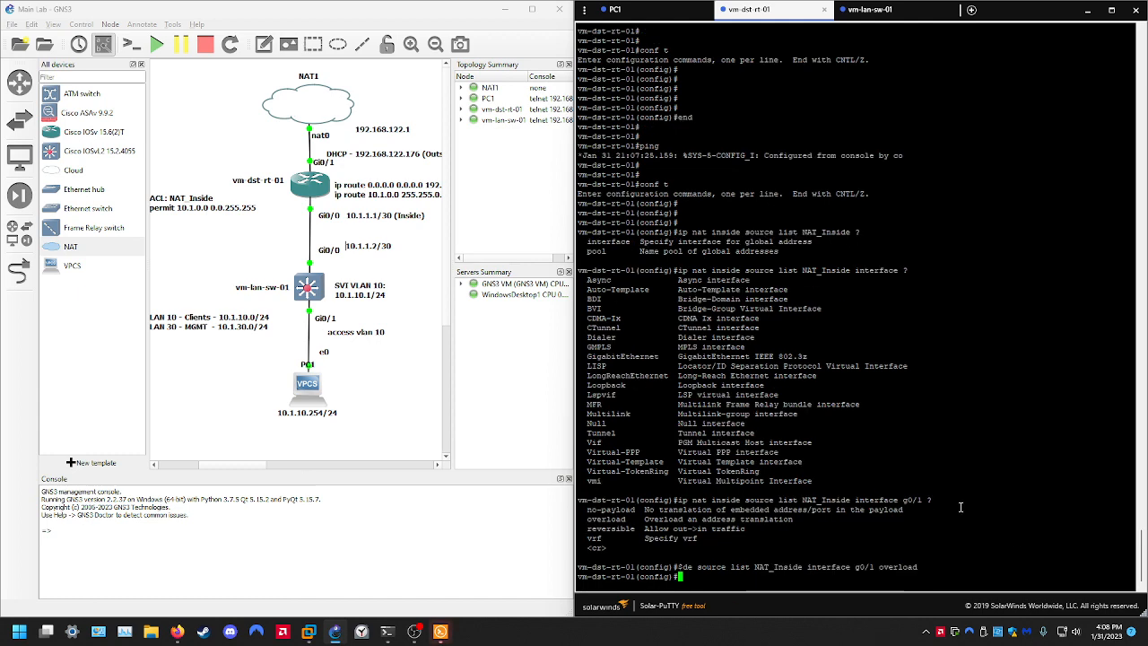
key("Return")
key("Return")
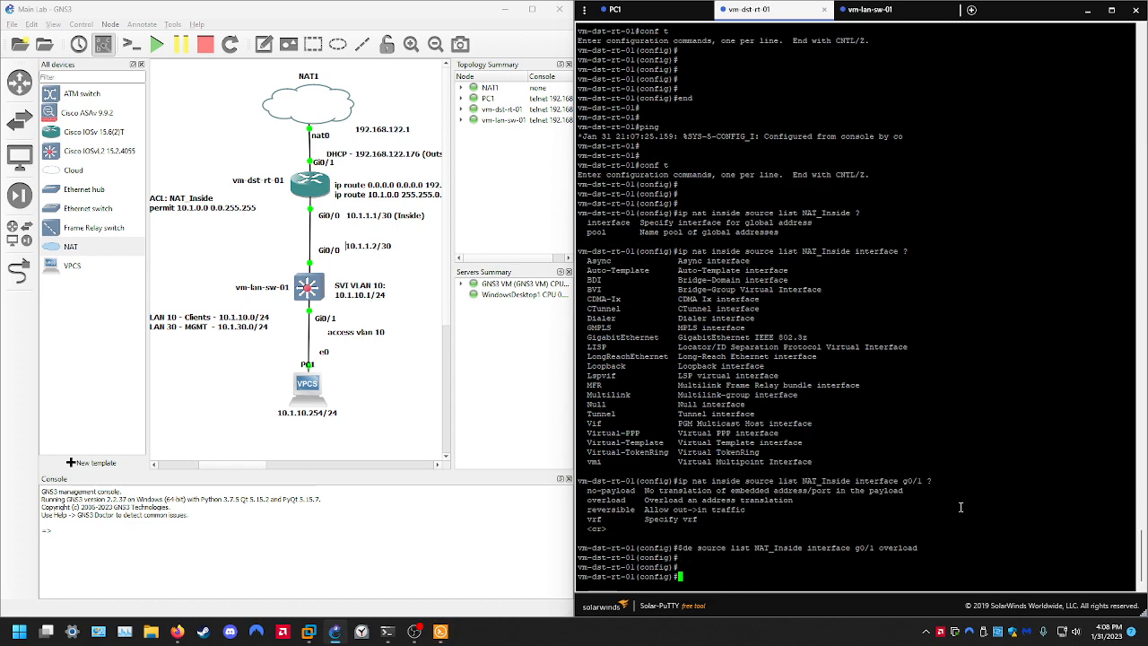
type("end")
key("Return")
key("Return")
key("Return")
key("Return")
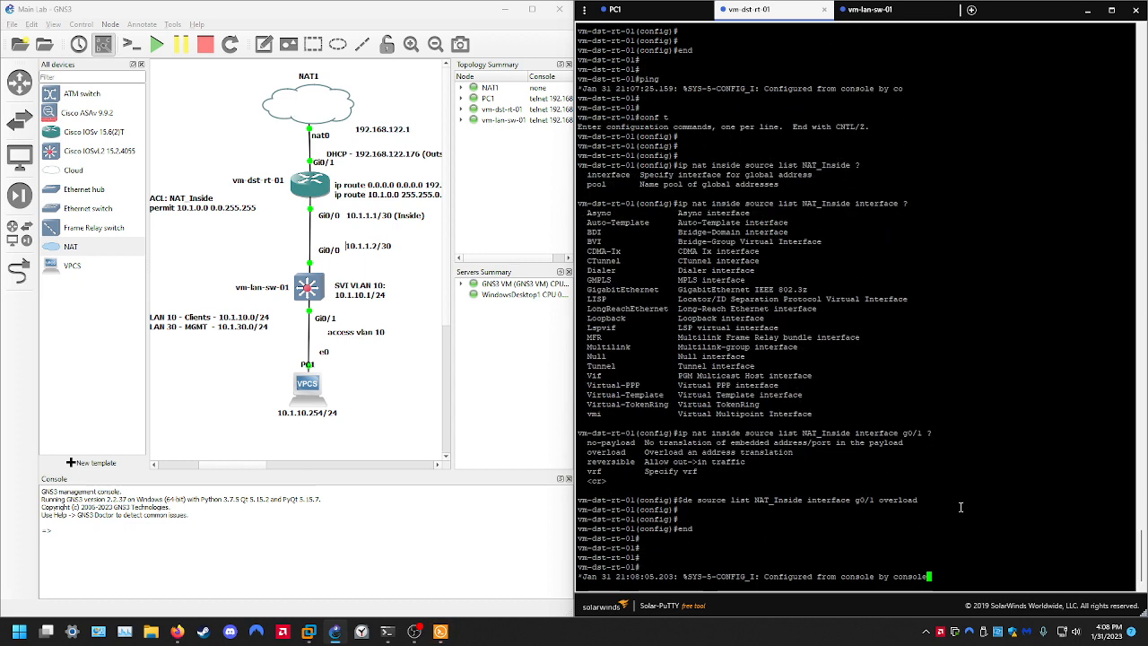
Ping 8.8.8.8 from the router to test its internet connectivity
key("Return")
key("Return")
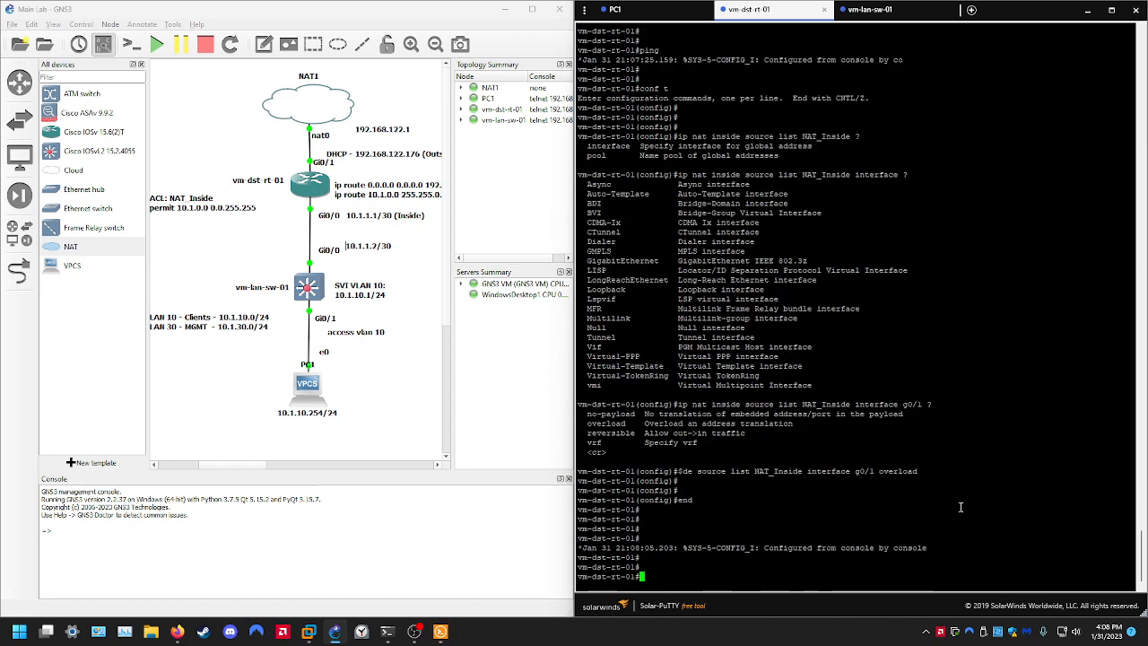
type("ping 8.8.8.8")
key("Return")
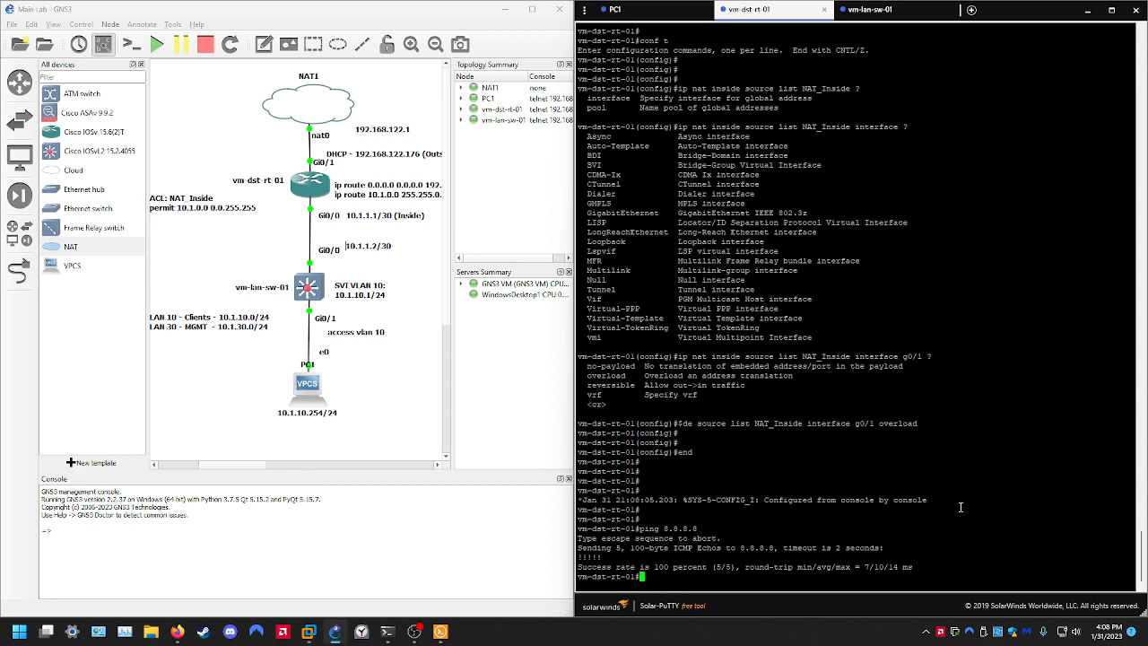
key("Return")
key("Return")
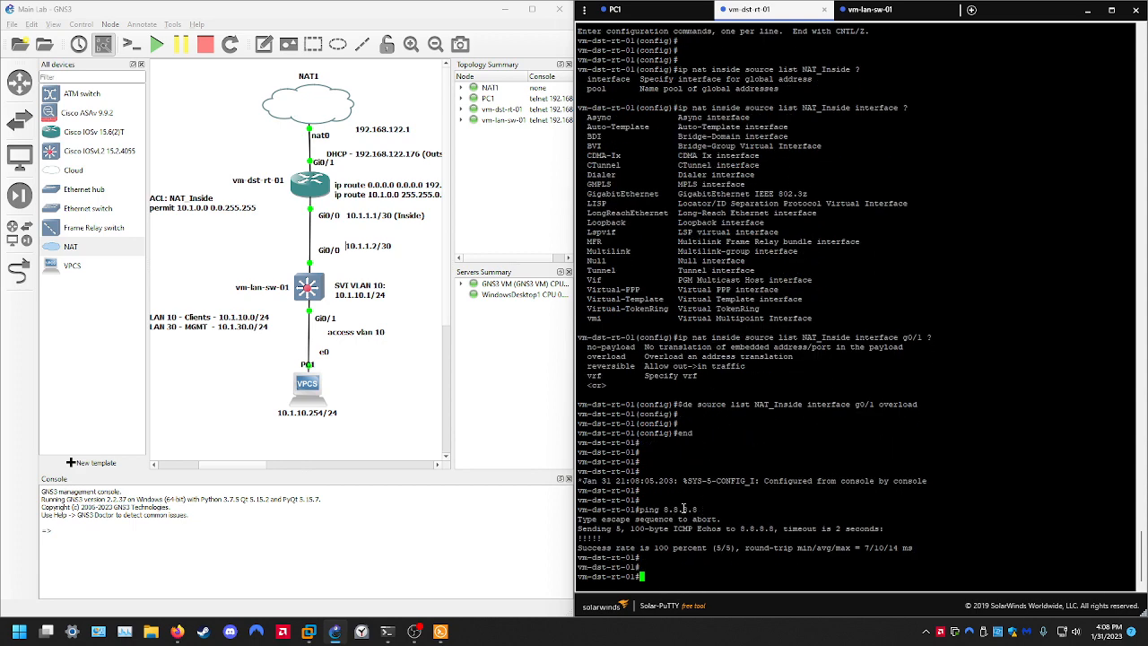
double_click(695, 510)
left_click_drag(703, 511, 667, 511)
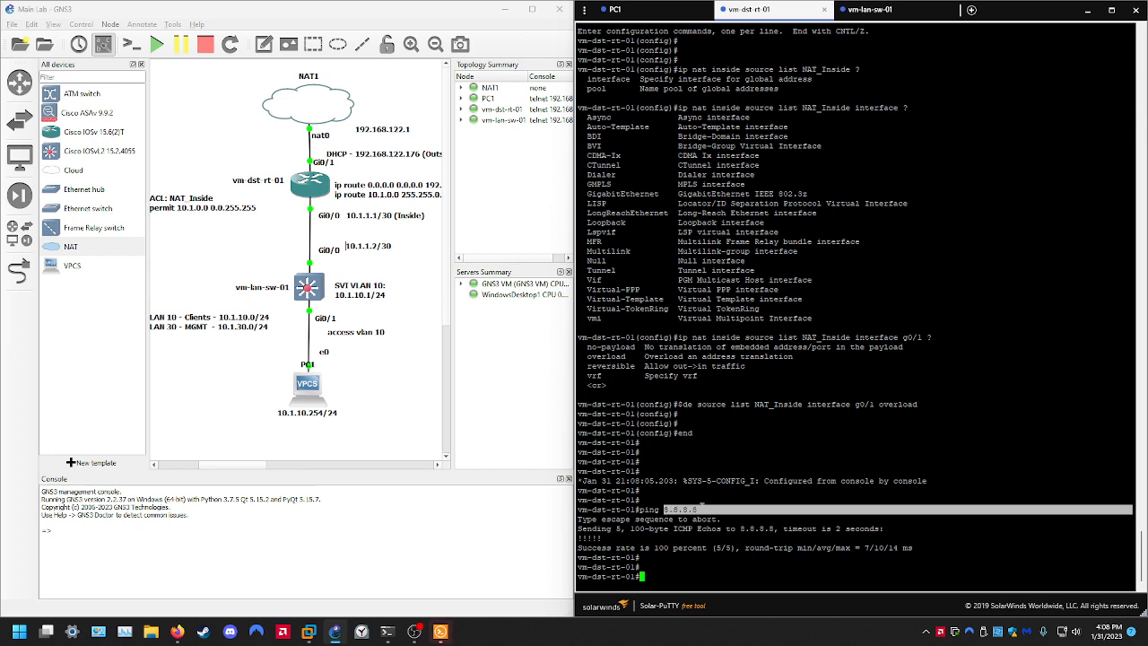
left_click(703, 509)
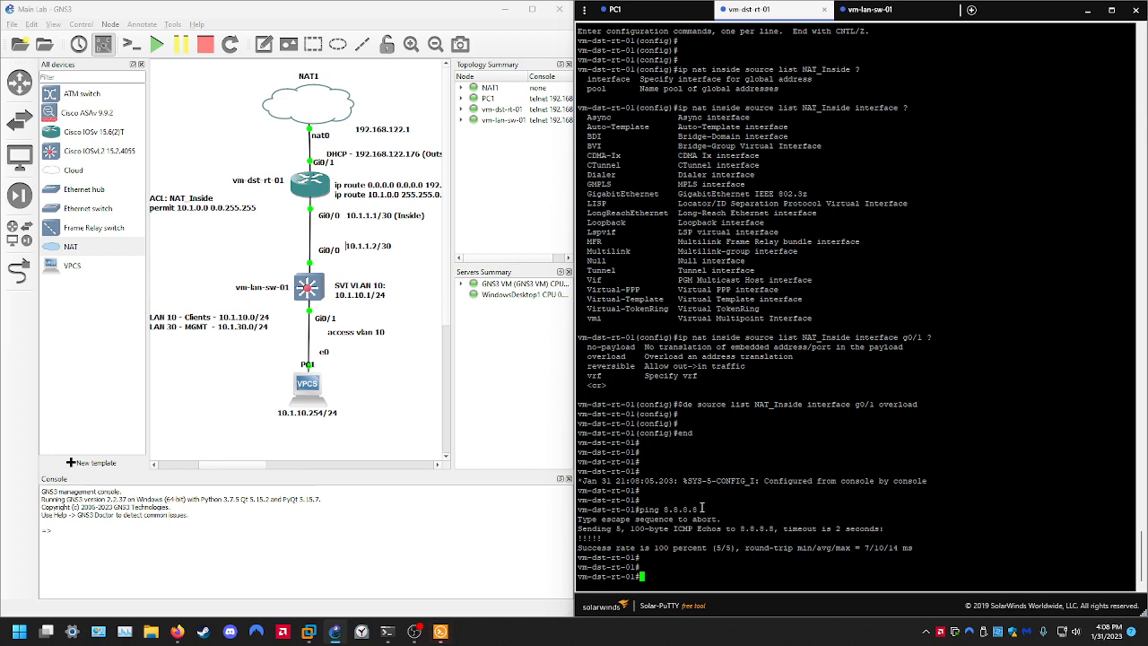
Switch to the PC1 console and ping 8.8.8.8 to test the client's internet connectivity through the router's NAT
left_click(619, 11)
key("Return")
key("Return")
key("Return")
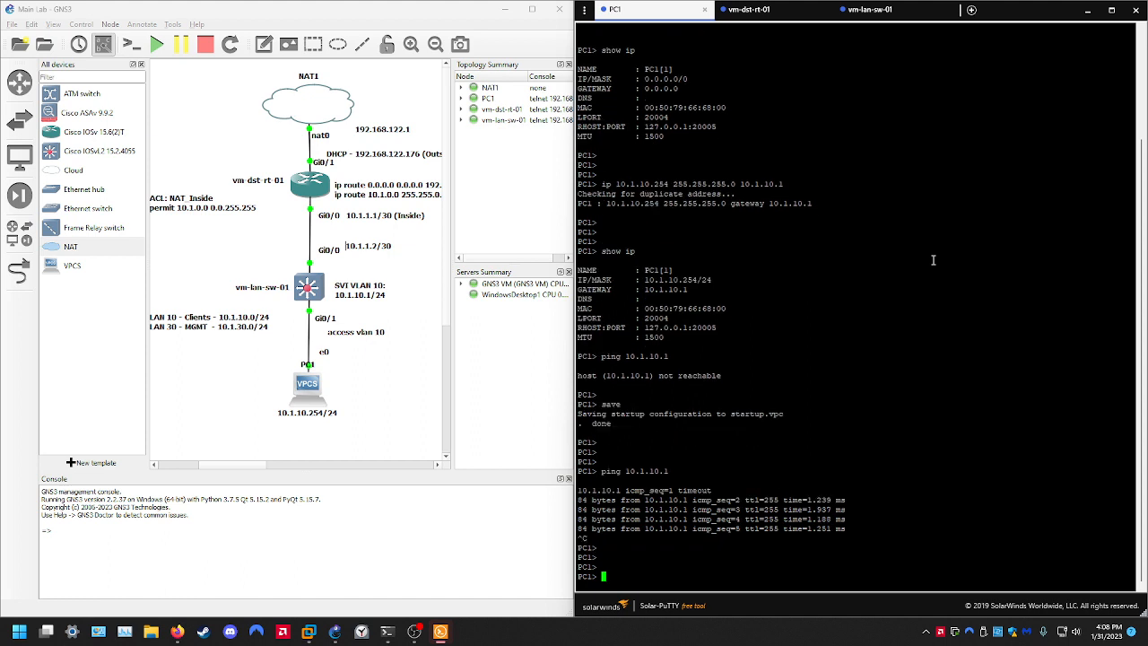
type("ping 8.8.8.8")
key("Return")
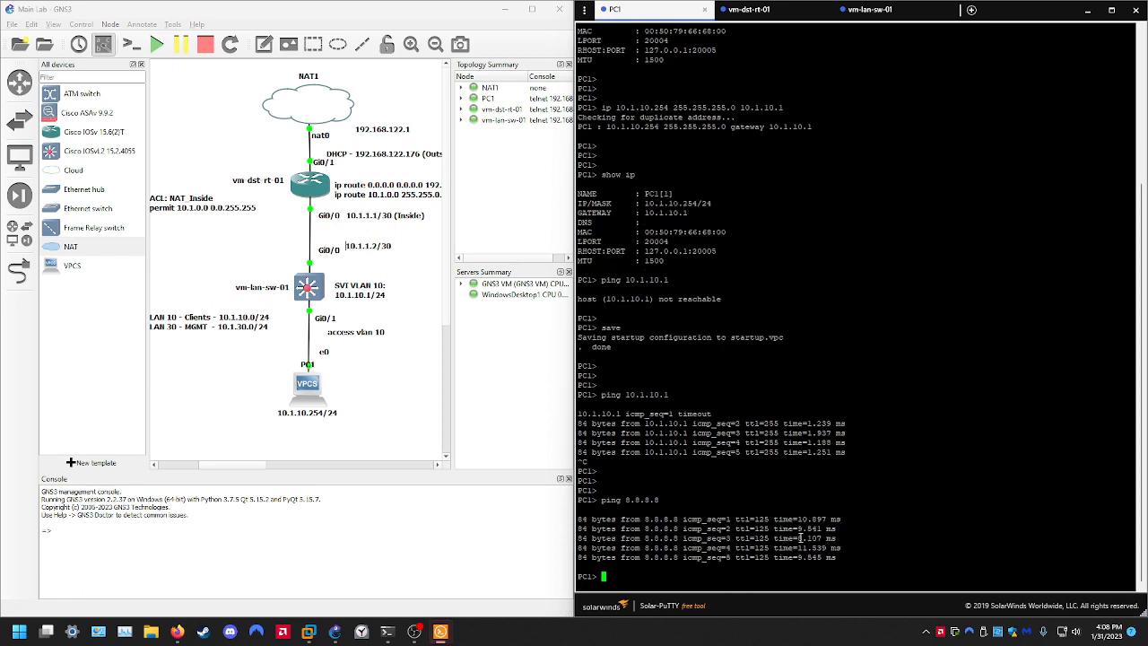
key("Return")
key("Return")
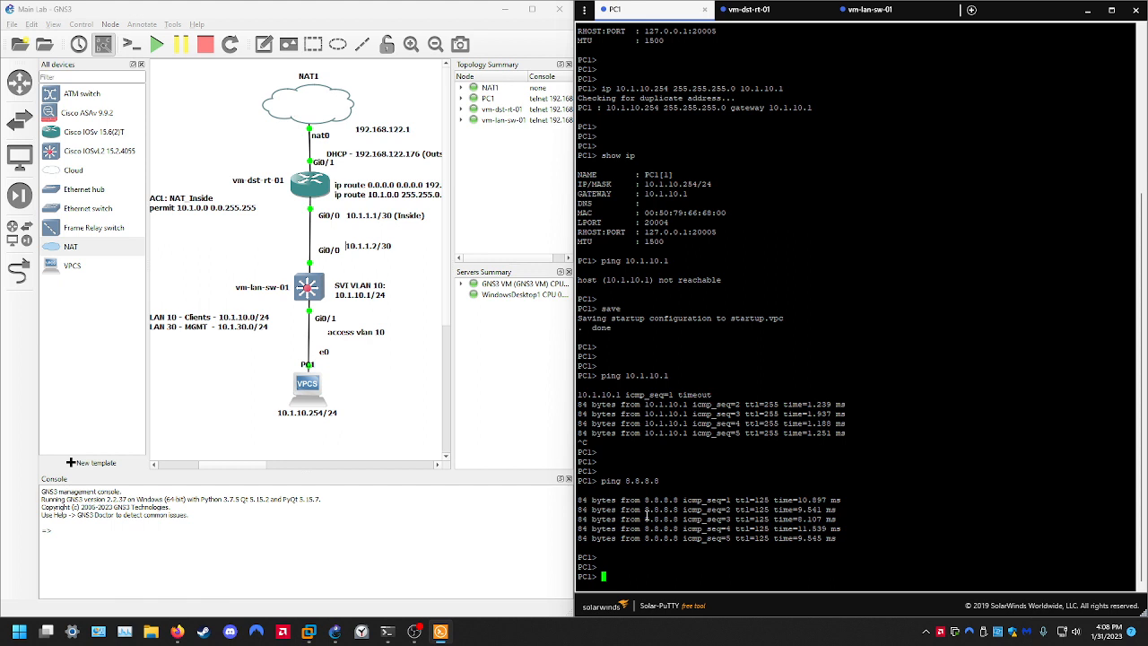
left_click_drag(358, 367, 415, 422)
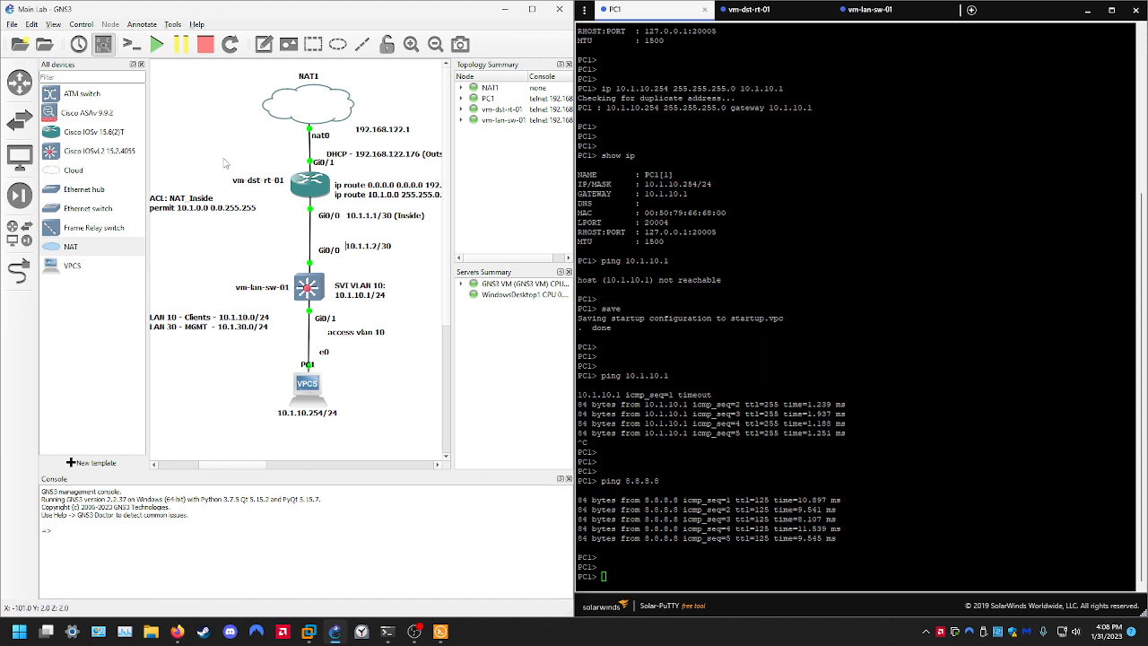
left_click_drag(211, 157, 440, 453)
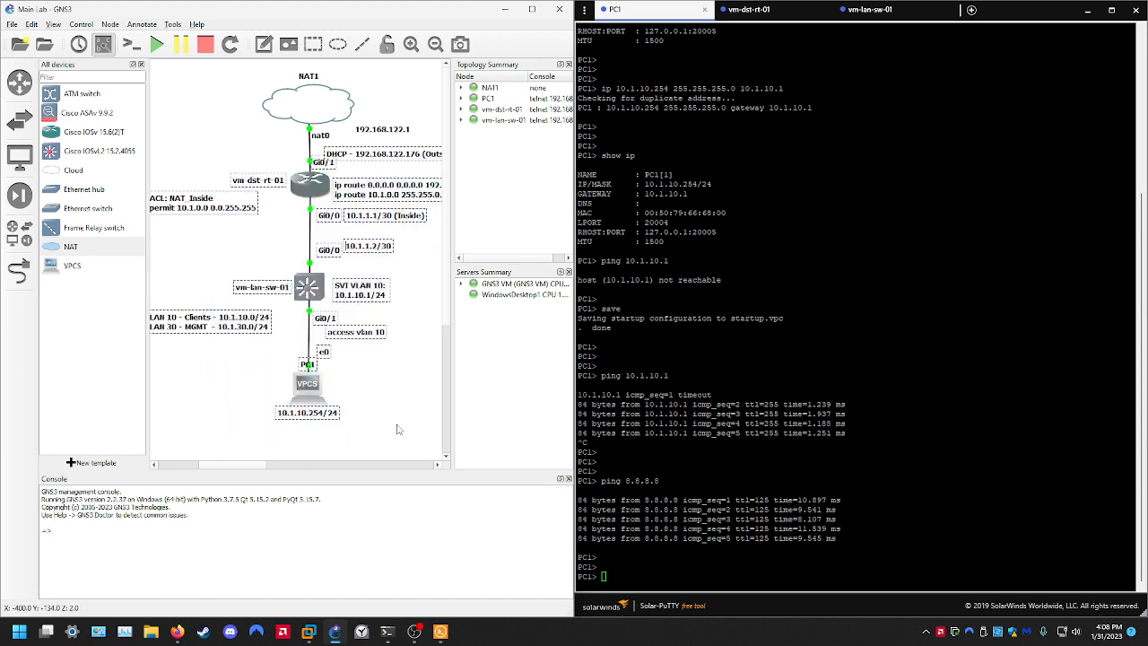
left_click(379, 419)
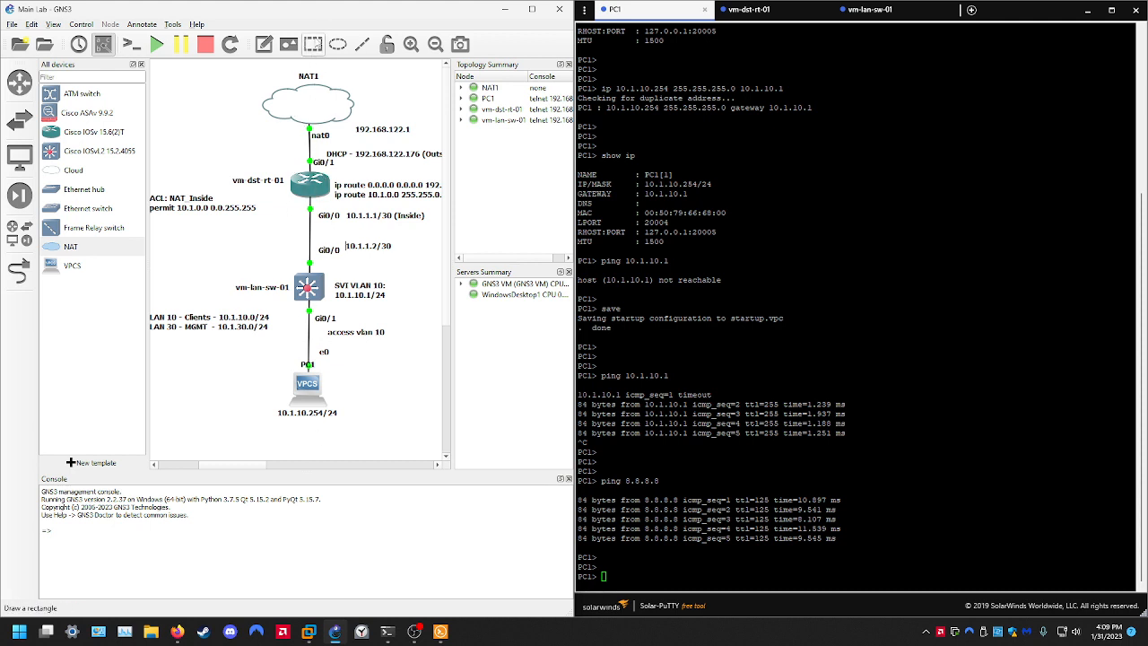
scroll(381, 359, "right", 2)
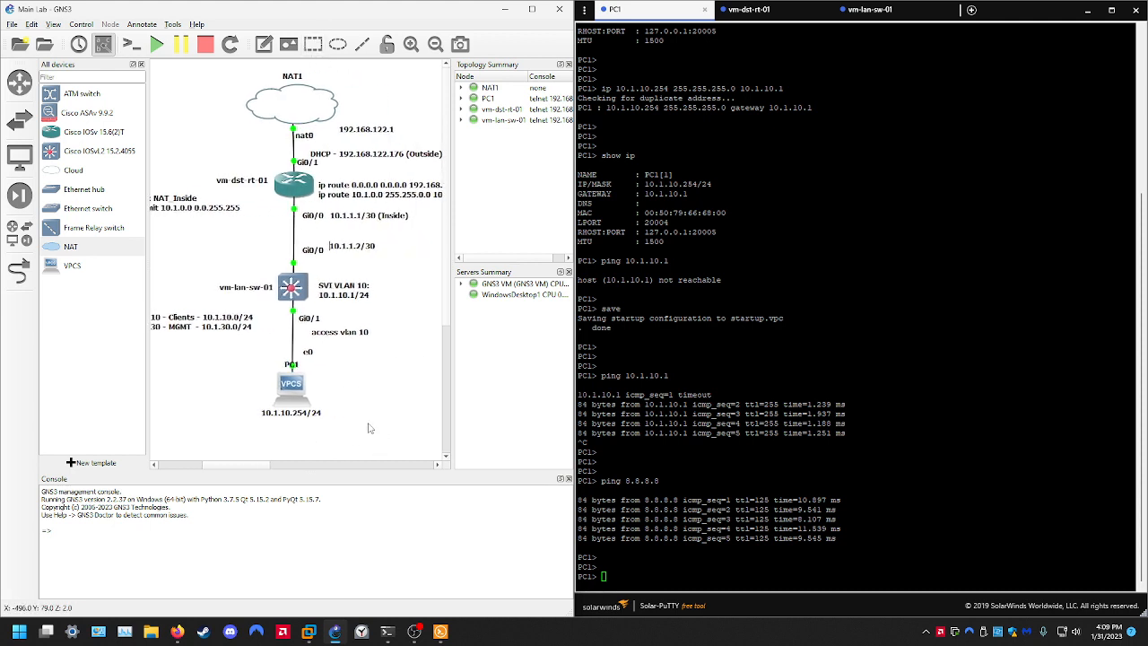